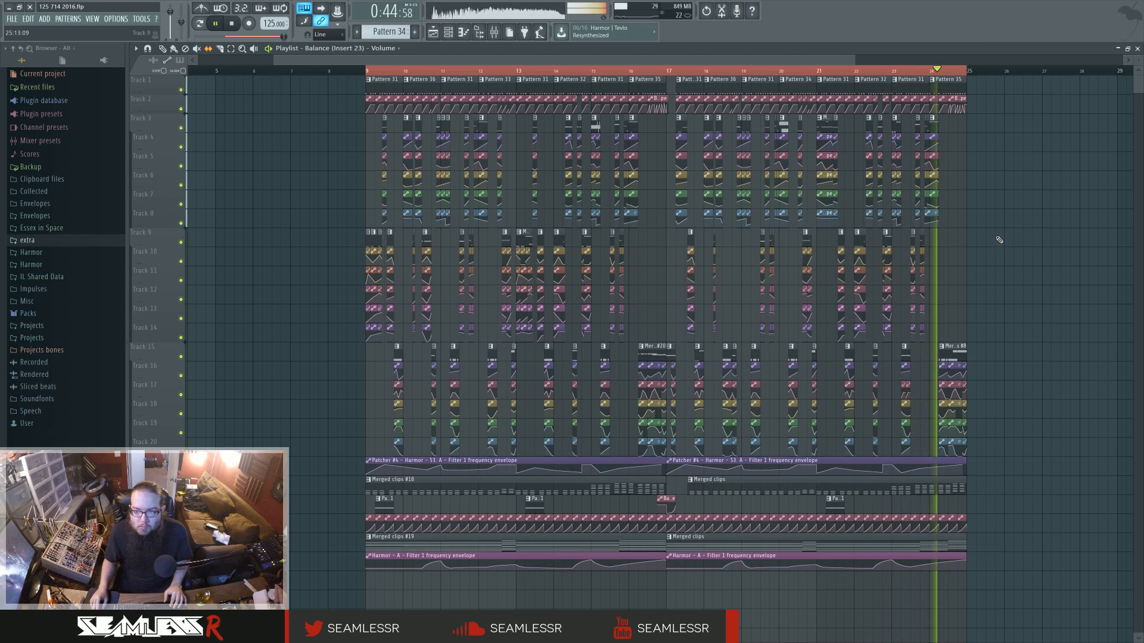
- Stop playback and set the playlist's time selection to the empty range from bar 25 to bar 41
key(space)
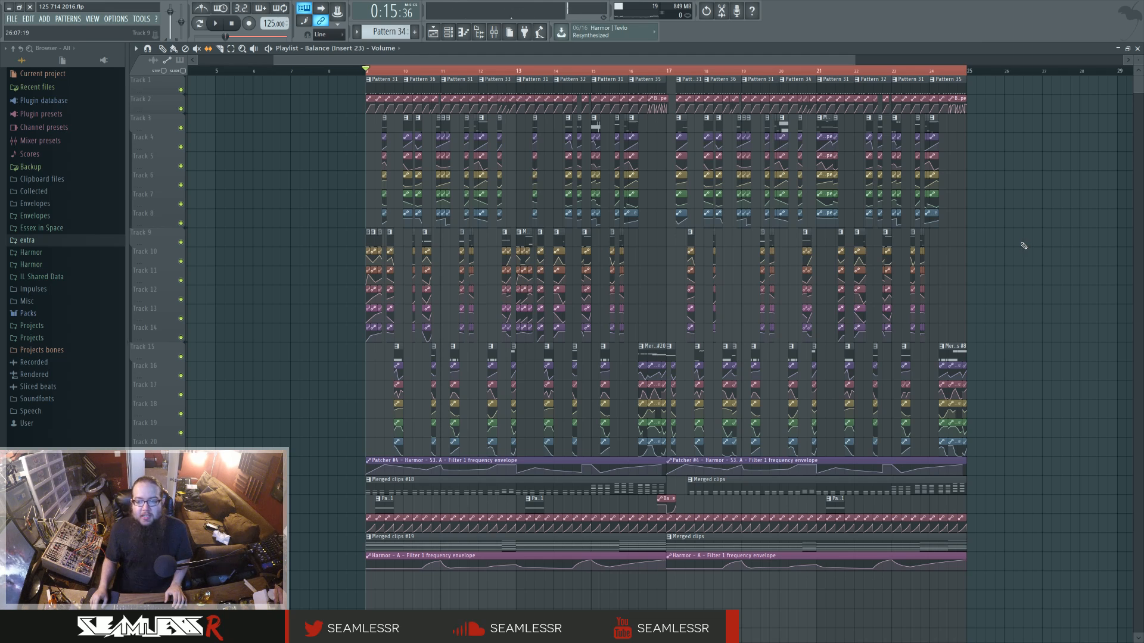
scroll(833, 283, down, 5)
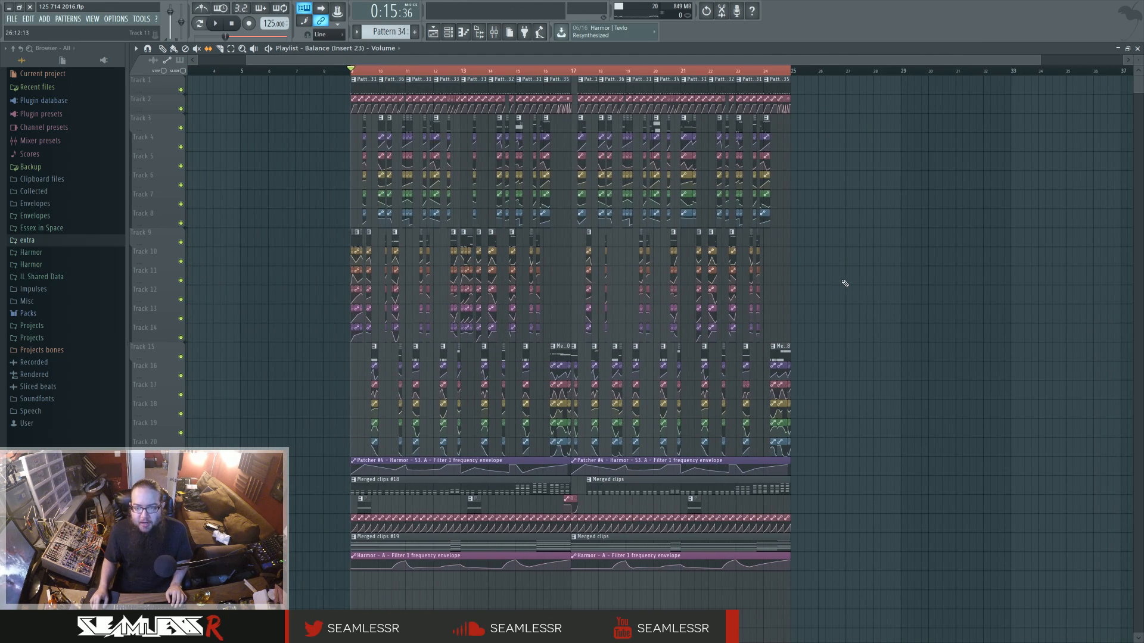
drag(913, 268, 827, 246)
right_click(571, 71)
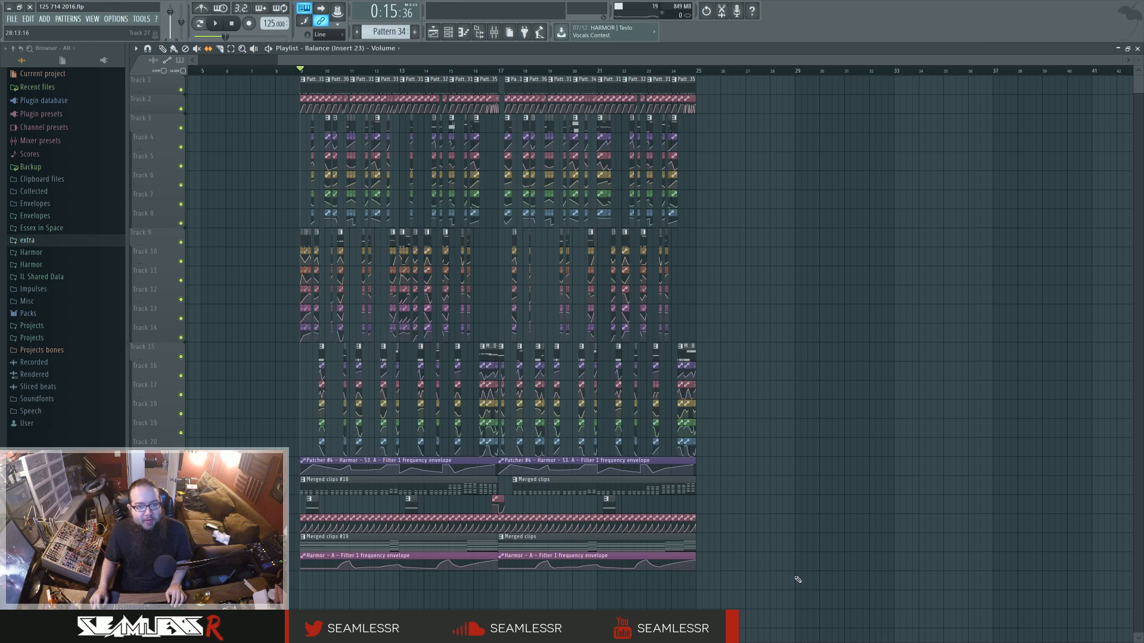
drag(799, 580, 238, 71)
drag(373, 235, 459, 234)
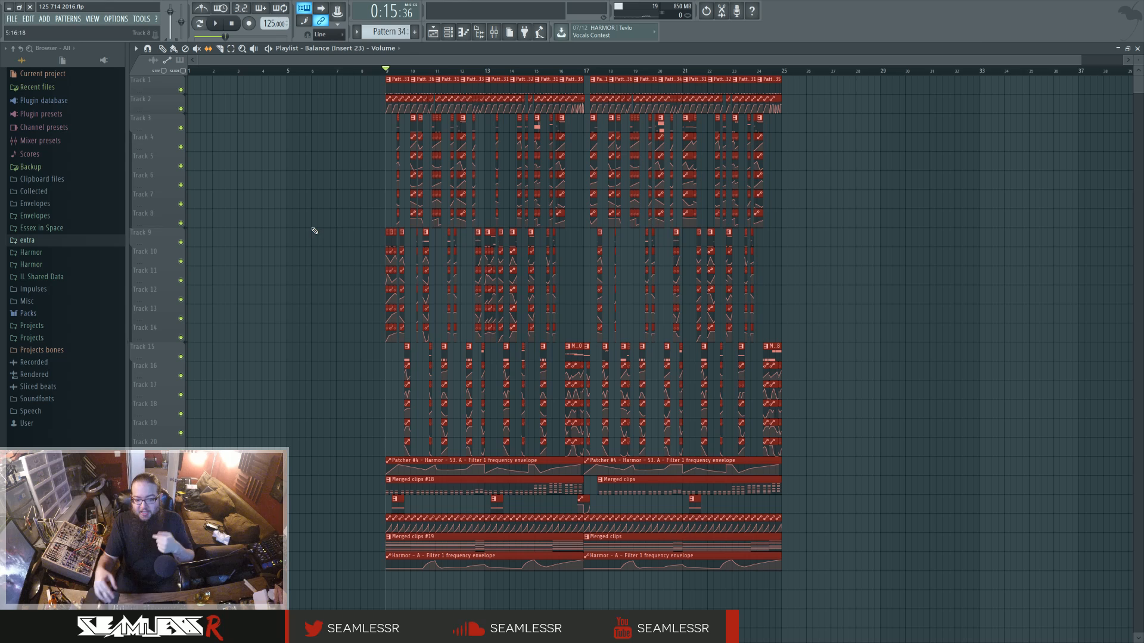
drag(843, 216, 608, 104)
drag(543, 72, 929, 78)
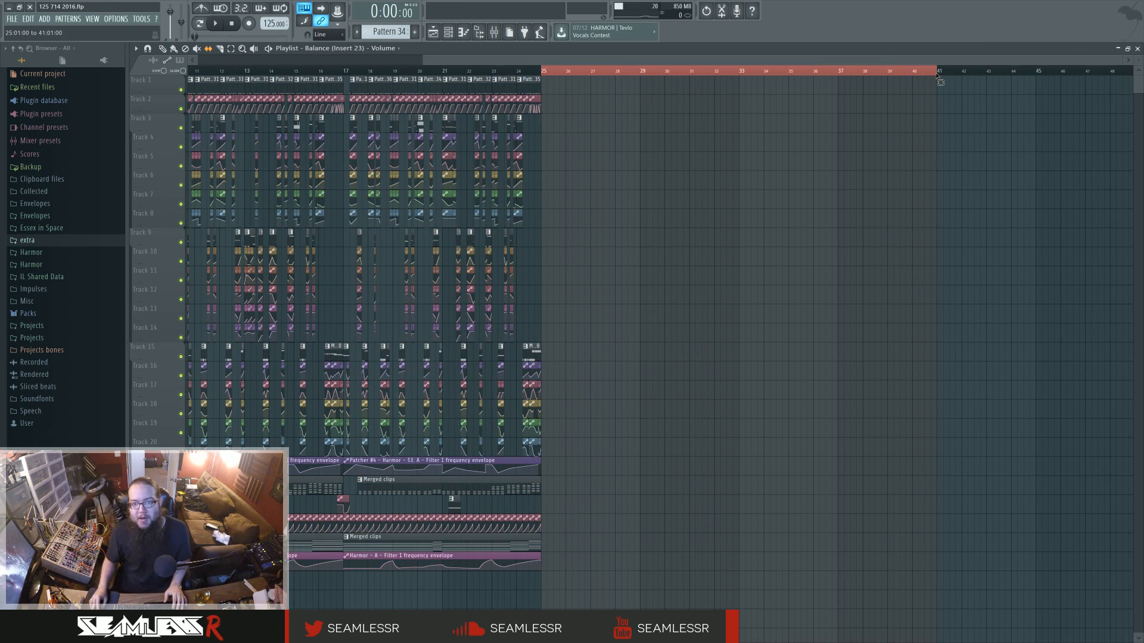
- Audition the last bar of the existing arrangement, just before the empty section at bar 25
drag(664, 256, 742, 314)
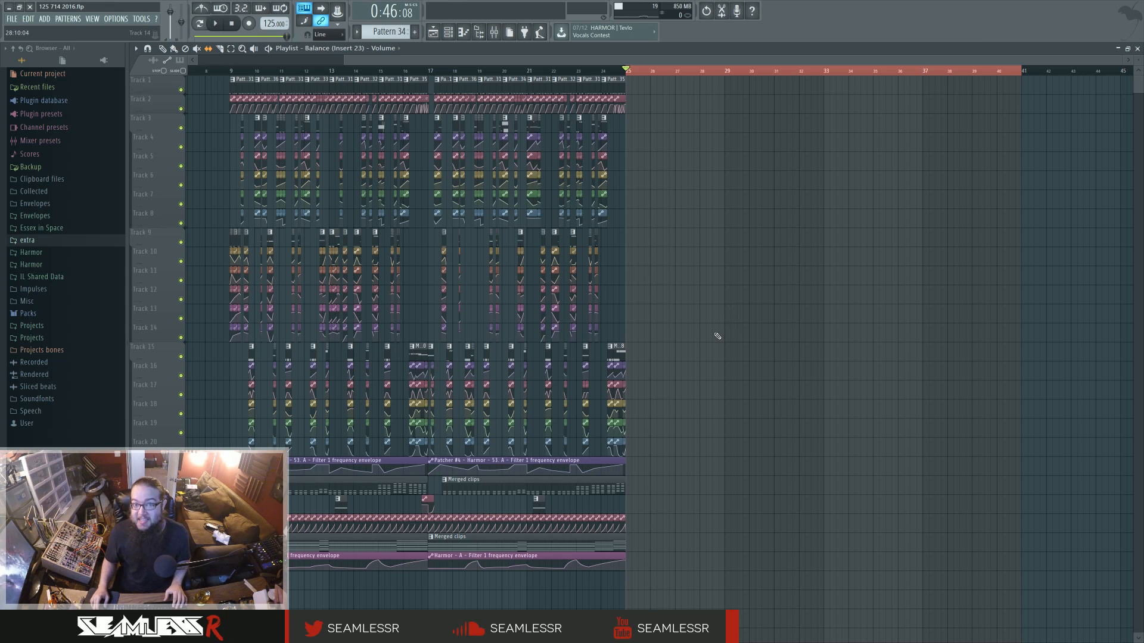
drag(742, 314, 766, 324)
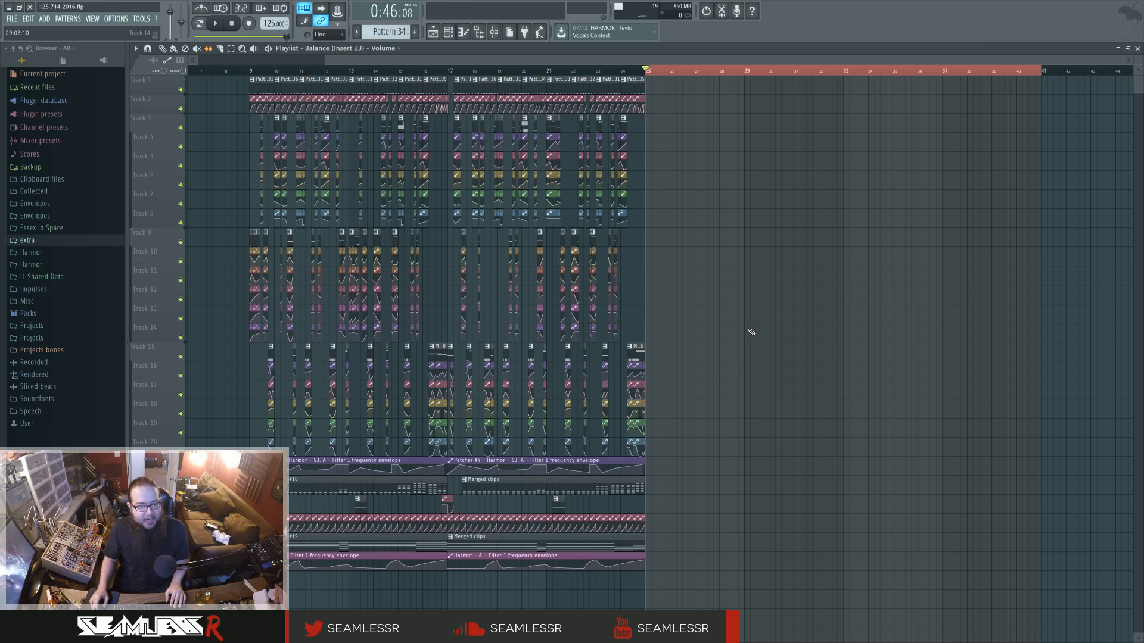
scroll(722, 415, up, 3)
drag(662, 405, 807, 411)
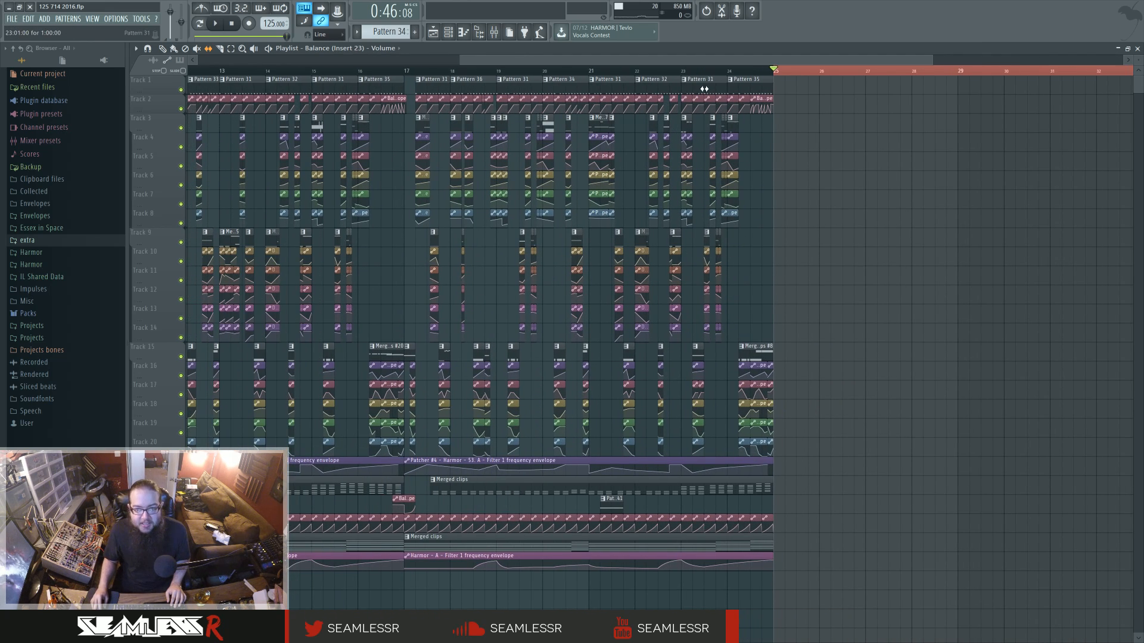
click(744, 73)
key(space)
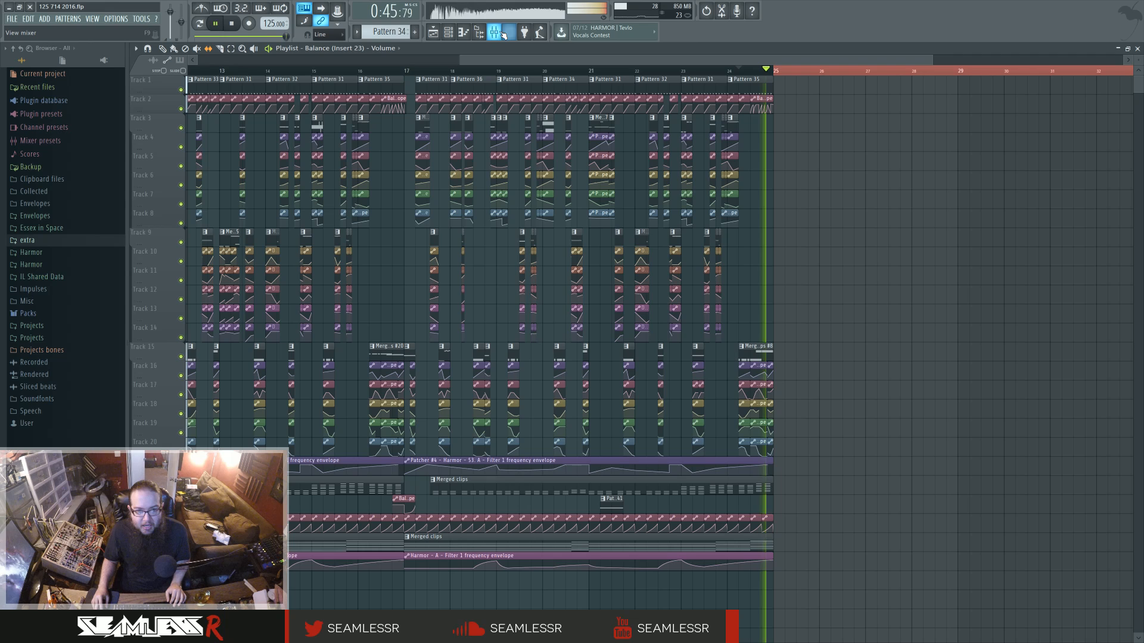
key(space)
key(F9)
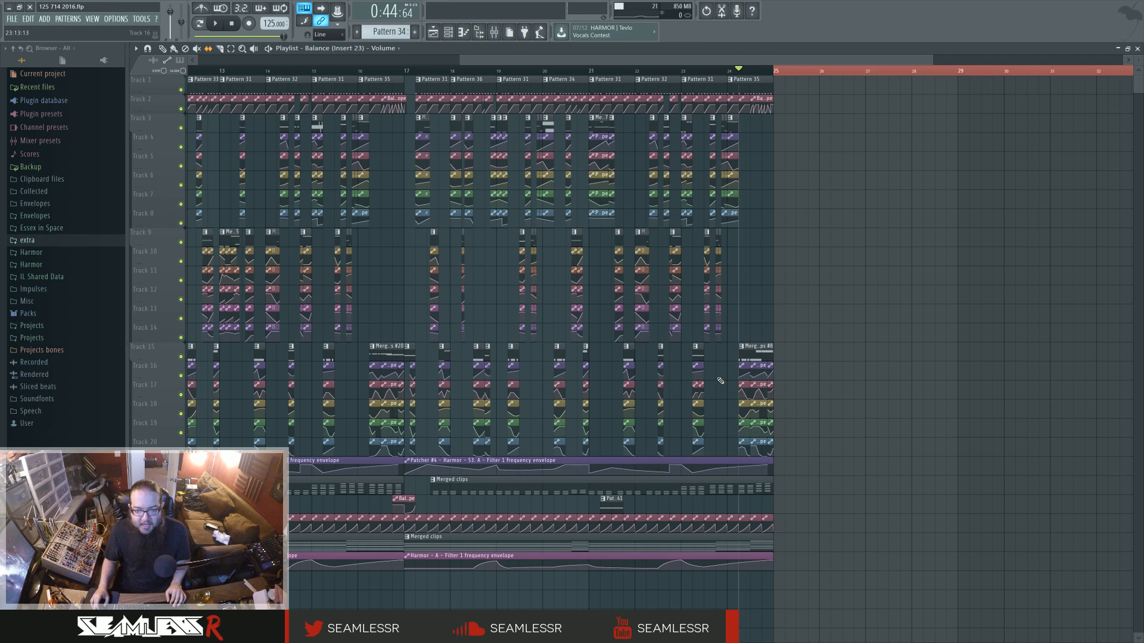
- Duplicate the short merged clip and its automation clips on Tracks 15–20 from the last beat of bar 21 to the last beat of bar 25
scroll(715, 375, right, 6)
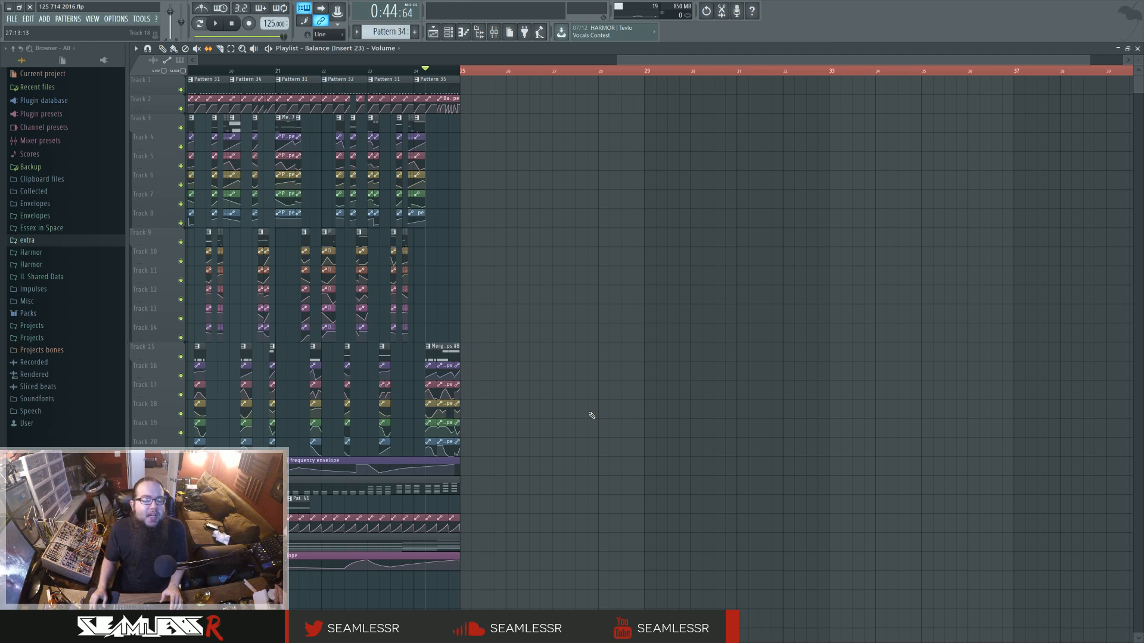
mouse_move(560, 354)
mouse_down()
mouse_move(679, 394)
mouse_move(781, 410)
mouse_up()
scroll(679, 395, down, 1)
scroll(679, 394, down, 1)
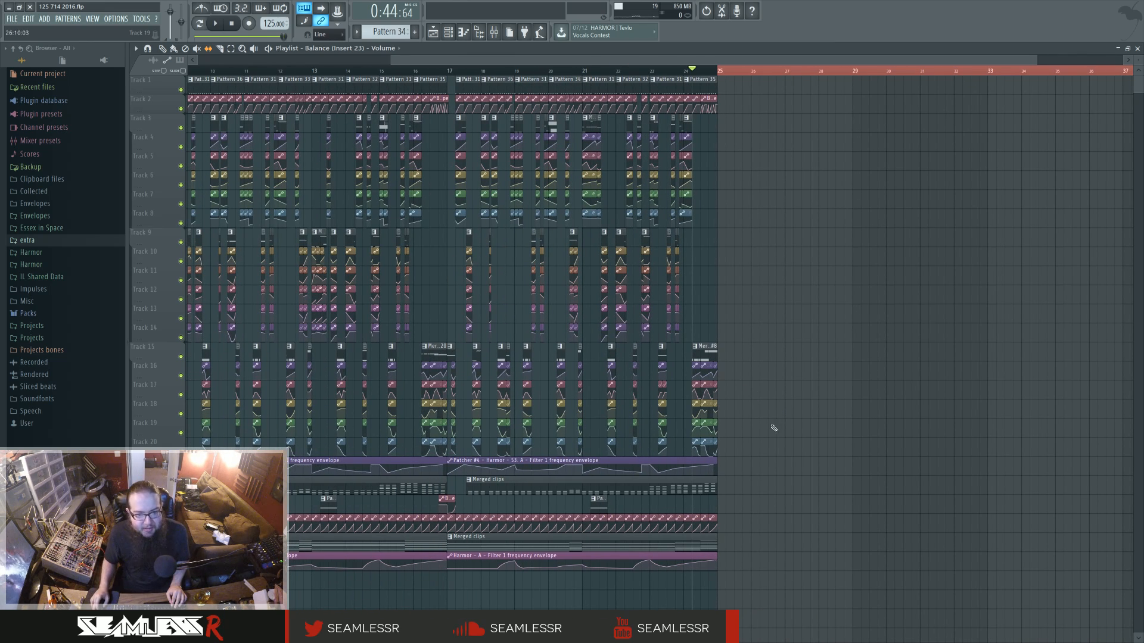
scroll(453, 372, up, 3)
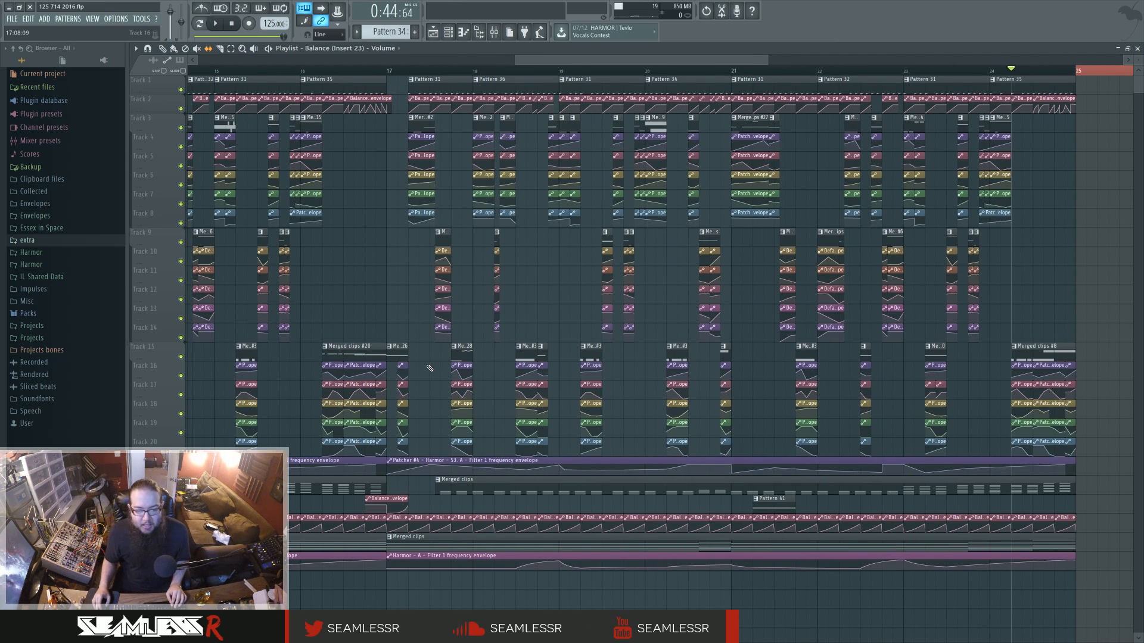
drag(799, 370, 822, 439)
drag(900, 394, 743, 360)
key(ctrl+v)
- Move the pasted clip group down so it starts on Track 27 at bar 25, and set the playhead at bar 25
scroll(598, 399, up, 2)
scroll(598, 400, up, 1)
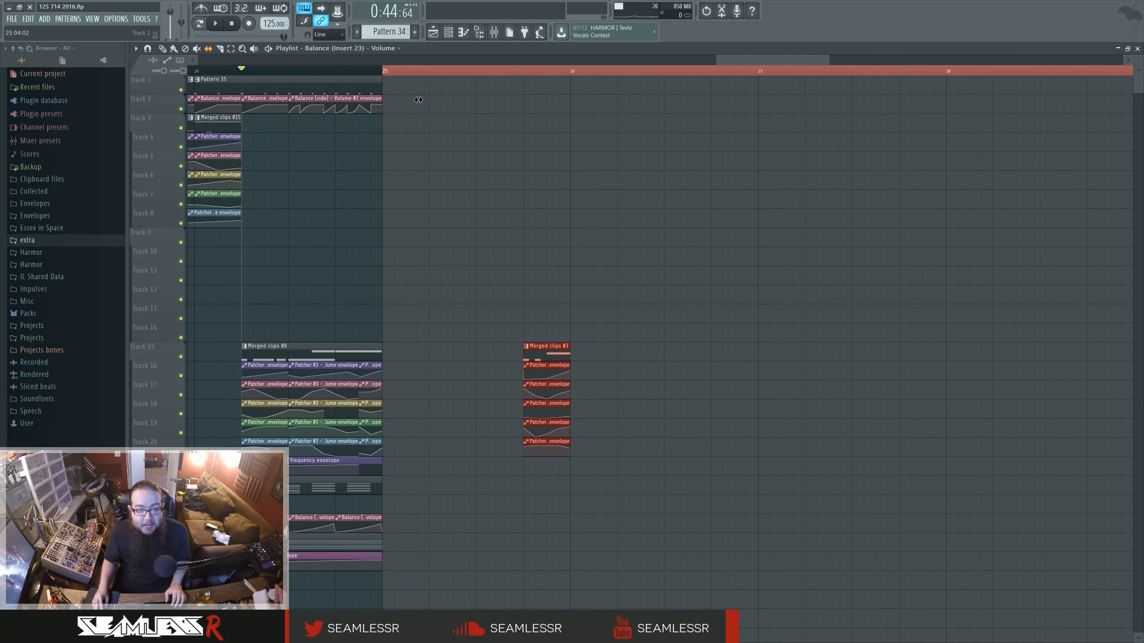
drag(545, 347, 406, 589)
scroll(554, 355, down, 3)
ctrl+click(554, 355)
click(385, 71)
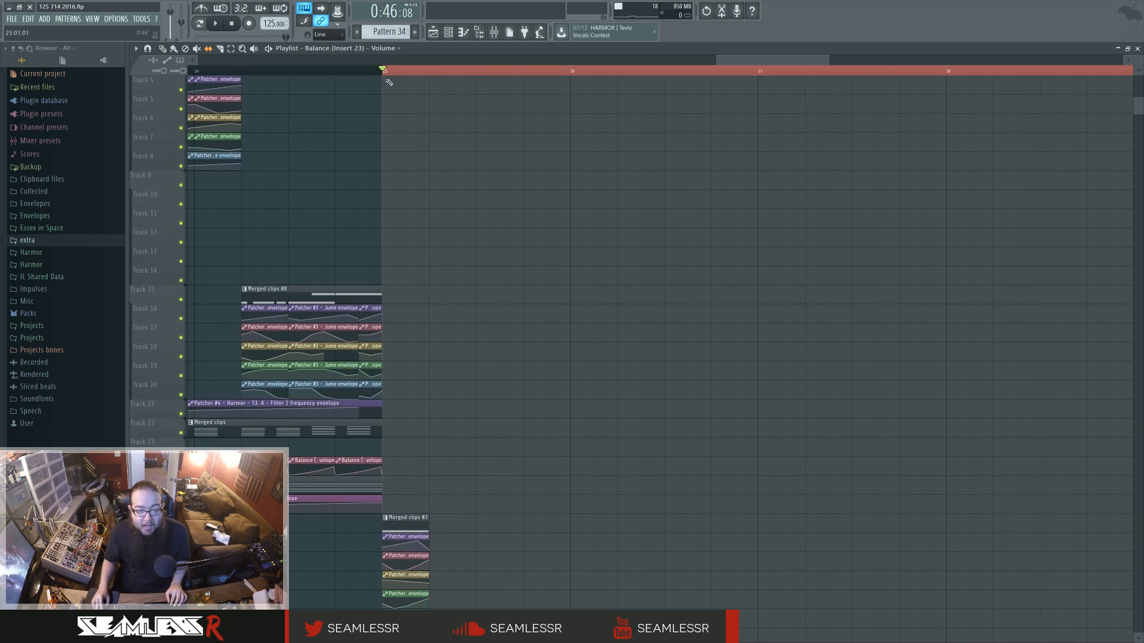
- Audition the clip group on Track 27 from bar 25
scroll(478, 357, down, 1)
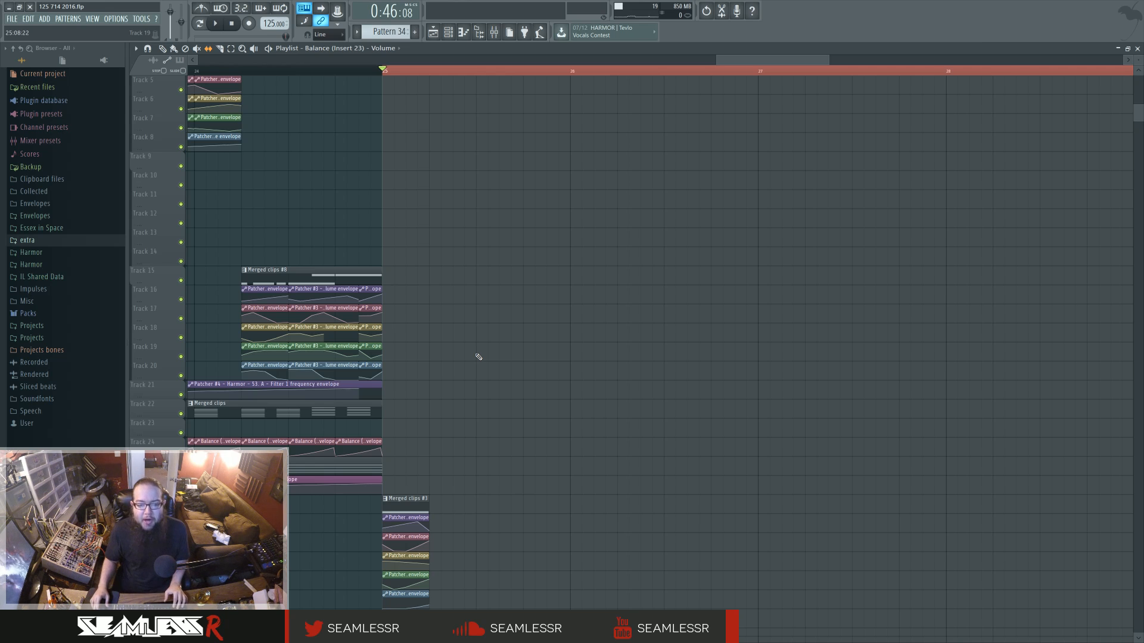
scroll(466, 368, down, 6)
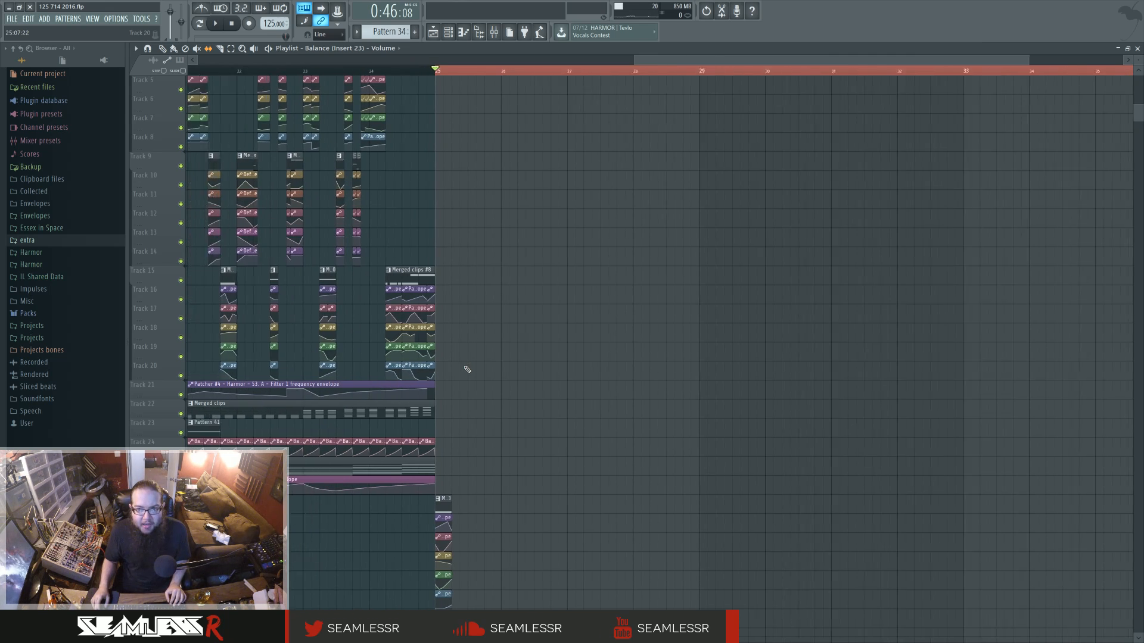
scroll(504, 381, down, 3)
key(space)
key(space)
scroll(461, 412, up, 4)
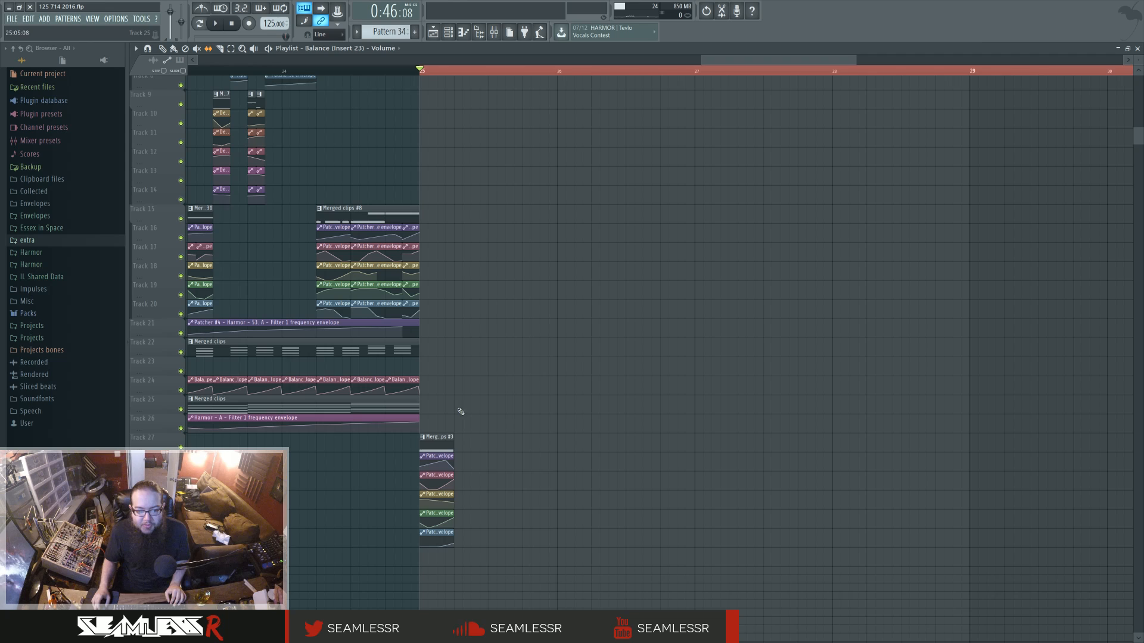
- Examine the mixer's later insert tracks in a widened mixer window and close the mixer
click(495, 33)
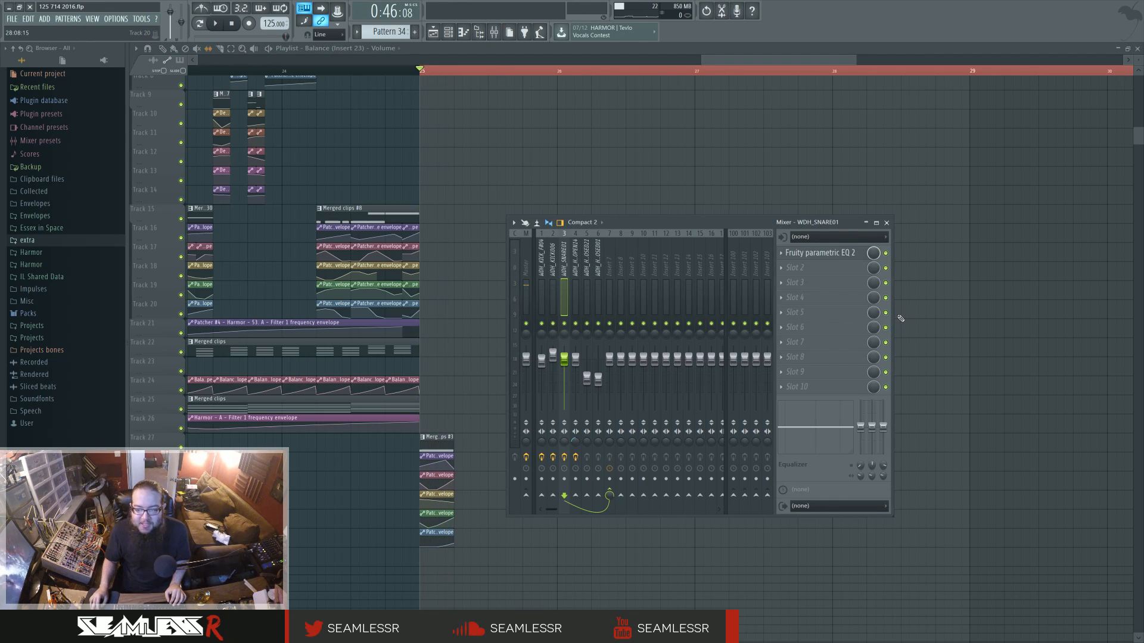
drag(892, 314, 1078, 325)
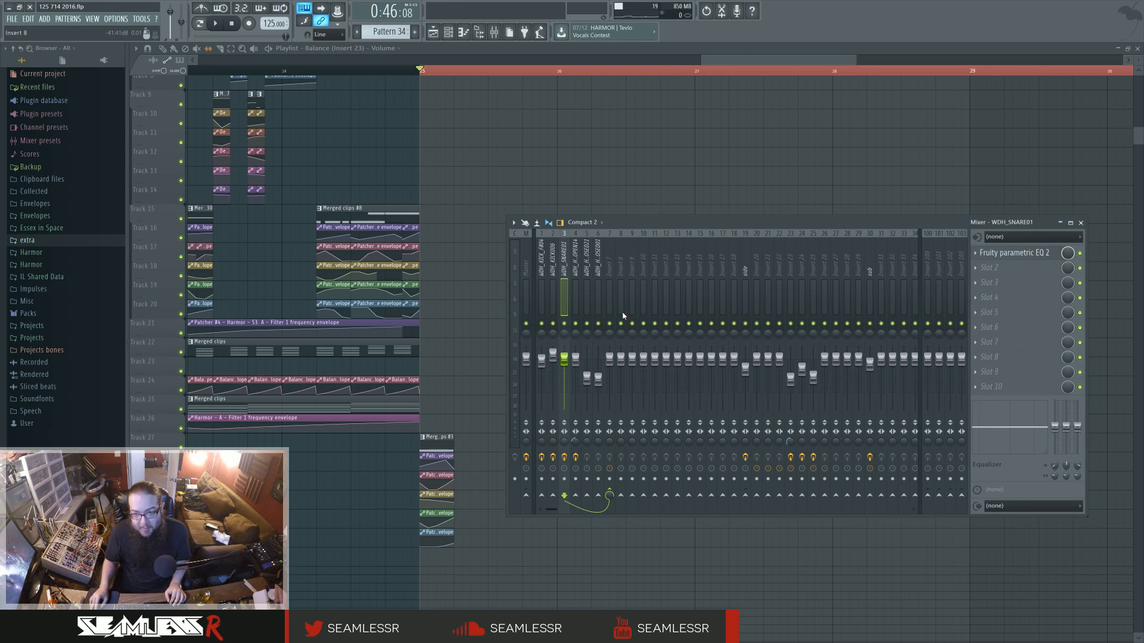
scroll(622, 312, down, 5)
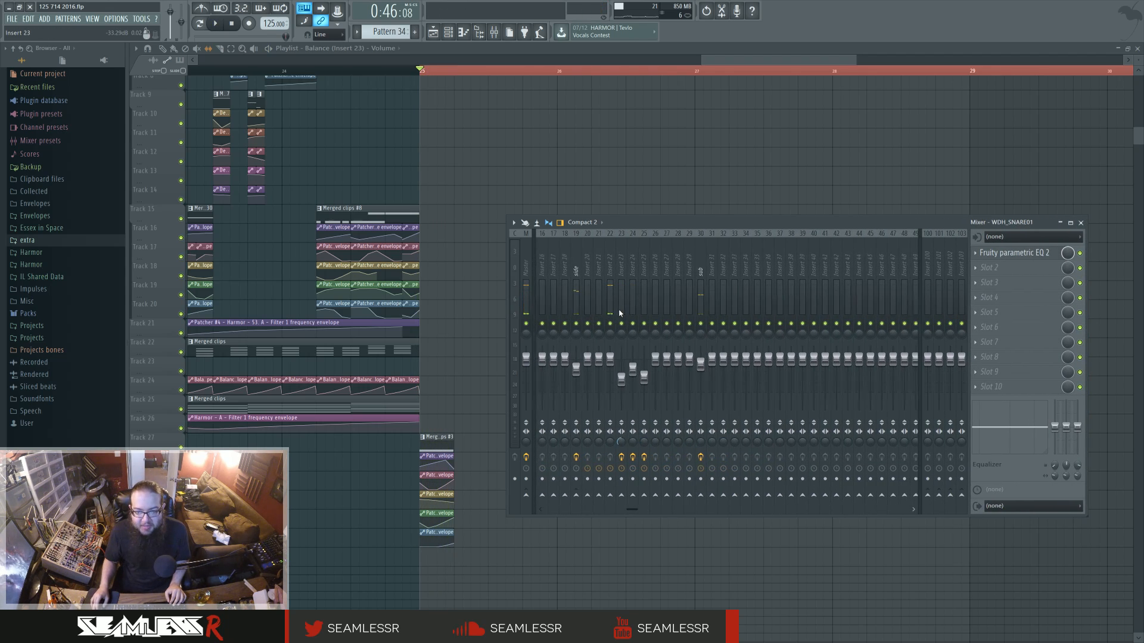
key(F9)
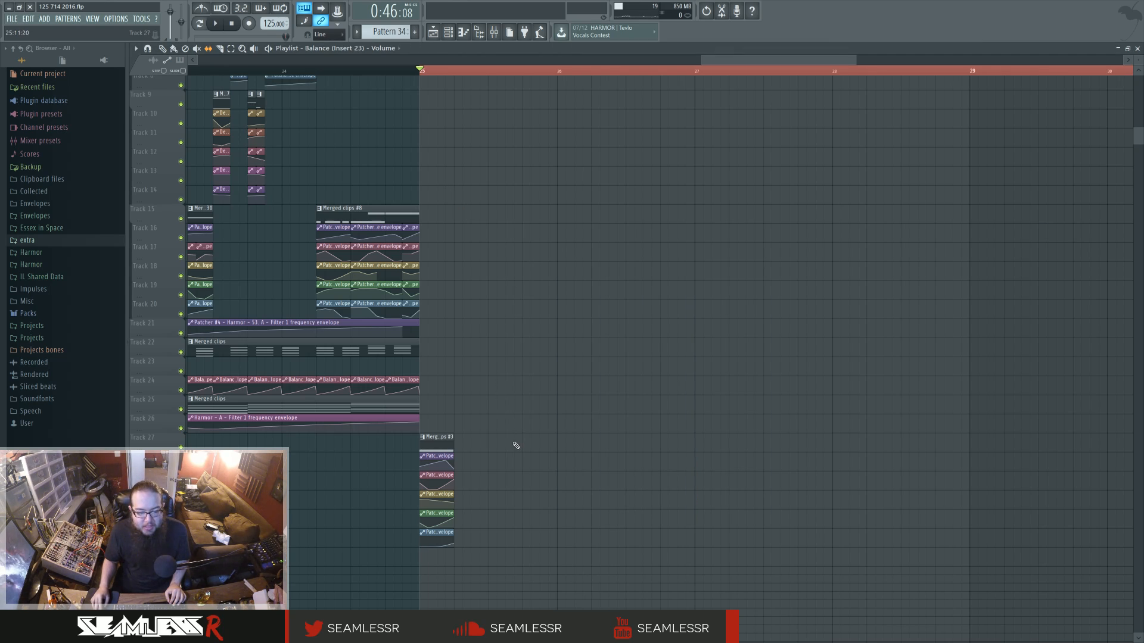
- Make the pasted pattern clip on Track 27 a unique two-bar clip and open it in the piano roll
mouse_move(537, 466)
mouse_down()
mouse_move(497, 471)
mouse_move(368, 398)
mouse_move(360, 424)
mouse_move(435, 415)
mouse_up()
click(382, 443)
click(411, 497)
scroll(369, 399, down, 3)
scroll(361, 423, down, 2)
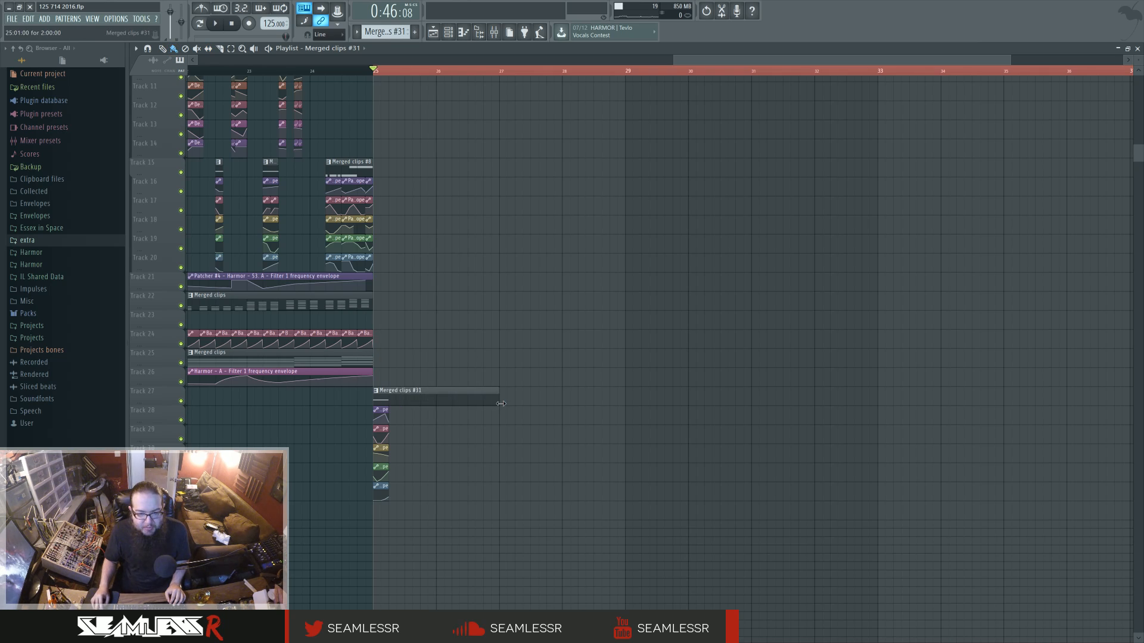
double_click(433, 397)
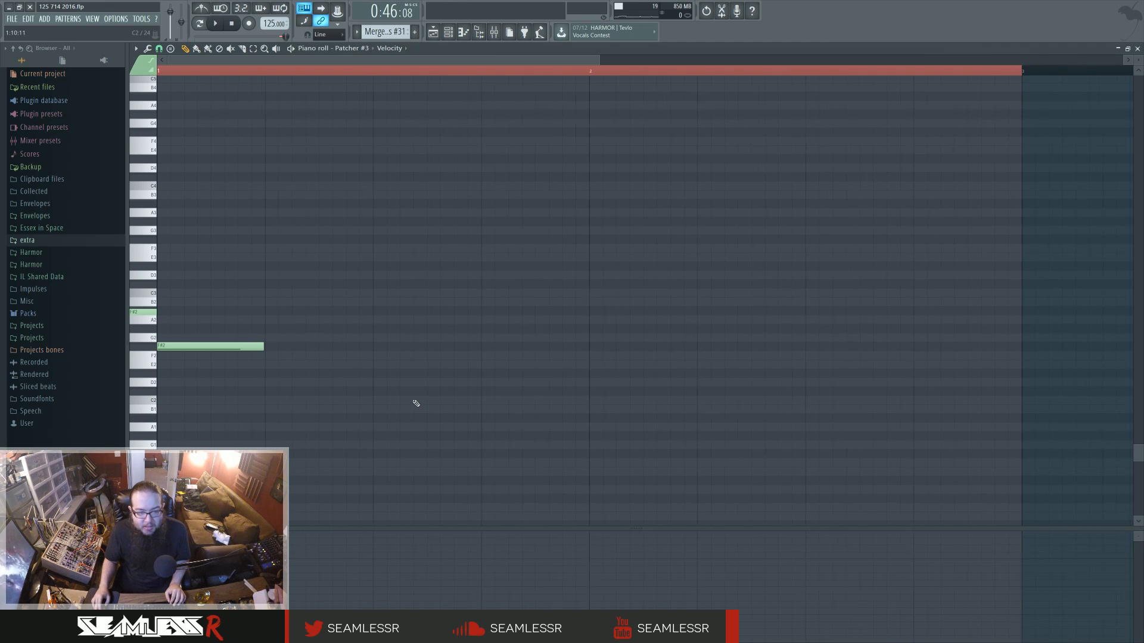
- Audition the pattern and add F#2 notes on the third beat of bar 1 and the first beat of bar 2
click(216, 24)
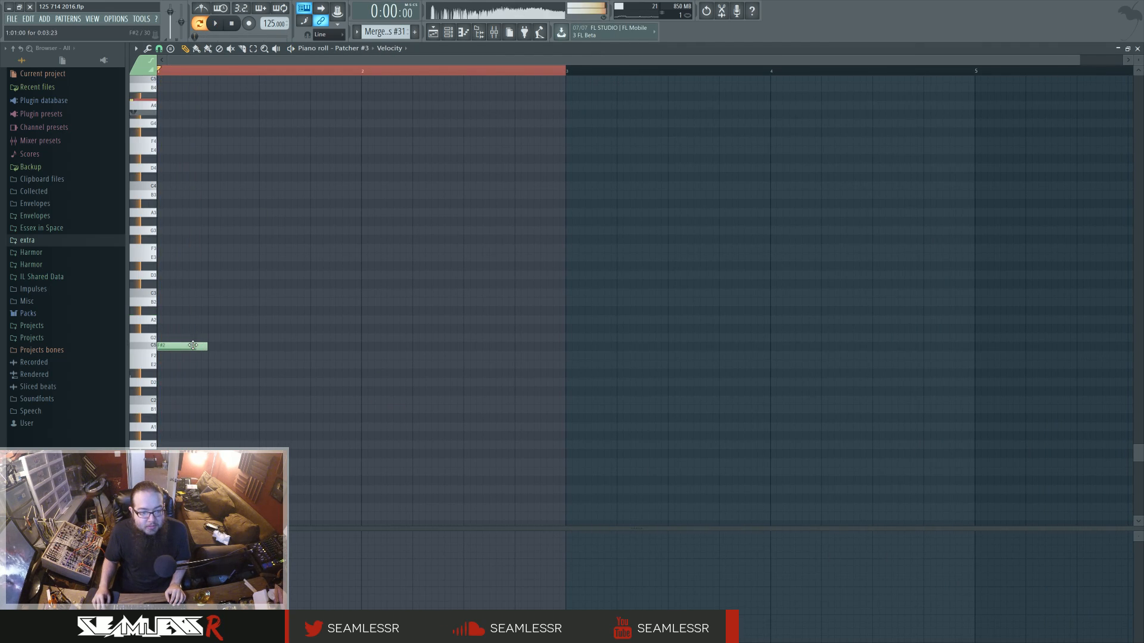
key(space)
scroll(225, 368, up, 2)
click(333, 367)
key(space)
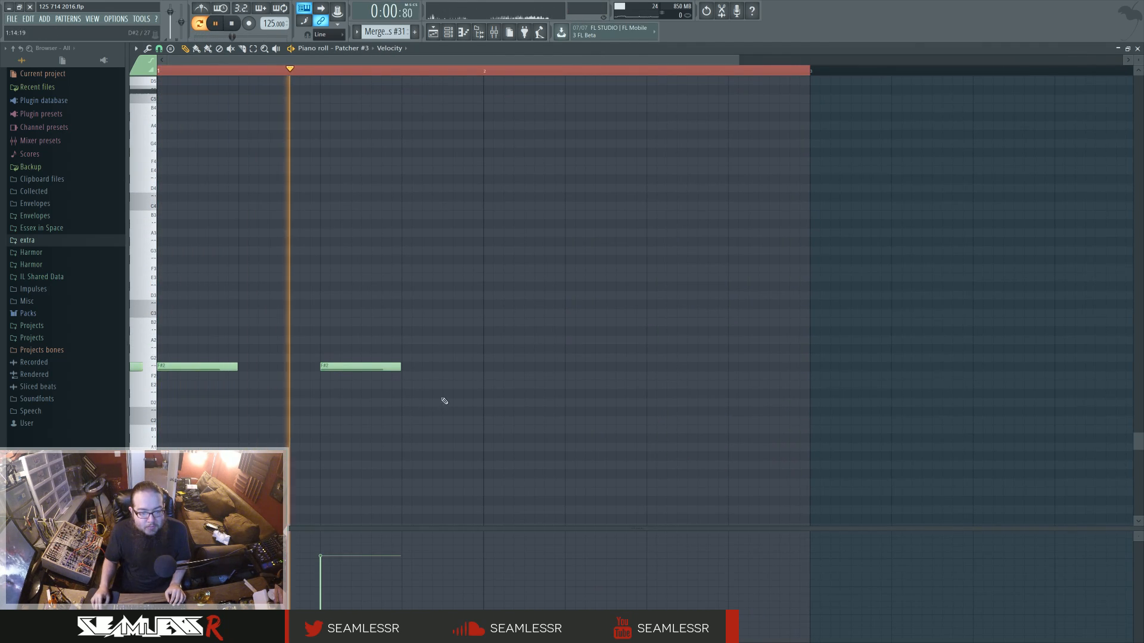
key(space)
click(486, 367)
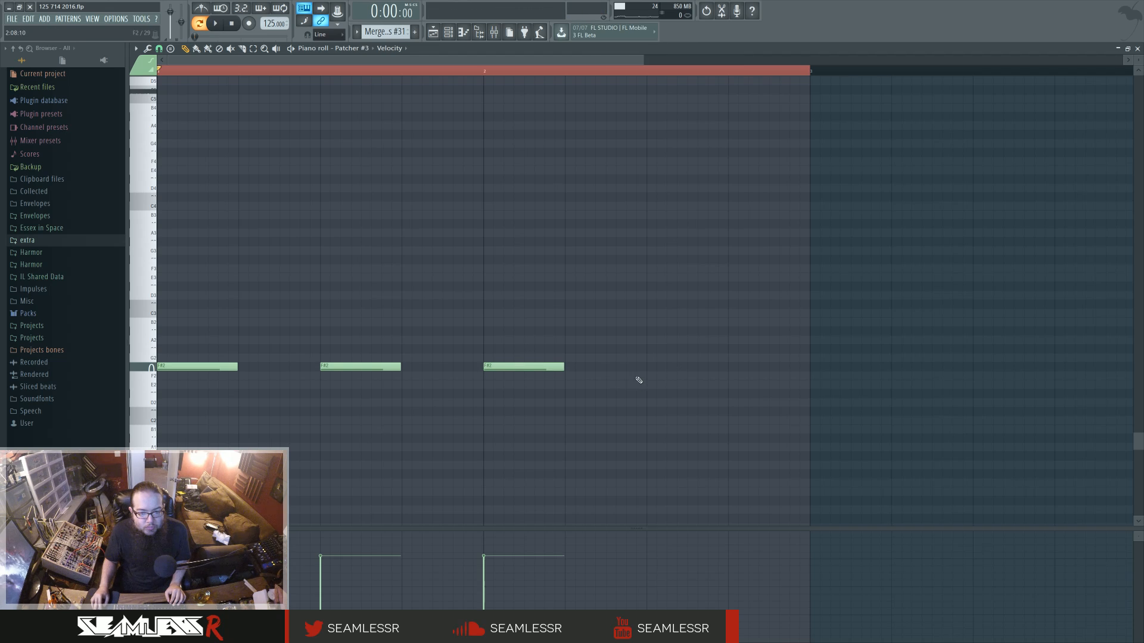
- Place a G#3 note on the third beat and a G3 note on the fourth beat of bar 2, and play the pattern
click(648, 359)
click(738, 251)
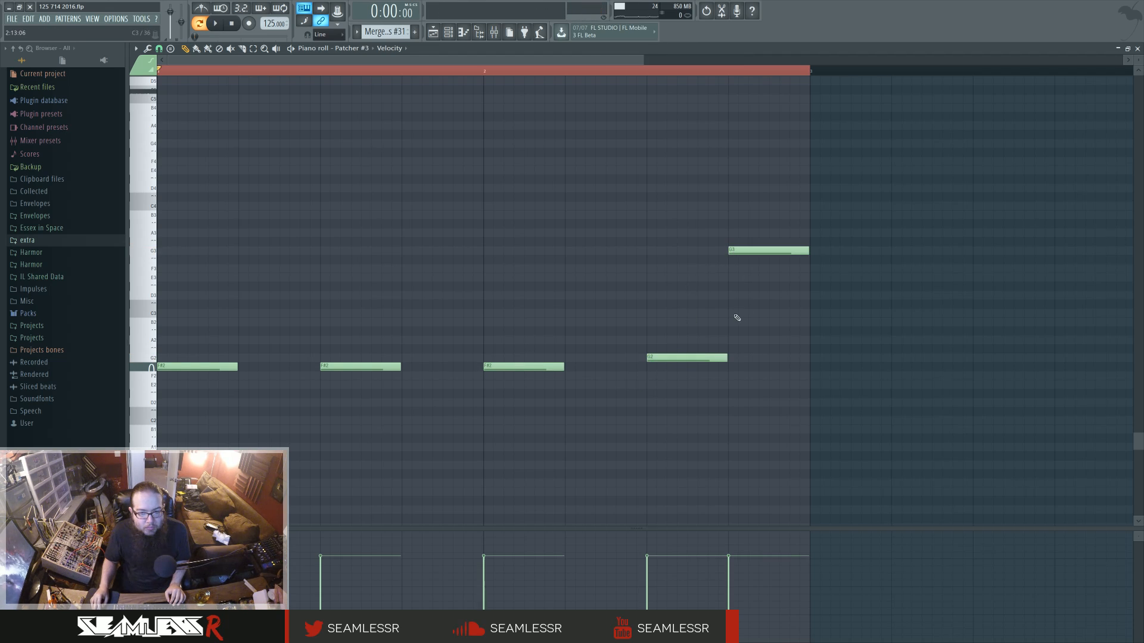
click(729, 473)
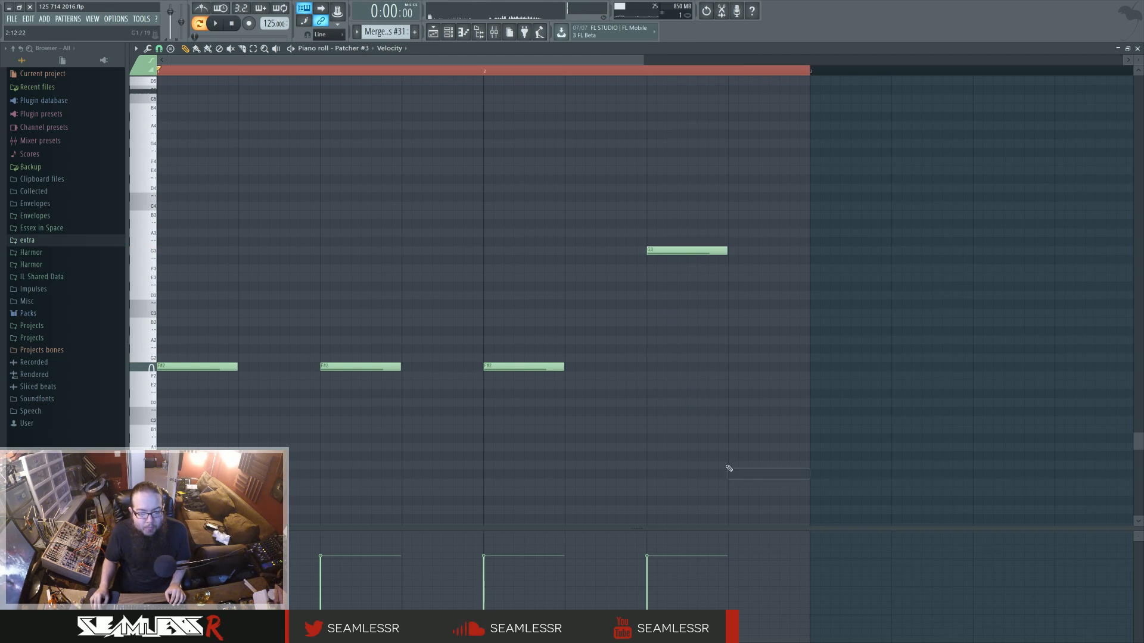
click(735, 267)
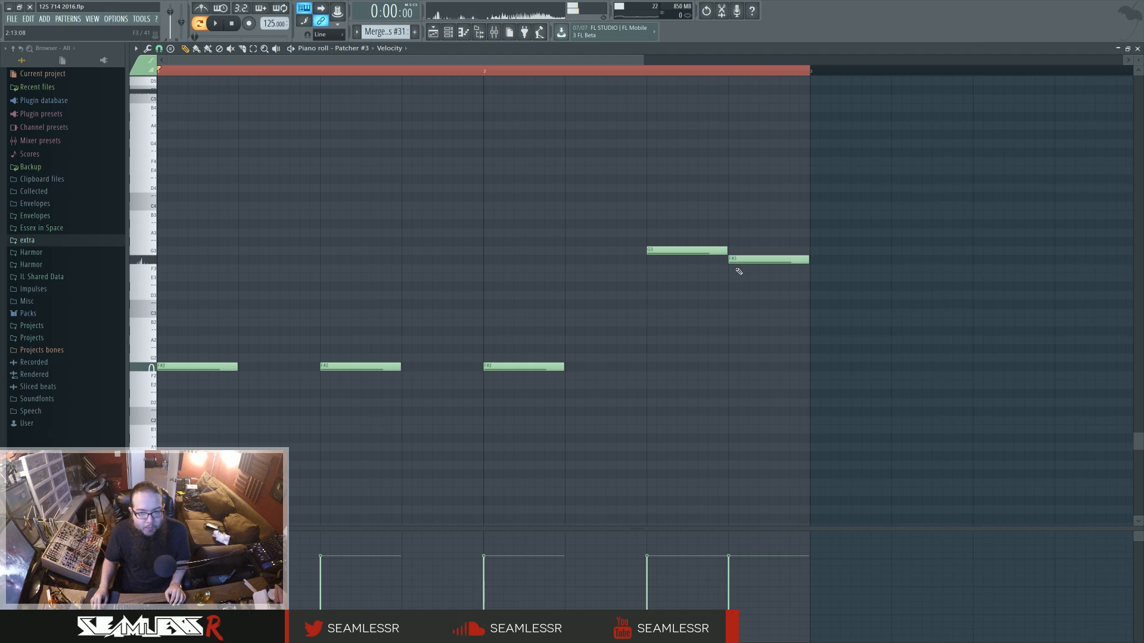
click(709, 241)
click(736, 250)
key(space)
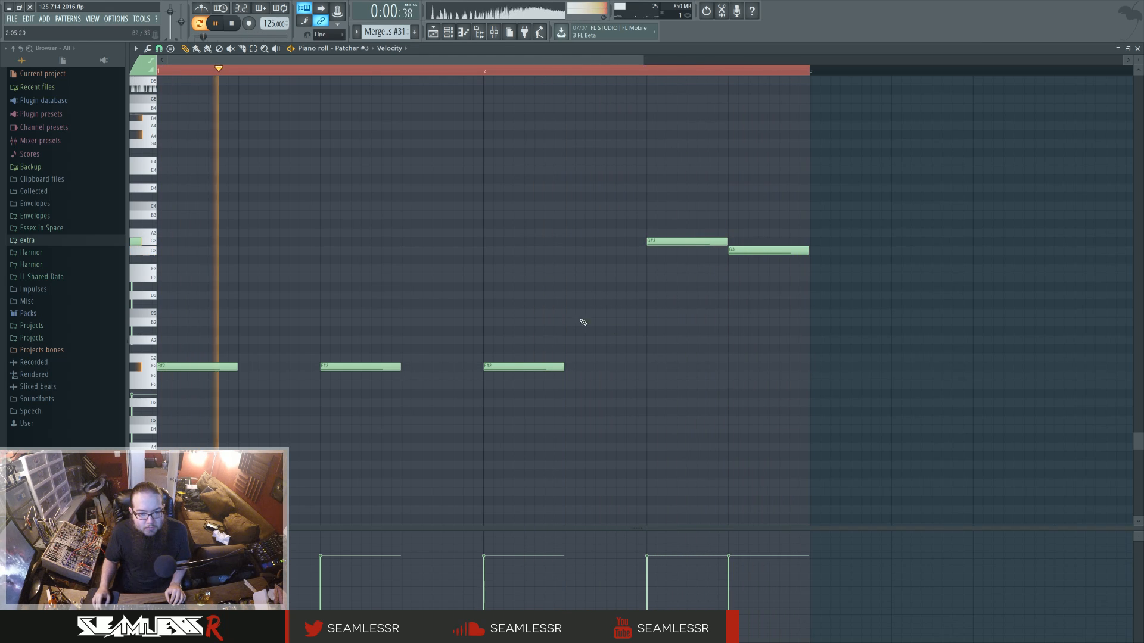
- Replace the F#2 note in bar 2 with a half-bar G2 note starting at 1:15, with a short F#2 slide note at its start
drag(562, 367, 603, 367)
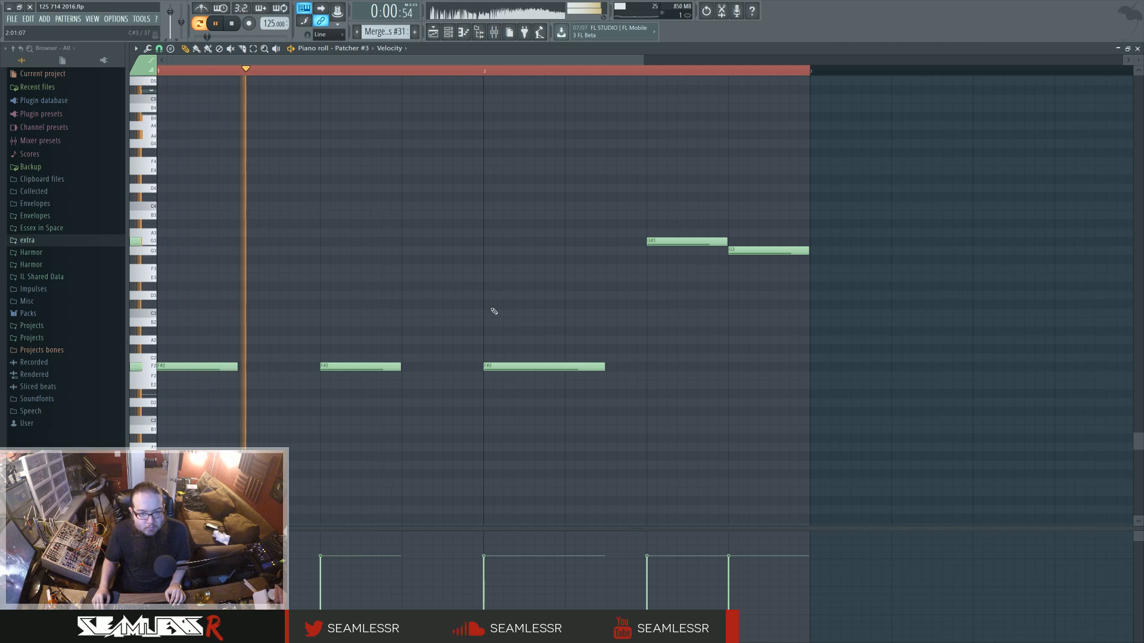
click(446, 357)
drag(559, 357, 483, 358)
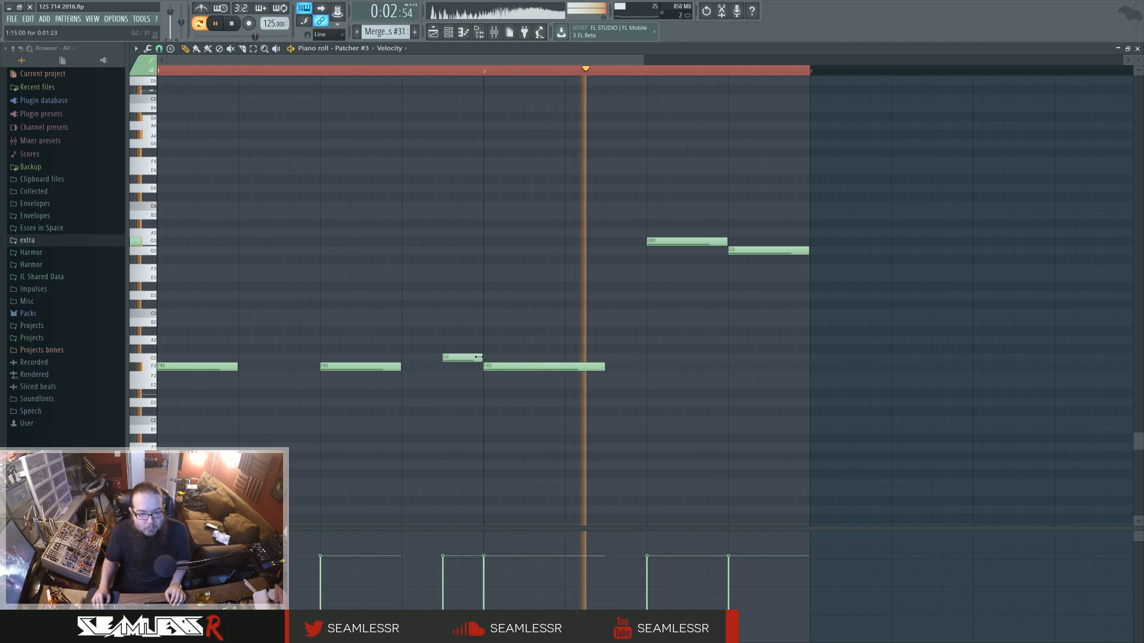
click(448, 366)
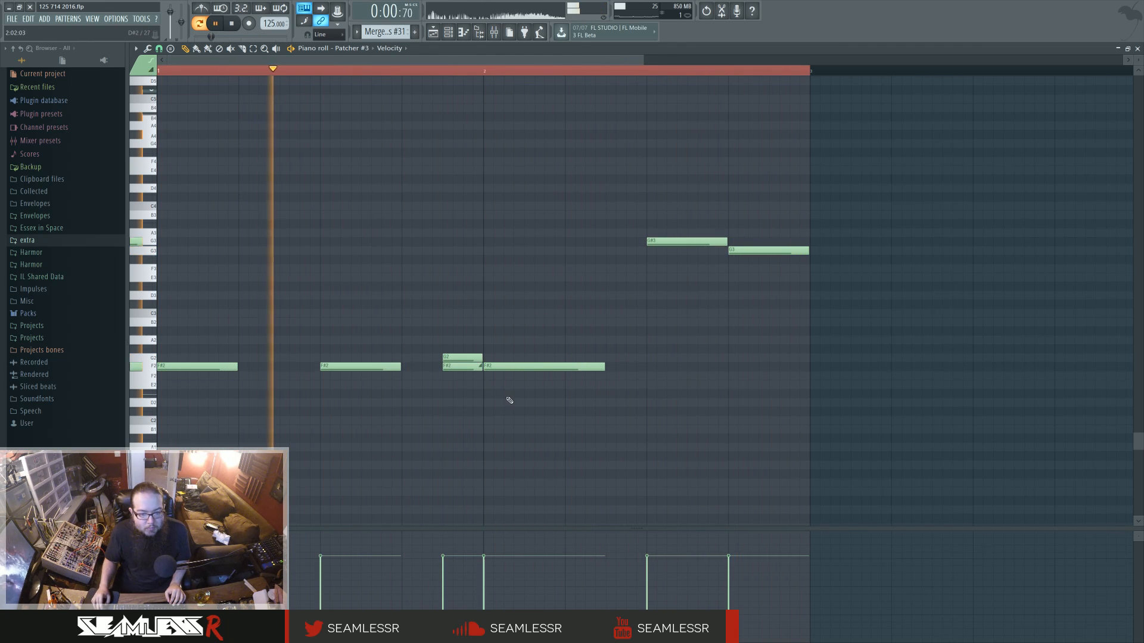
drag(482, 358, 605, 358)
right_click(537, 366)
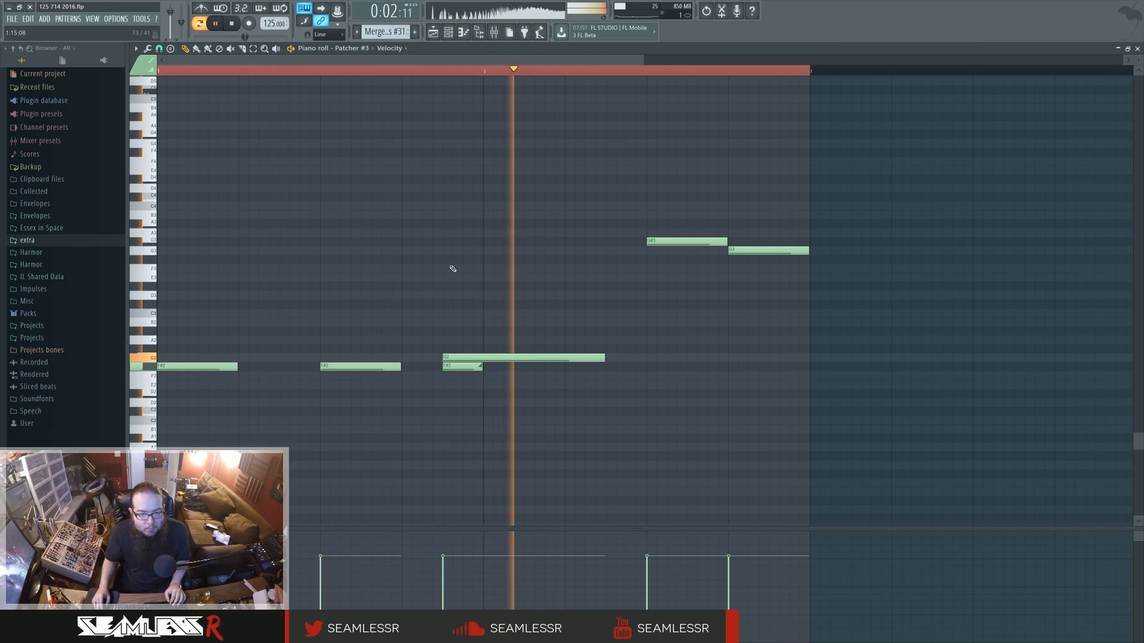
- Extend the five Patcher #3 operator volume automation clips below the bar 25 pattern to two bars in the playlist, and play the section
click(433, 32)
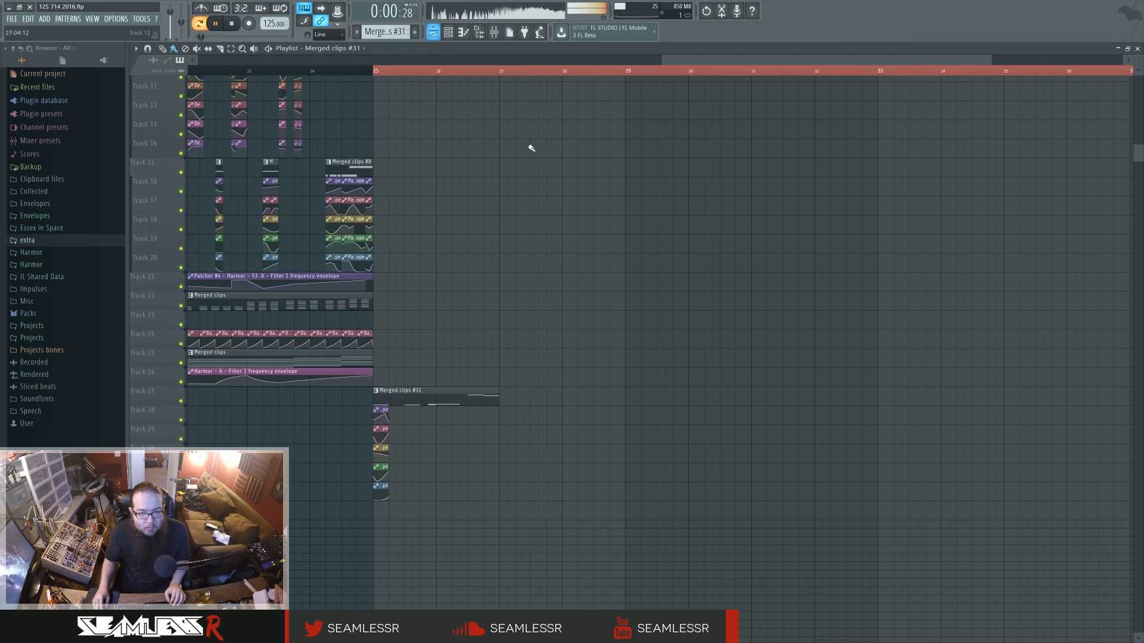
key(space)
scroll(398, 438, up, 3)
drag(367, 407, 620, 412)
click(662, 440)
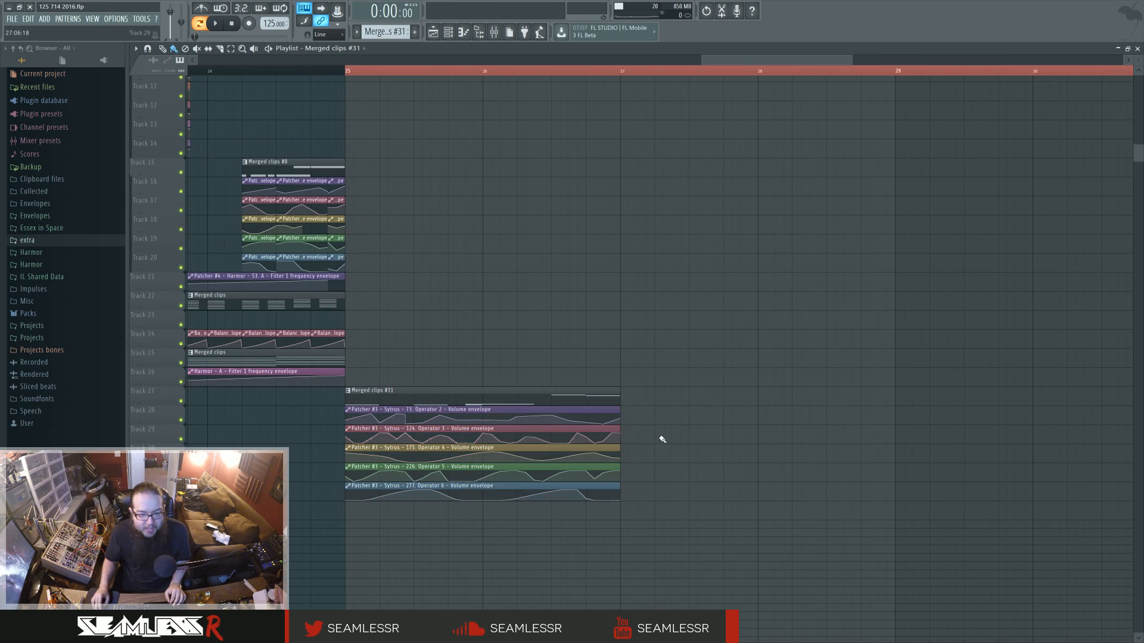
key(space)
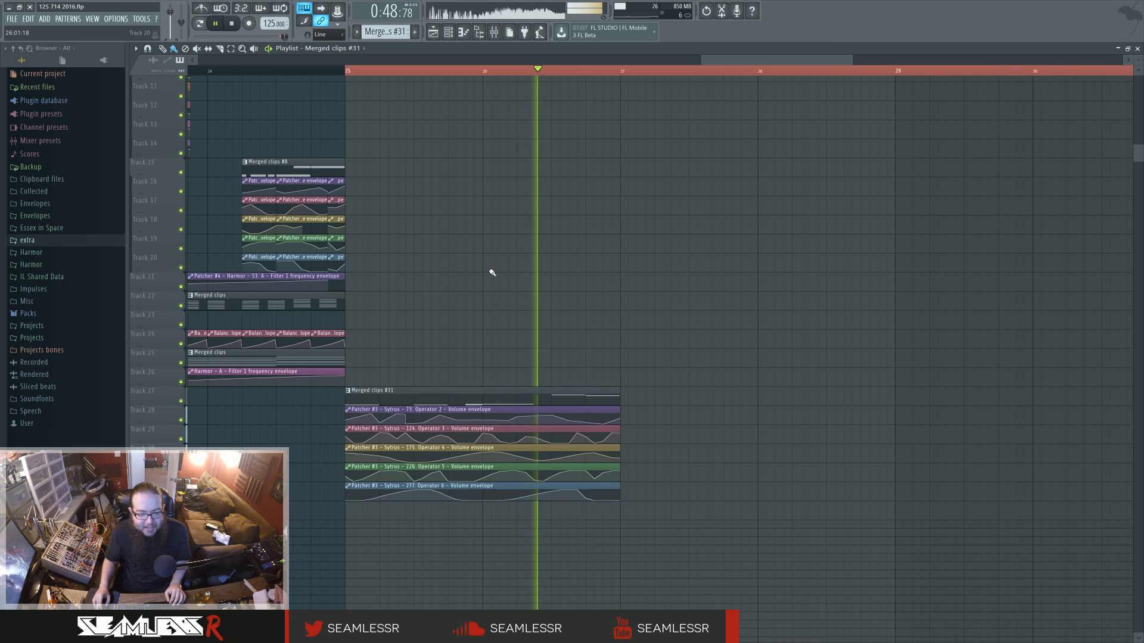
drag(438, 355, 564, 530)
ctrl+click(488, 302)
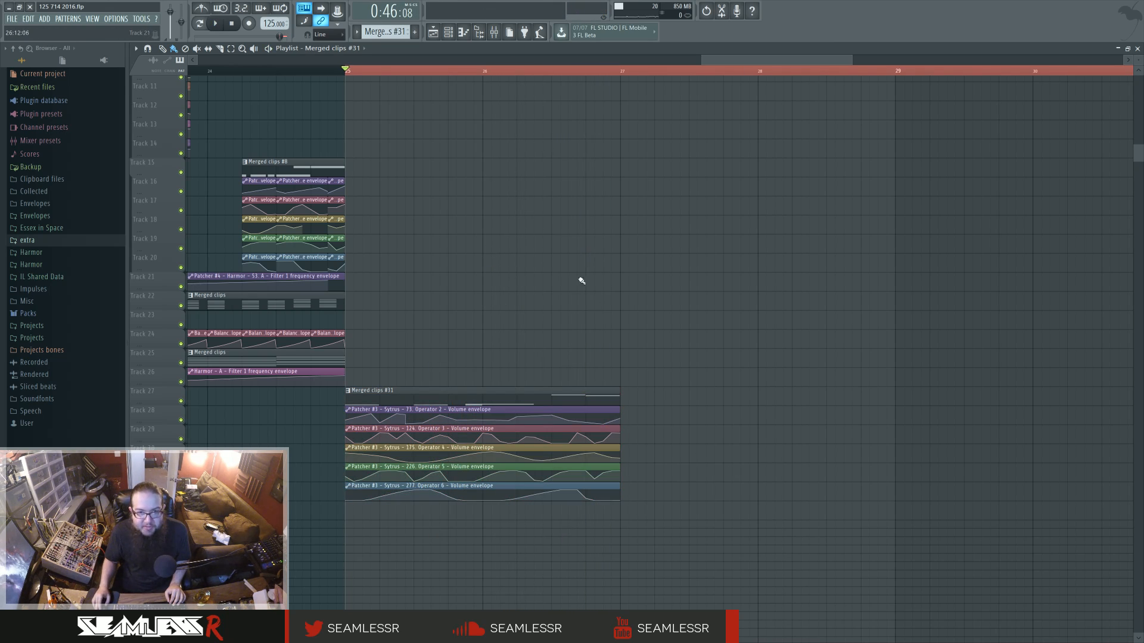
- Solo mixer track Insert 22 with its linked track and play the section
key(F9)
scroll(657, 292, left, 9)
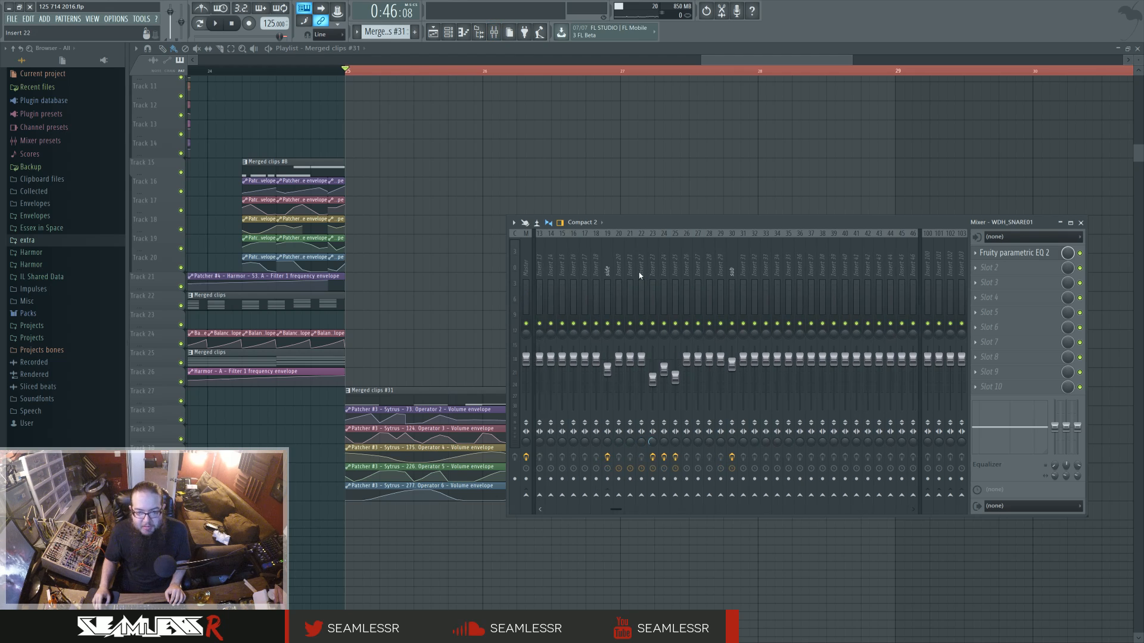
right_click(713, 325)
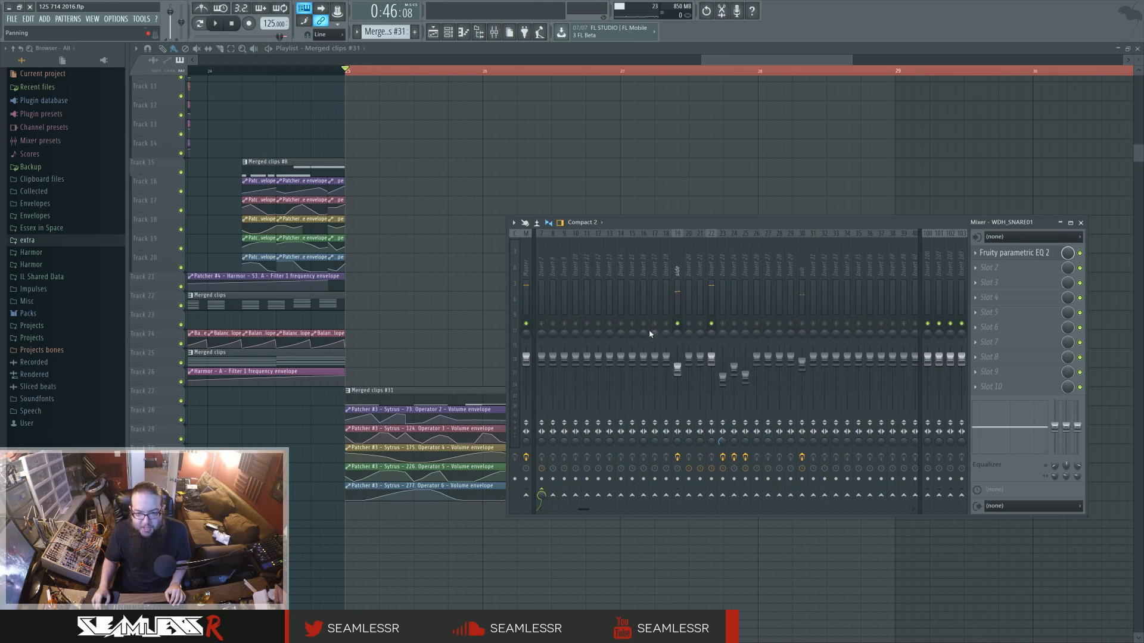
key(space)
scroll(729, 294, right, 12)
key(space)
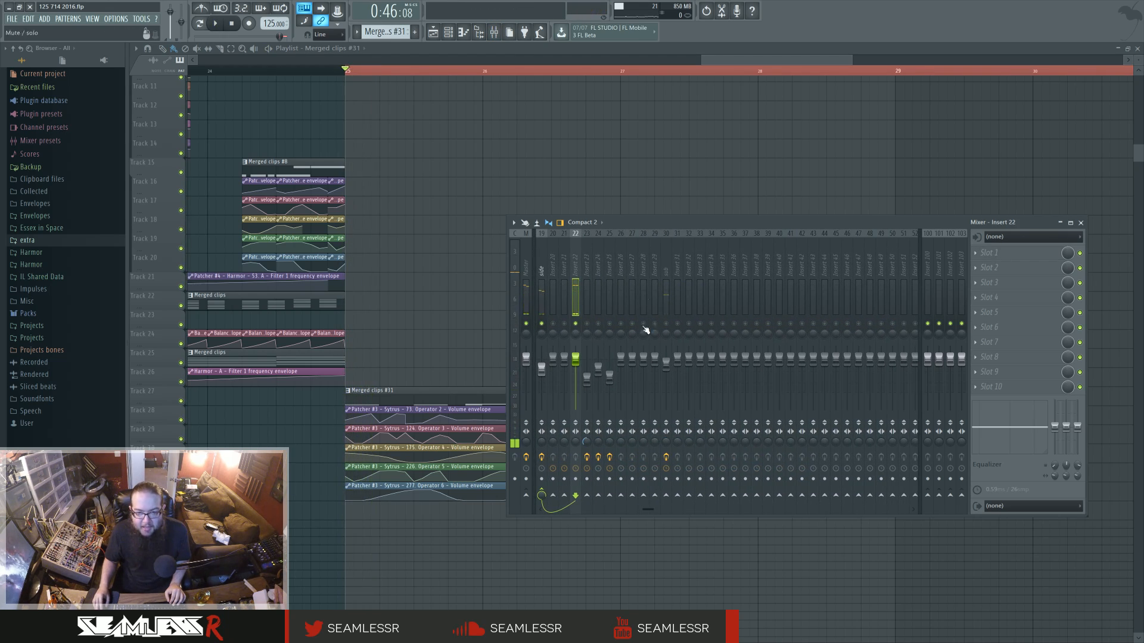
- Route Insert 22 to Insert 36, enable Insert 36 and test playback
click(734, 495)
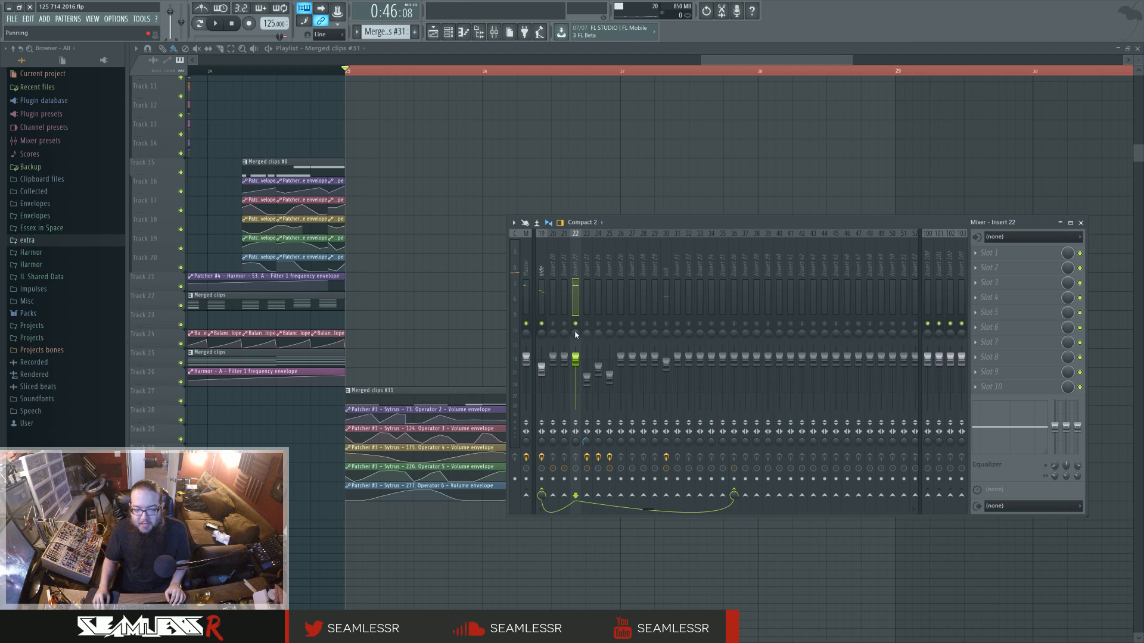
click(734, 323)
key(space)
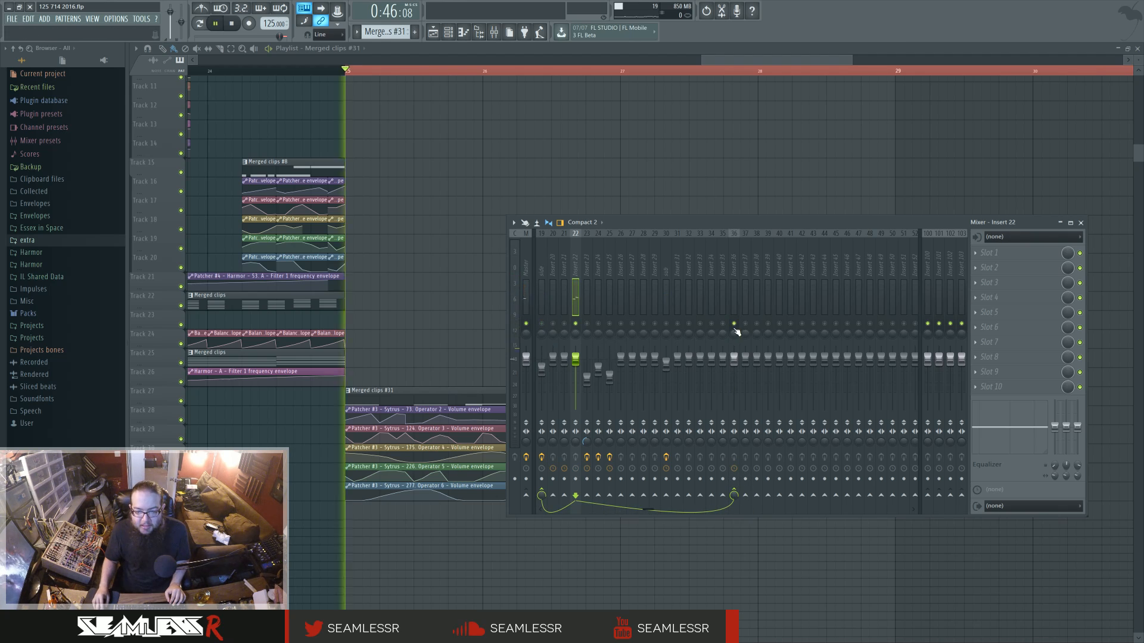
key(space)
- Set the external audio output of Insert 36 to Adat 1 (1) - Adat 2 (1) and play the section through it
click(737, 332)
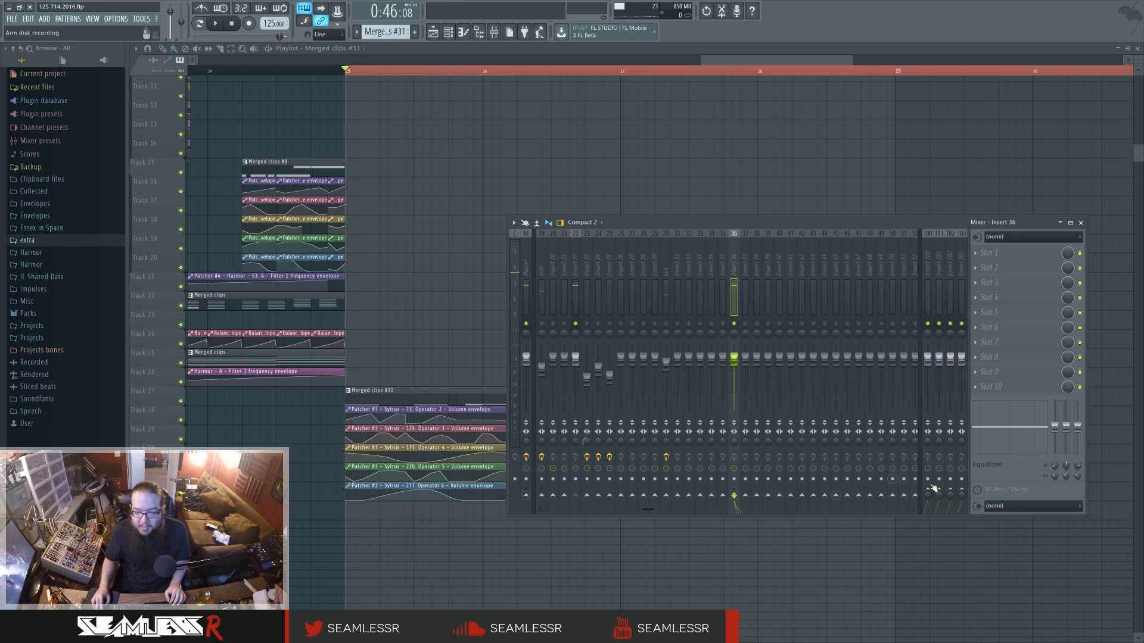
click(1014, 506)
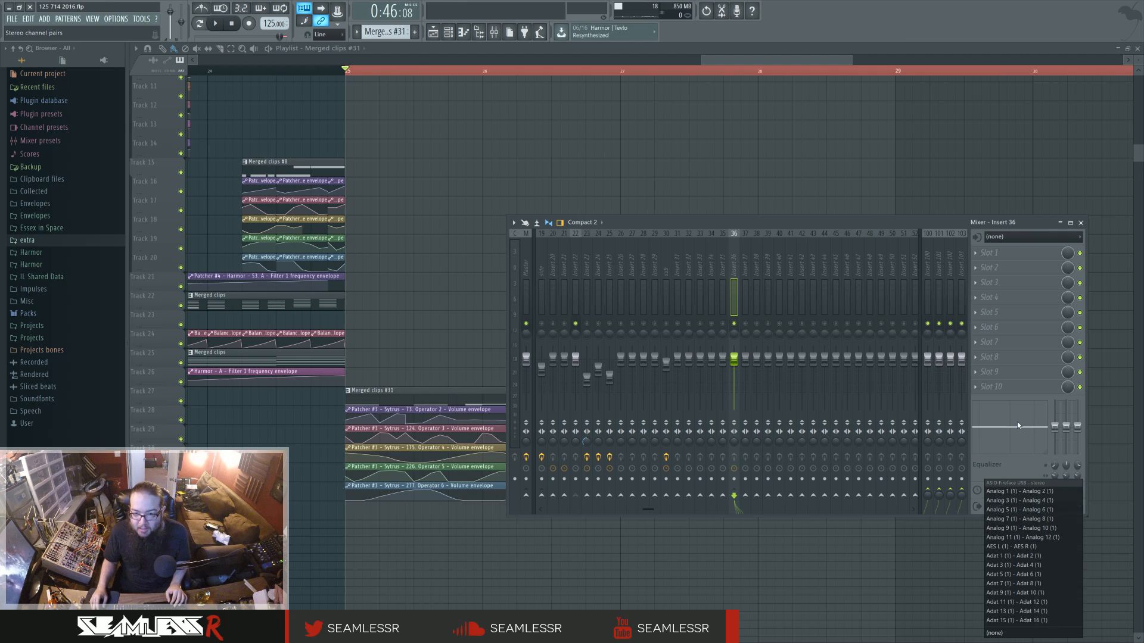
click(1039, 557)
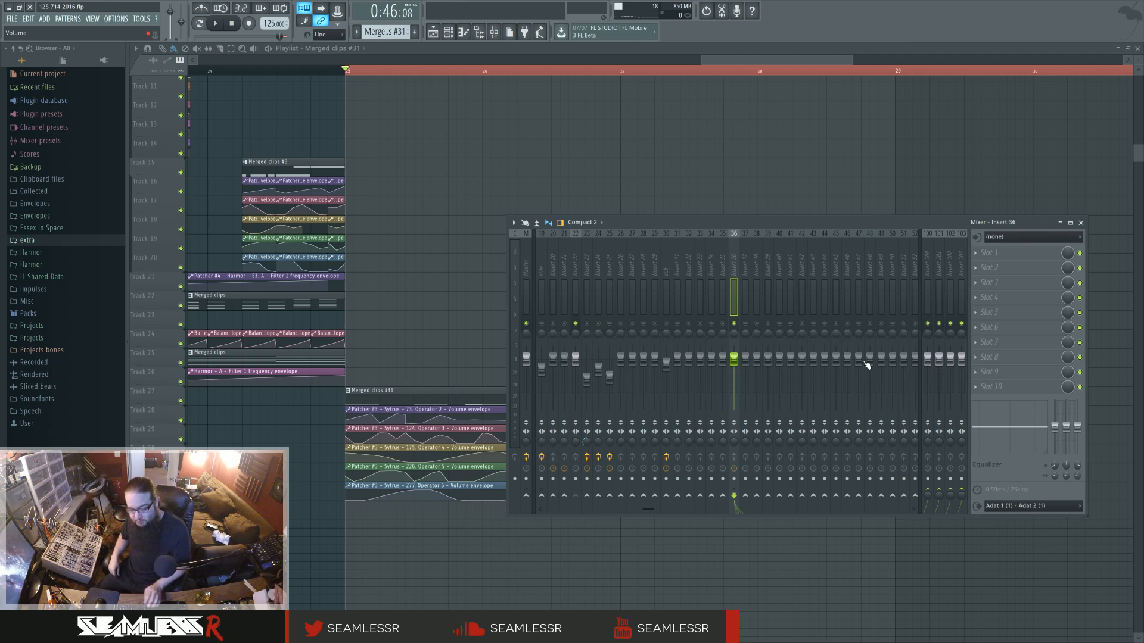
key(space)
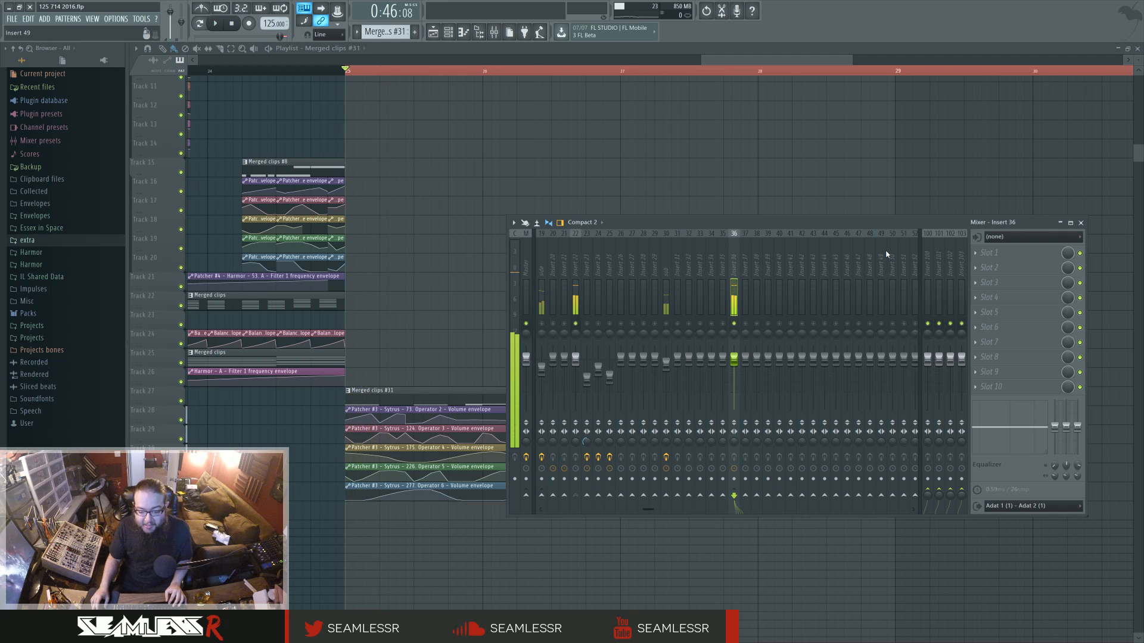
key(space)
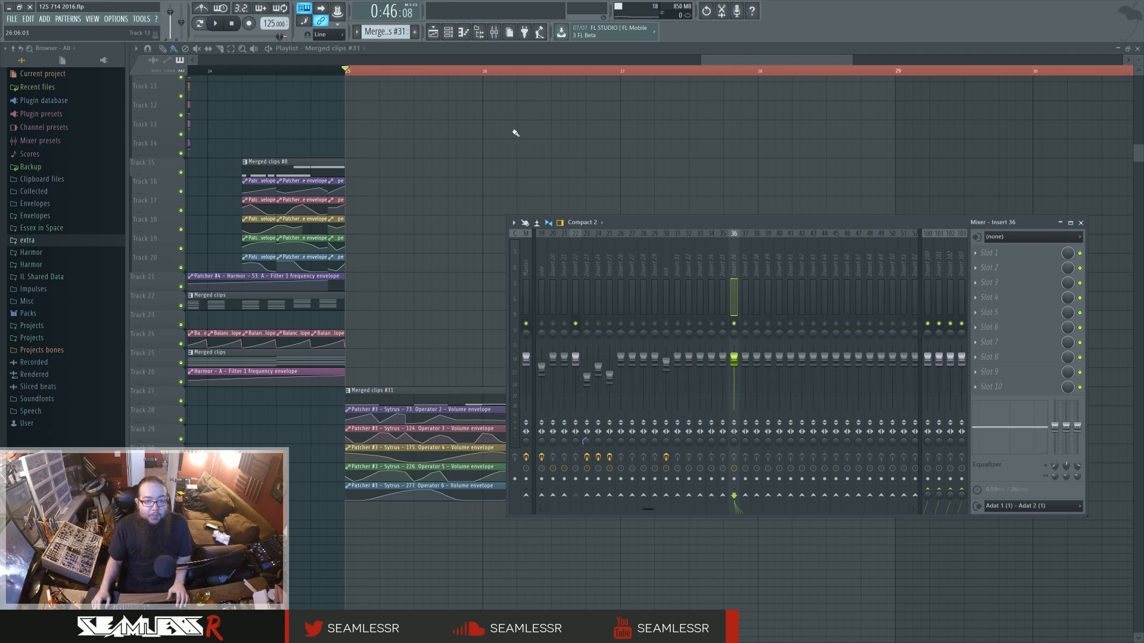
- Add a Sytrus channel to the channel rack, load its Default preset and place its window beside the rack
key(F9)
key(F6)
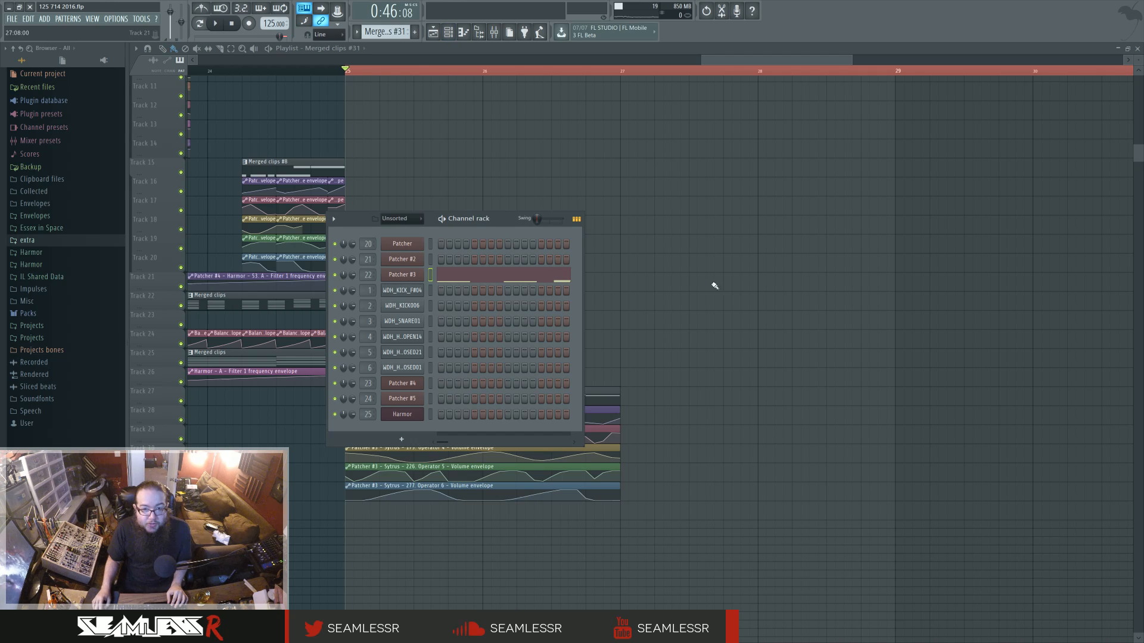
key(F8)
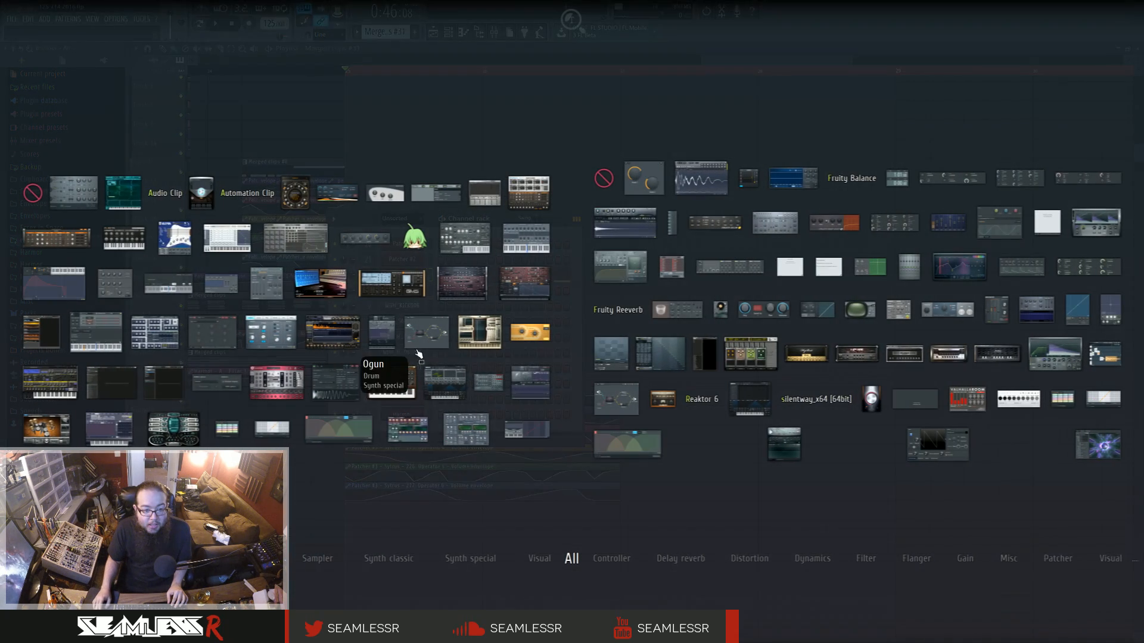
drag(122, 426, 419, 409)
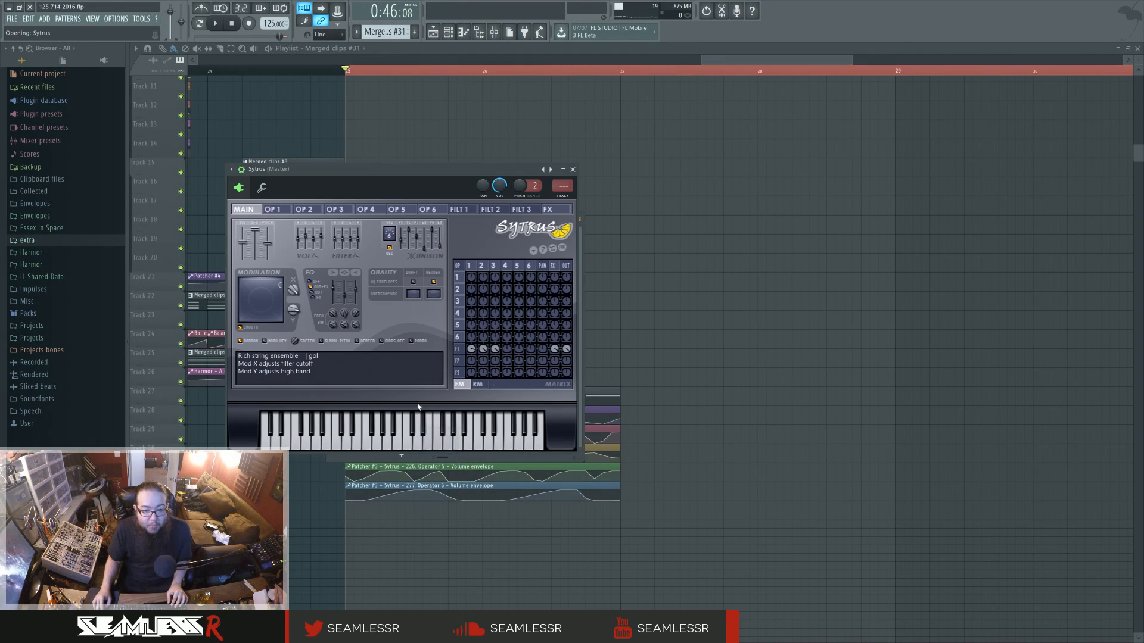
right_click(550, 170)
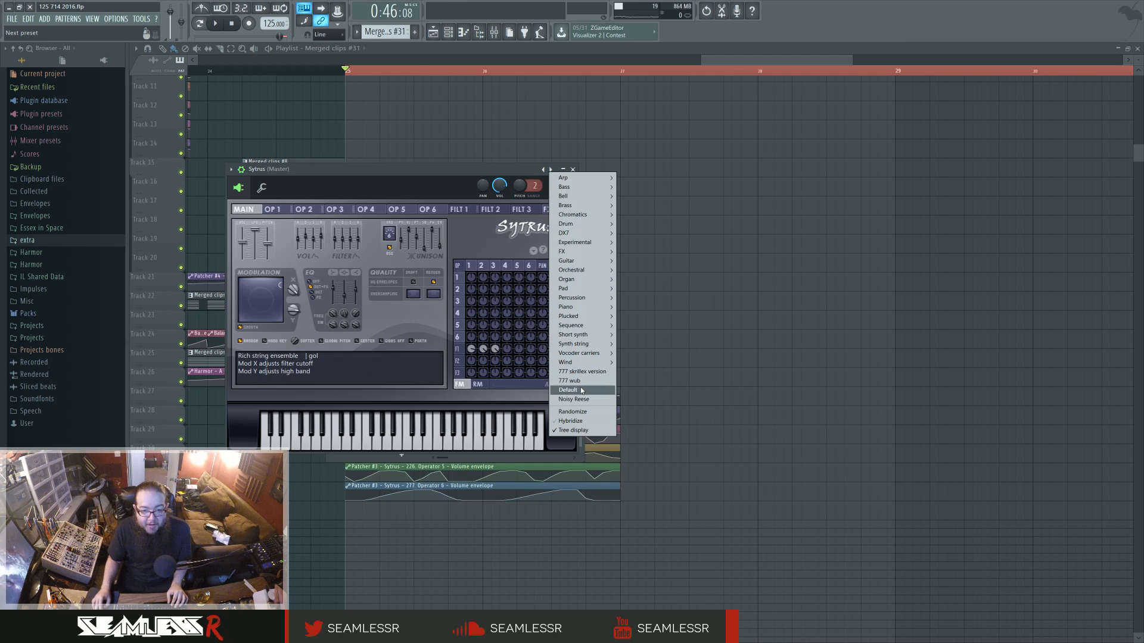
click(580, 389)
drag(490, 171, 962, 214)
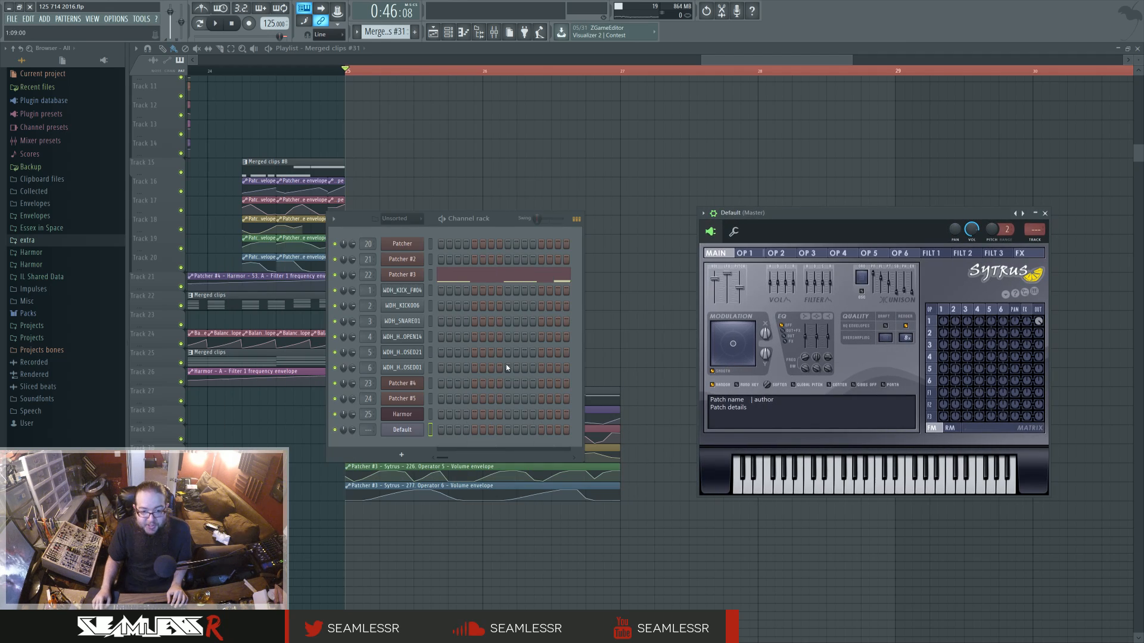
- Copy the Patcher #3 notes to the new Sytrus channel
click(430, 275)
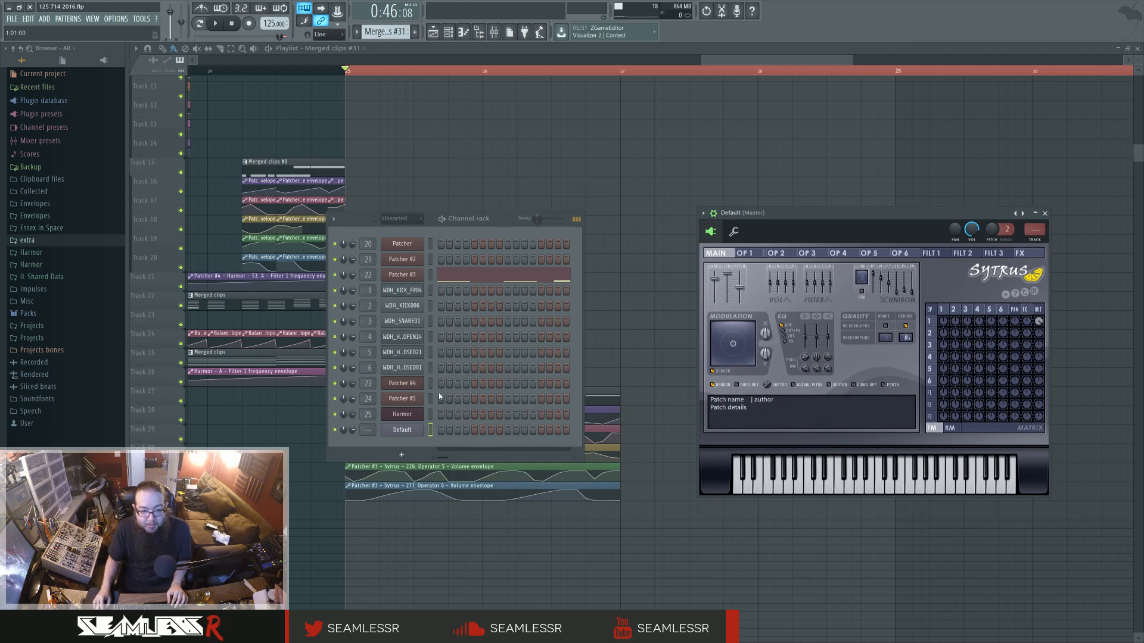
click(430, 430)
- Assign the Sytrus channel to mixer track 37 and set that track's external output to Adat 3 (1) - Adat 4 (1)
double_click(369, 430)
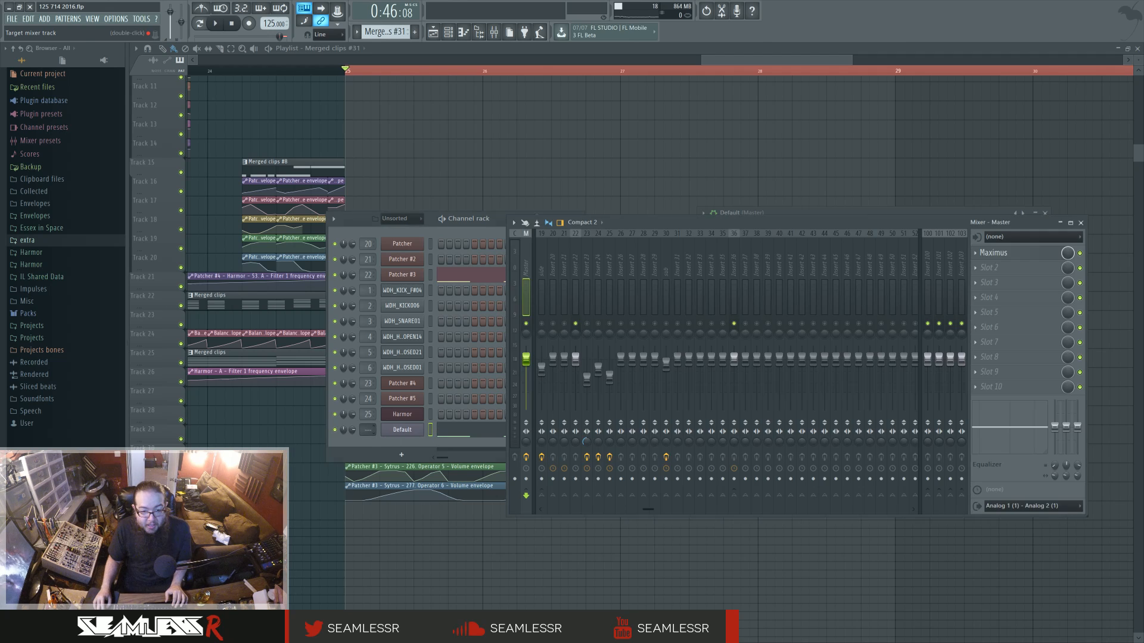
drag(369, 430, 369, 386)
click(1021, 507)
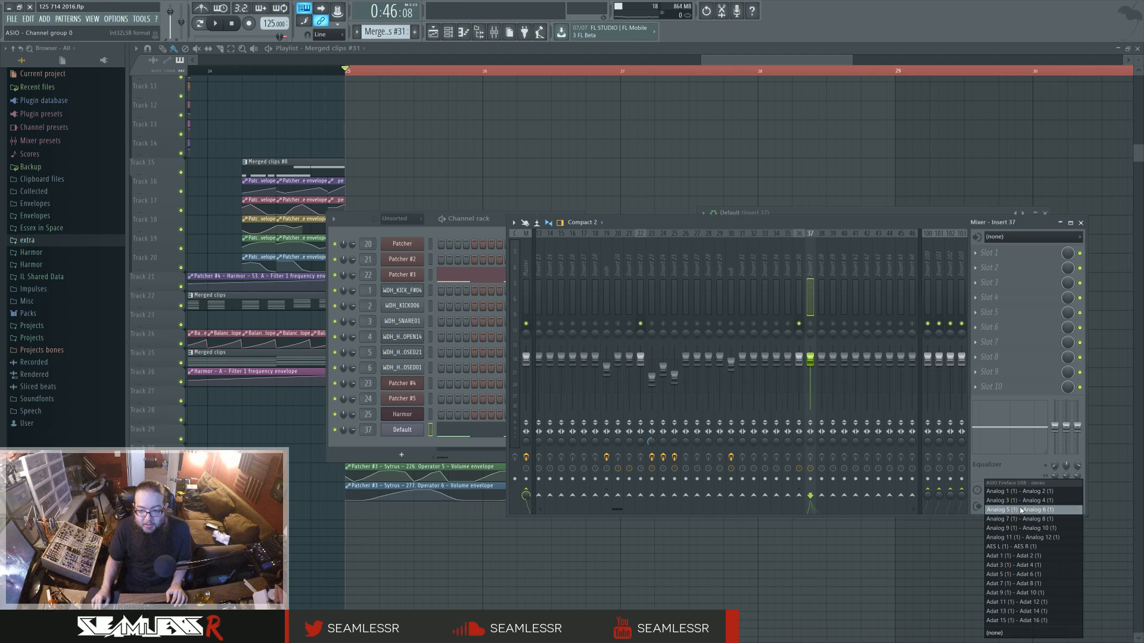
click(1044, 566)
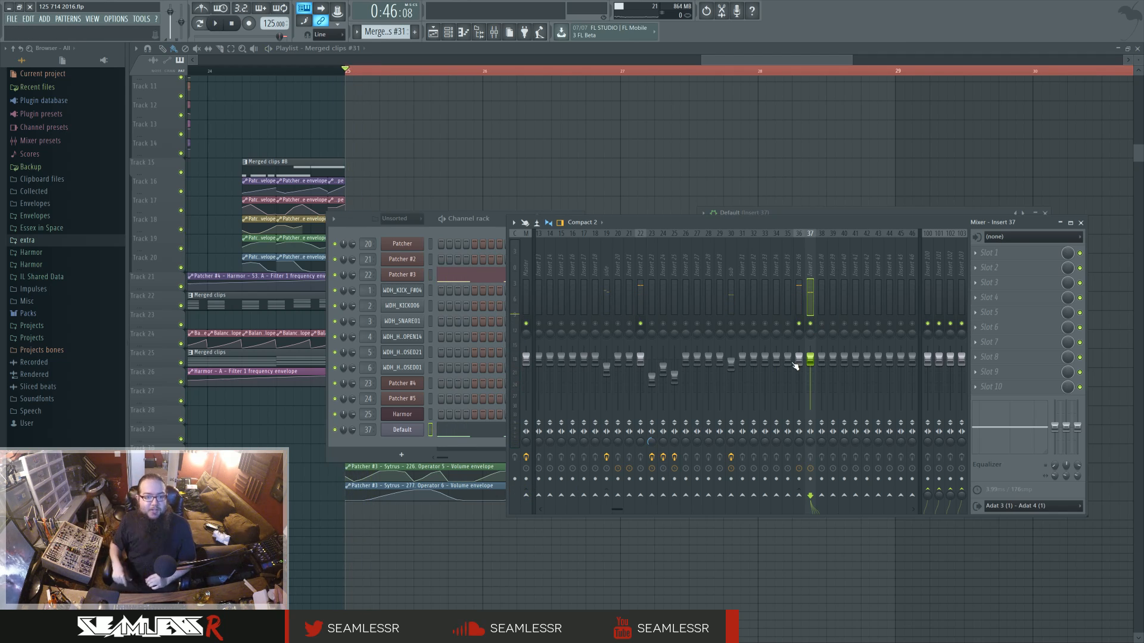
- Reopen the Sytrus channel and adjust operator 1's panning amount in the matrix, checking it during playback
click(402, 430)
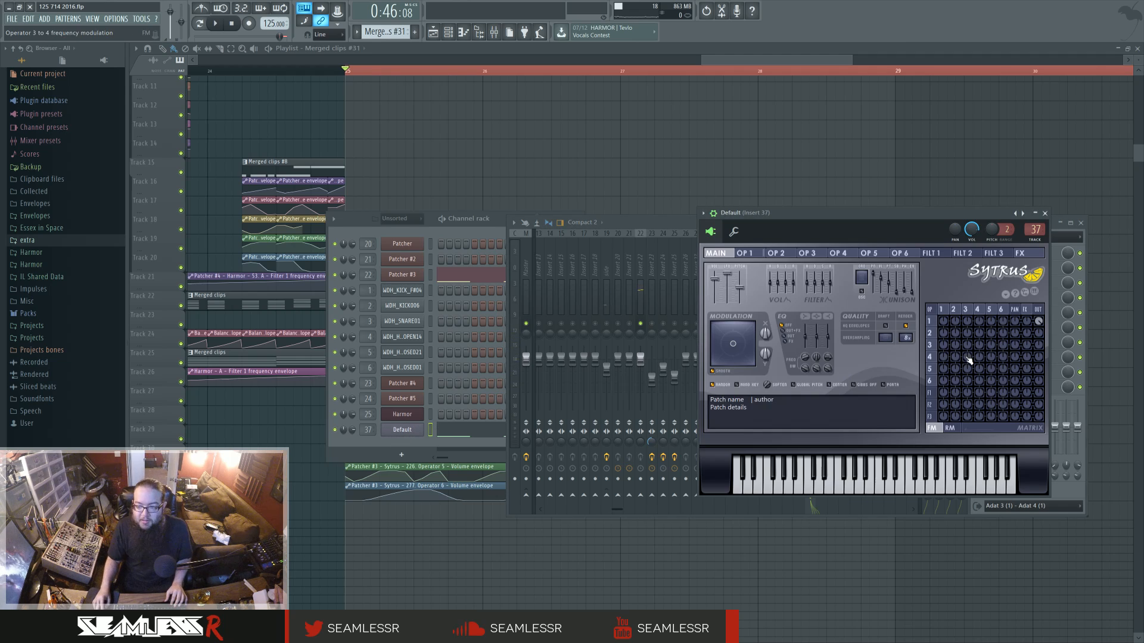
key(space)
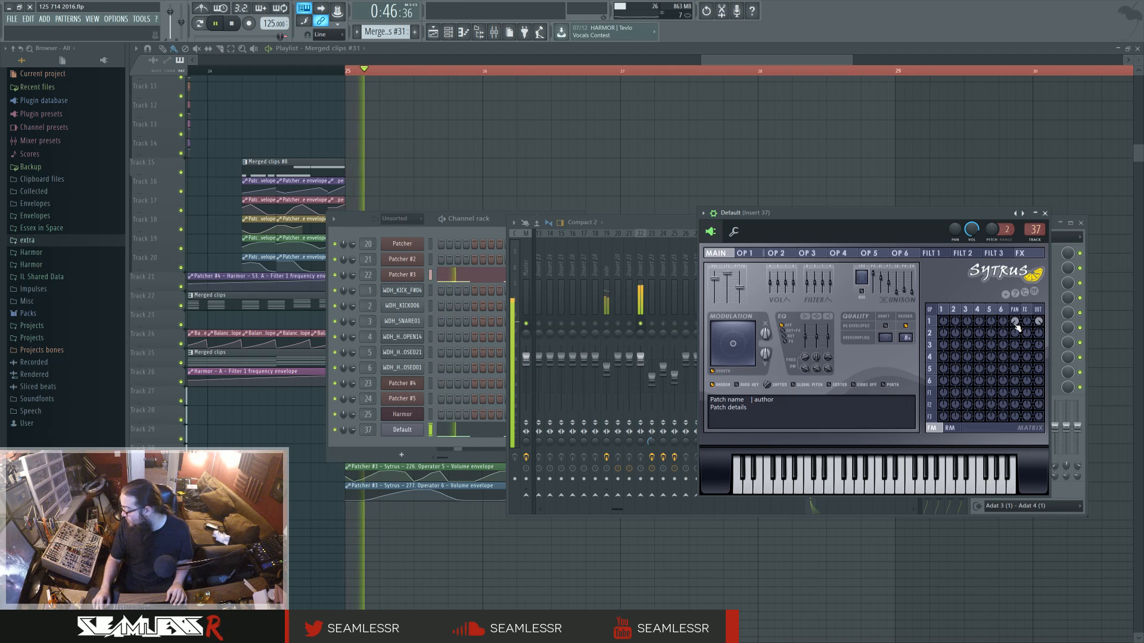
key(space)
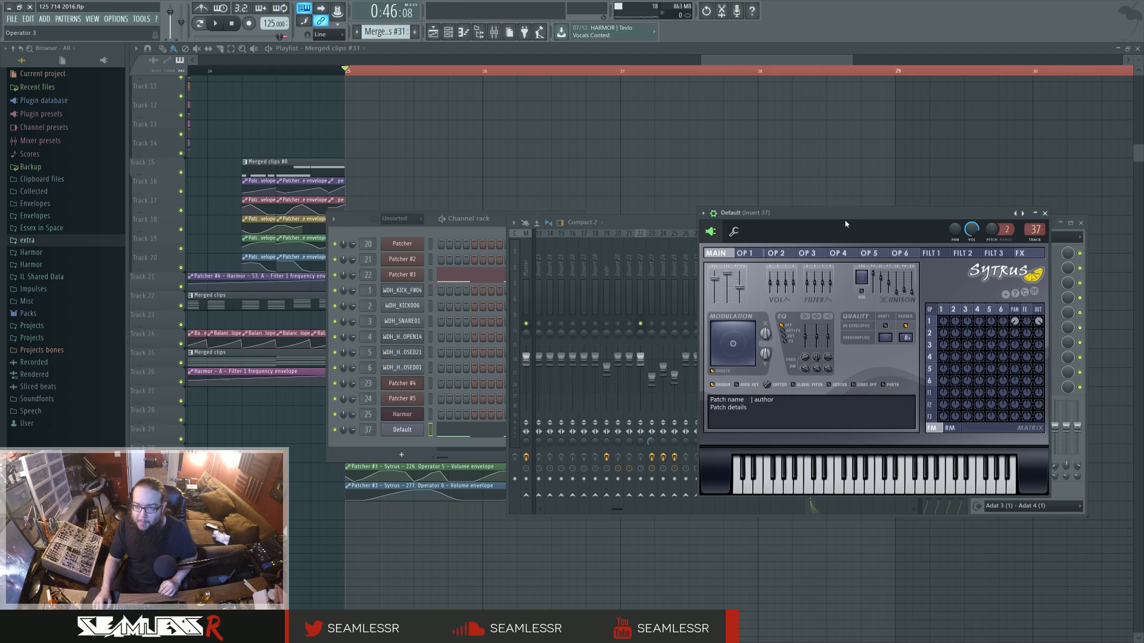
- Set the waveform of Sytrus operator 3 to Square
drag(835, 217, 783, 218)
click(754, 254)
click(669, 288)
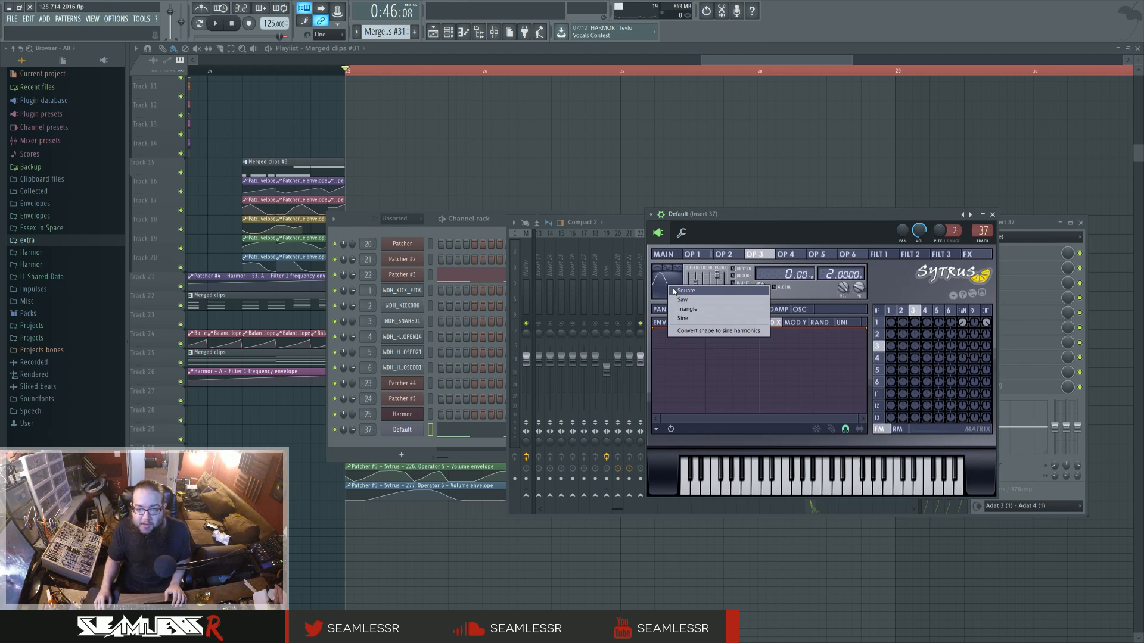
click(689, 292)
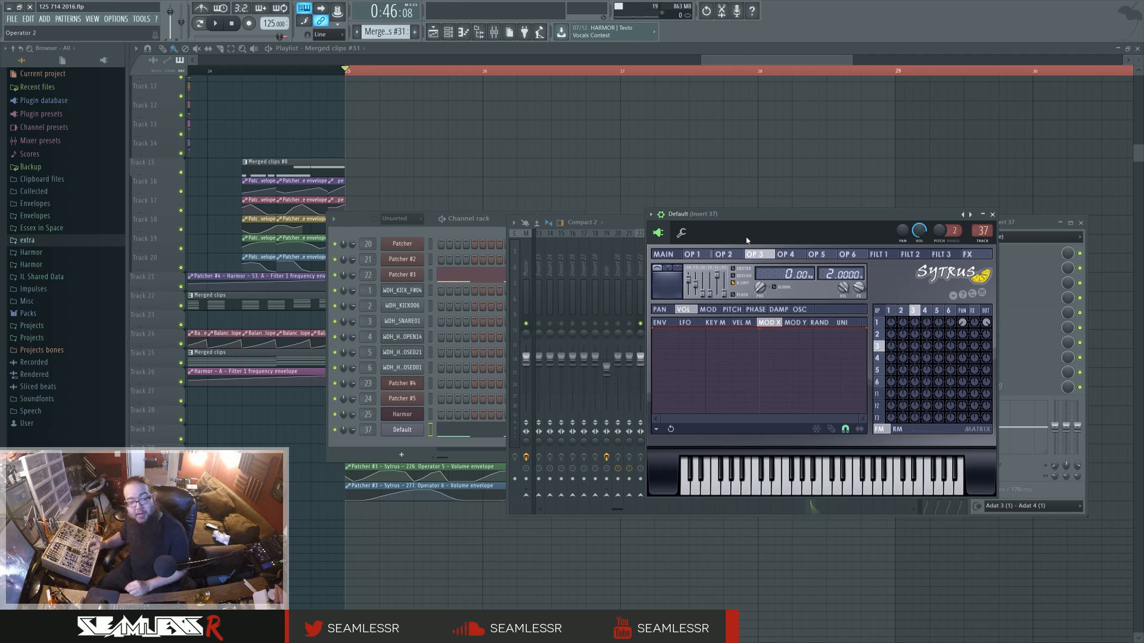
- Play the section repeatedly from bar 25 to test the externally routed signals
key(space)
key(space)
key(space)
key(space)
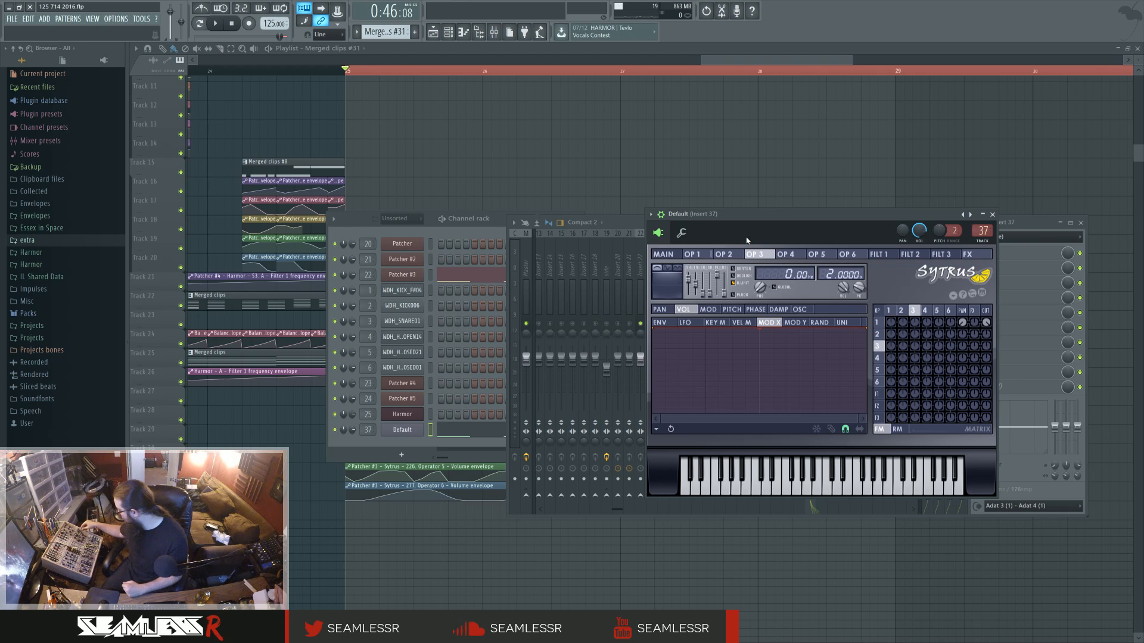
key(space)
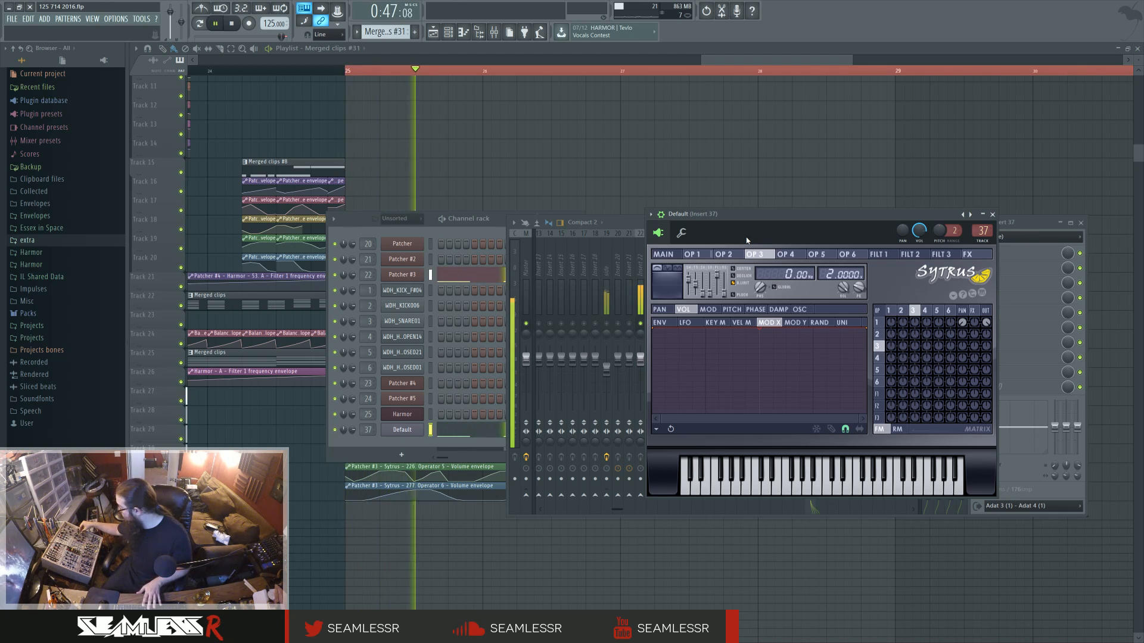
key(space)
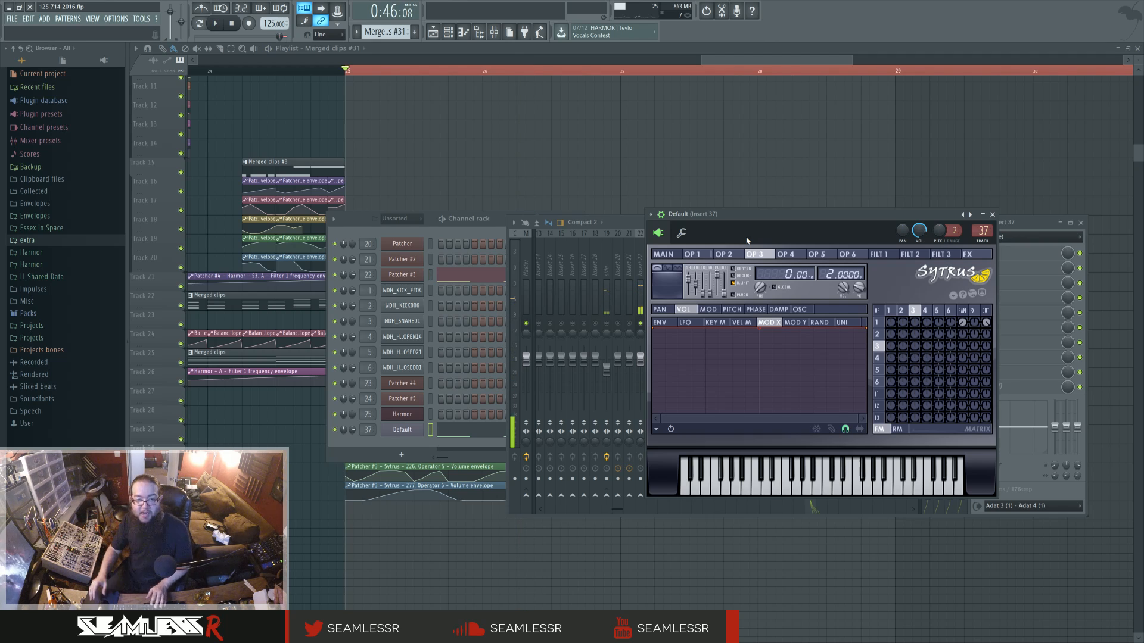
- Set the external audio input of Insert 38 to Analog 12 (1) and play the section to bring in the external signal
click(557, 267)
click(821, 257)
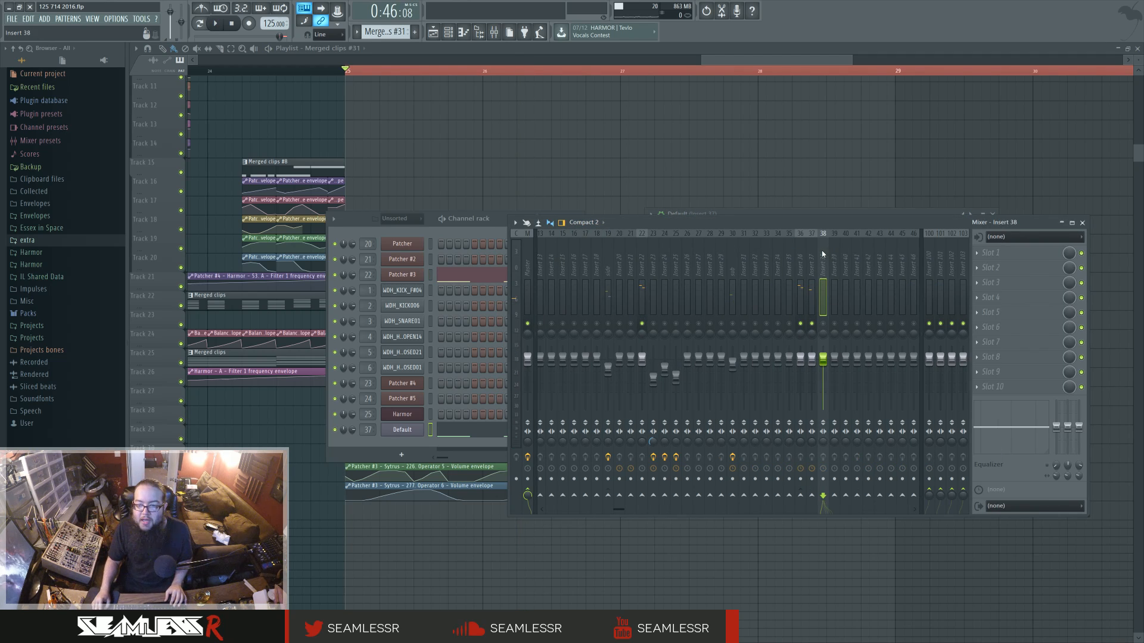
click(1025, 237)
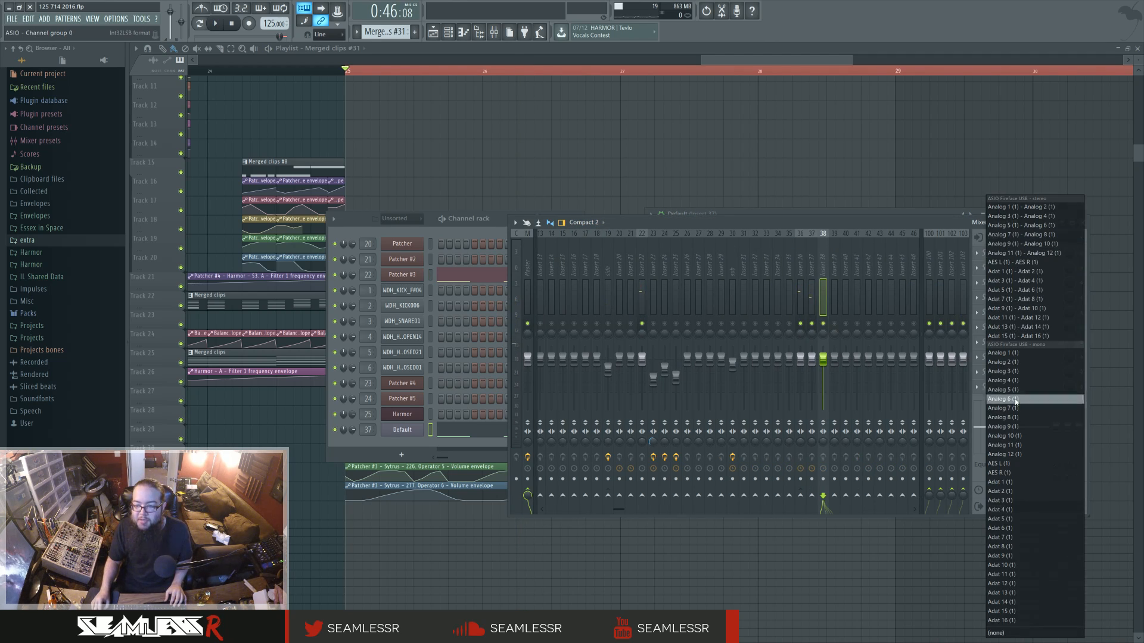
click(1013, 454)
drag(875, 230, 874, 223)
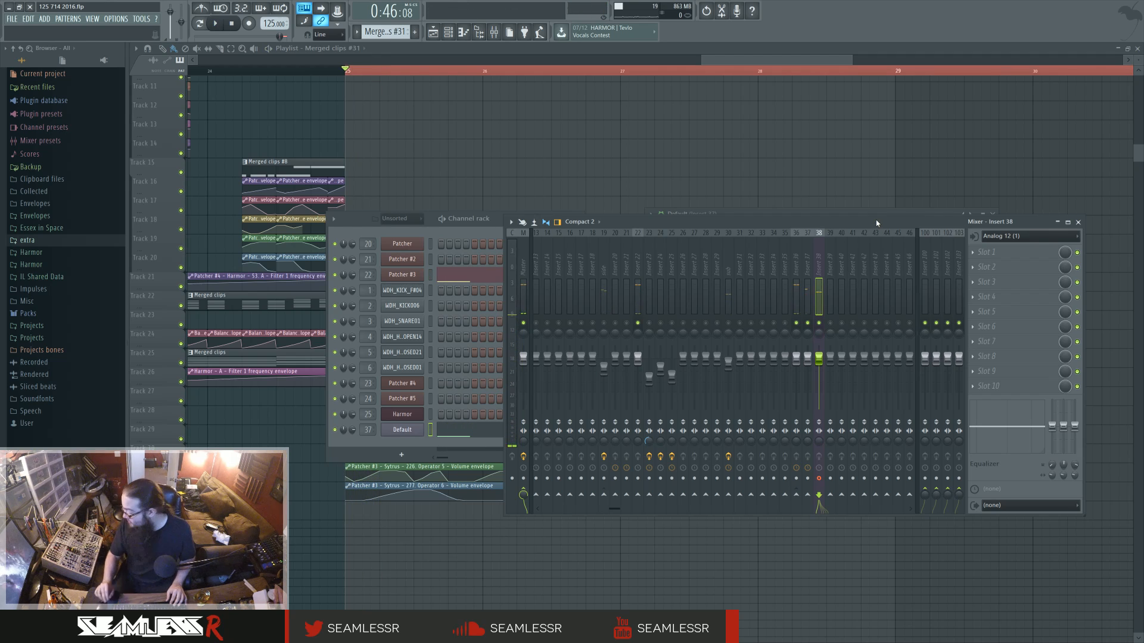
key(space)
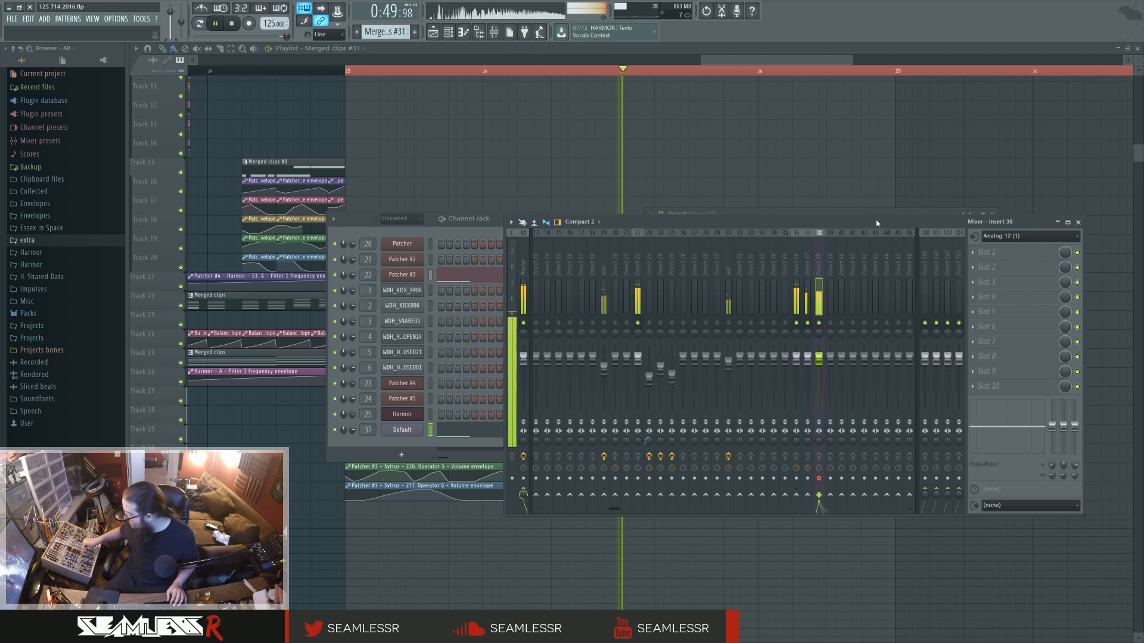
- Play the section from bar 25 repeatedly to audition the external signal coming back through Insert 38
key(space)
key(space)
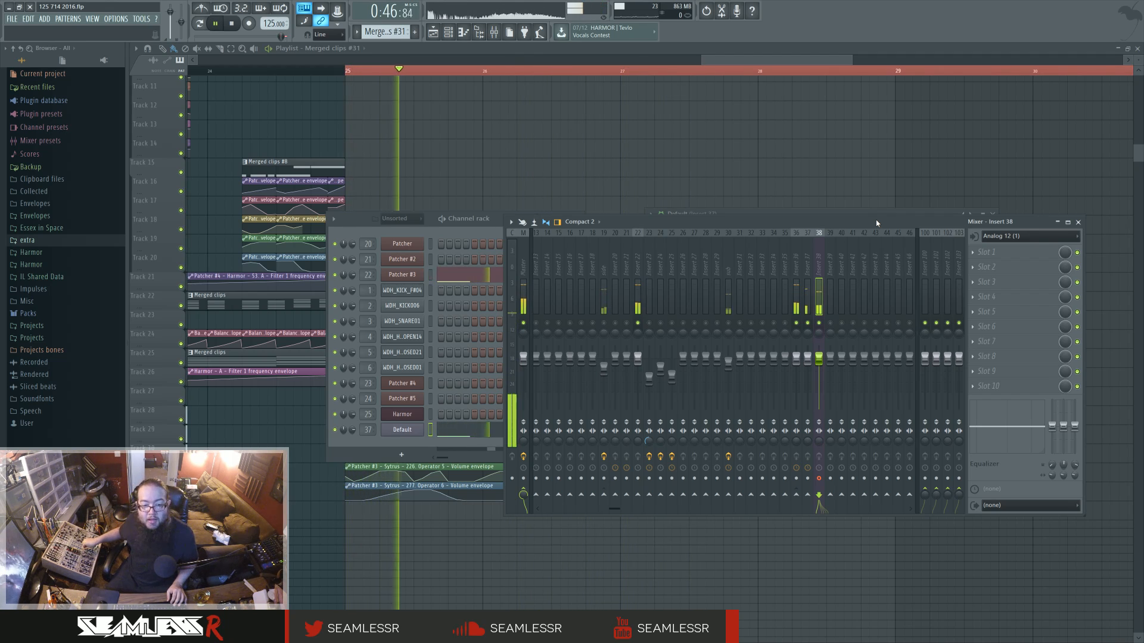
key(space)
key(space)
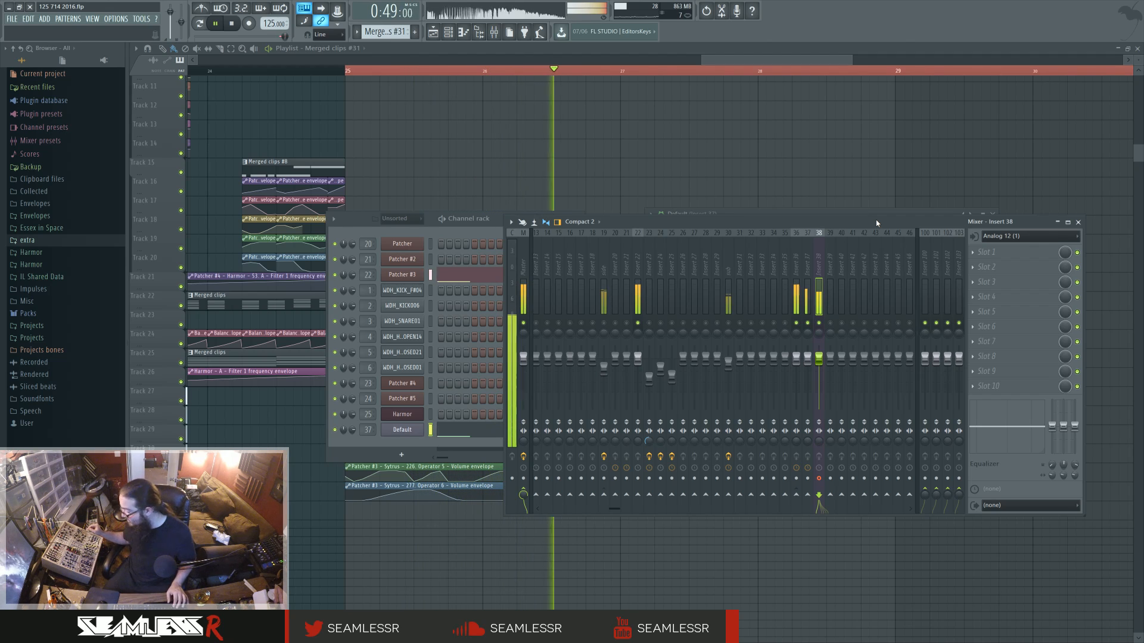
key(space)
- Select Insert 37 in the mixer and restart the section from bar 25 repeatedly to audition the Sytrus signal sent to the hardware
click(805, 265)
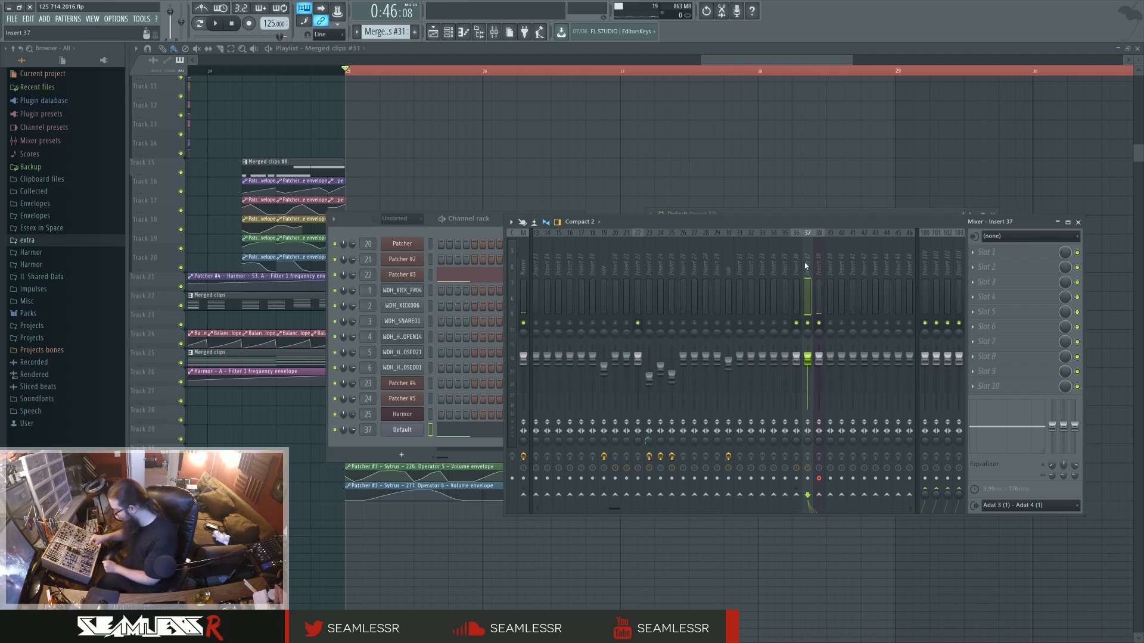
key(space)
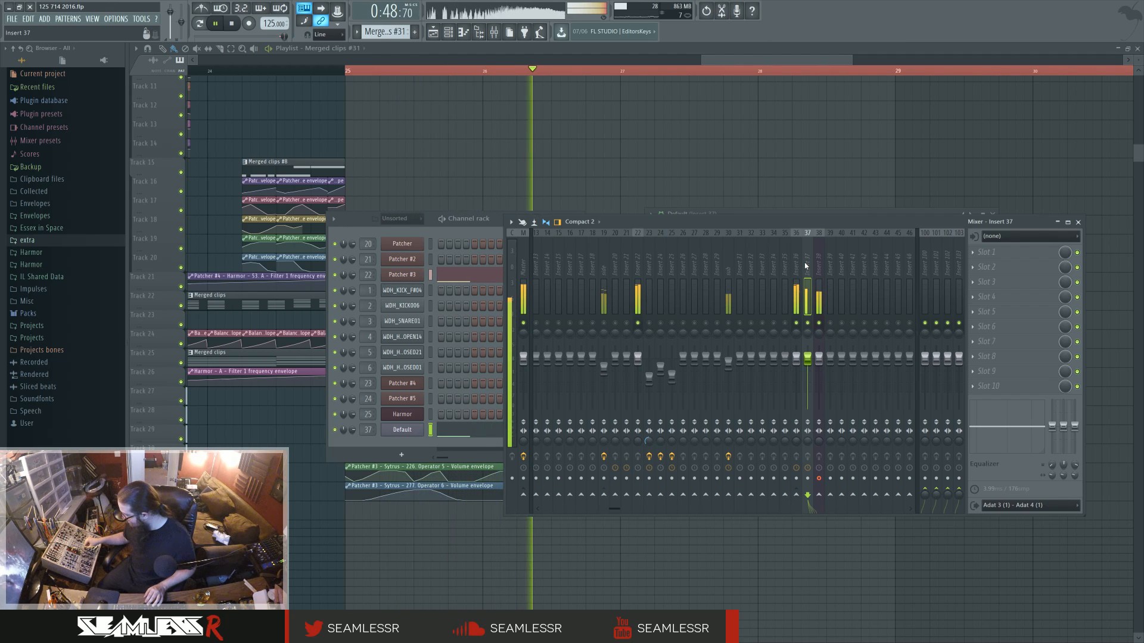
key(space)
key(space)
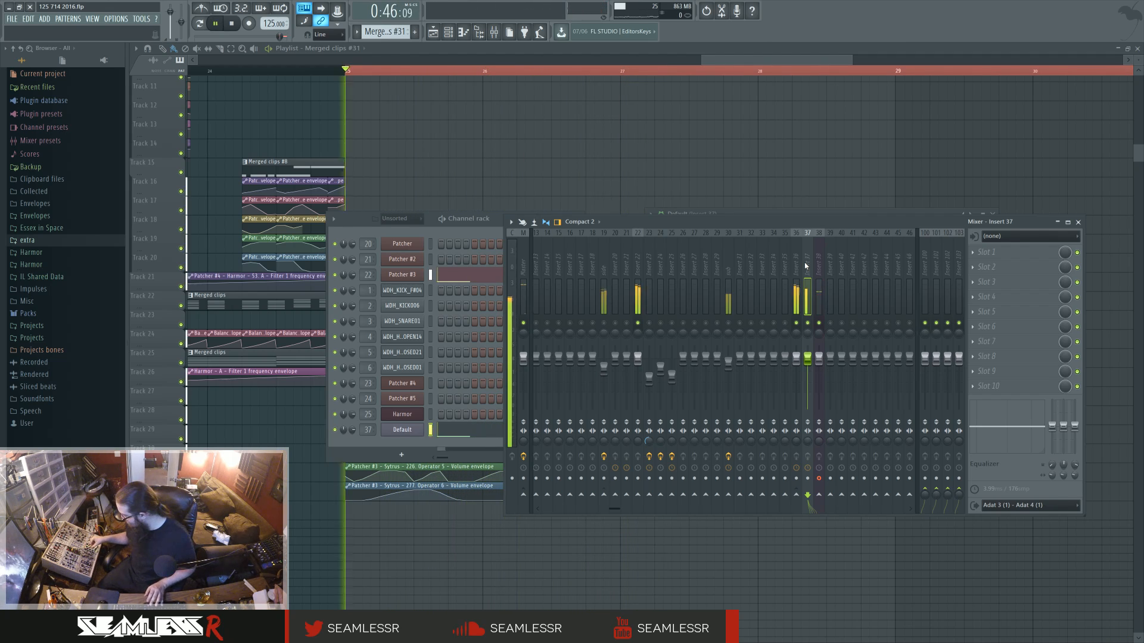
key(space)
key(space)
key(space)
key(space)
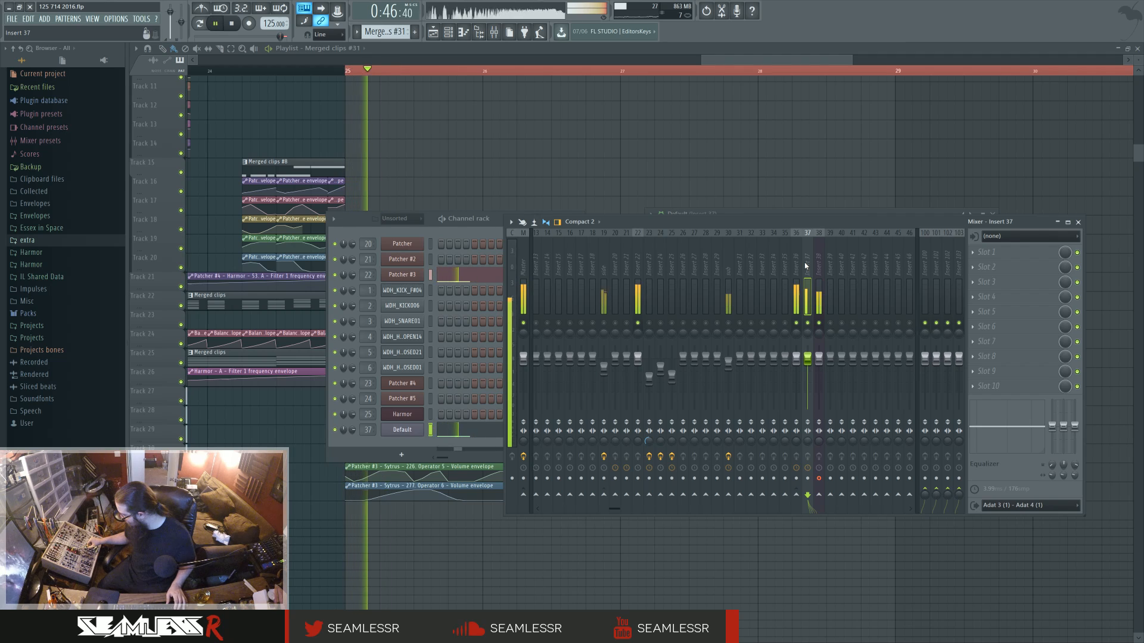
key(space)
key(space)
key(space)
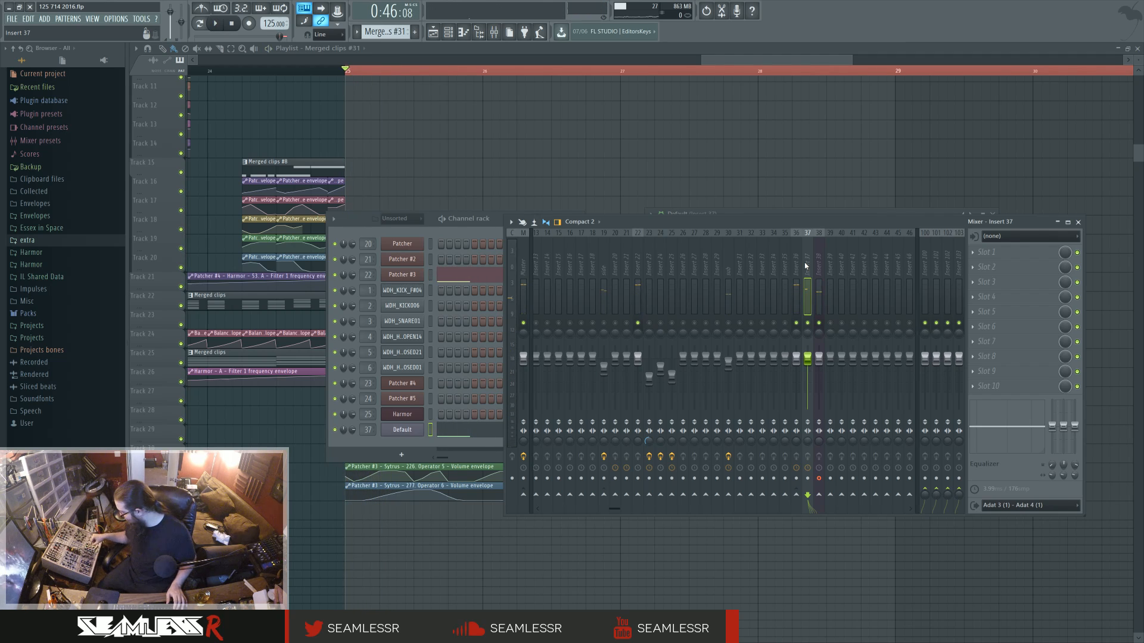
key(space)
key(space)
key(space)
key(space)
key(space)
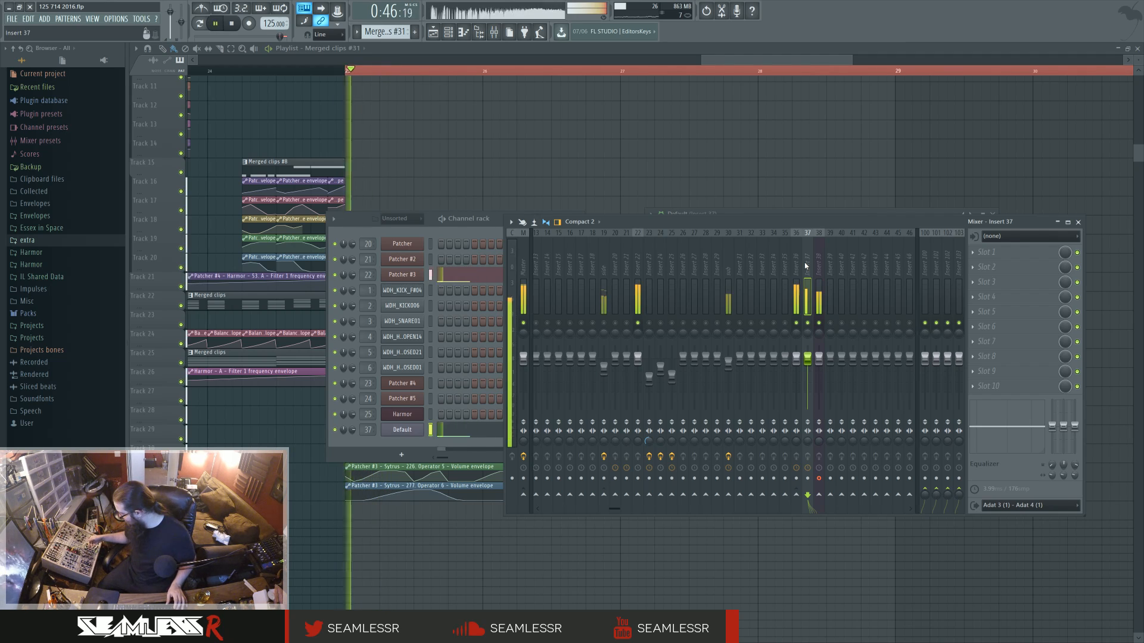
key(space)
key(space)
key(space)
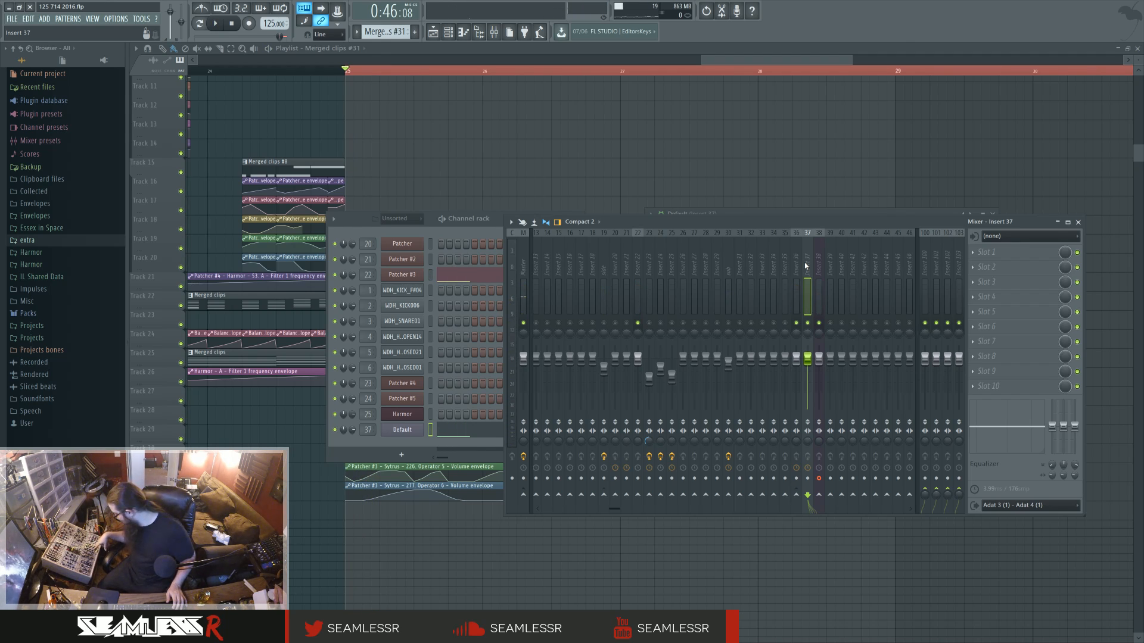
key(space)
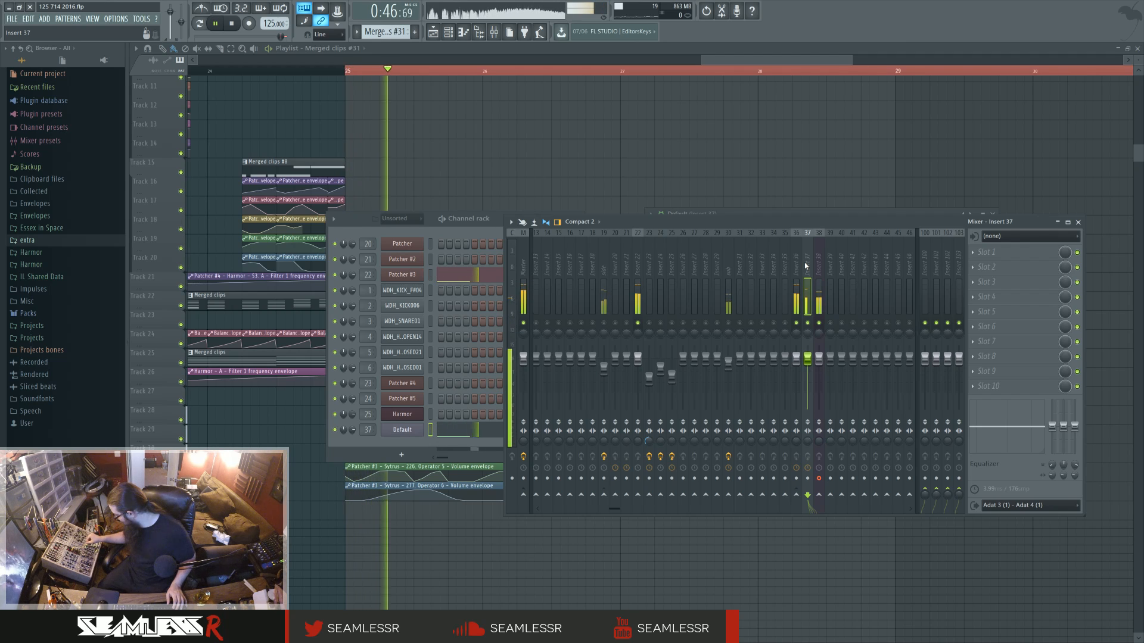
key(space)
key(space)
key(space)
key(space)
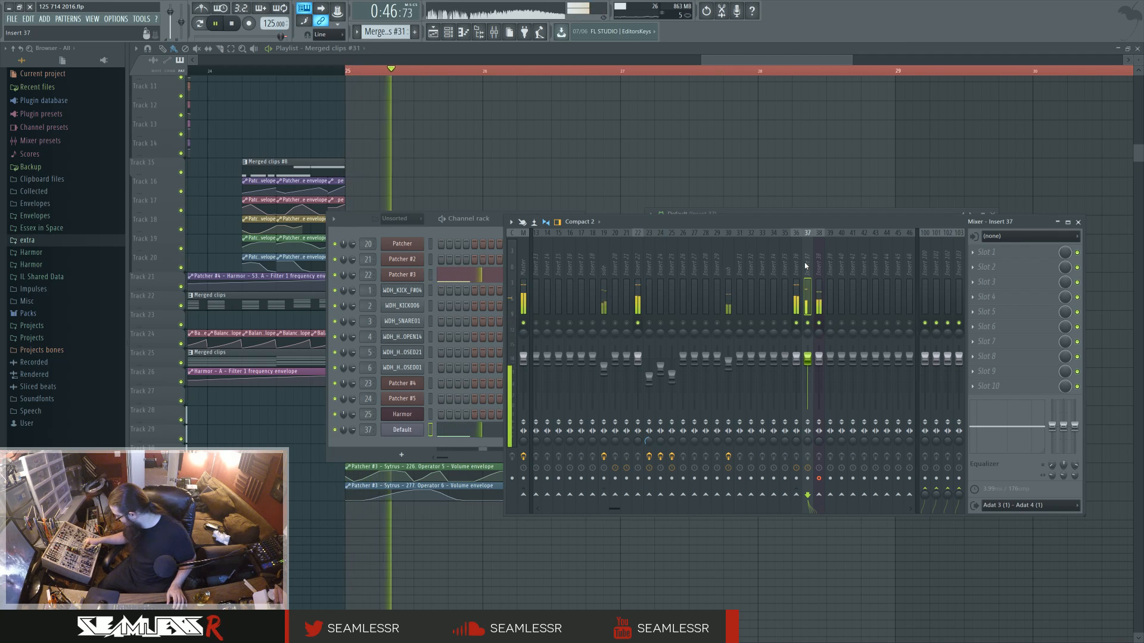
key(space)
key(space)
key(space)
key(space)
key(space)
key(space)
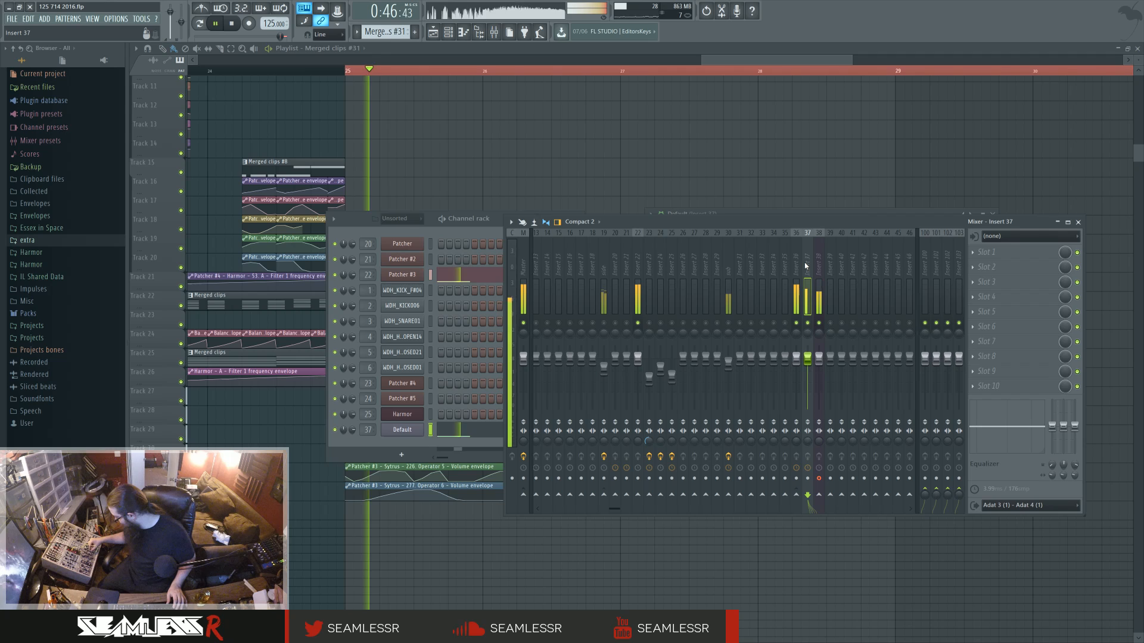
key(space)
key(space)
key(space)
key(space)
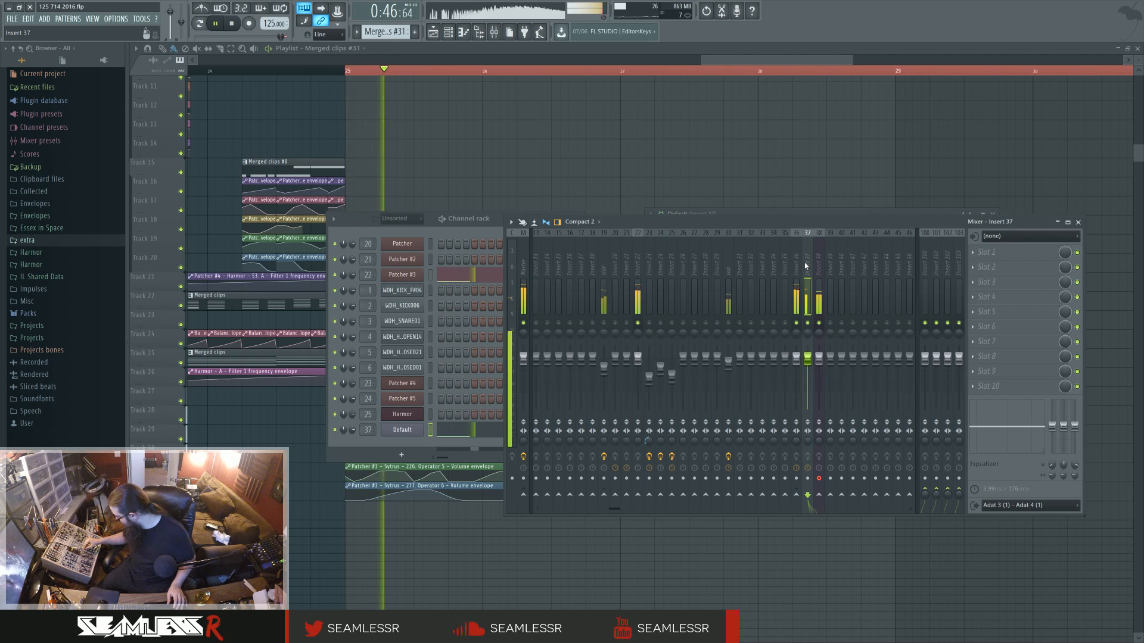
key(space)
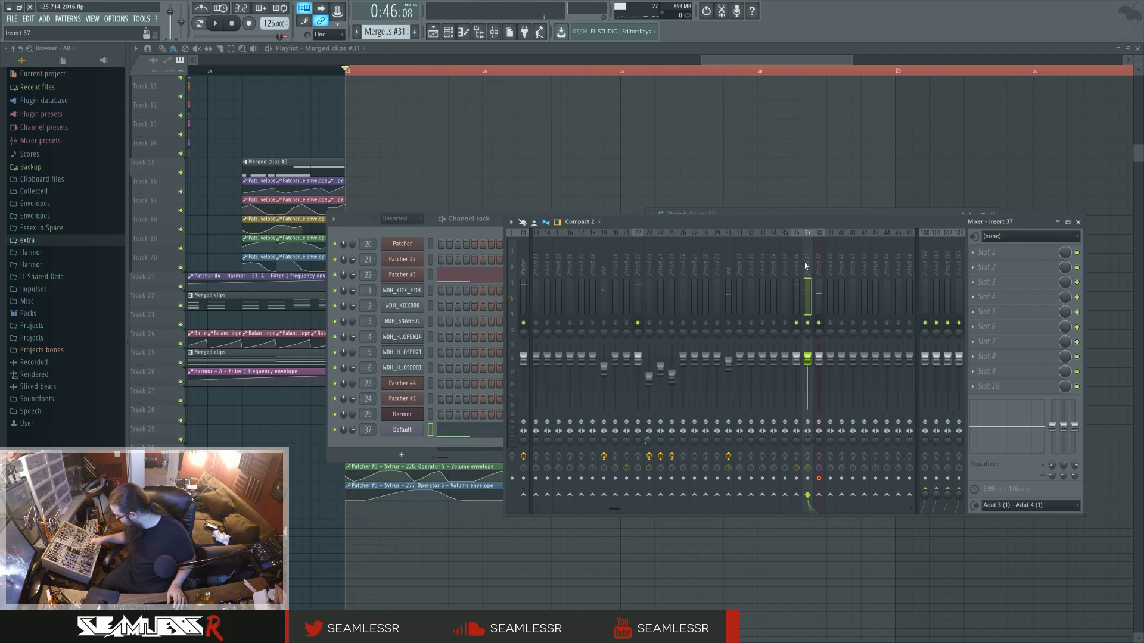
key(space)
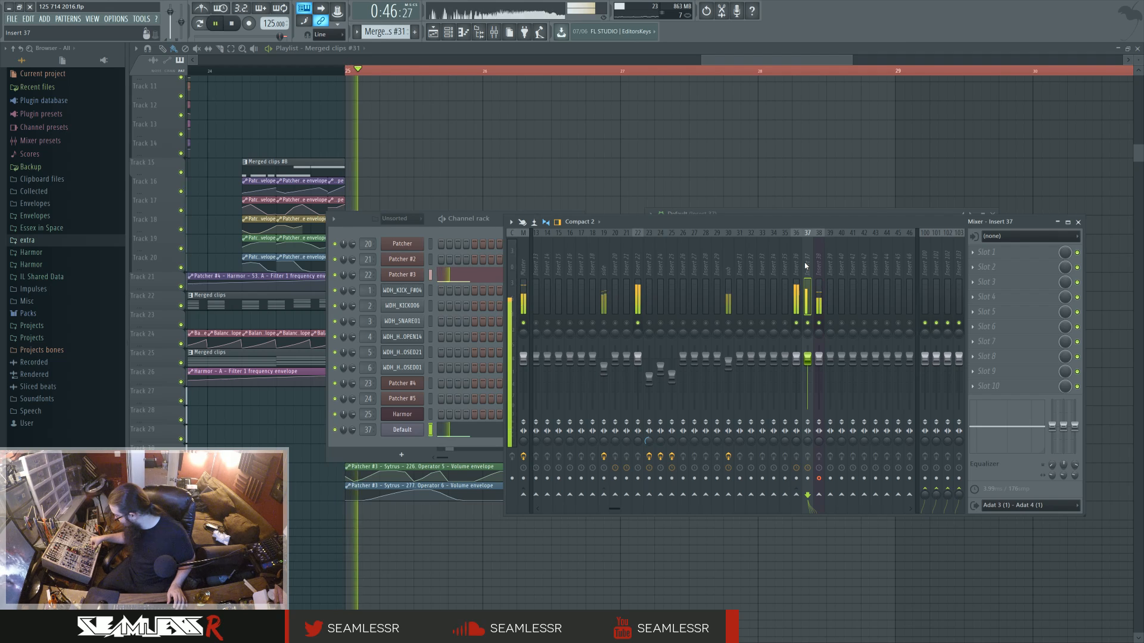
key(space)
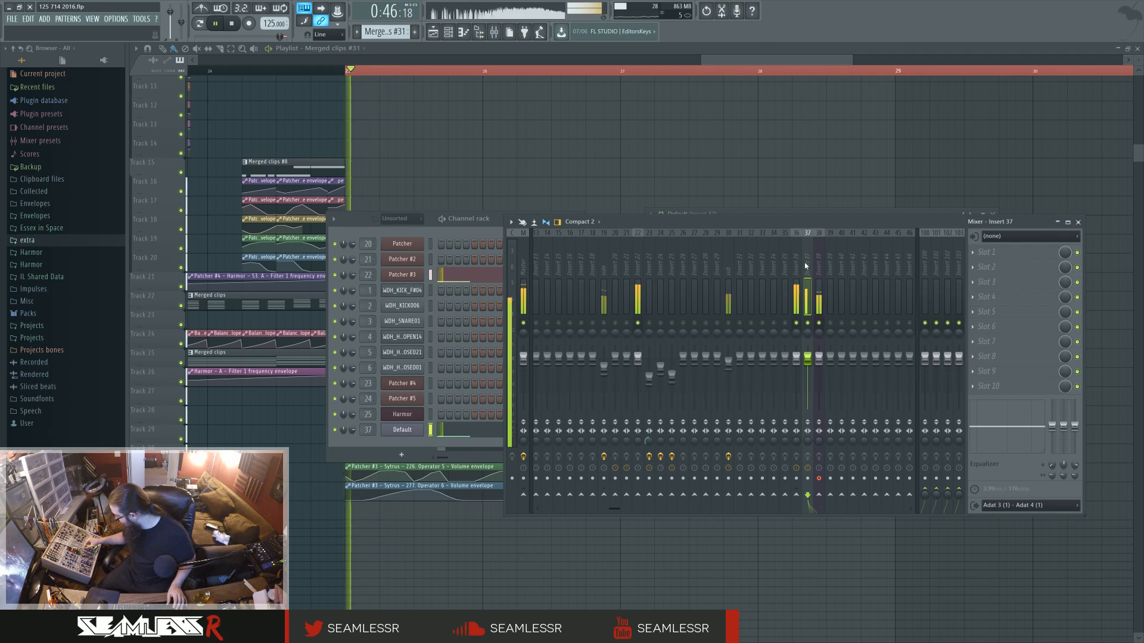
key(space)
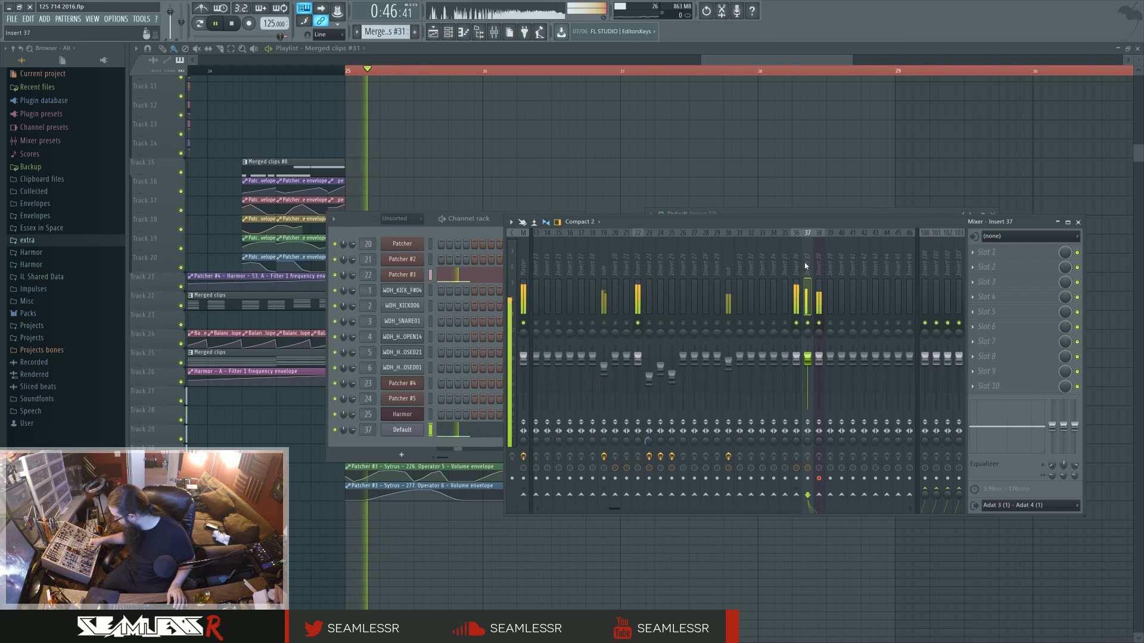
key(space)
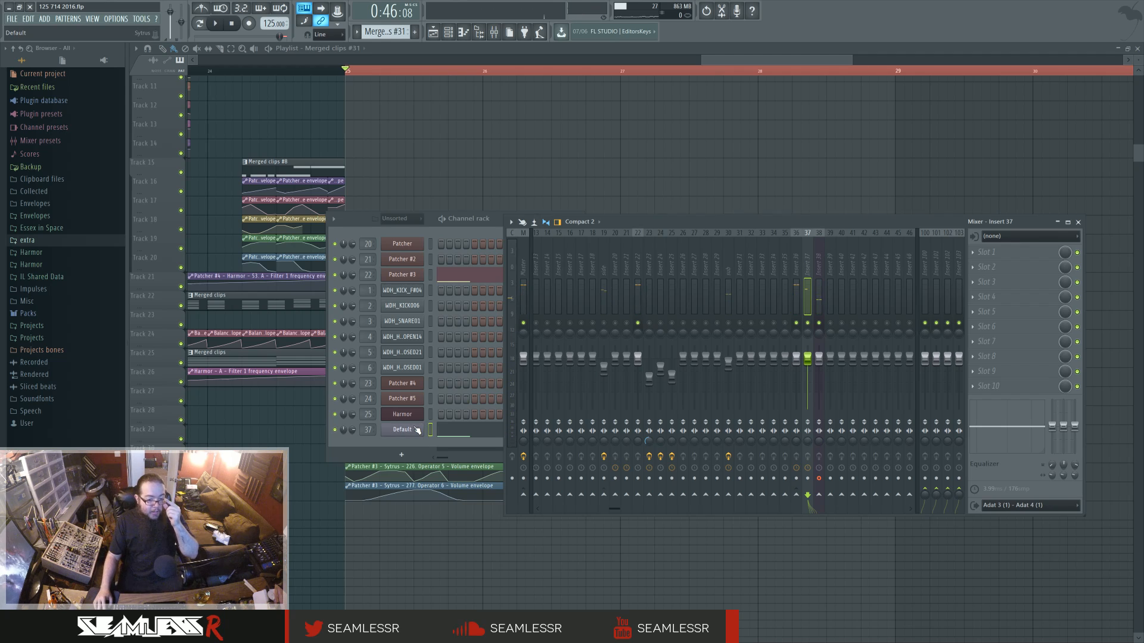
- Reopen the Sytrus channel, set operator 1's frequency ratio to 1.0000, and test it during playback
click(417, 431)
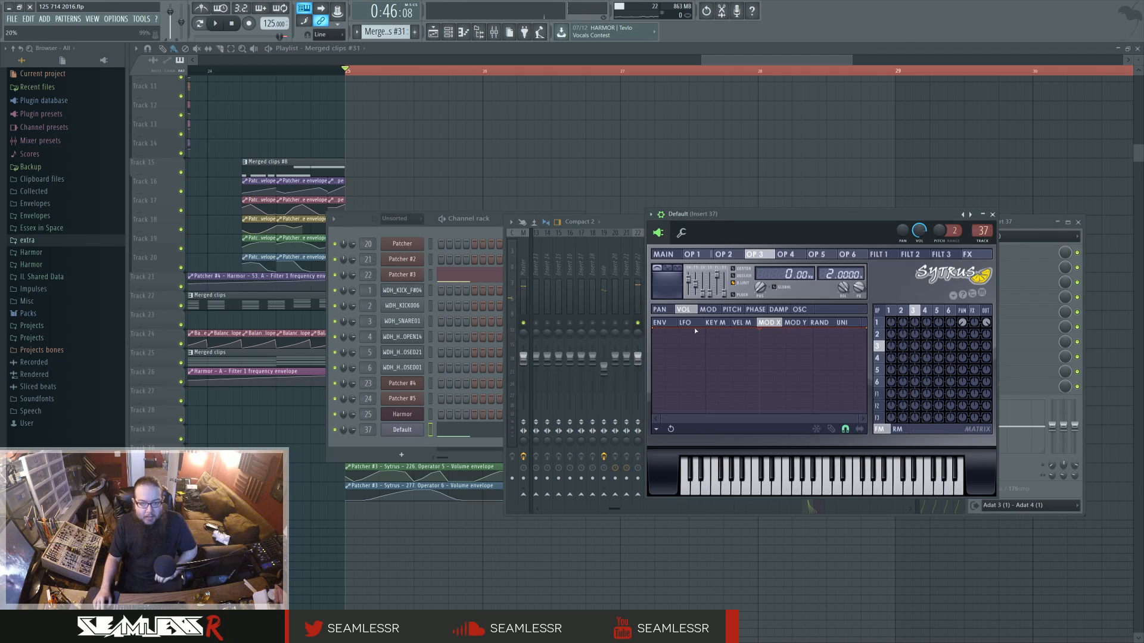
click(888, 311)
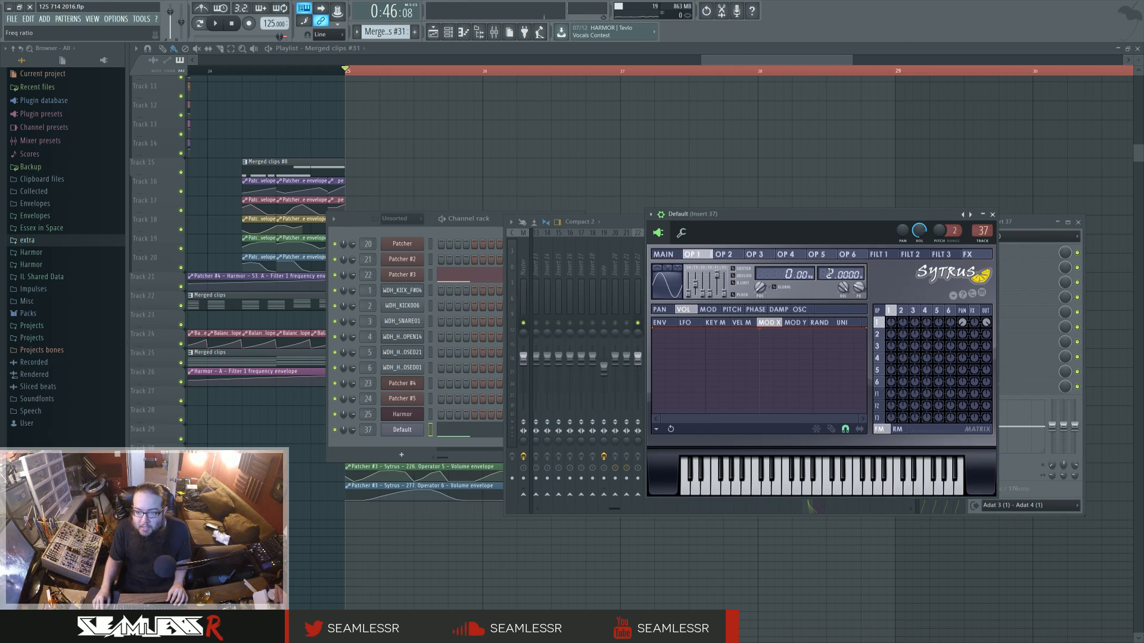
key(space)
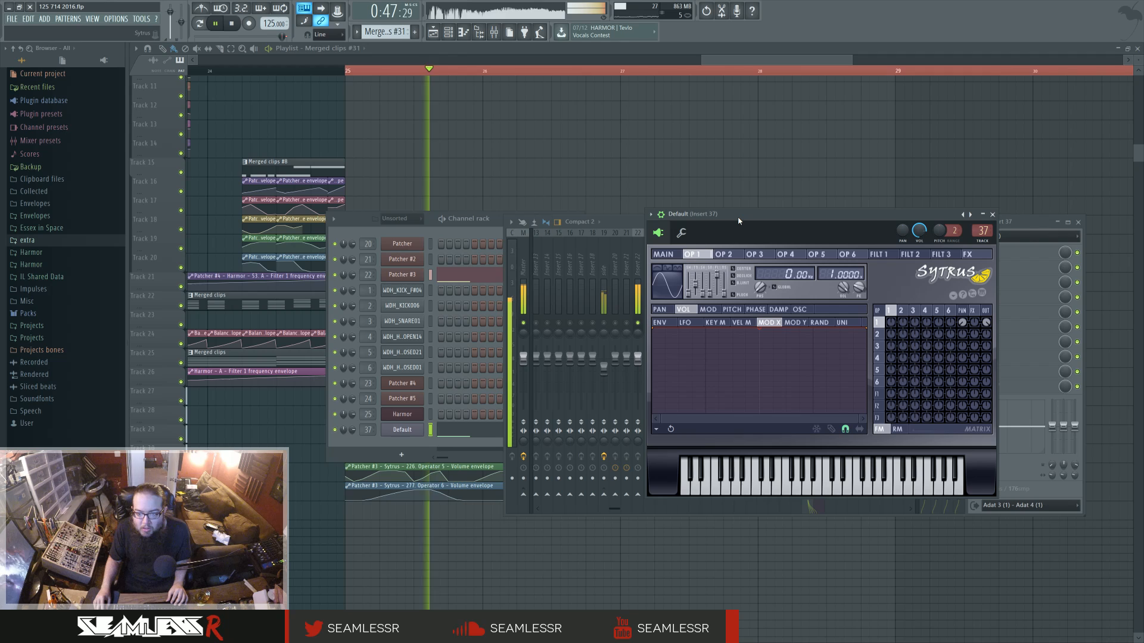
drag(749, 221, 701, 224)
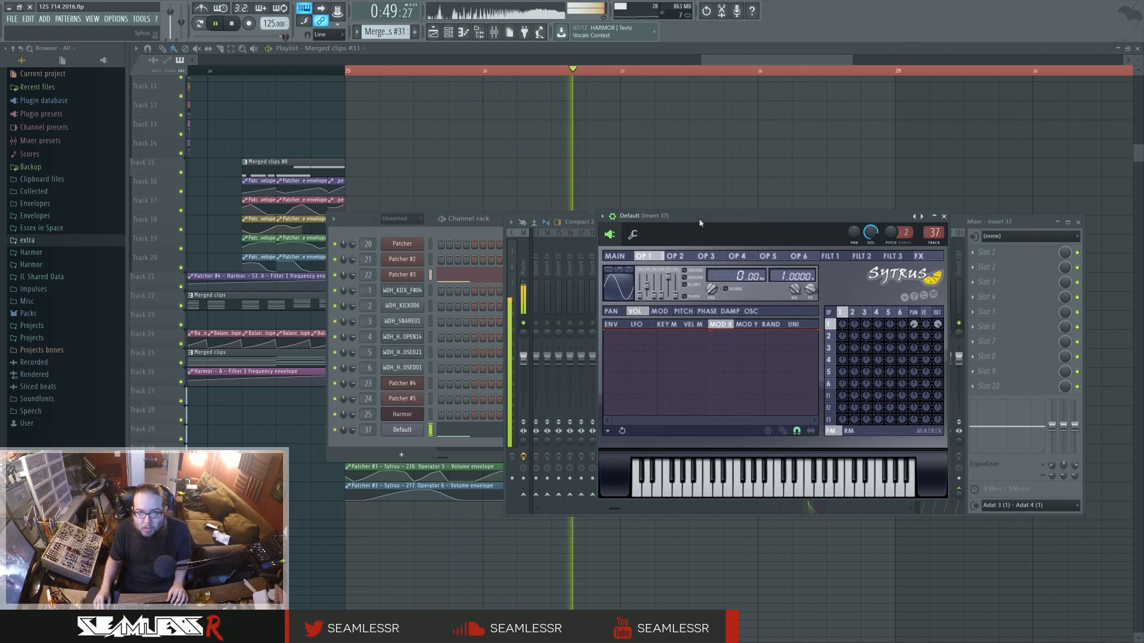
key(space)
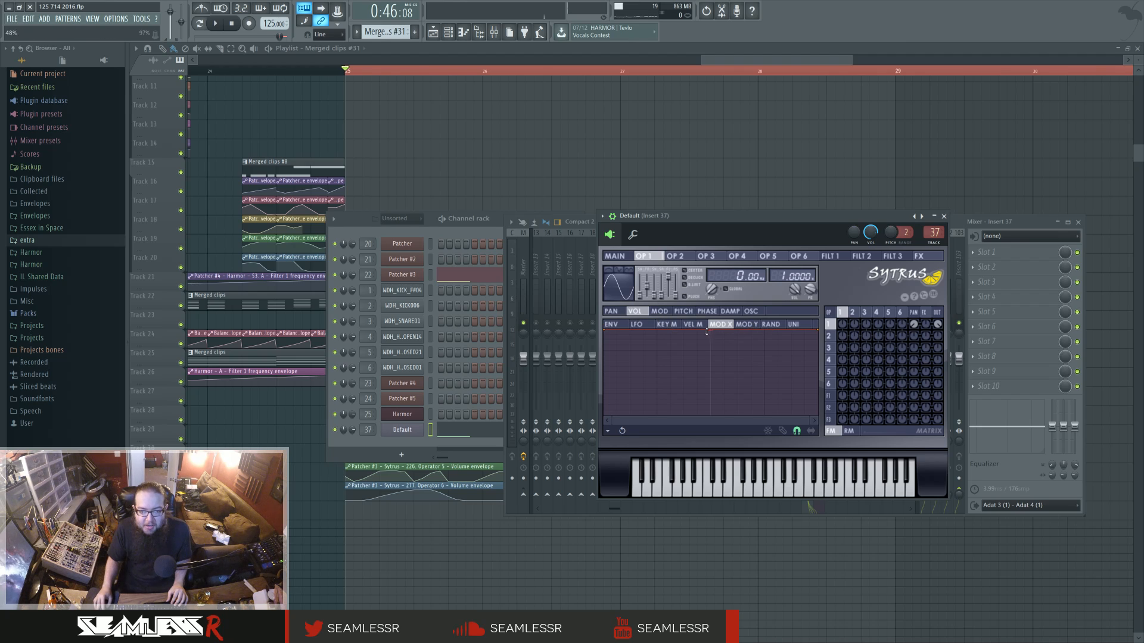
- Make operator 1's Modulation X volume curve ramp up from 0% and create an automation clip for Sytrus's main Modulation X
drag(604, 329, 605, 415)
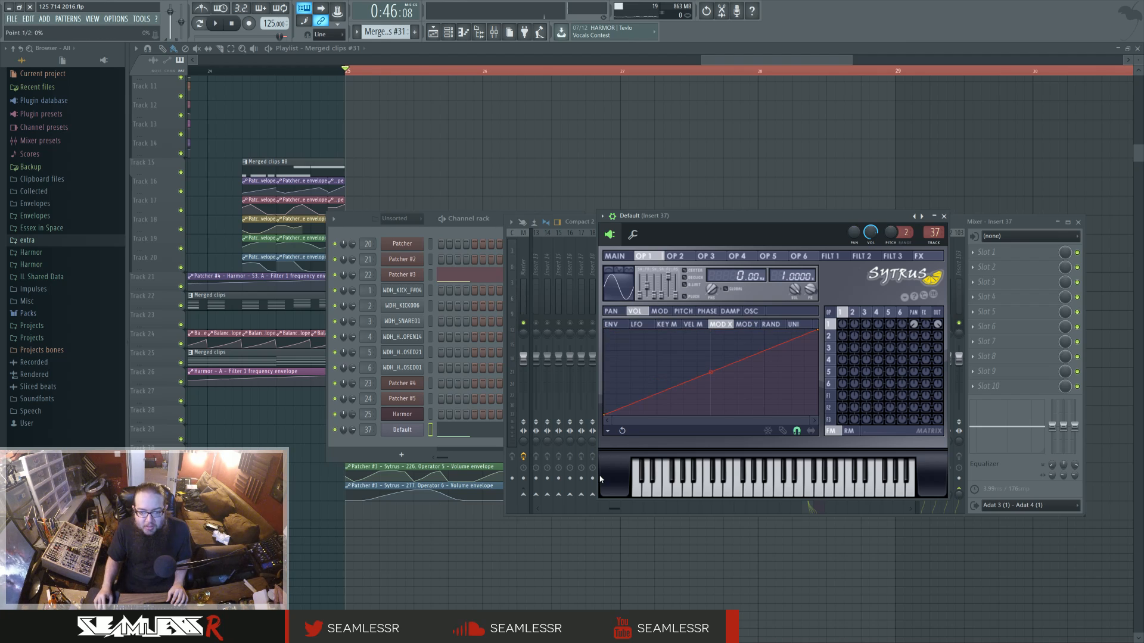
click(619, 256)
right_click(664, 337)
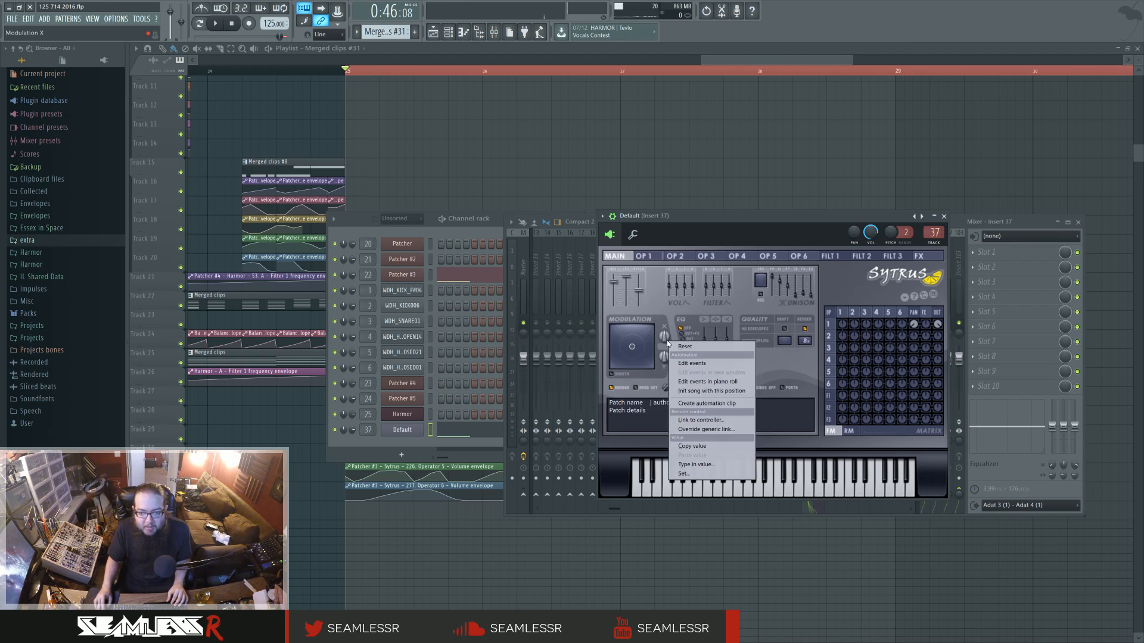
click(709, 404)
right_click(598, 141)
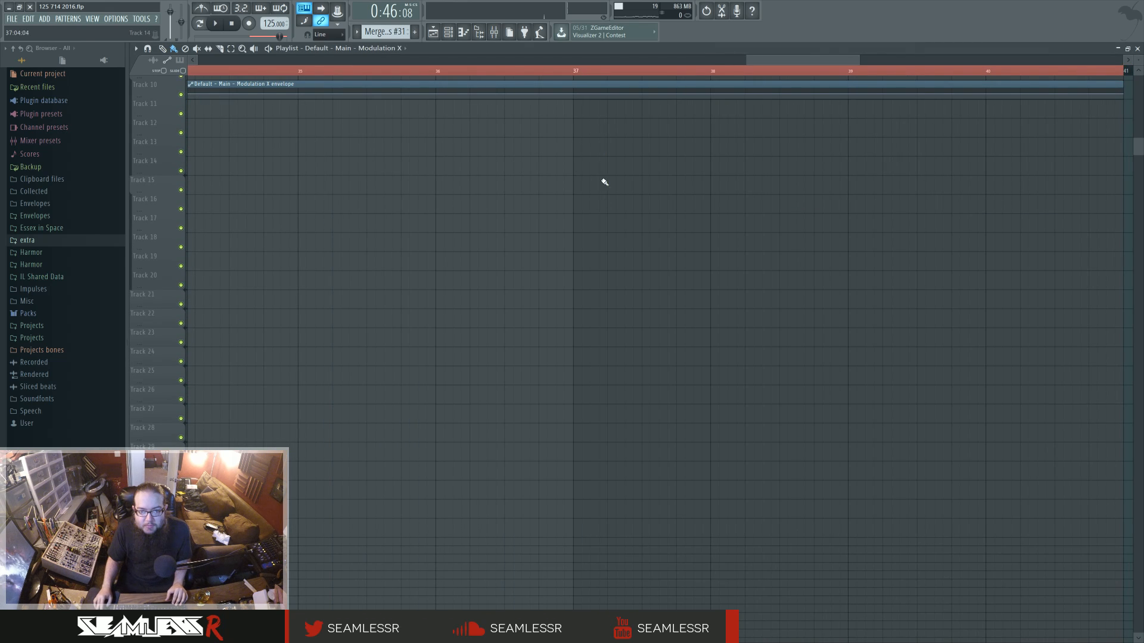
- Shorten the Modulation X automation clip so it ends at bar 27, matching the merged clips
scroll(602, 221, down, 5)
drag(600, 235, 857, 239)
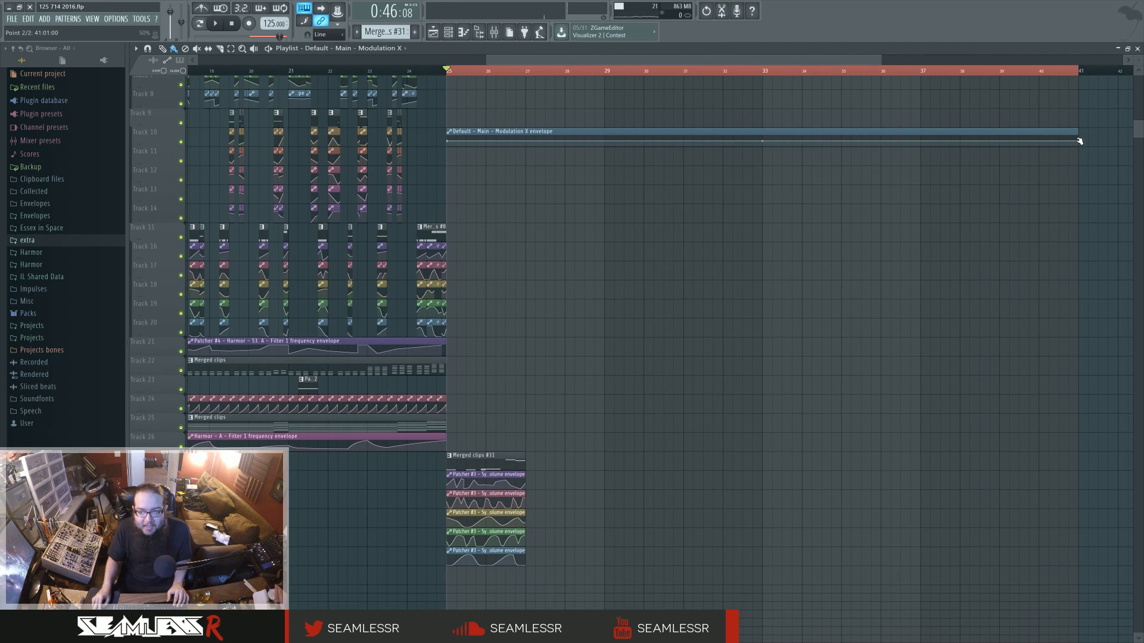
drag(1077, 142, 527, 155)
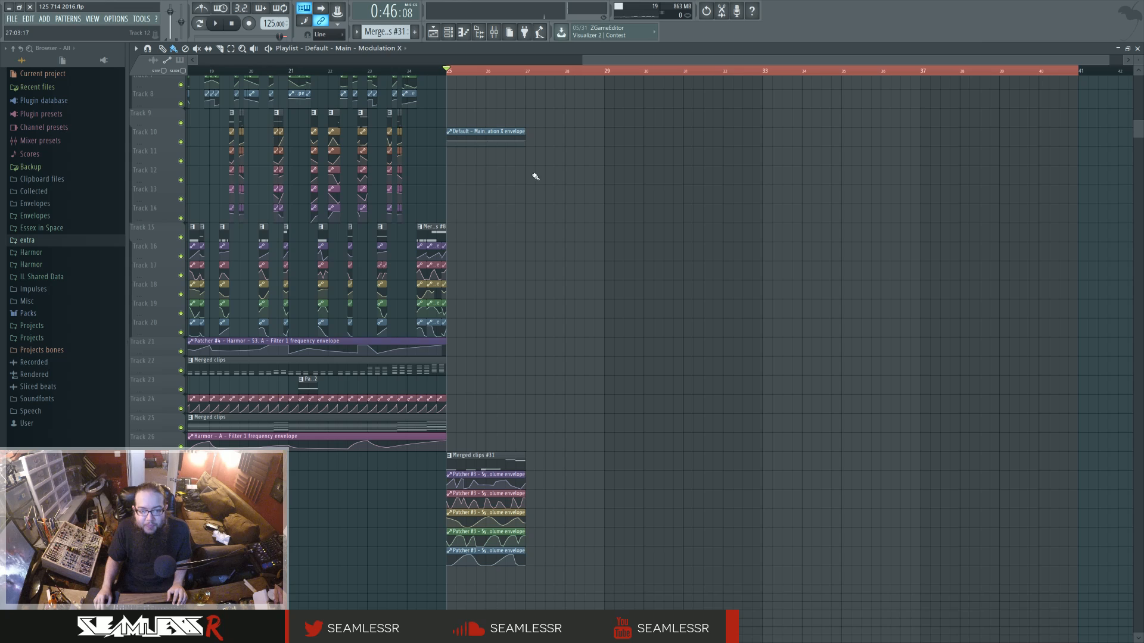
- Move the Modulation X automation clip down to Track 33, directly beneath the Patcher #3 volume envelopes
drag(546, 227, 625, 317)
scroll(594, 369, up, 3)
scroll(594, 369, up, 3)
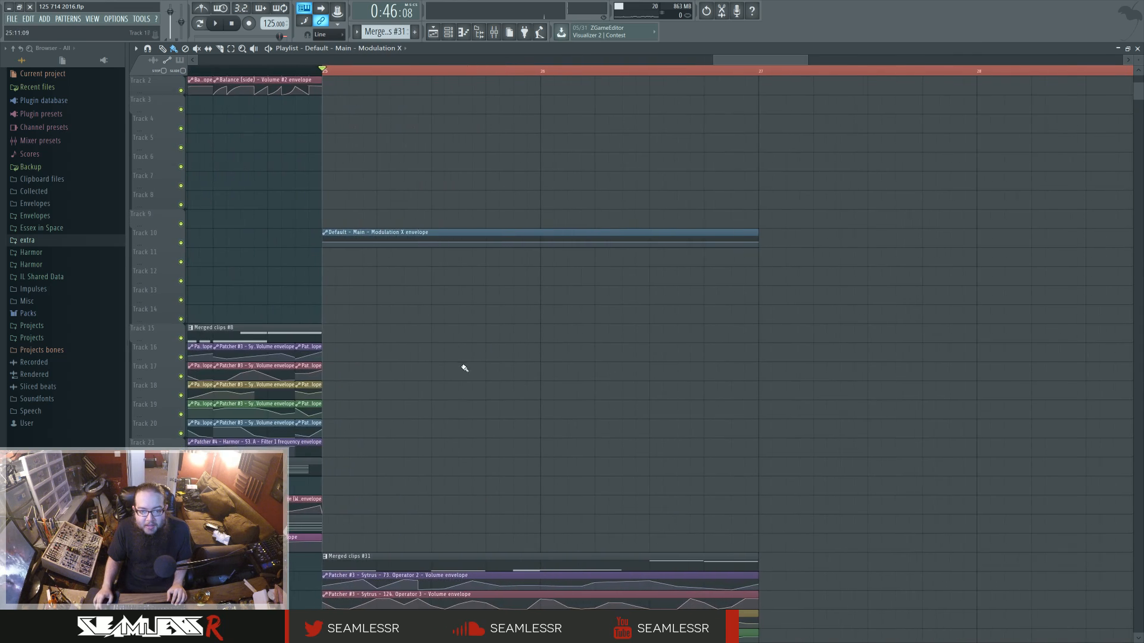
drag(393, 318, 506, 153)
scroll(529, 260, up, 8)
scroll(533, 272, up, 2)
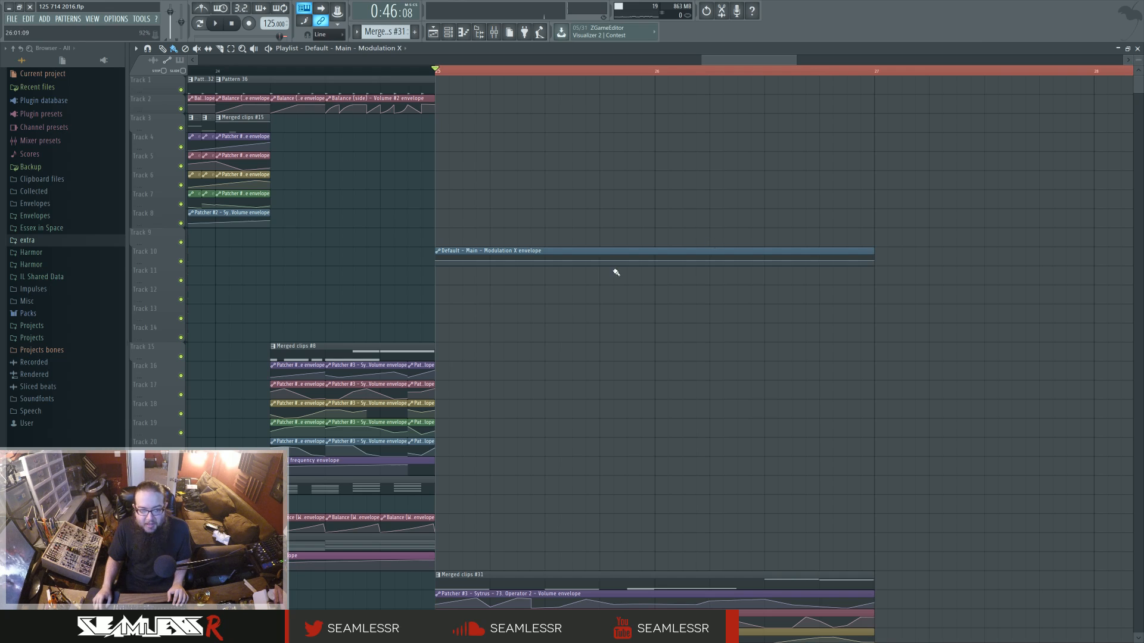
drag(470, 254, 469, 499)
scroll(469, 499, down, 4)
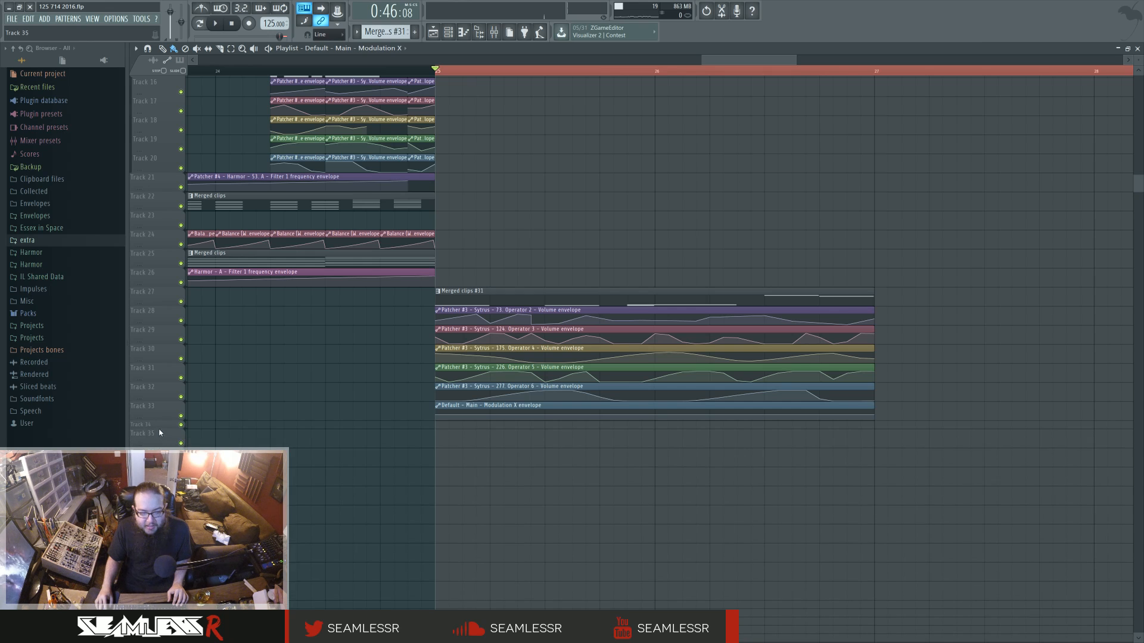
- Check the Balance (side) volume automation settings on Track 2, and enlarge the playlist tracks to examine the earlier envelopes
scroll(319, 220, up, 5)
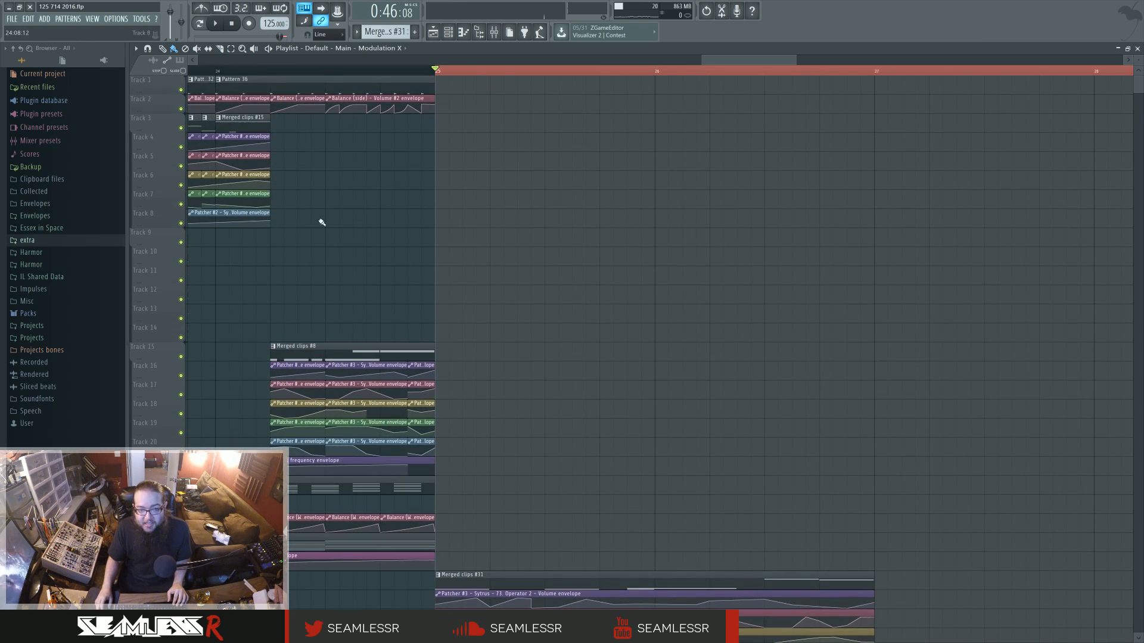
scroll(314, 112, left, 3)
double_click(500, 98)
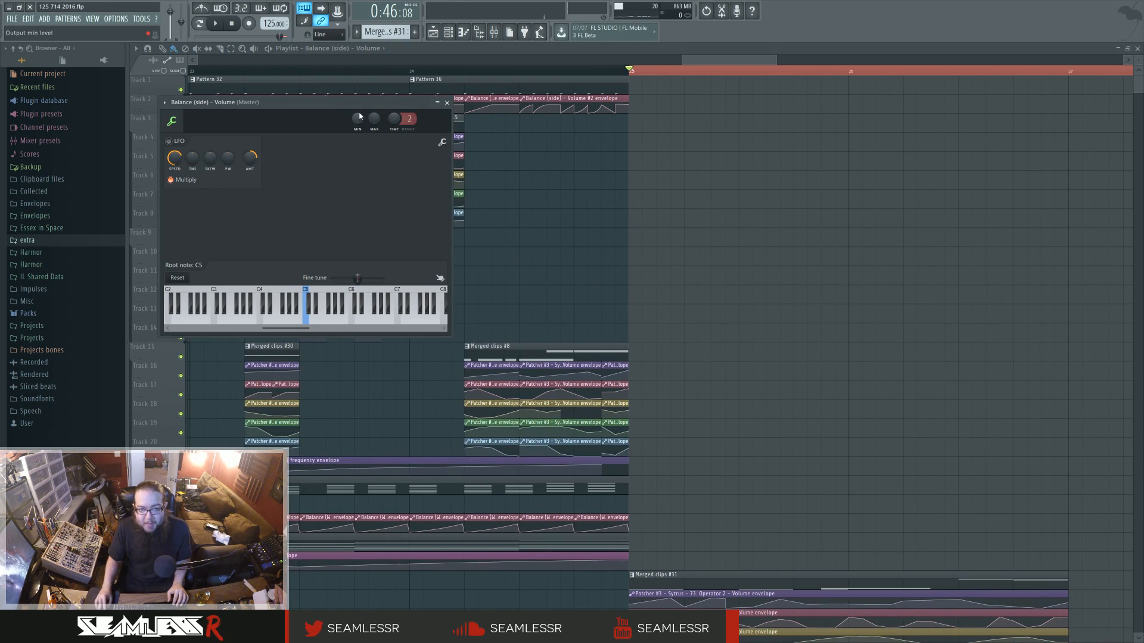
key(Escape)
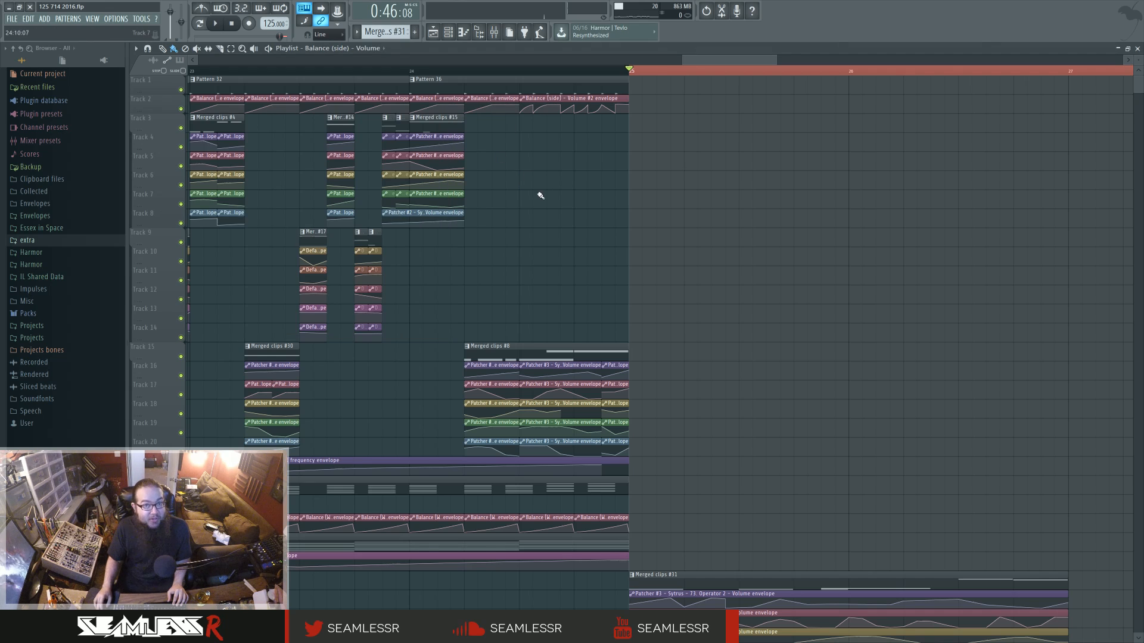
drag(1141, 60, 1141, 73)
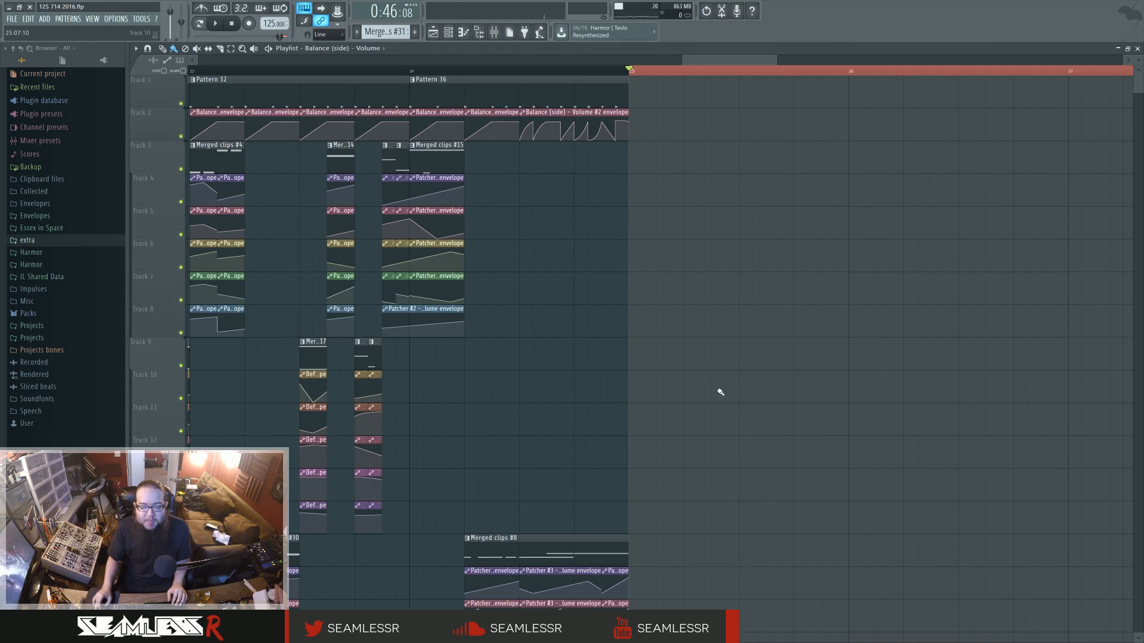
- Lower the Modulation X envelope's first point to its minimum and pull its end point back to 25:05:00 to form a short ramp
drag(721, 392, 507, 83)
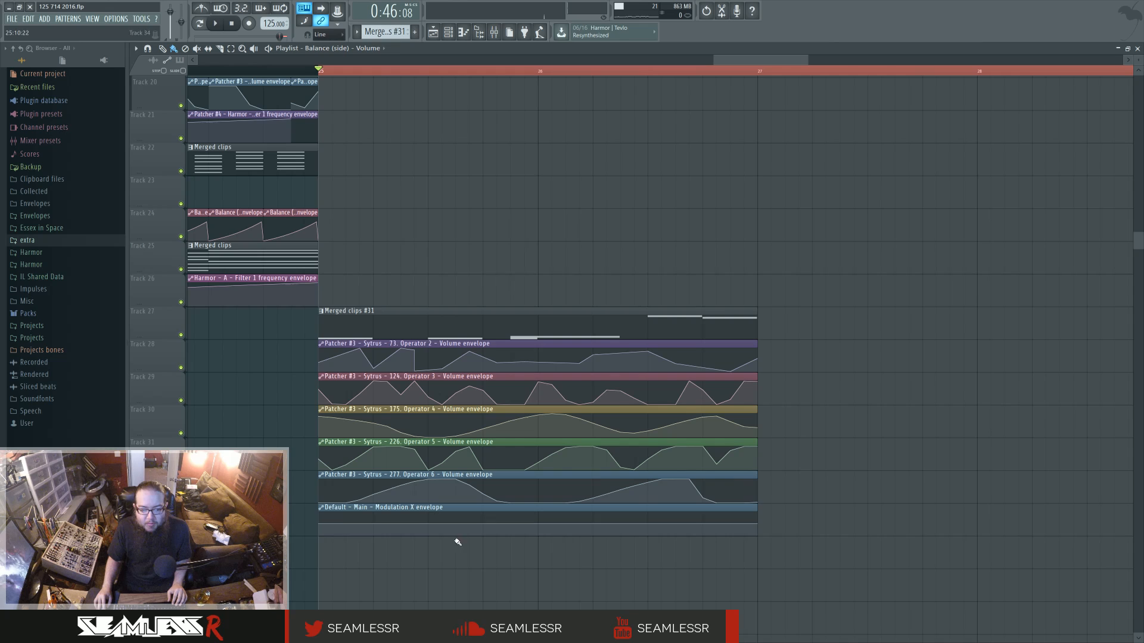
mouse_move(462, 511)
mouse_down()
mouse_move(533, 512)
mouse_move(462, 513)
mouse_up()
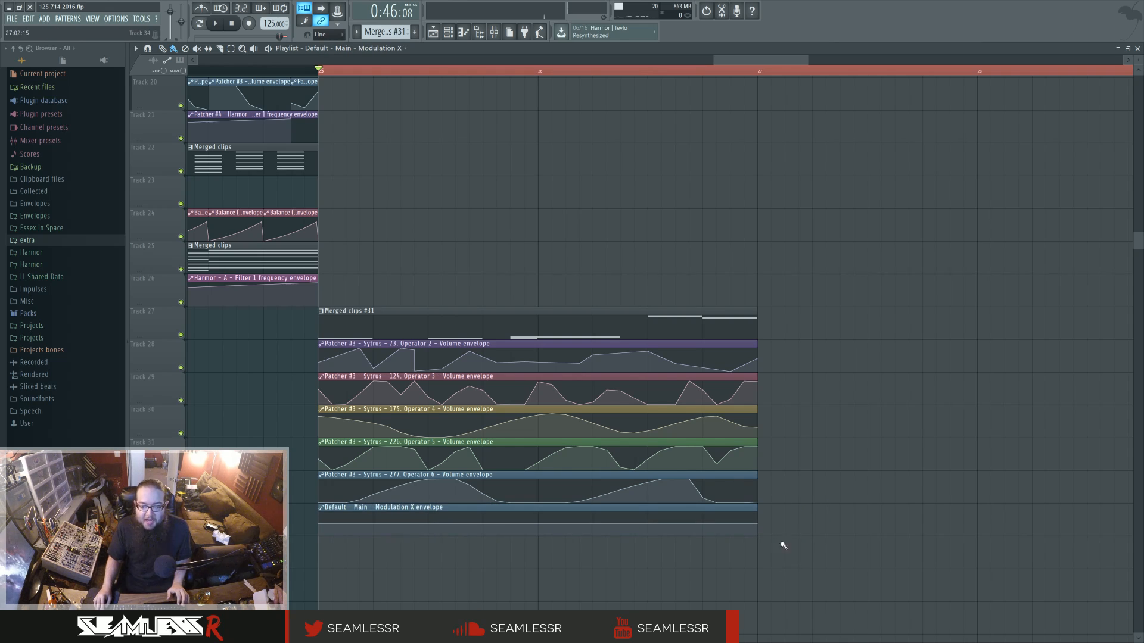
drag(757, 524, 758, 548)
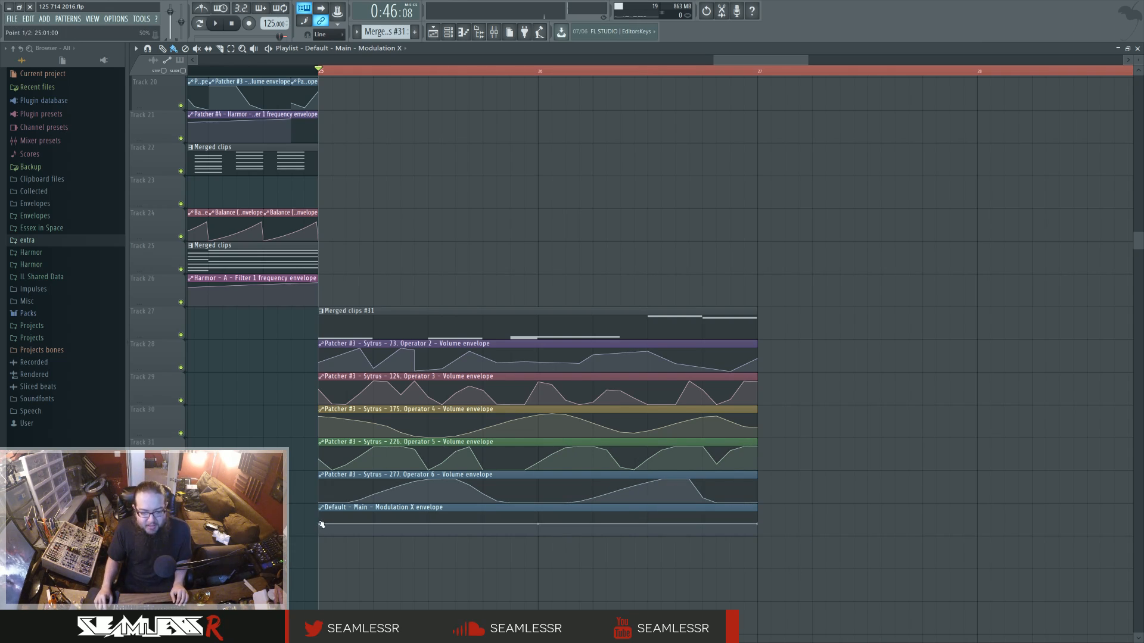
drag(321, 525, 321, 535)
drag(758, 525, 370, 527)
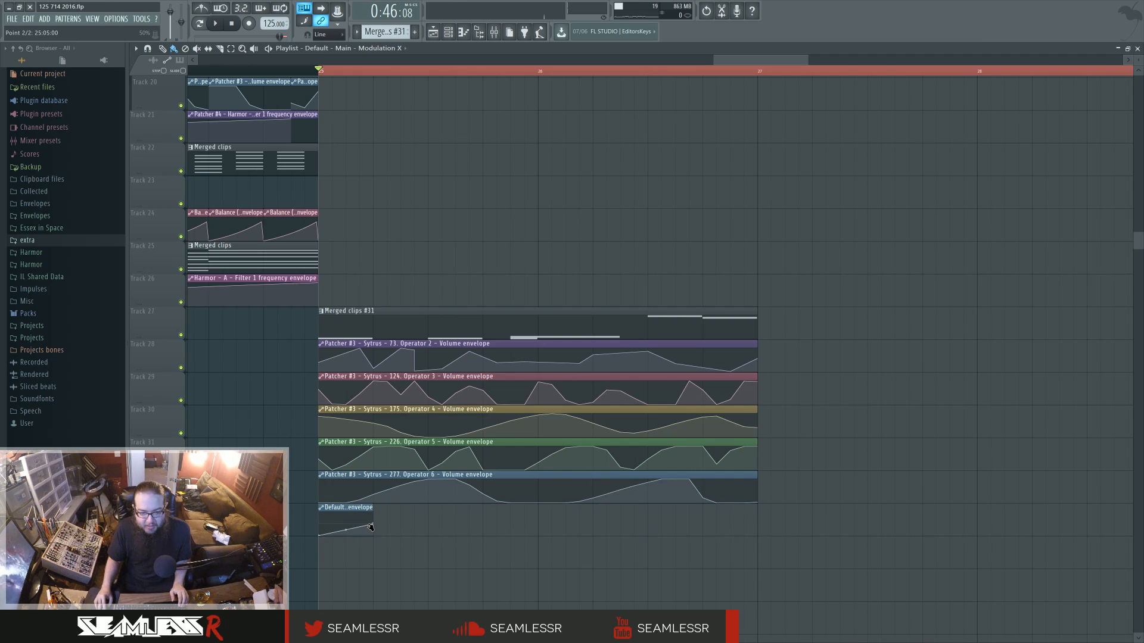
- Try a short ramp-and-hold Modulation X clip repeated along its track, and remove the copies and the hold point at 25:03:00
right_click(346, 527)
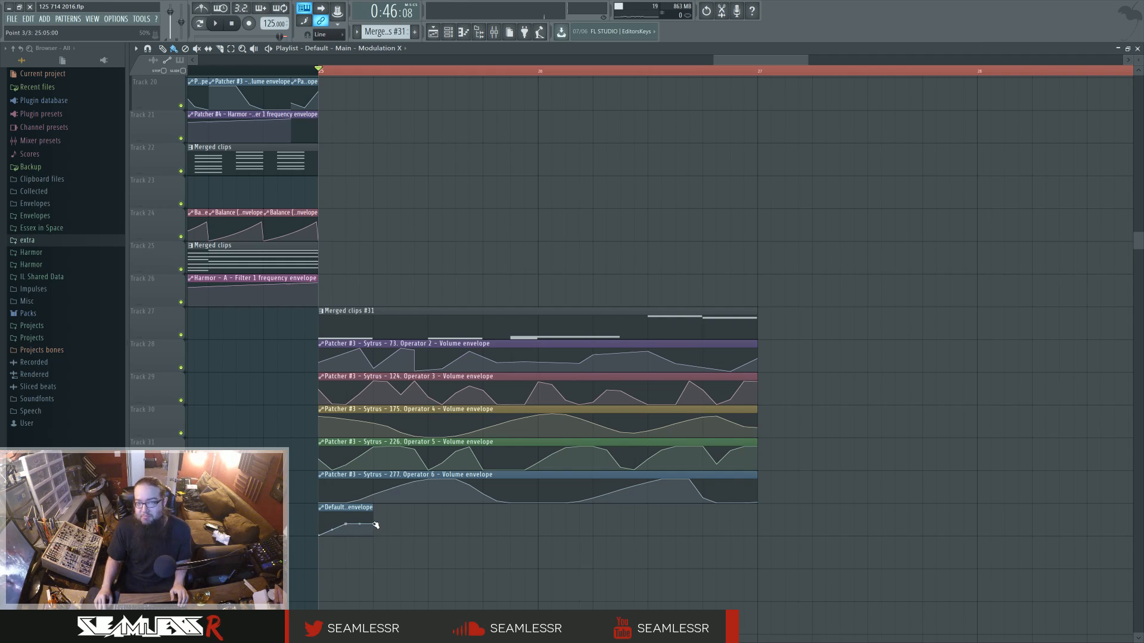
drag(372, 516, 871, 546)
drag(772, 530, 772, 540)
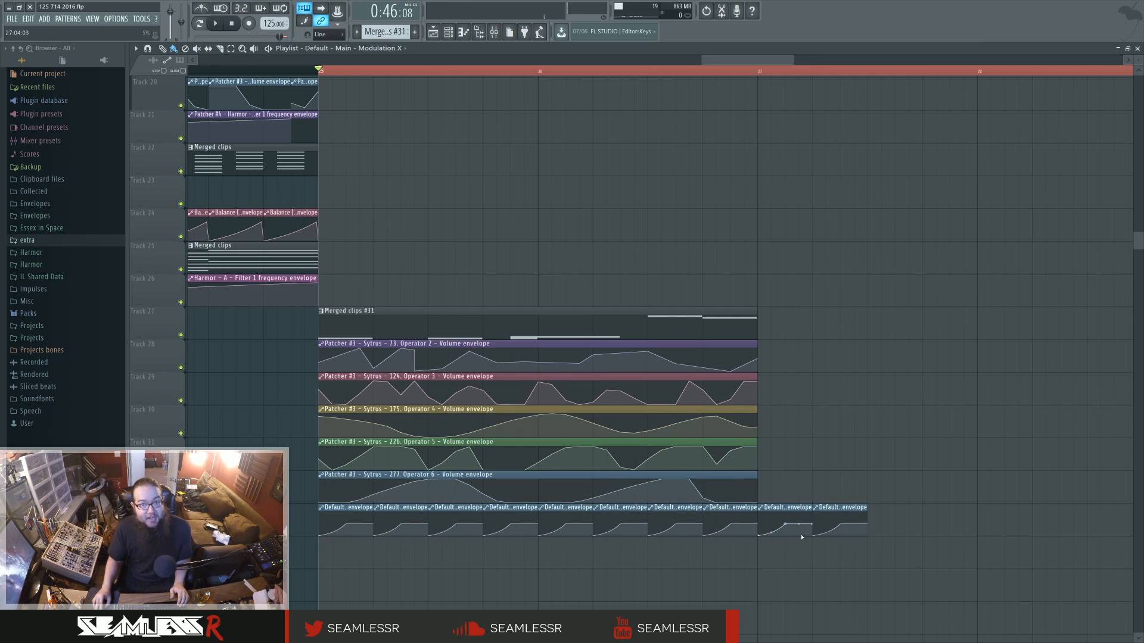
drag(901, 514, 422, 525)
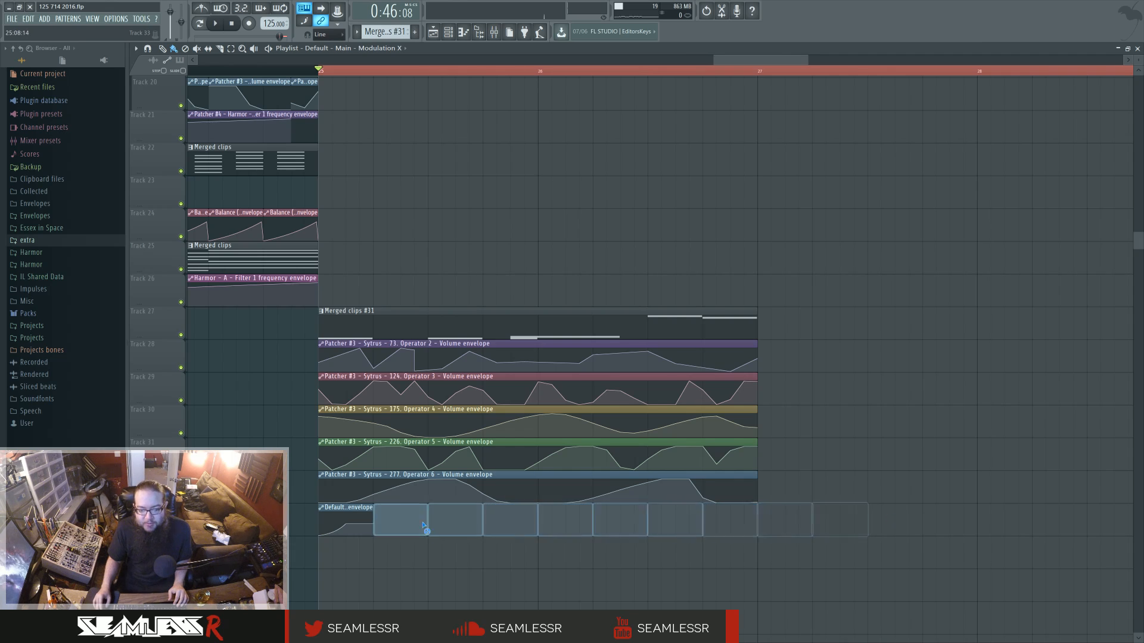
double_click(361, 509)
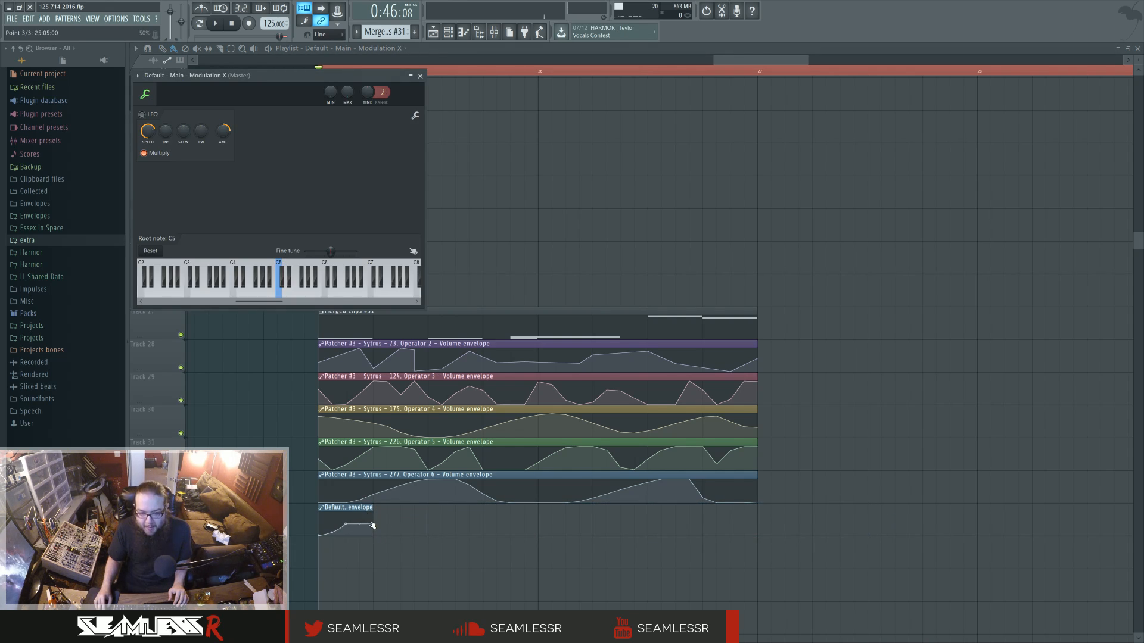
click(420, 76)
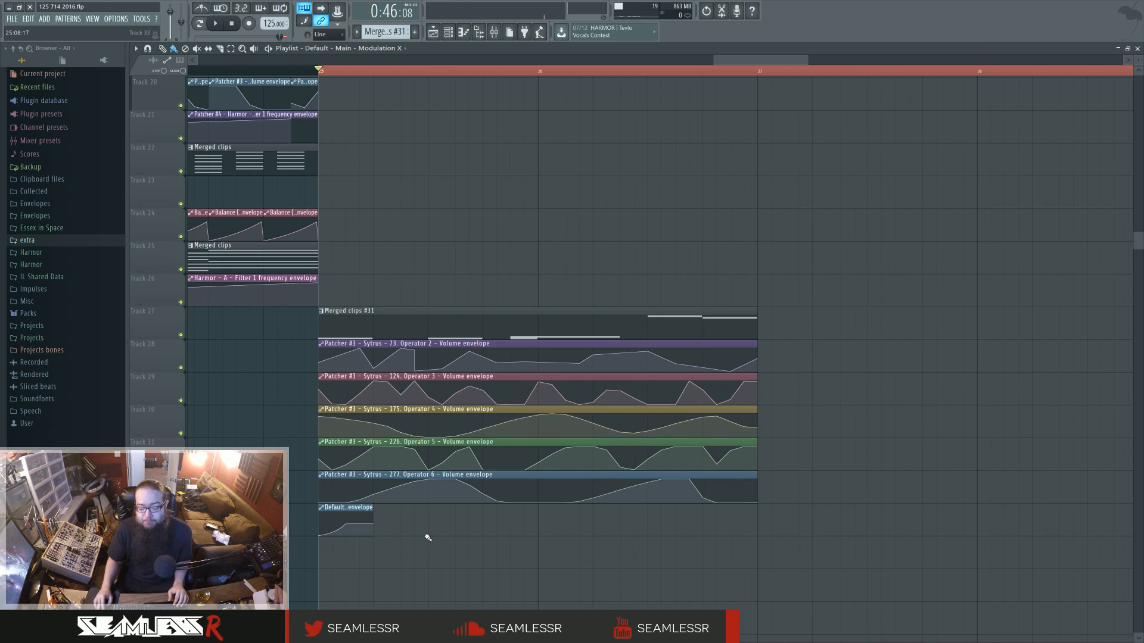
right_click(348, 524)
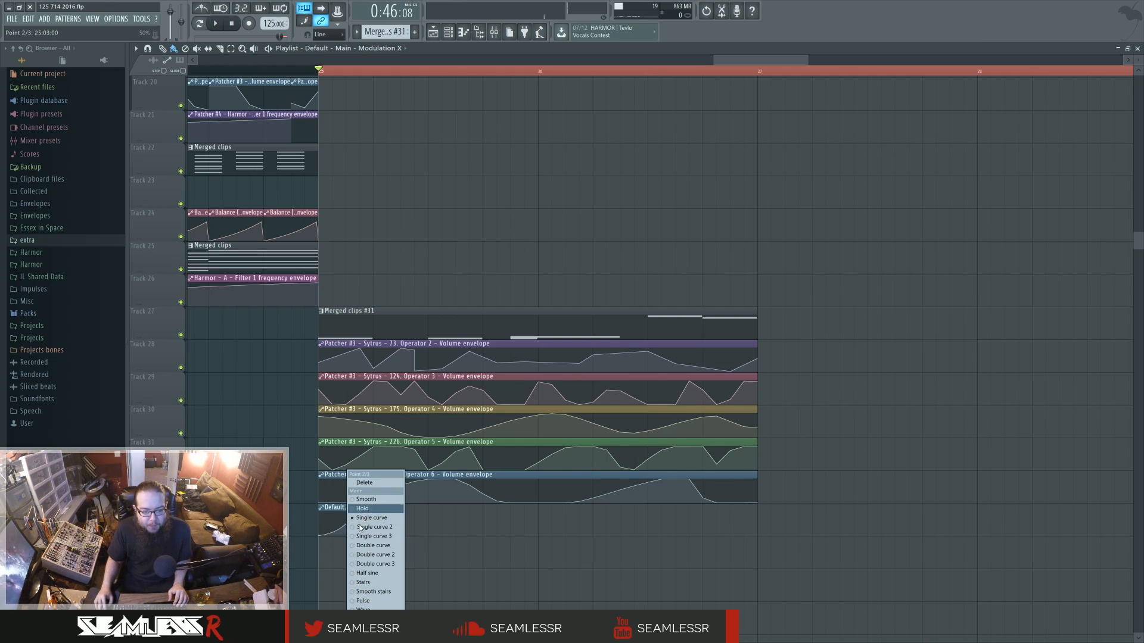
click(365, 483)
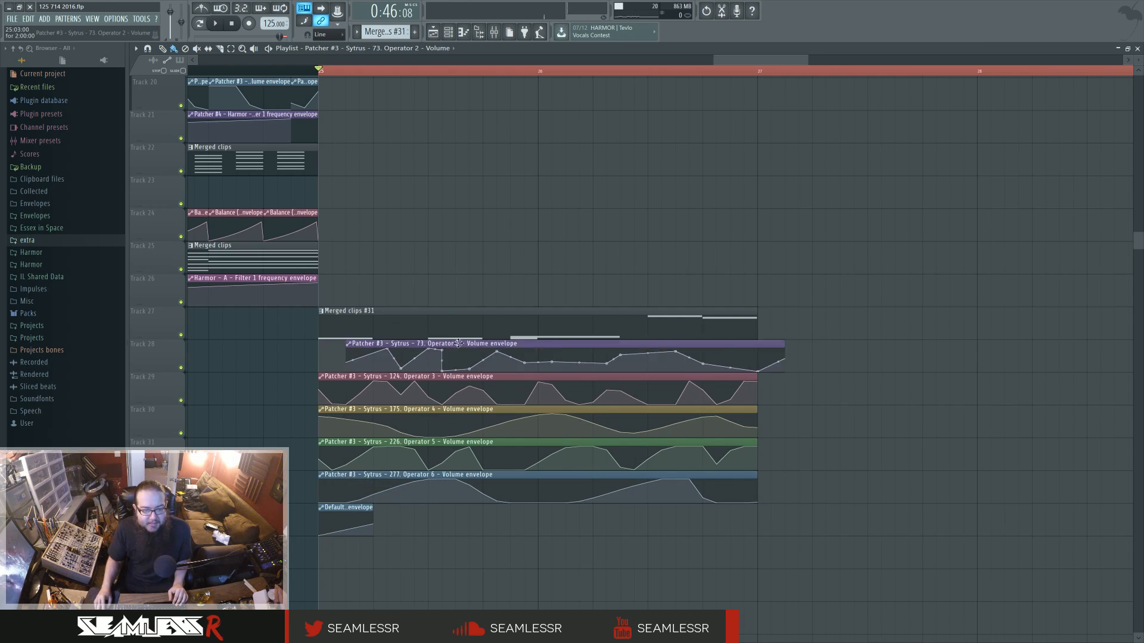
- Check the automation settings of the Patcher #3 Sytrus Operator 2 and Operator 3 volume envelopes
double_click(436, 352)
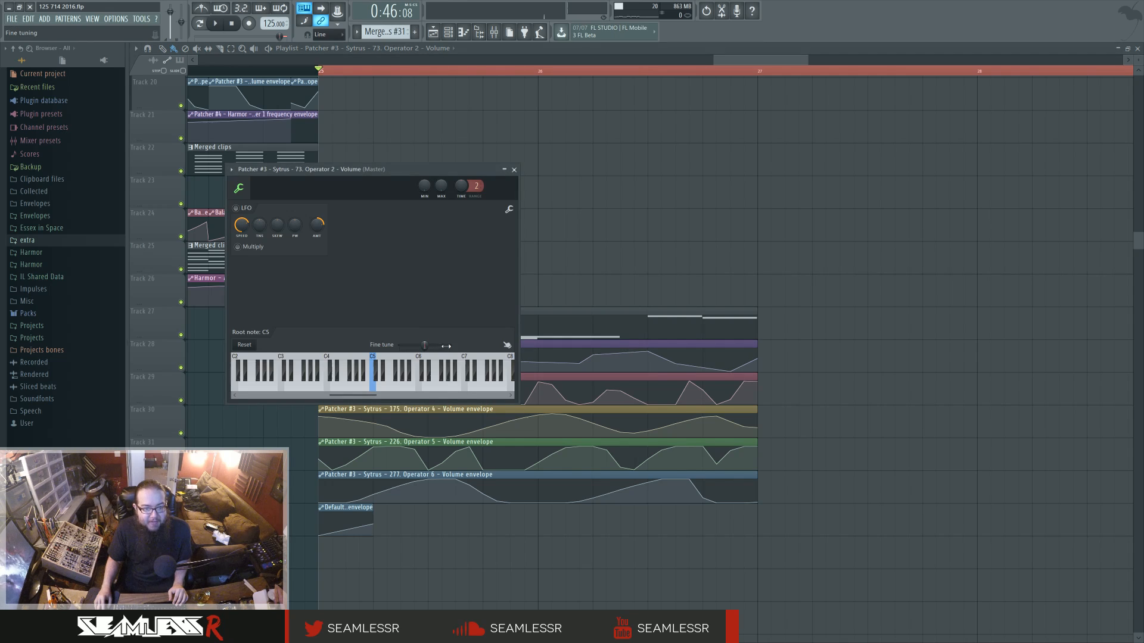
click(514, 169)
double_click(496, 376)
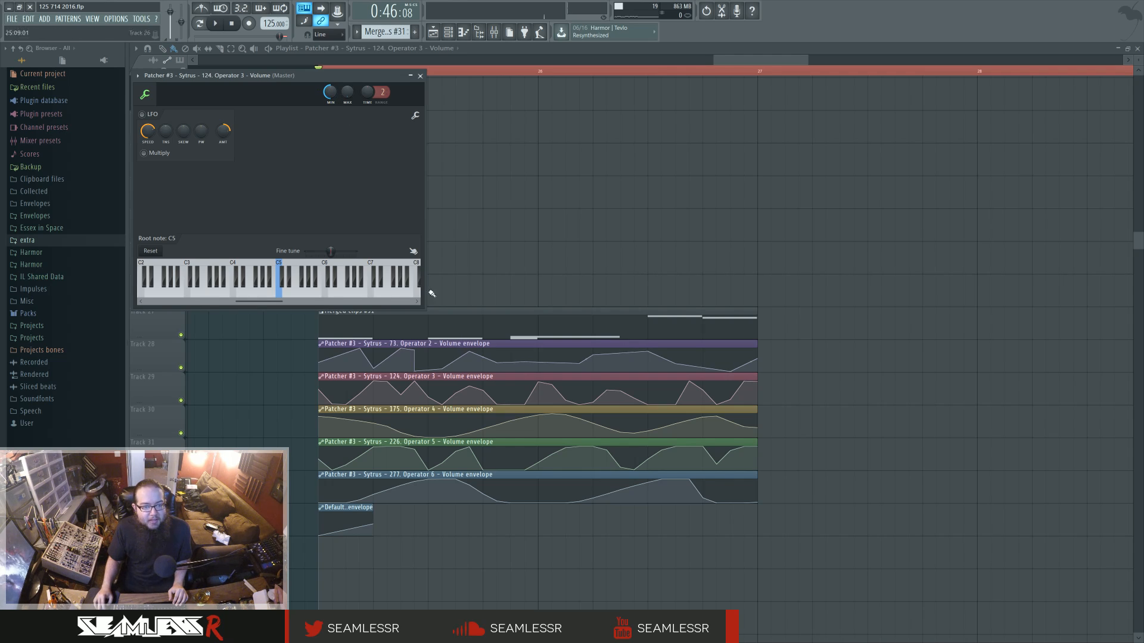
click(420, 76)
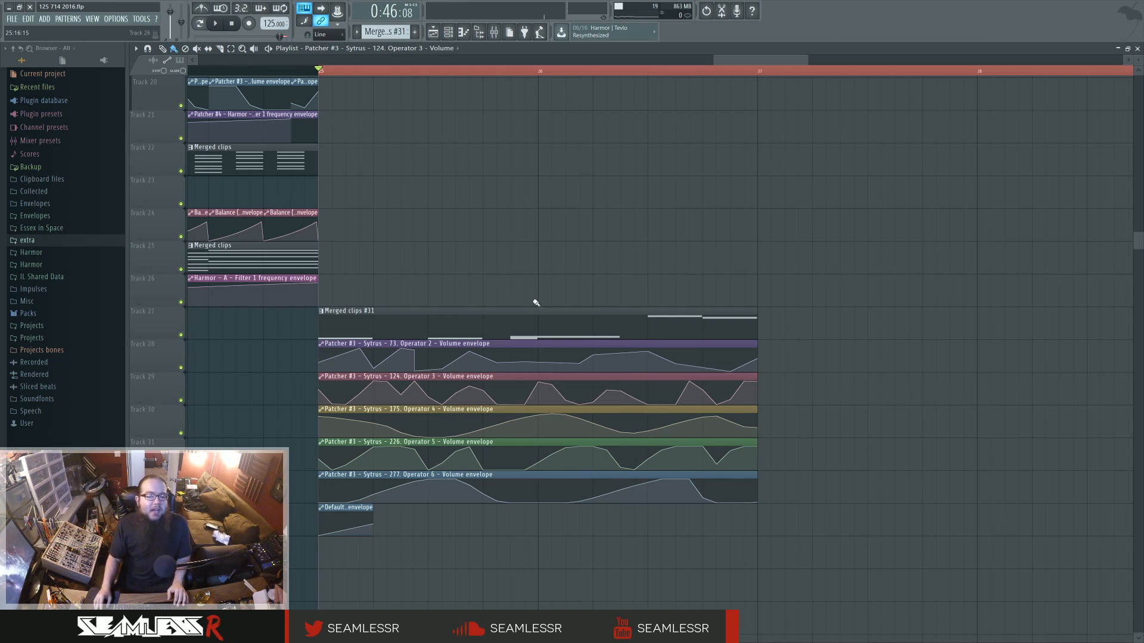
double_click(524, 345)
key(Escape)
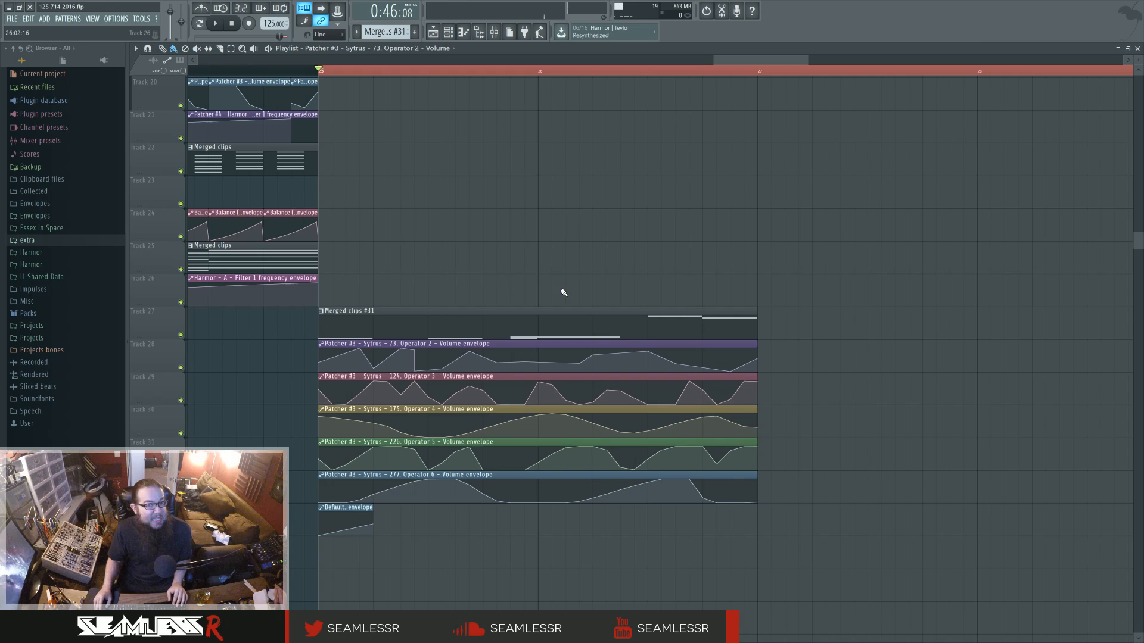
- Extend the Modulation X clip to bar 27, steepen its opening ramp to peak near the top at 25:03, and audition it
drag(372, 511, 714, 518)
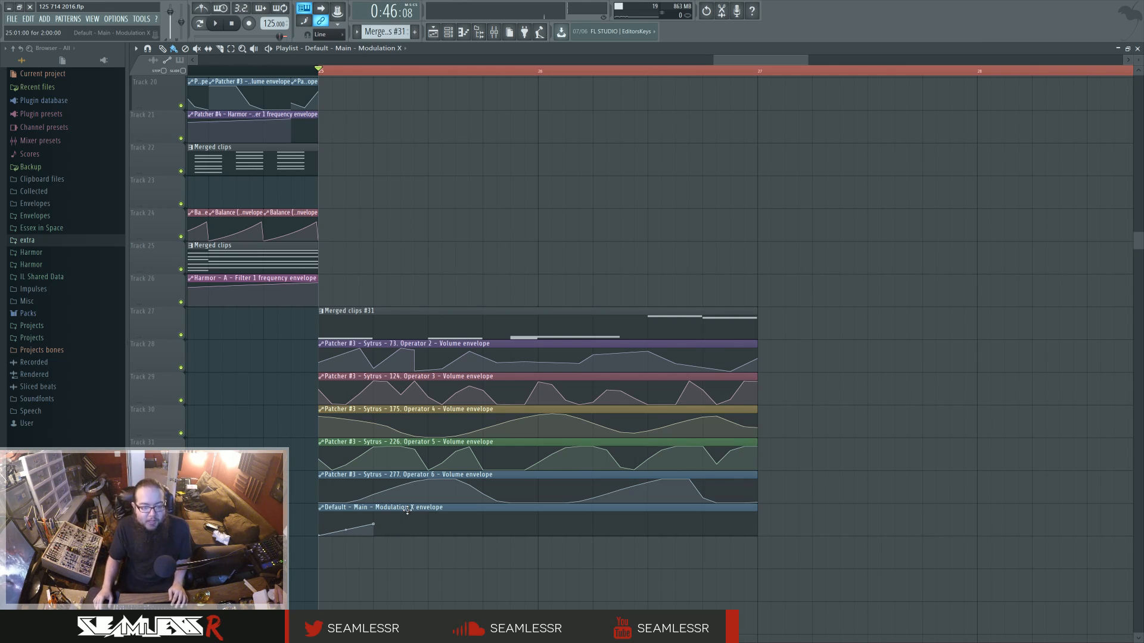
key(space)
key(space)
drag(374, 524, 346, 513)
key(space)
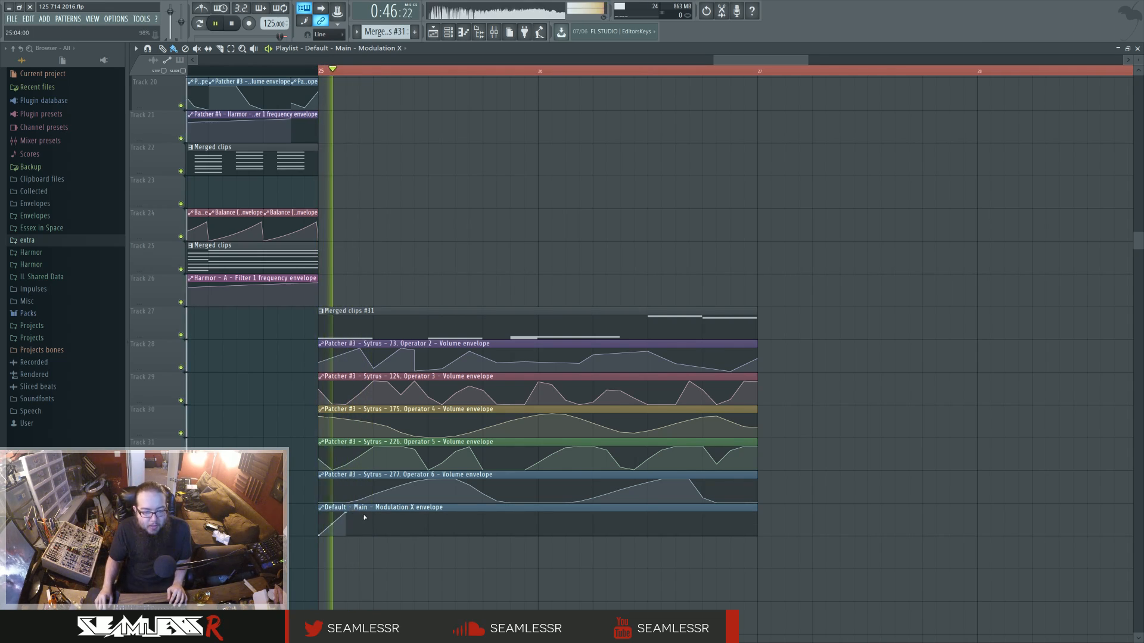
key(space)
key(space)
key(space)
- Continue the Modulation X curve with a held peak, a dip, a second peak and a fall to the bottom at bar 26
right_click(374, 513)
key(space)
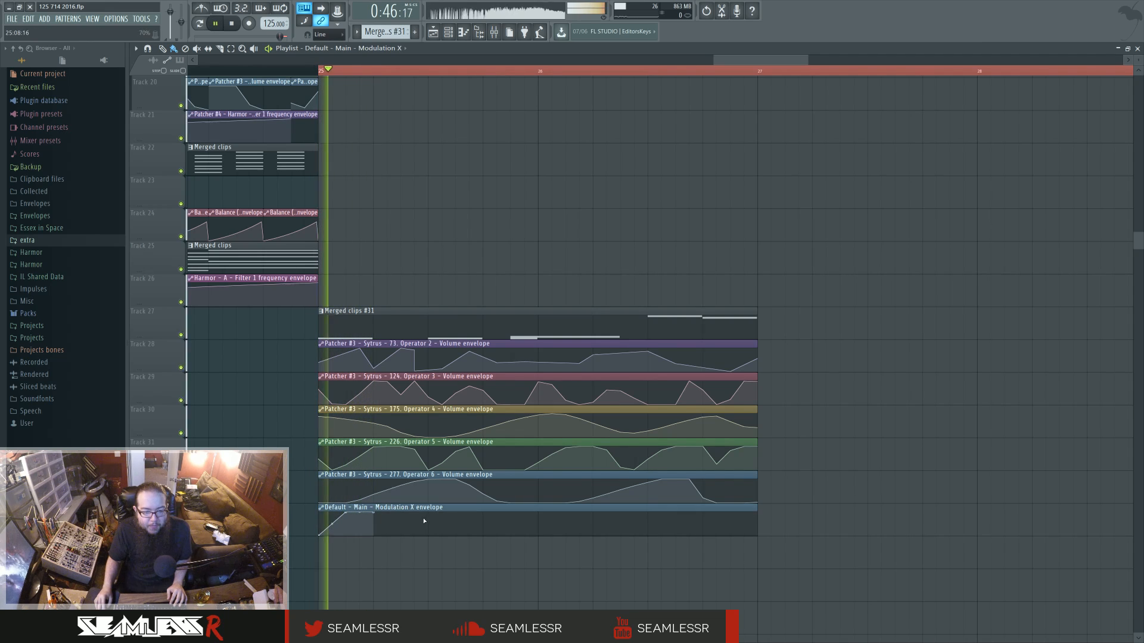
right_click(428, 514)
right_click(442, 532)
right_click(483, 513)
right_click(538, 534)
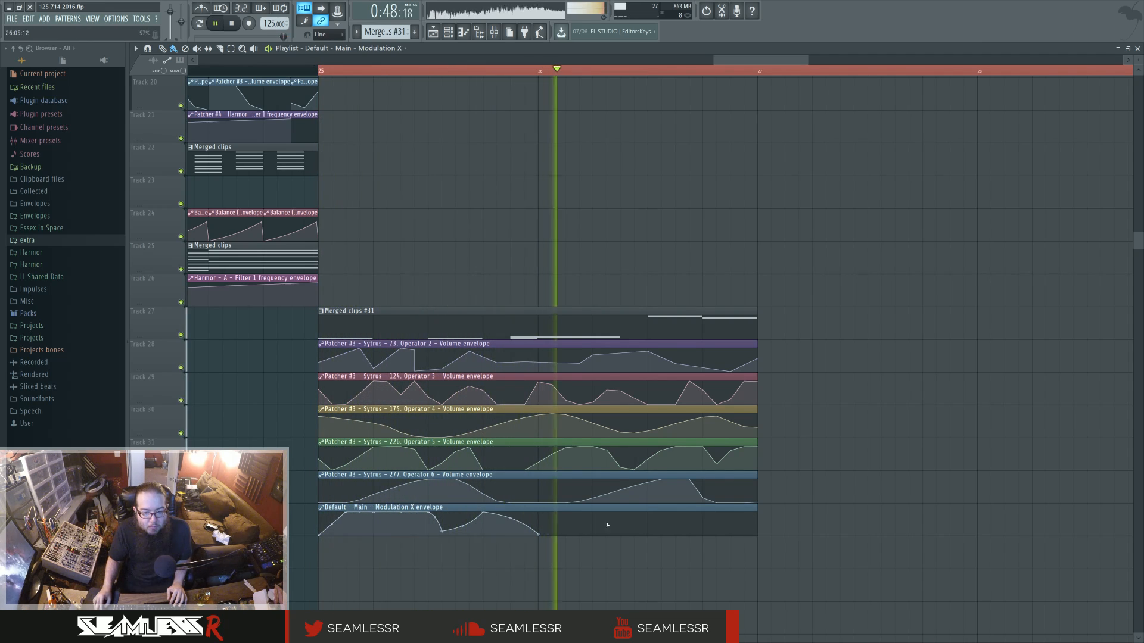
- Draw the Modulation X curve's second half from bar 26 as a held peak, two dips and a final rise at bar 27
right_click(606, 512)
key(space)
key(space)
right_click(648, 512)
right_click(675, 529)
right_click(705, 515)
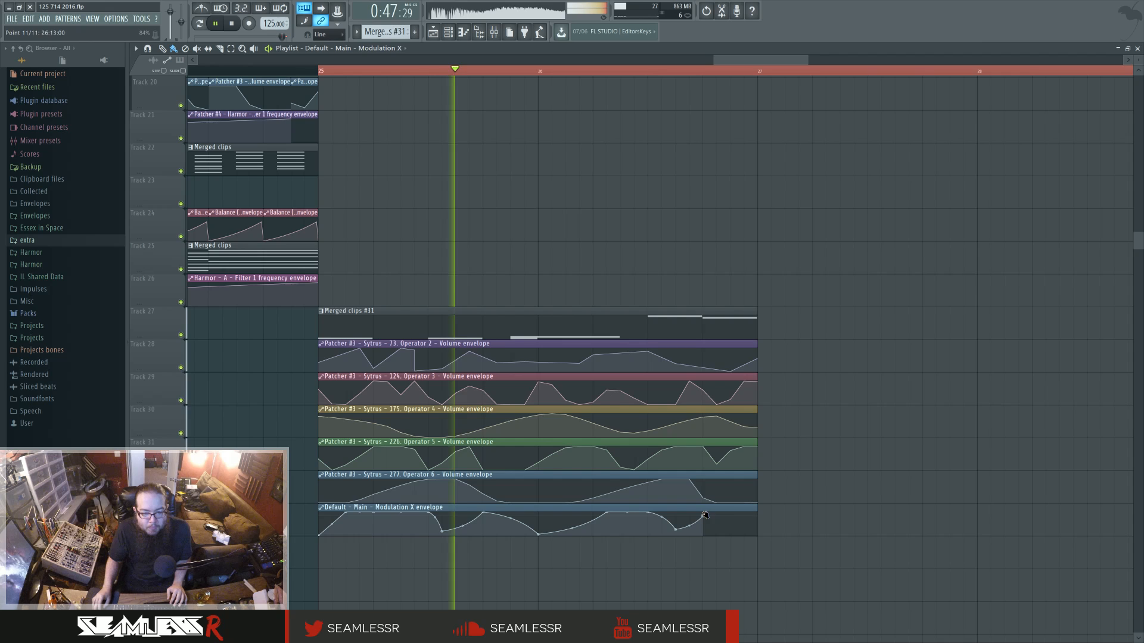
right_click(731, 530)
right_click(757, 514)
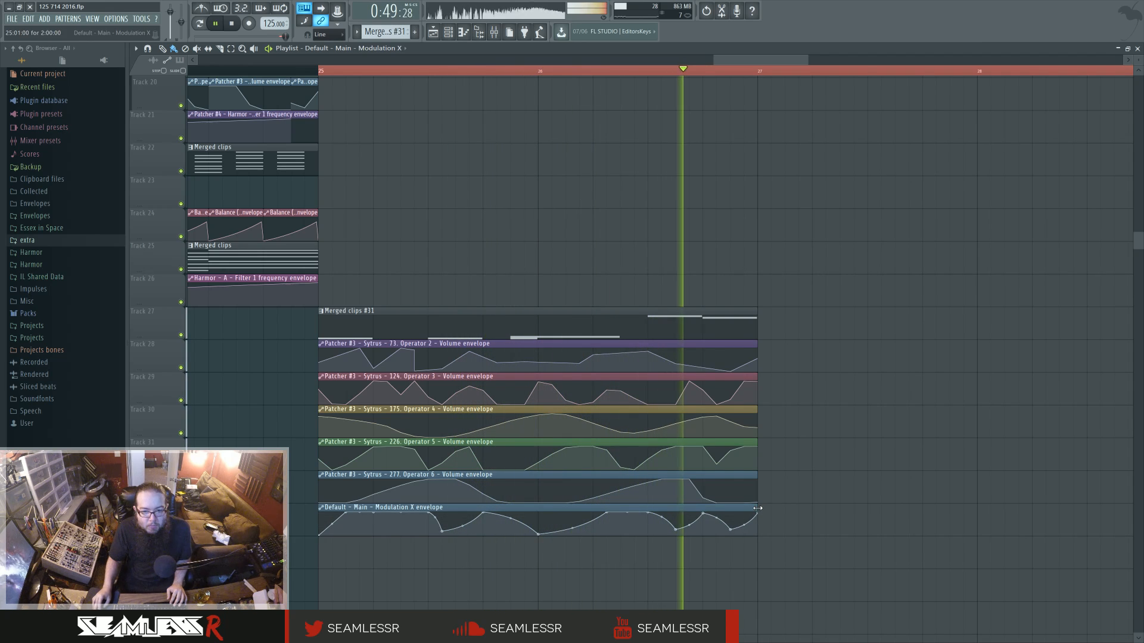
- Select the playlist range from bar 25 to bar 27 with its clips and play it back
click(449, 32)
key(space)
key(space)
key(F6)
key(space)
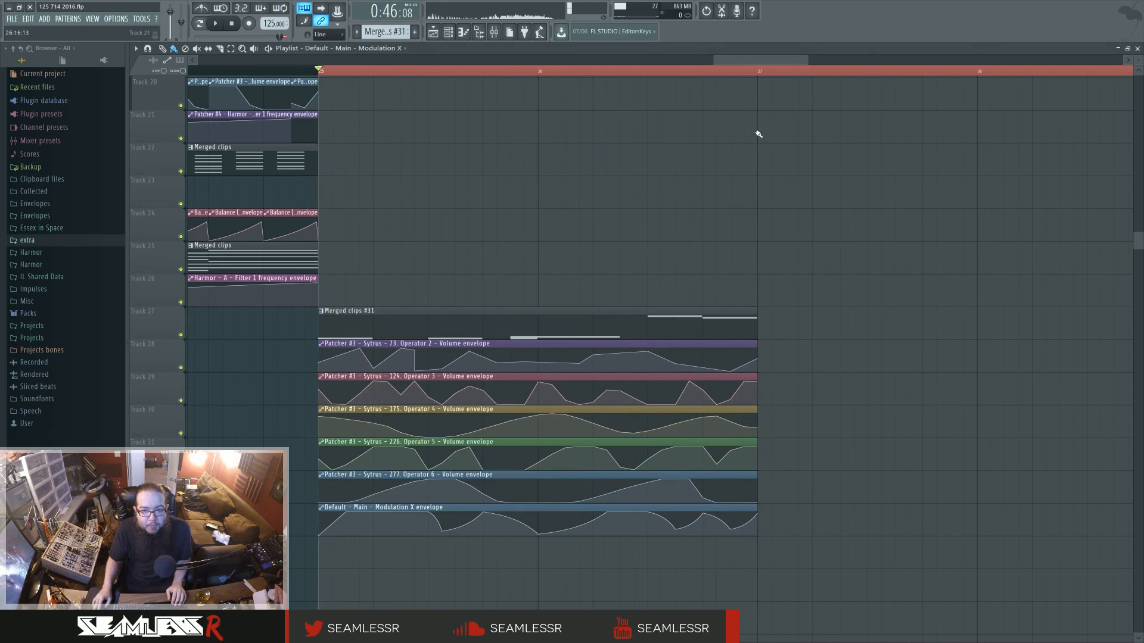
scroll(758, 134, down, 8)
drag(891, 204, 637, 212)
drag(821, 71, 506, 75)
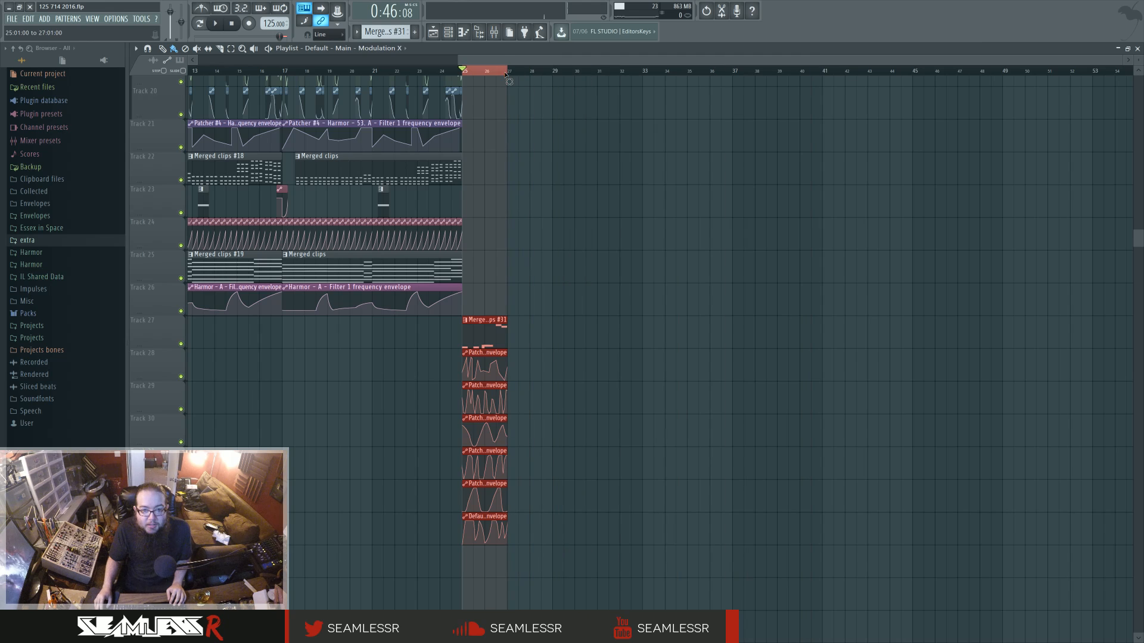
scroll(470, 286, up, 7)
drag(922, 355, 634, 385)
scroll(633, 385, up, 2)
key(space)
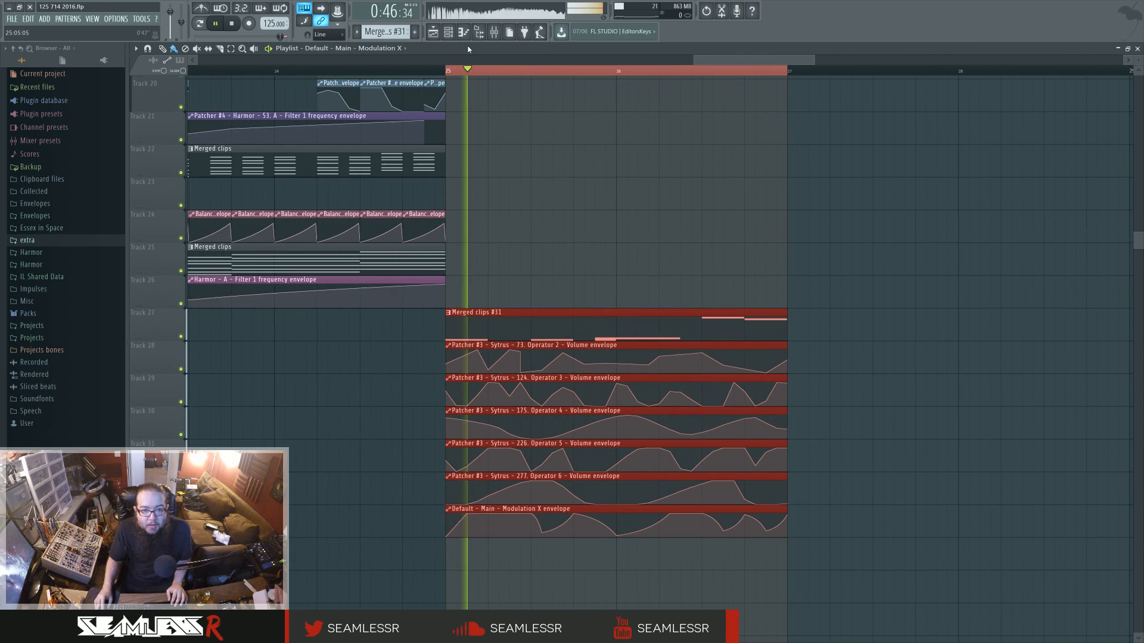
- In the unsorted Default Sytrus channel, set operator 1's frequency ratio to 1.0000 and reshape its waveform into a saw
key(F6)
click(404, 219)
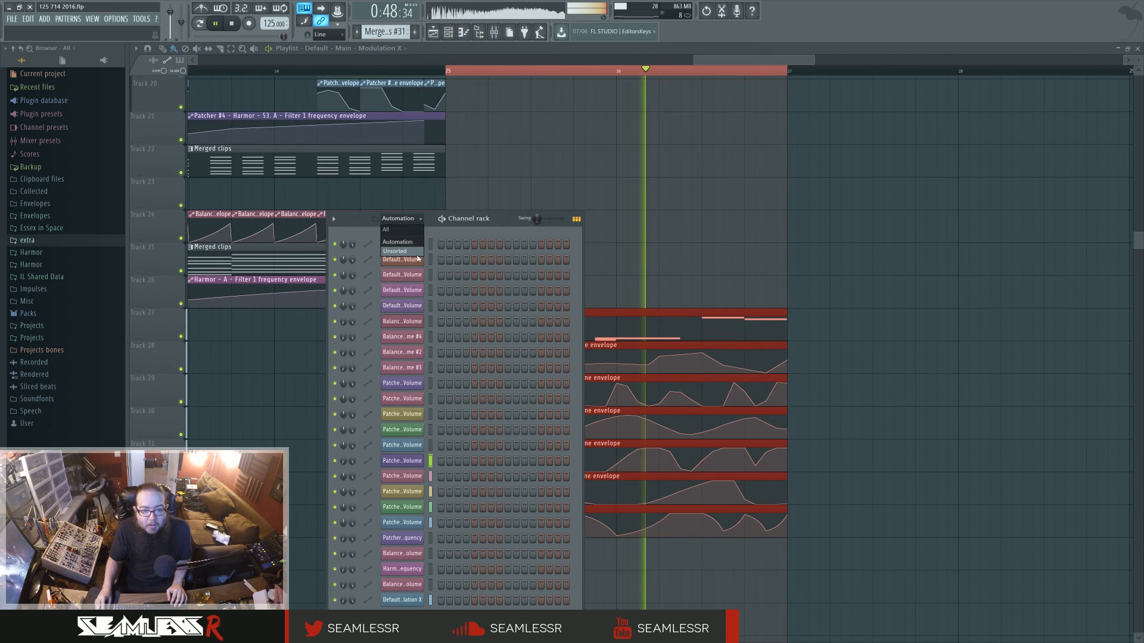
click(411, 253)
click(420, 435)
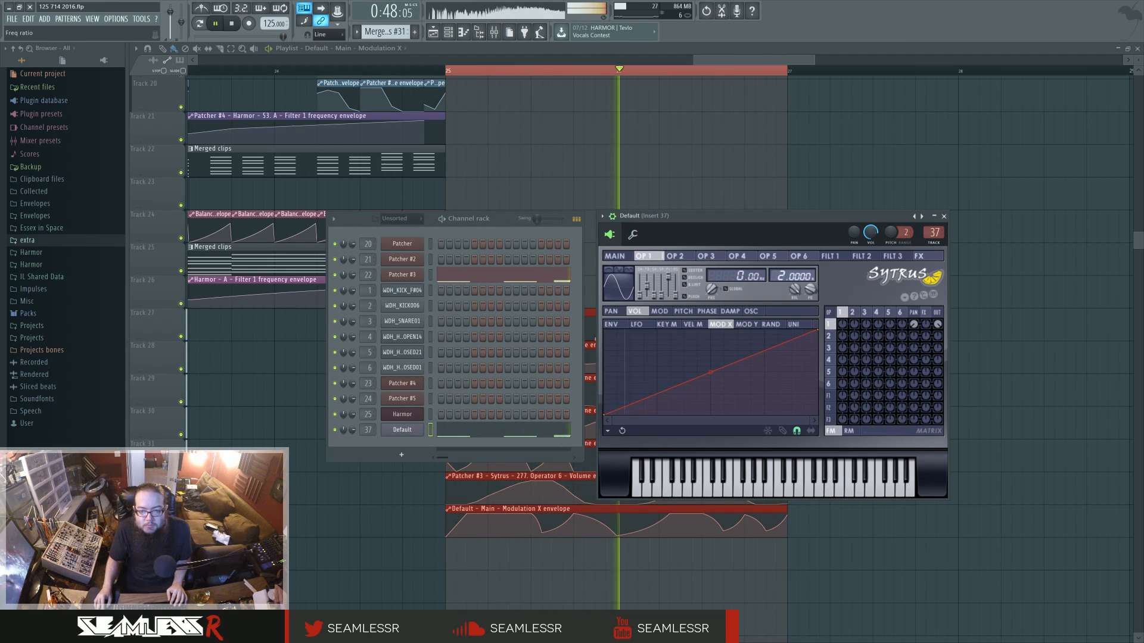
drag(777, 280, 777, 274)
drag(775, 217, 763, 218)
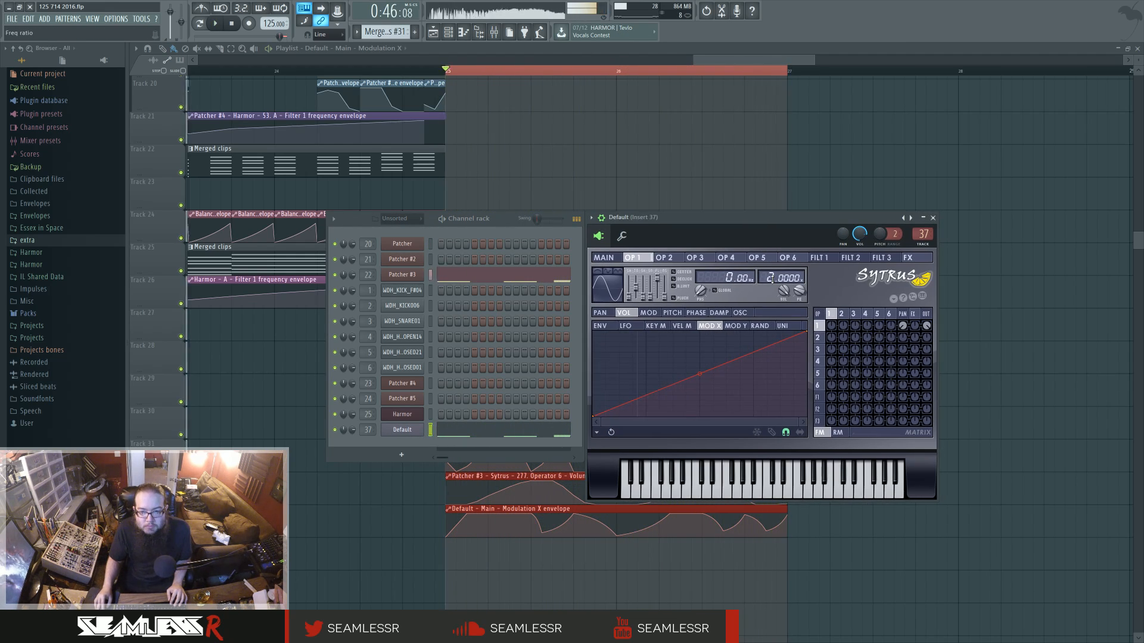
drag(766, 274, 766, 275)
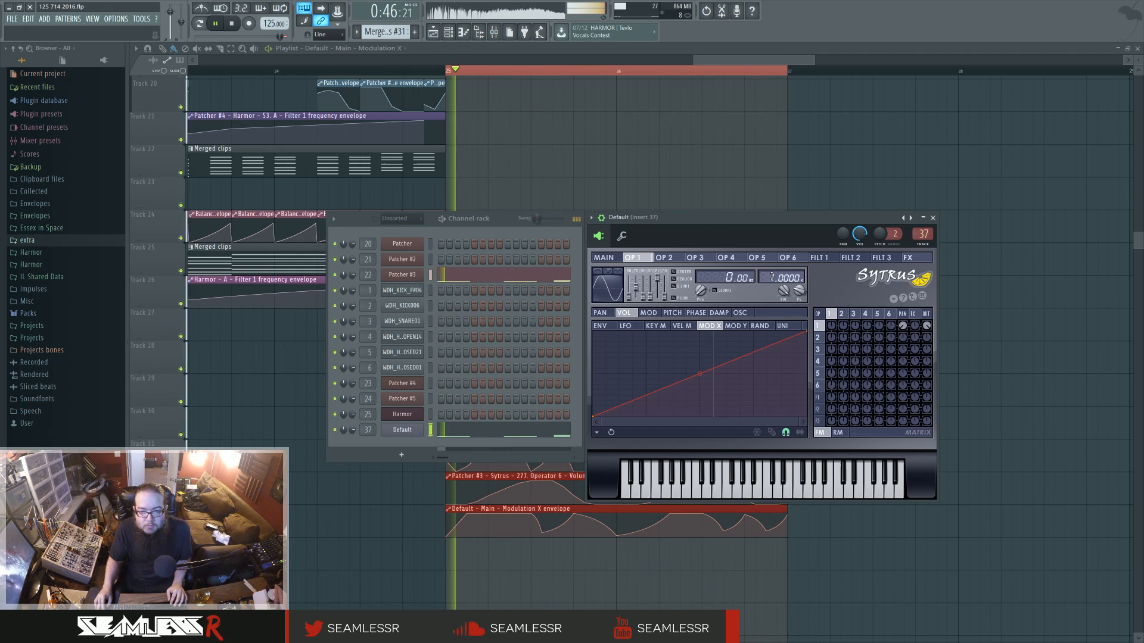
drag(630, 297, 629, 287)
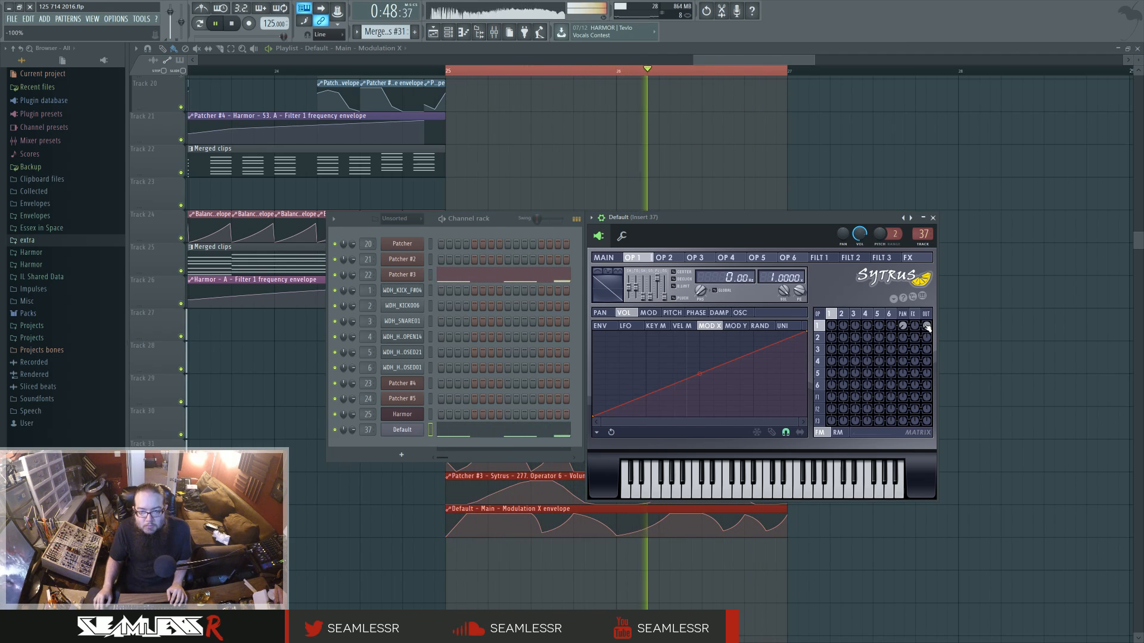
click(933, 218)
right_click(622, 222)
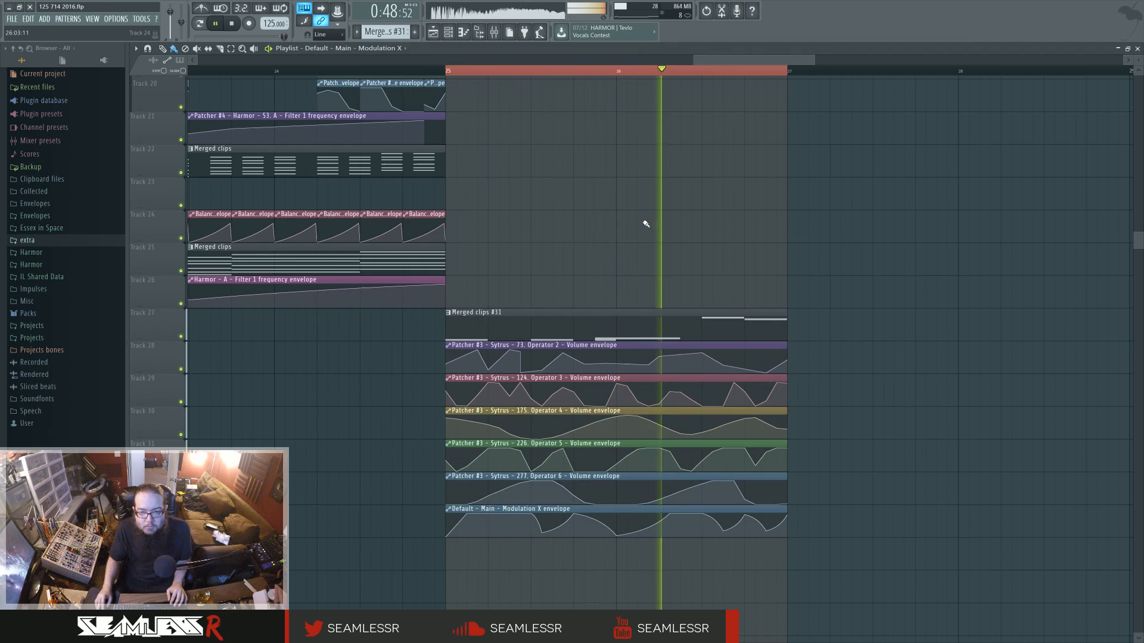
- Examine the Patcher #3 notes of Merged clips #31 in the piano roll and play from the high note at 2:09
drag(677, 227, 626, 229)
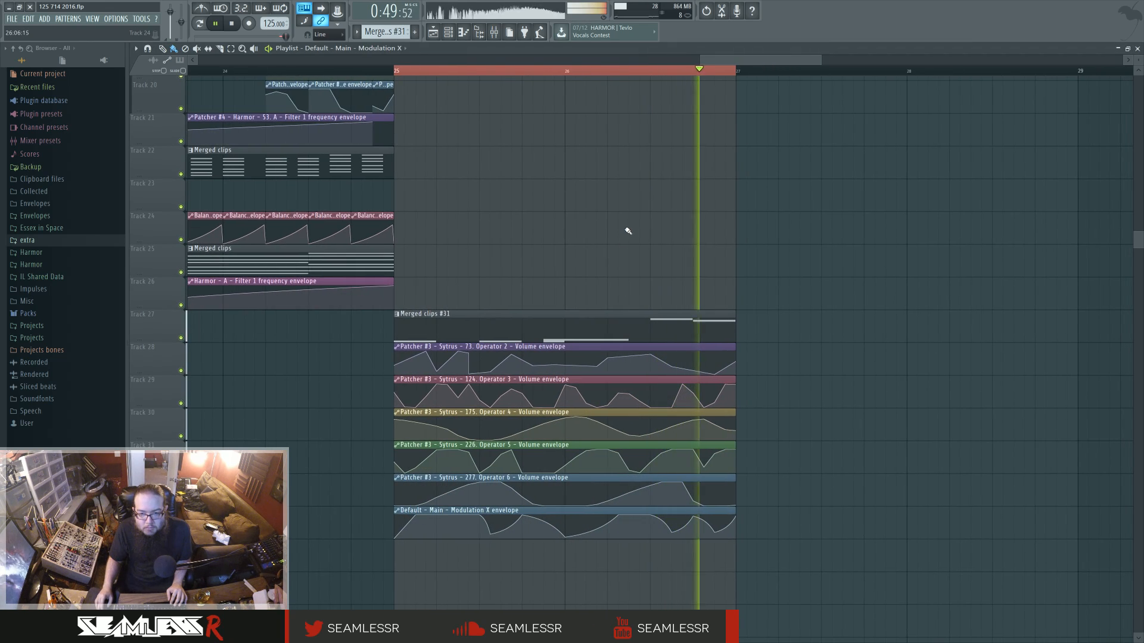
double_click(592, 325)
scroll(641, 295, left, 1)
scroll(645, 300, down, 1)
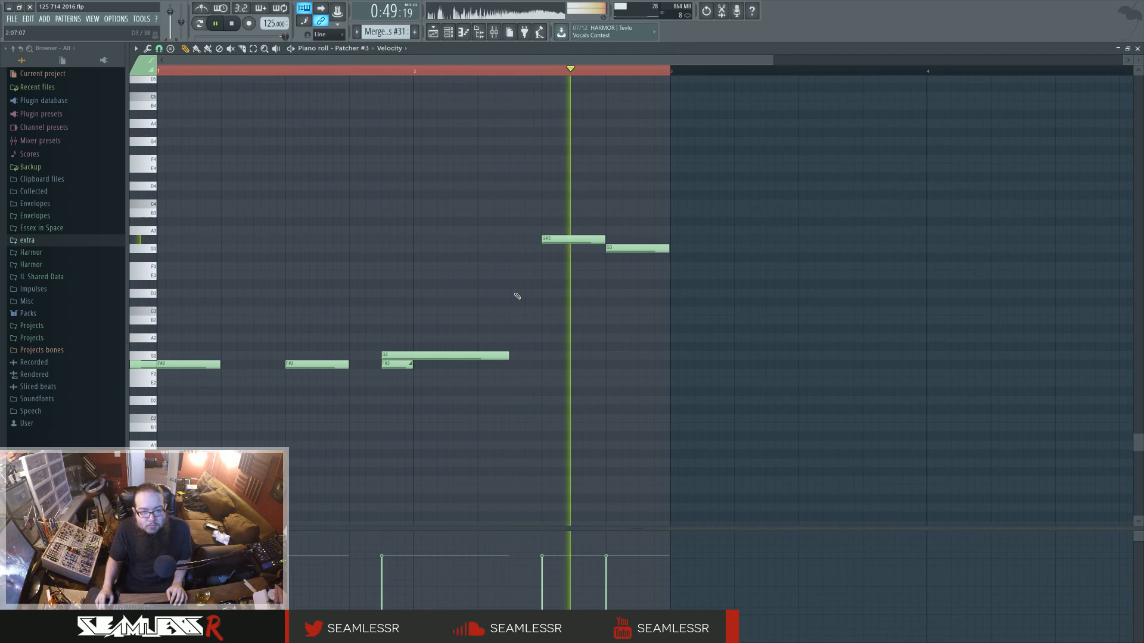
scroll(539, 307, up, 1)
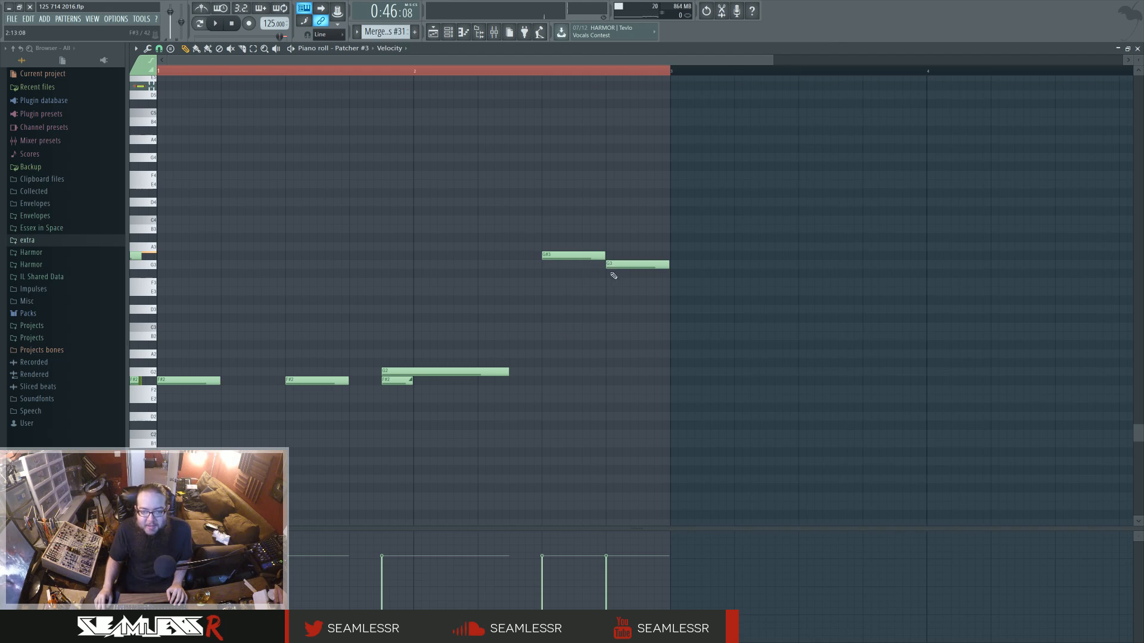
key(space)
click(542, 71)
key(space)
key(space)
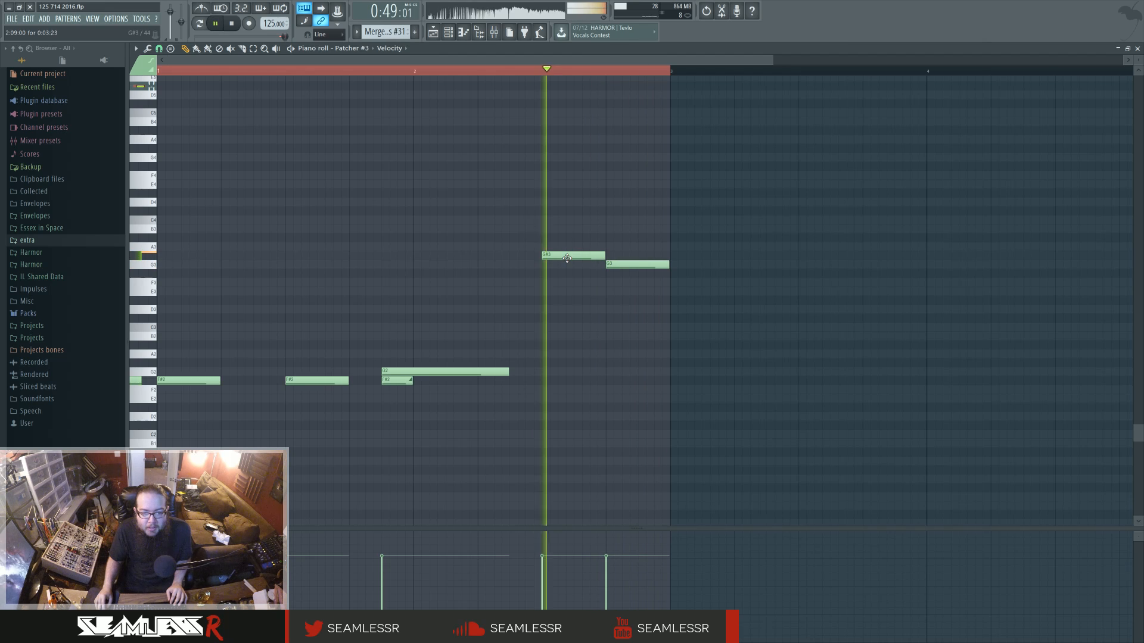
key(space)
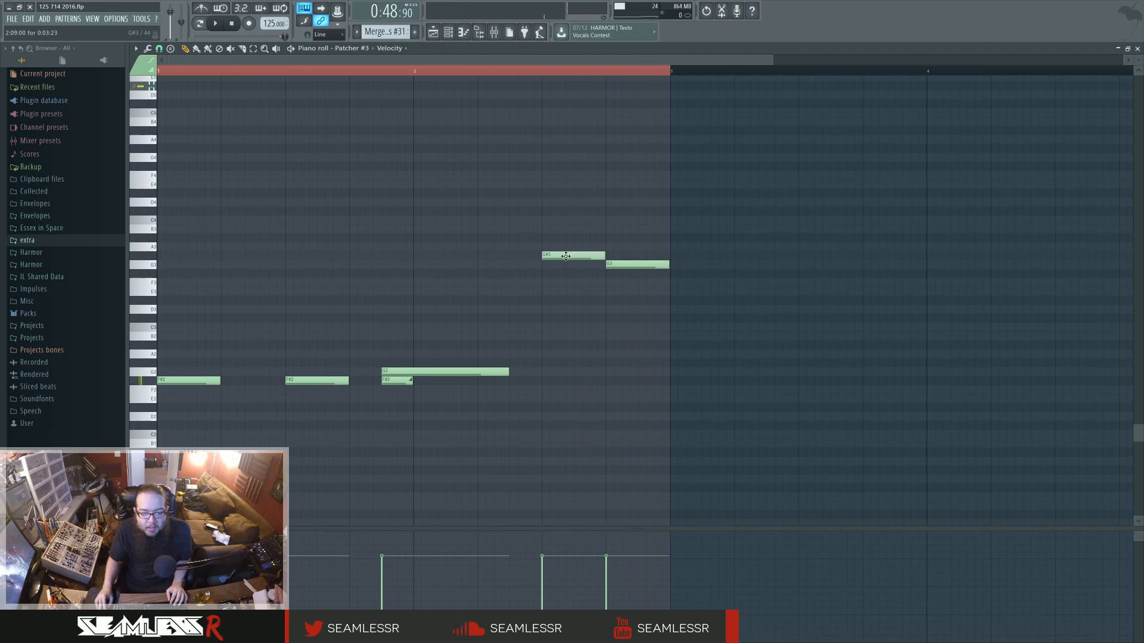
- In the Patcher #3 notes, move the note at 2:09 down an octave to G#2, stack a G2 beneath it, and play back
drag(566, 256, 573, 364)
key(space)
key(space)
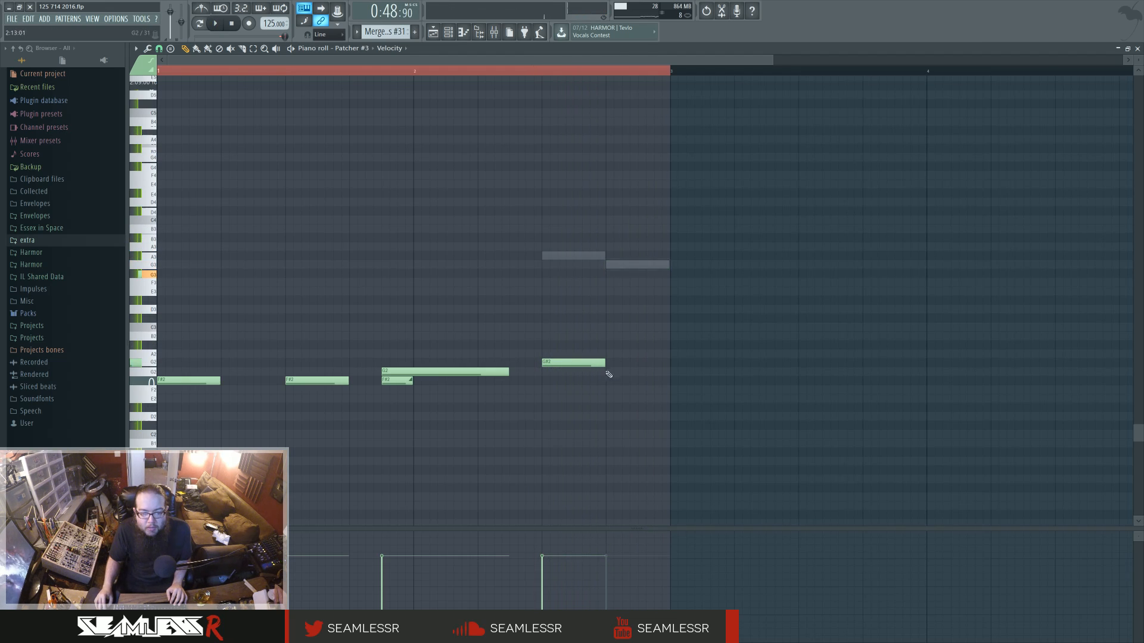
click(545, 372)
key(space)
key(space)
- In the Default channel, replace the two high notes with a pasted copy of the stacked G#2 and G2 notes at 2:09
right_click(559, 258)
right_click(558, 258)
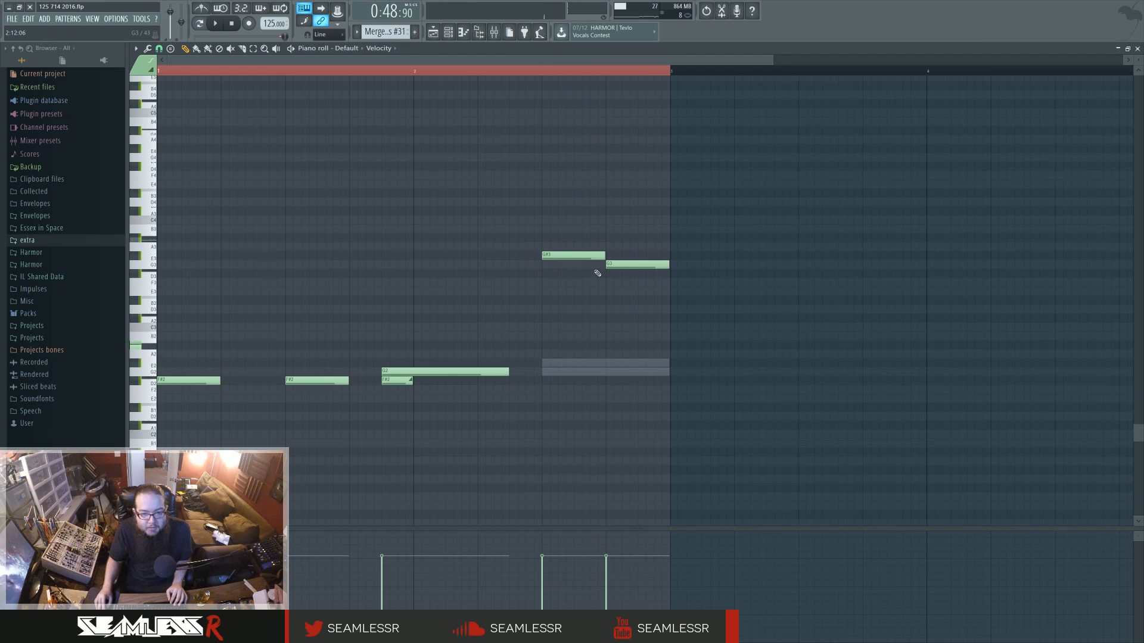
double_click(601, 365)
right_click(630, 265)
right_click(630, 264)
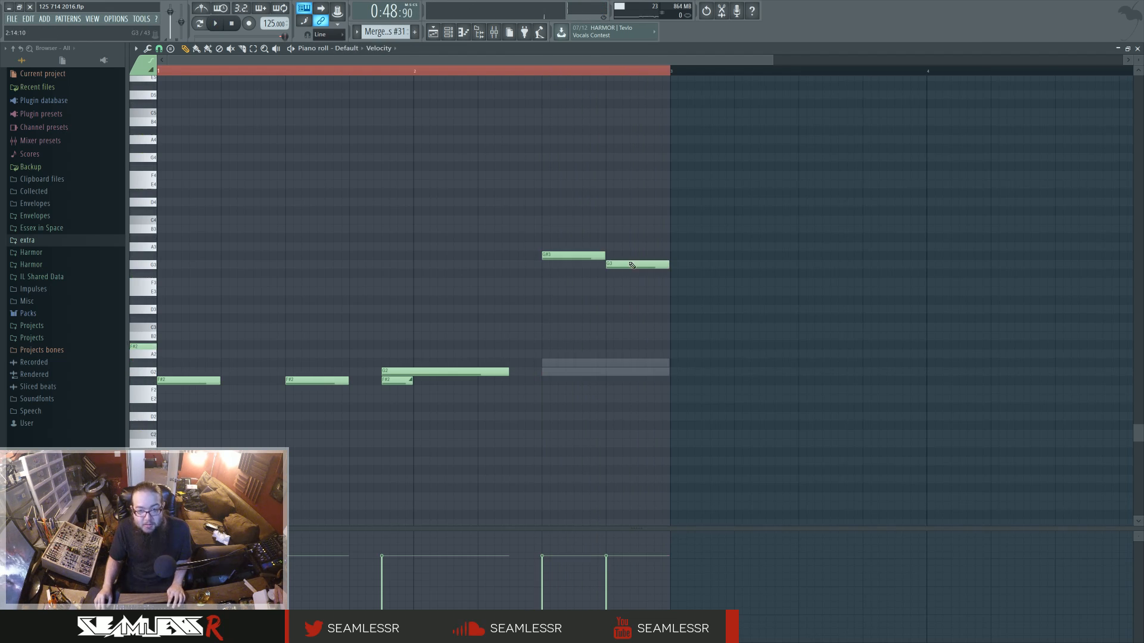
click(679, 291)
right_click(679, 291)
key(ctrl+v)
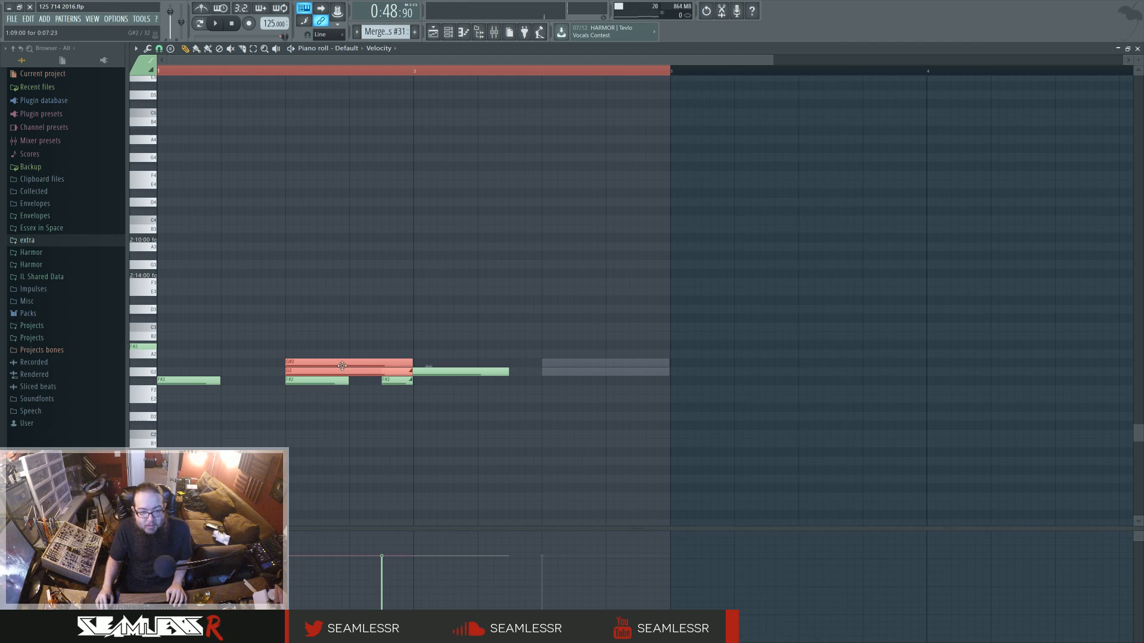
key(space)
drag(342, 366, 598, 365)
key(space)
key(space)
key(ctrl+d)
- Play the bar 25 to 27 loop in the playlist and check the signals on mixer Inserts 37 and 38
click(436, 39)
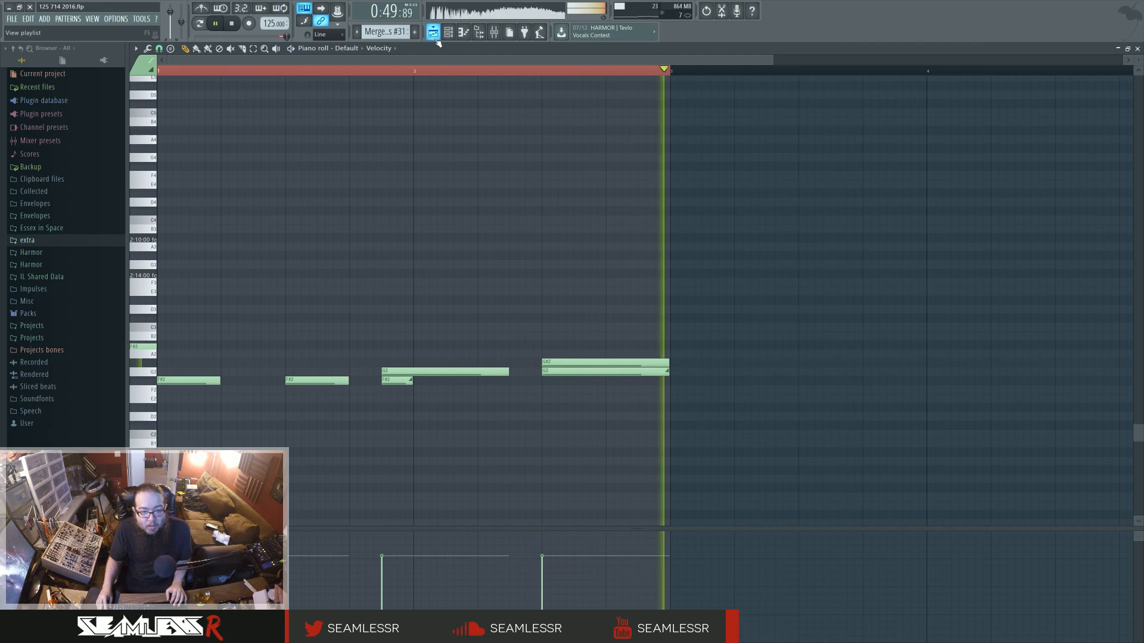
click(436, 40)
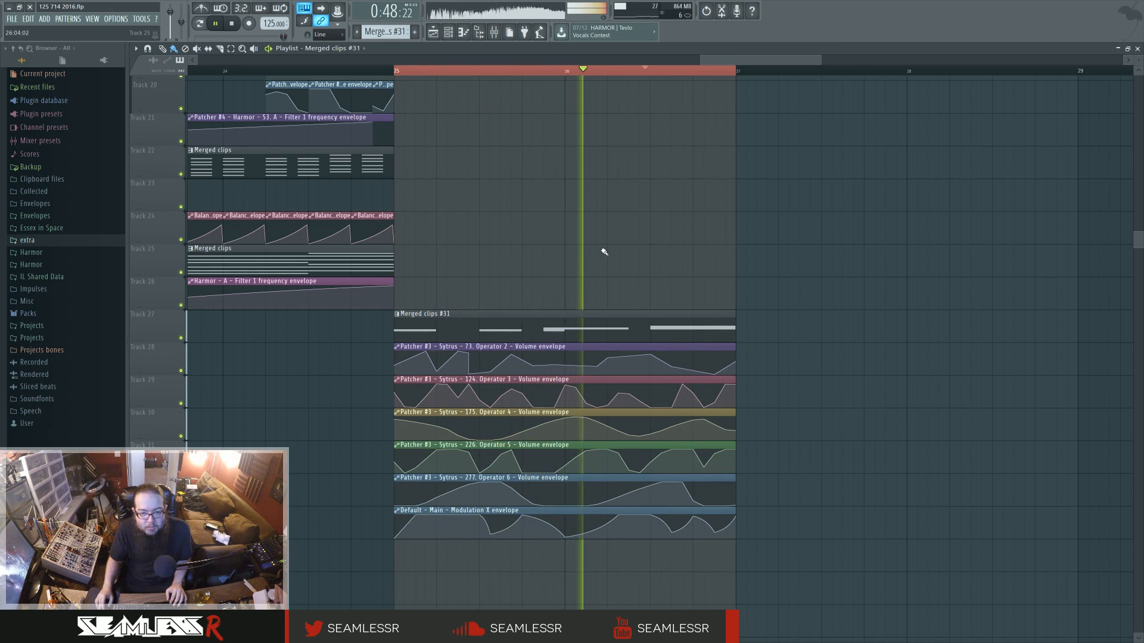
drag(628, 257, 574, 256)
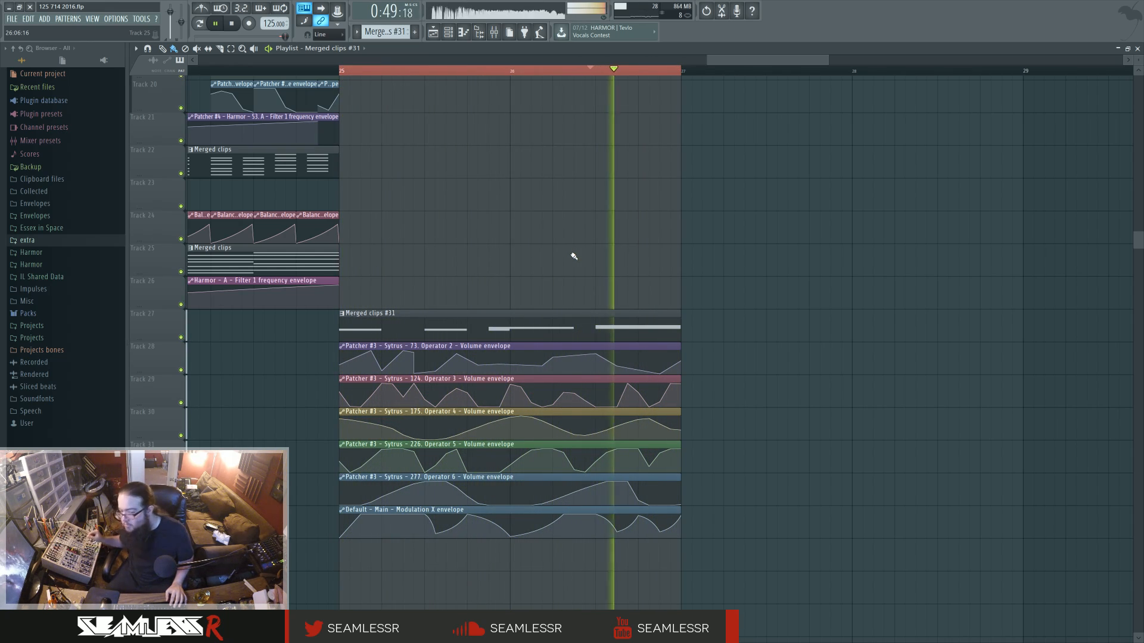
click(494, 32)
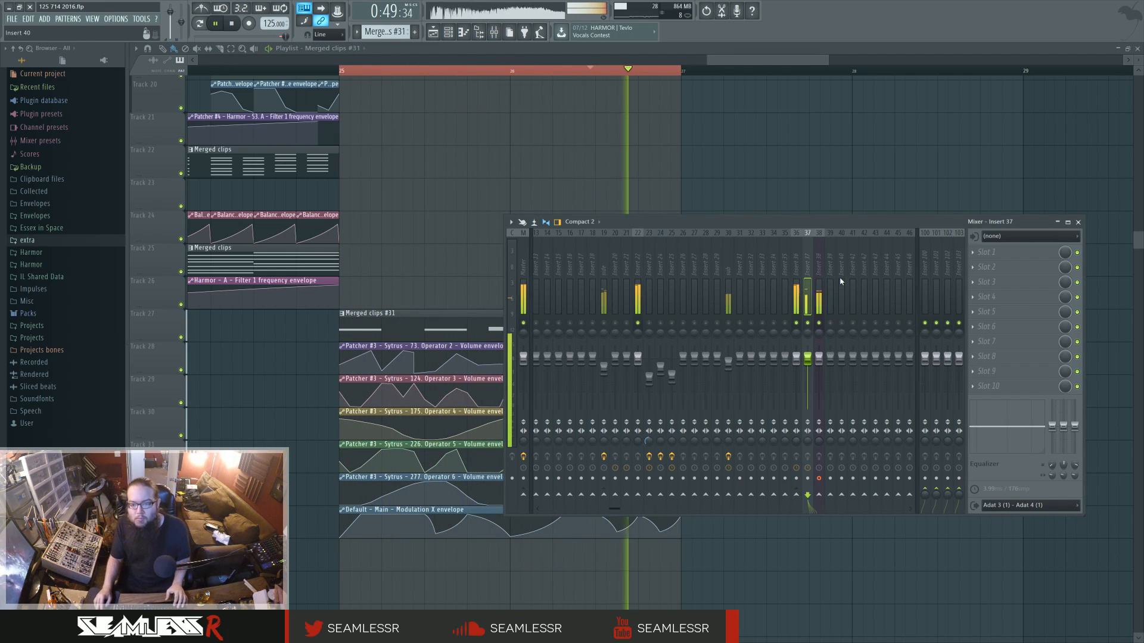
click(818, 264)
drag(820, 226, 815, 226)
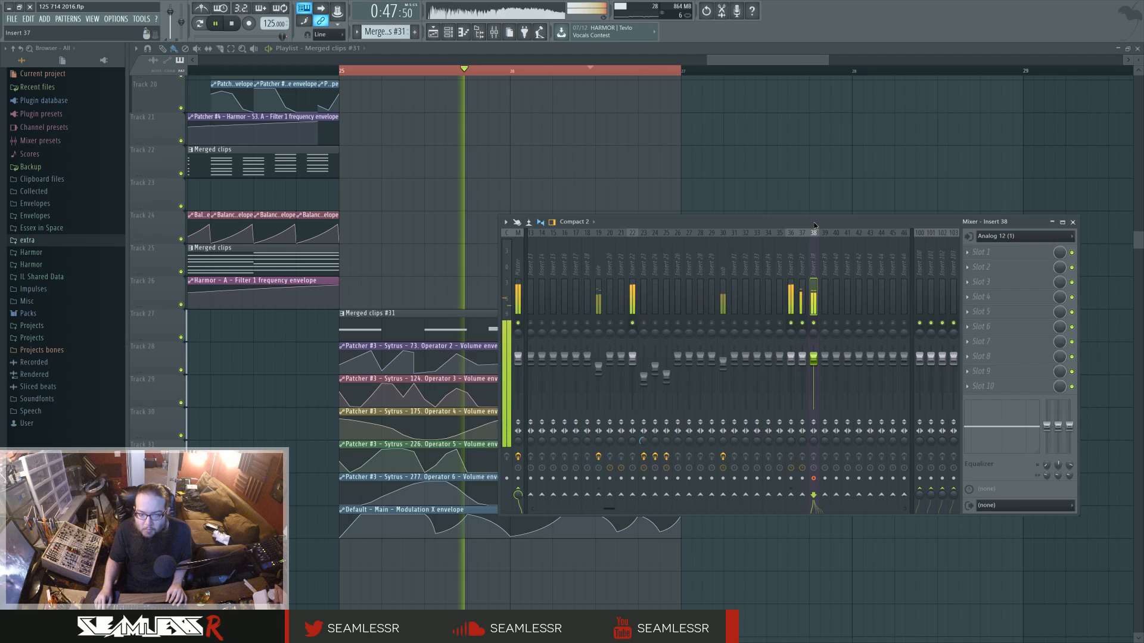
key(F9)
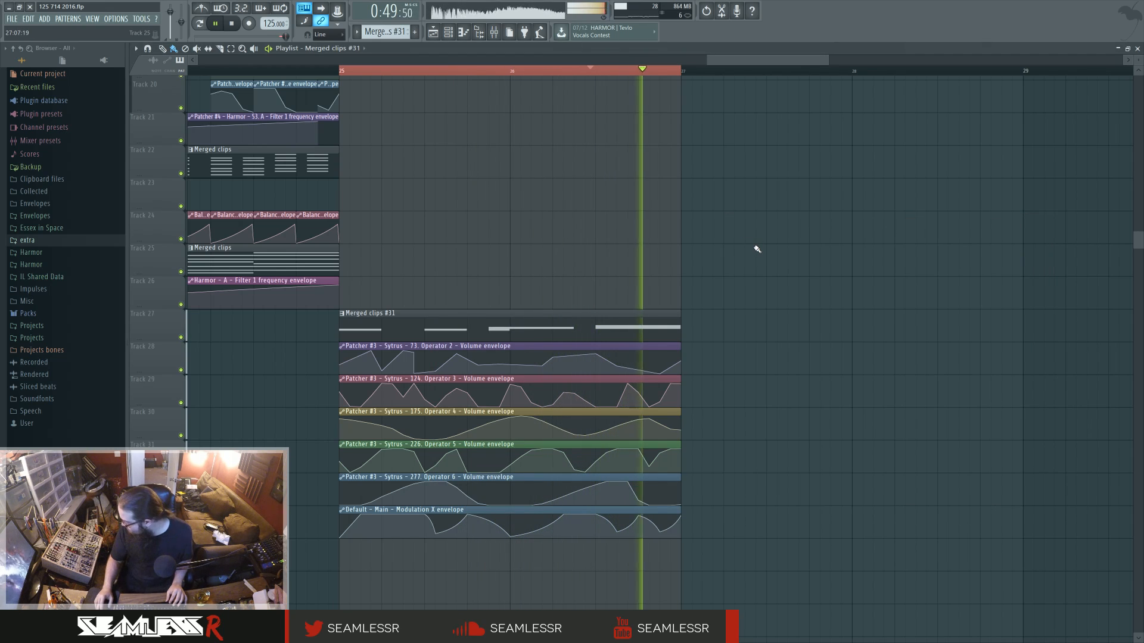
key(space)
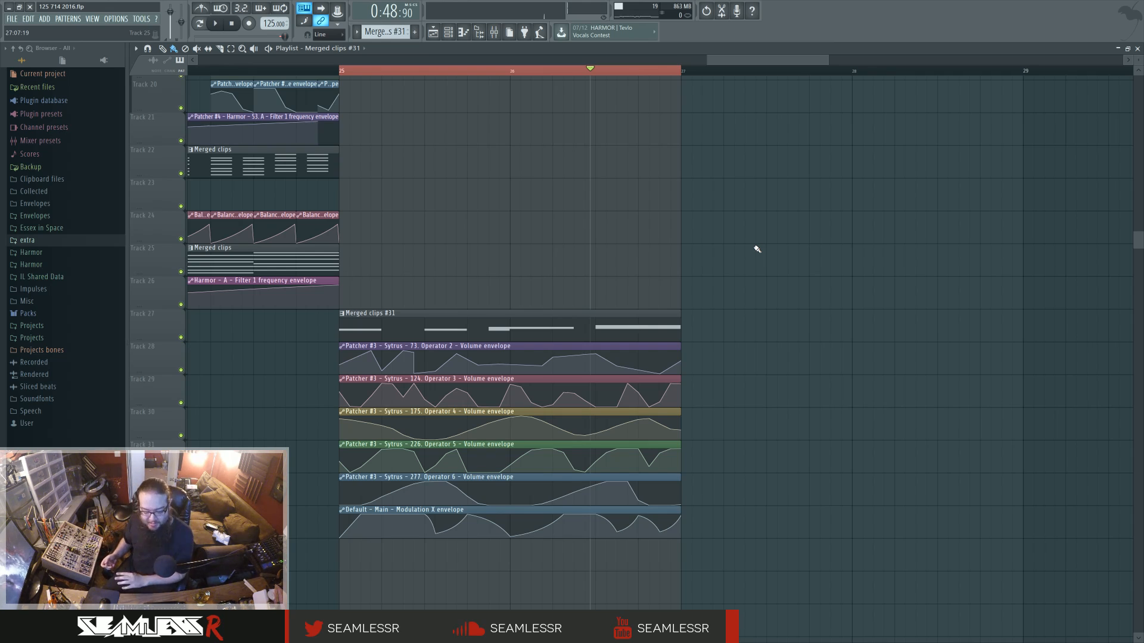
key(space)
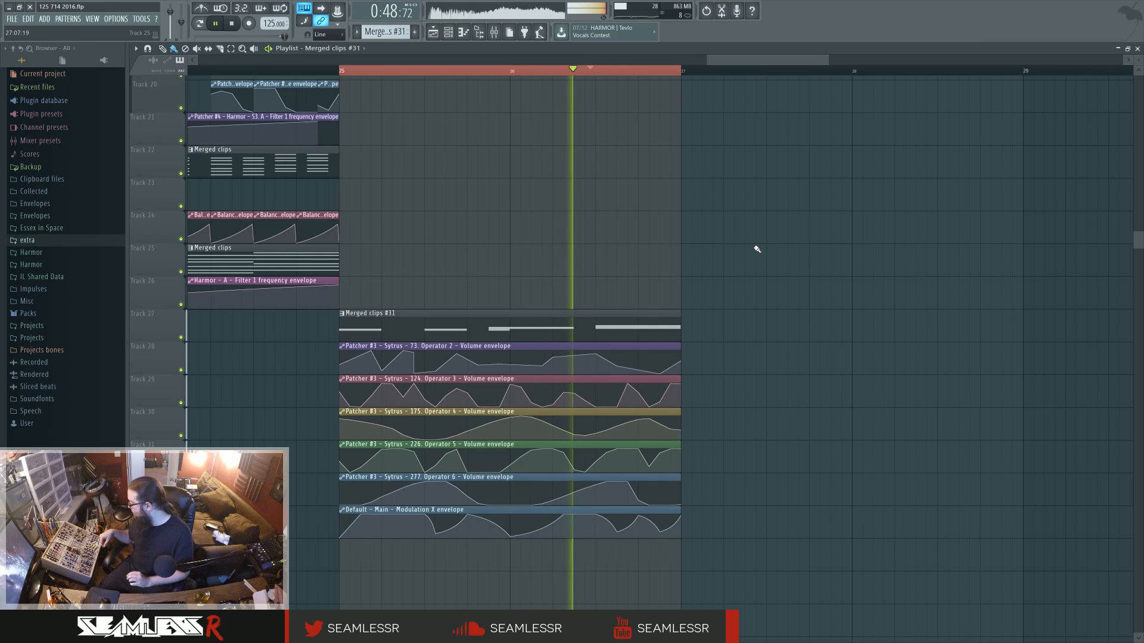
key(space)
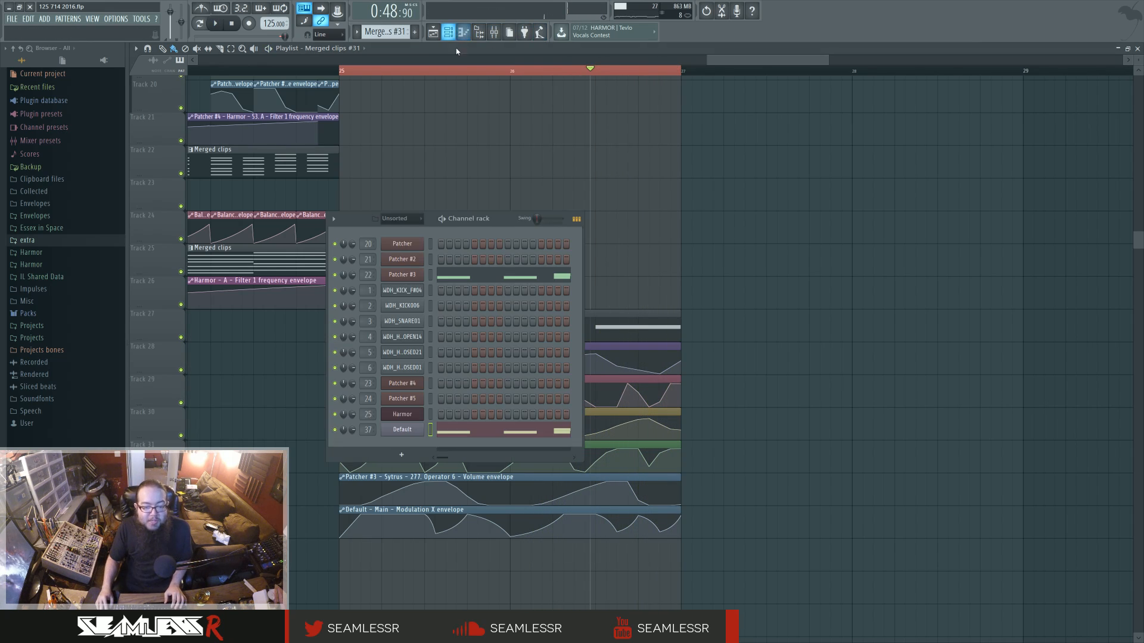
- In the Default channel's Sytrus, turn up operator 2's panning and set its output to 100%, playing the loop to check
click(478, 33)
click(402, 430)
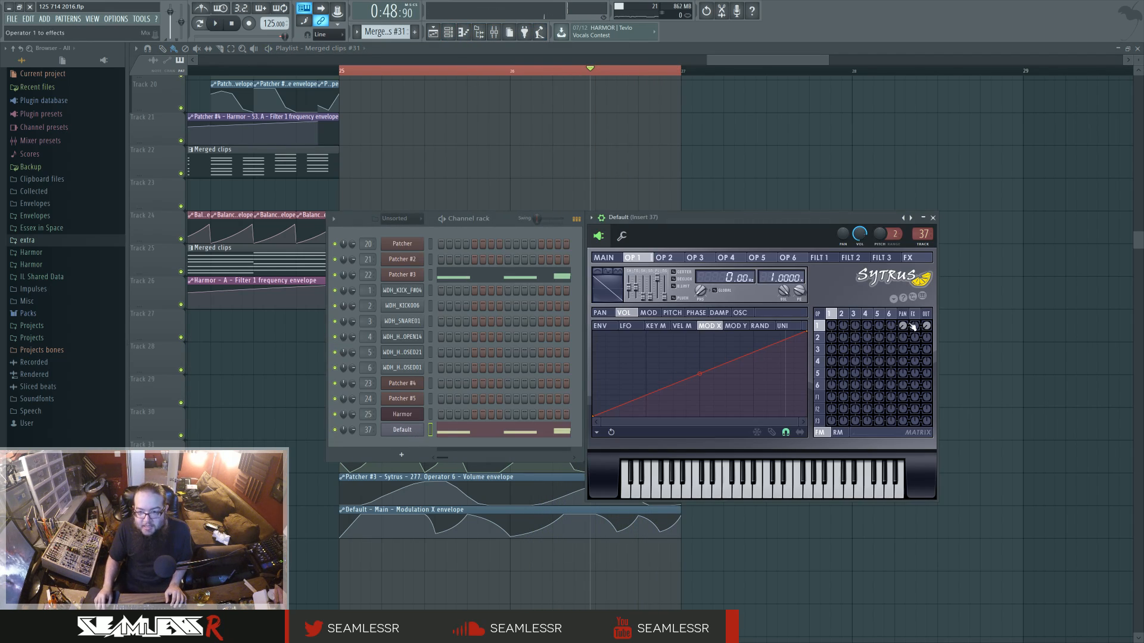
click(842, 314)
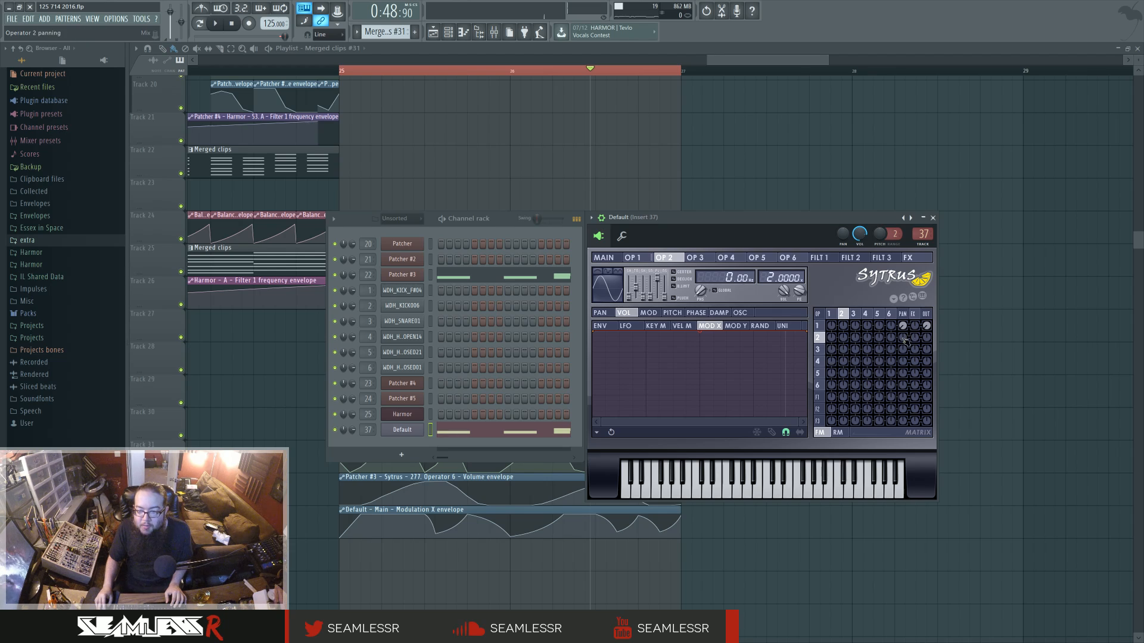
drag(904, 339, 903, 286)
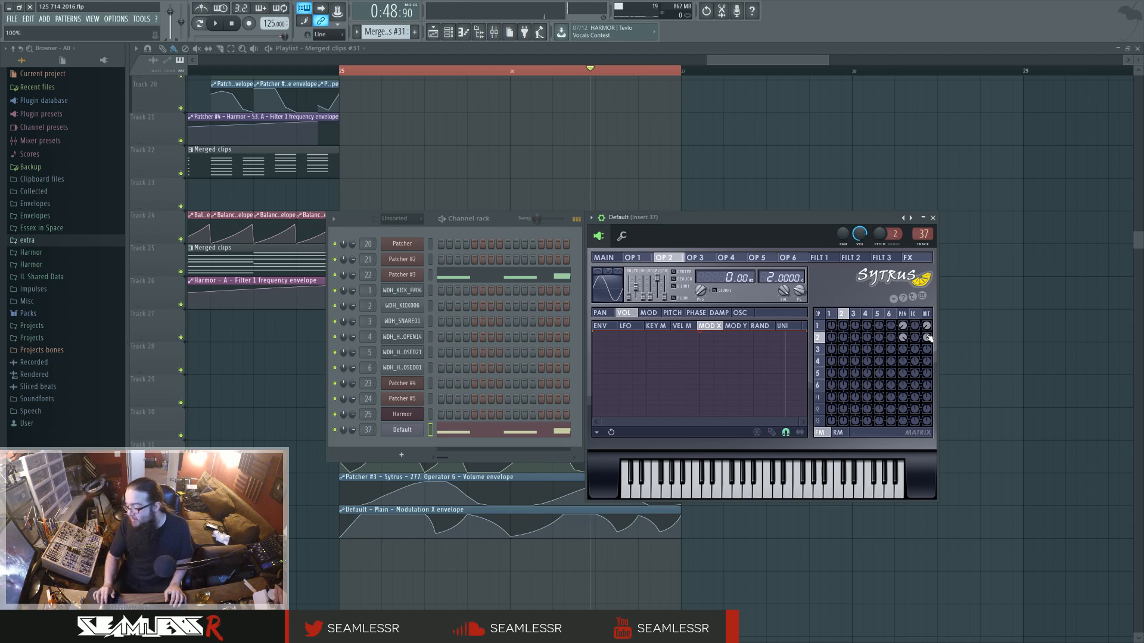
key(space)
key(space)
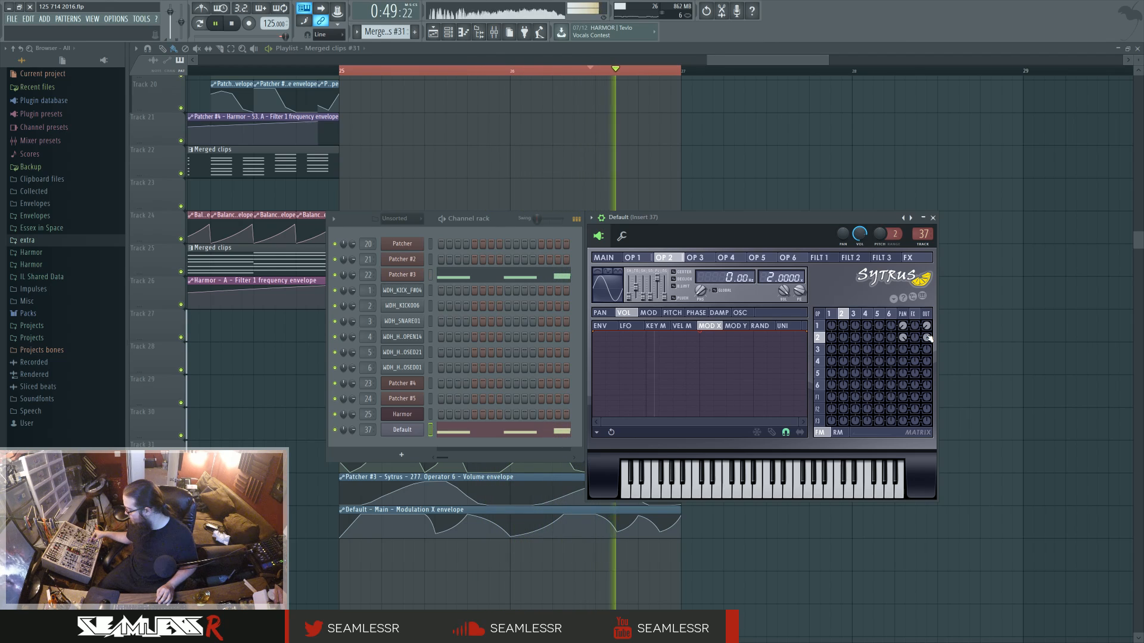
key(space)
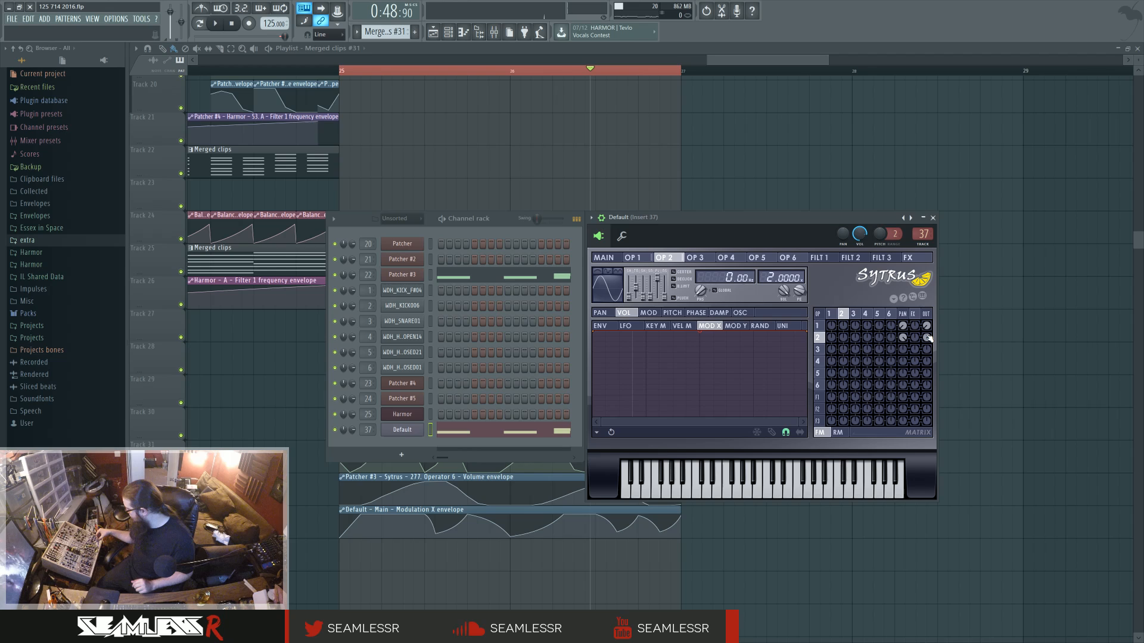
key(space)
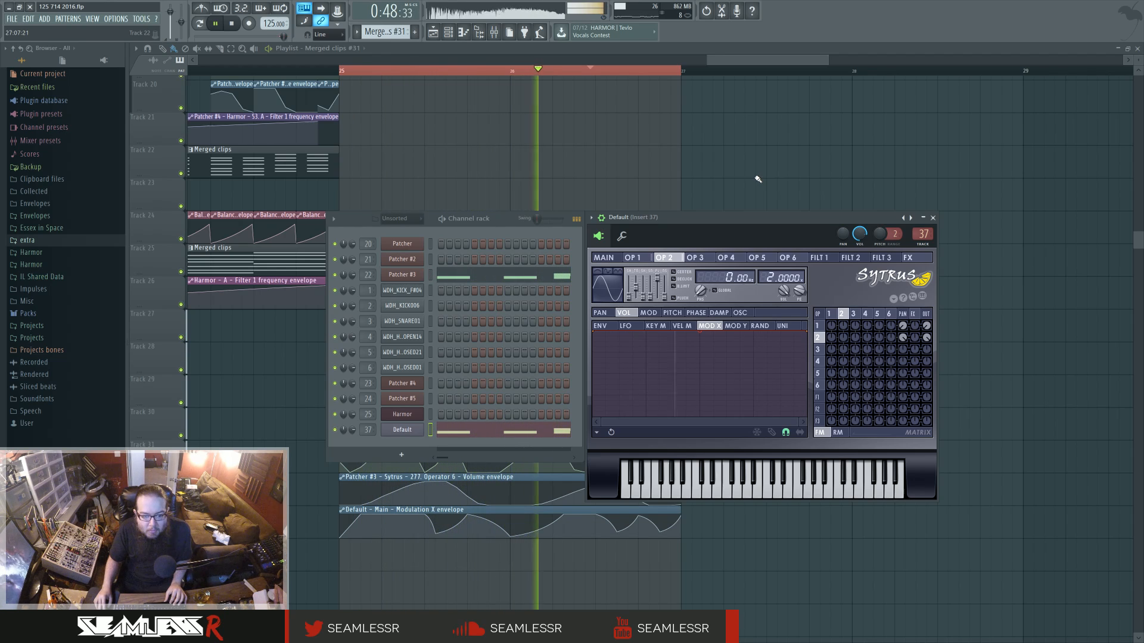
key(space)
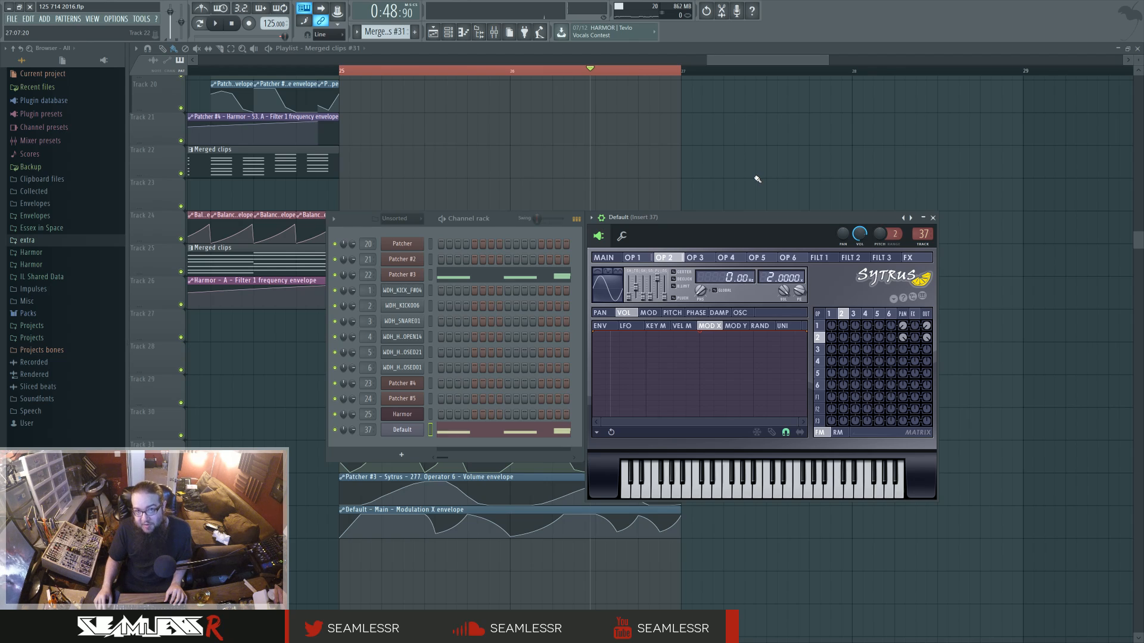
- Load Edison into slot 1 of mixer Insert 38, which receives the Analog 12 input
click(496, 34)
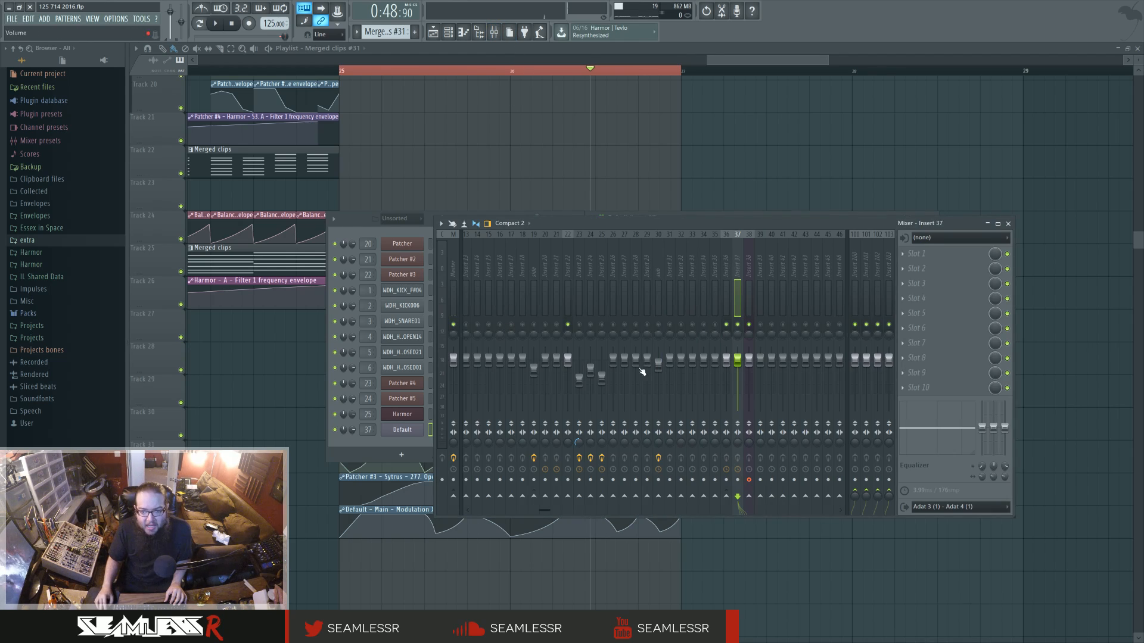
click(752, 256)
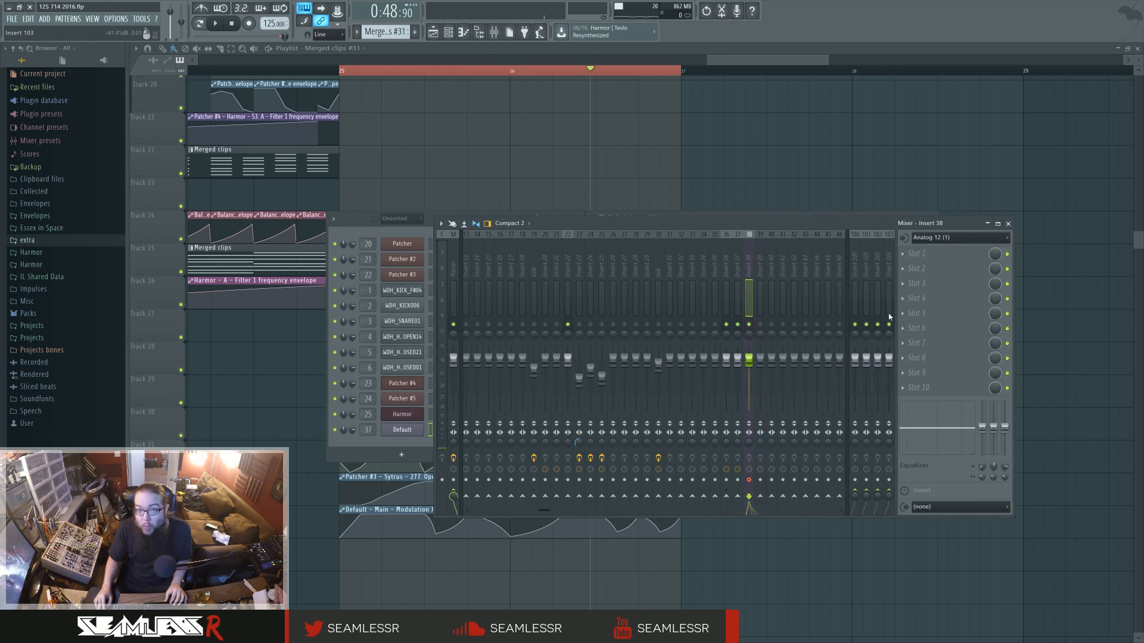
key(space)
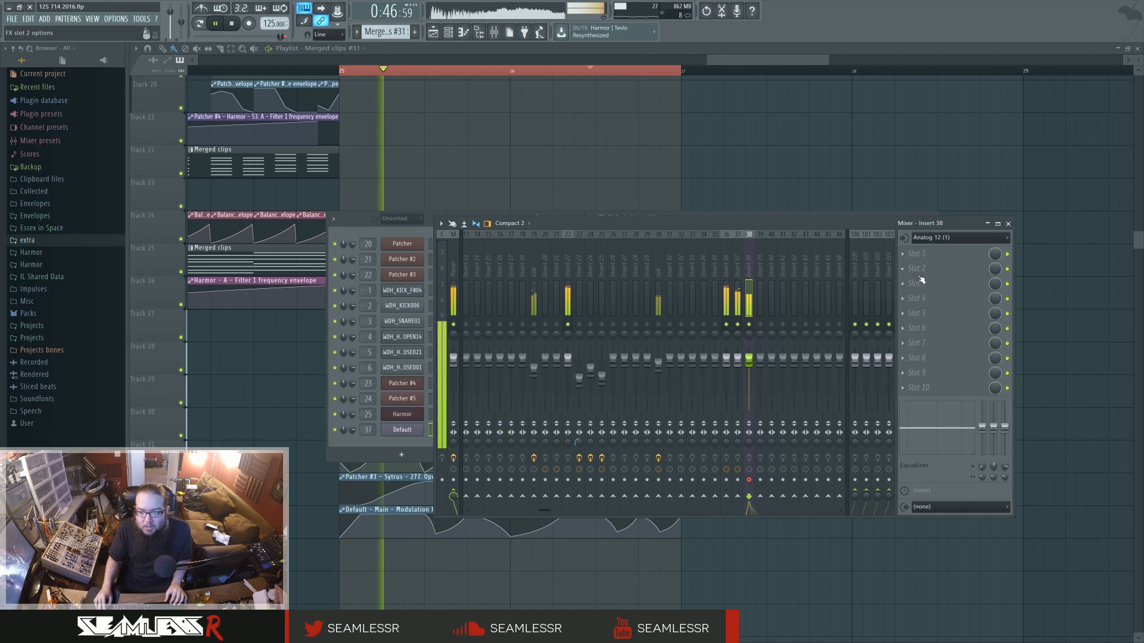
key(space)
click(911, 254)
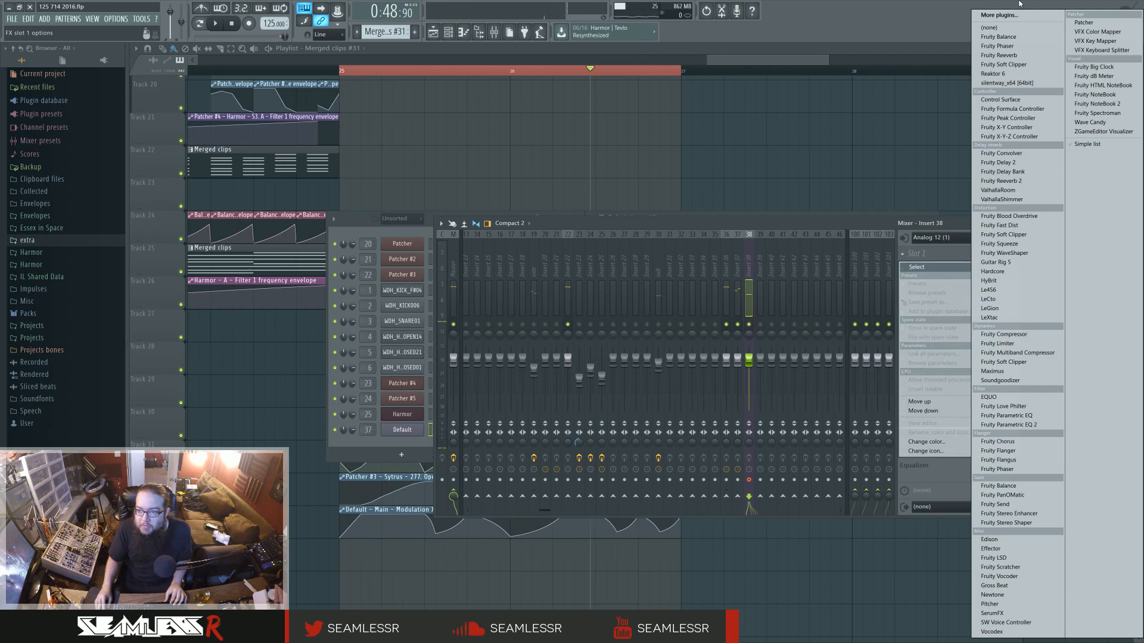
click(990, 539)
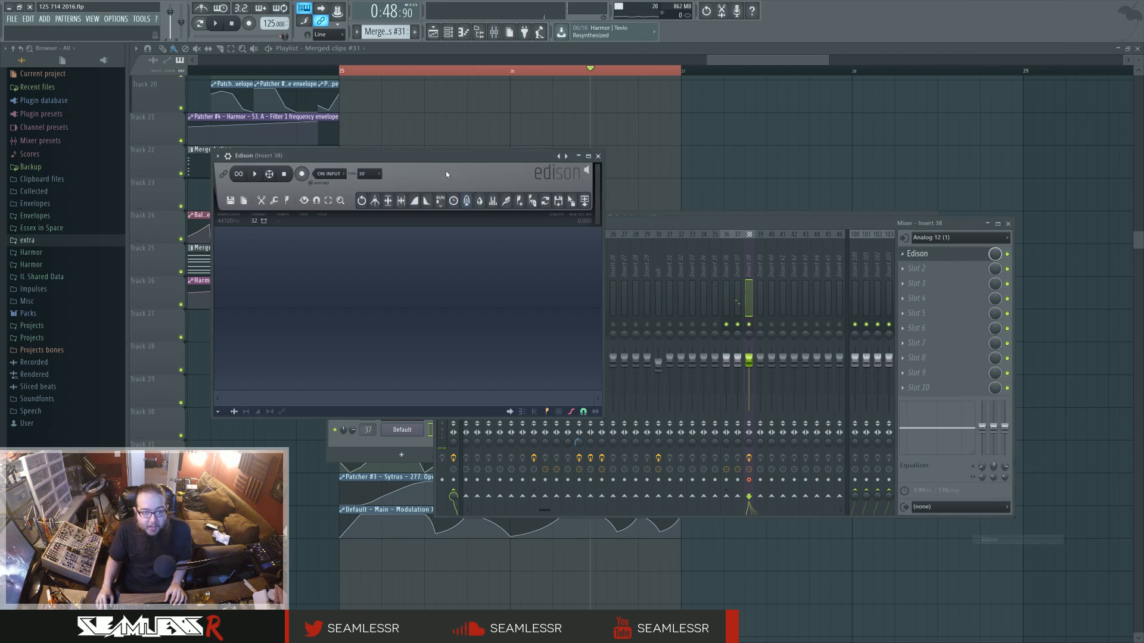
drag(446, 171, 581, 195)
- Set Edison to start recording on play and switch its display to the spectrum view
click(519, 214)
click(518, 215)
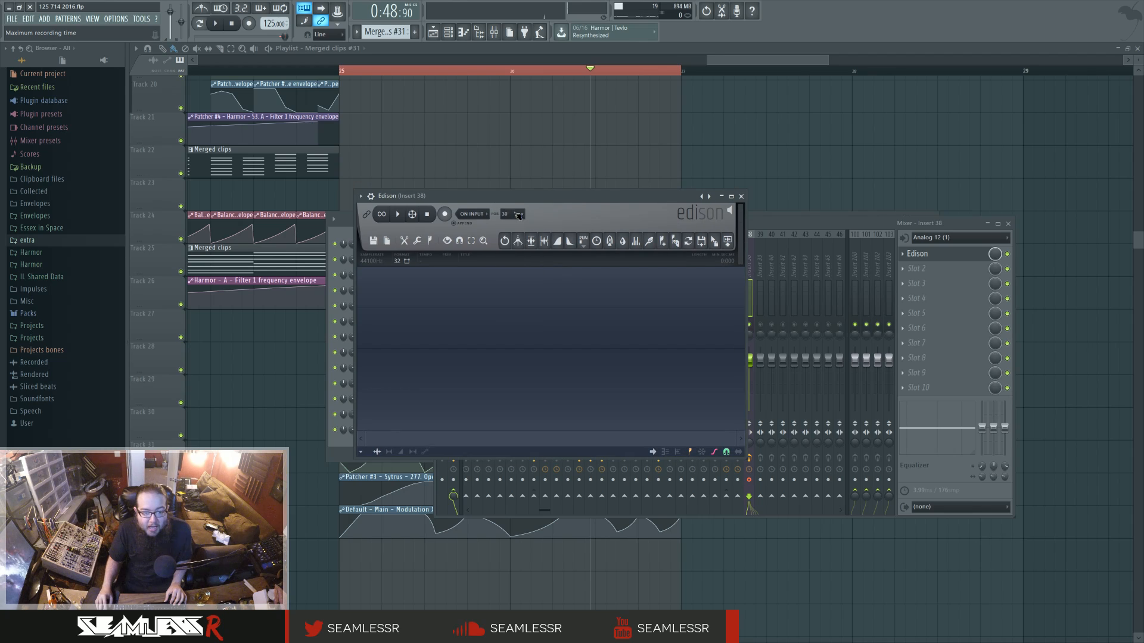
click(472, 214)
click(474, 252)
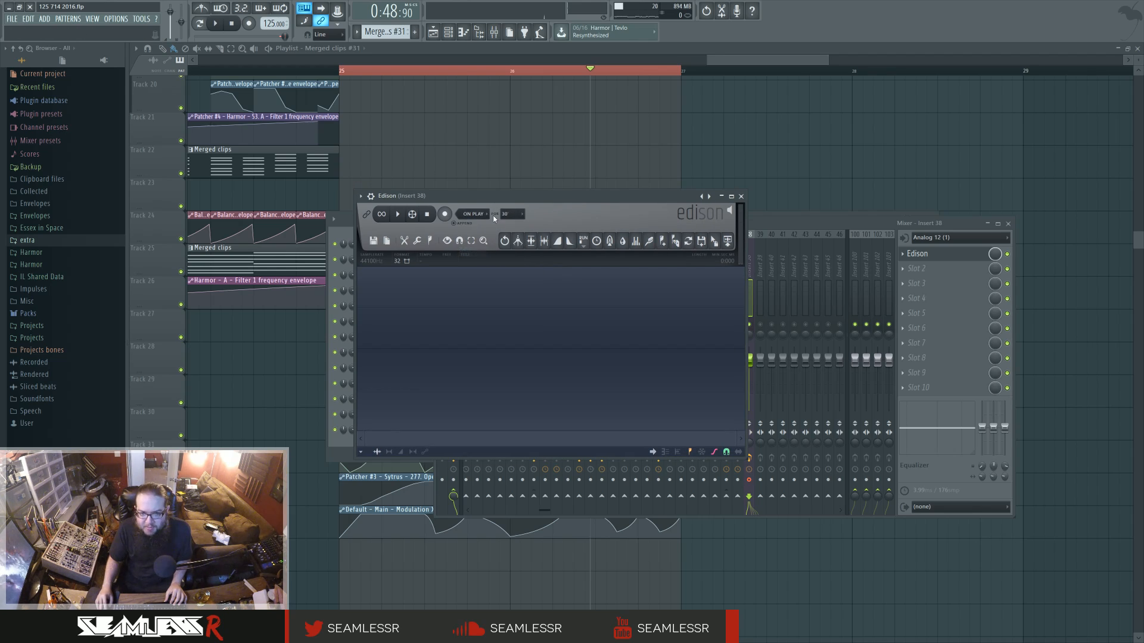
click(221, 29)
right_click(486, 297)
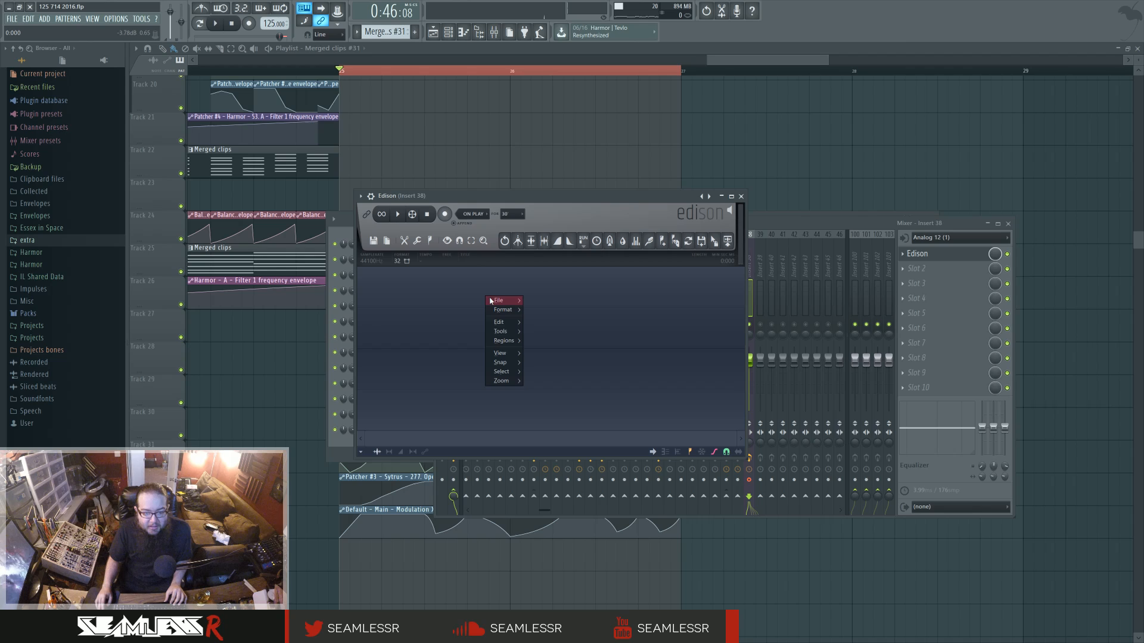
mouse_move(514, 353)
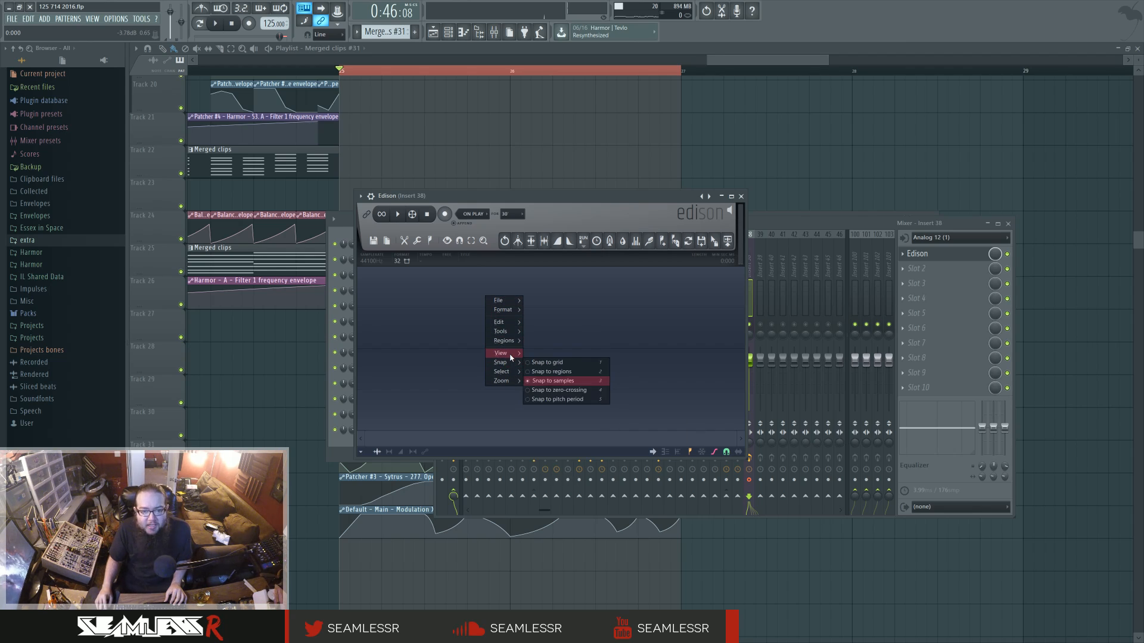
click(555, 360)
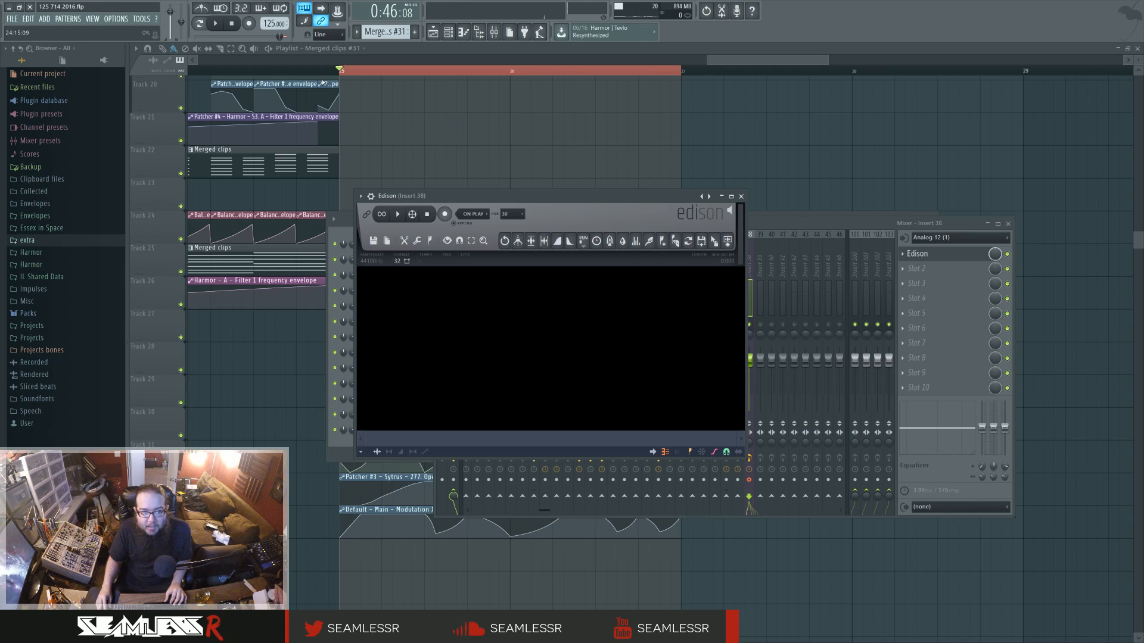
- Arm Edison and record the looped playback of bars 25 to 27 from Insert 38
key(space)
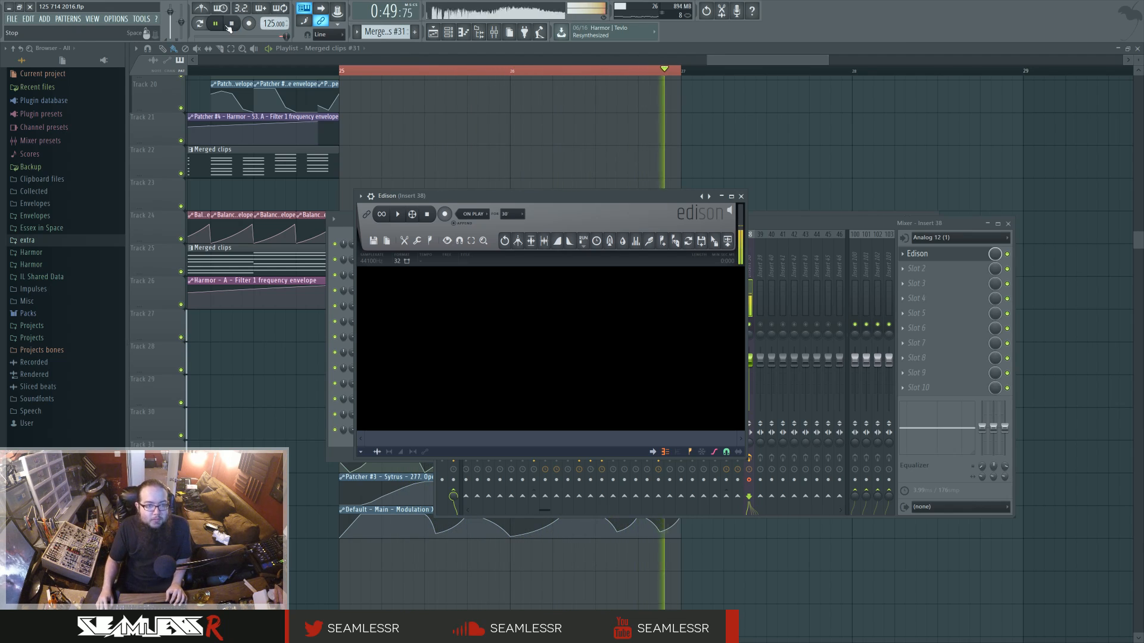
click(230, 25)
click(444, 214)
key(space)
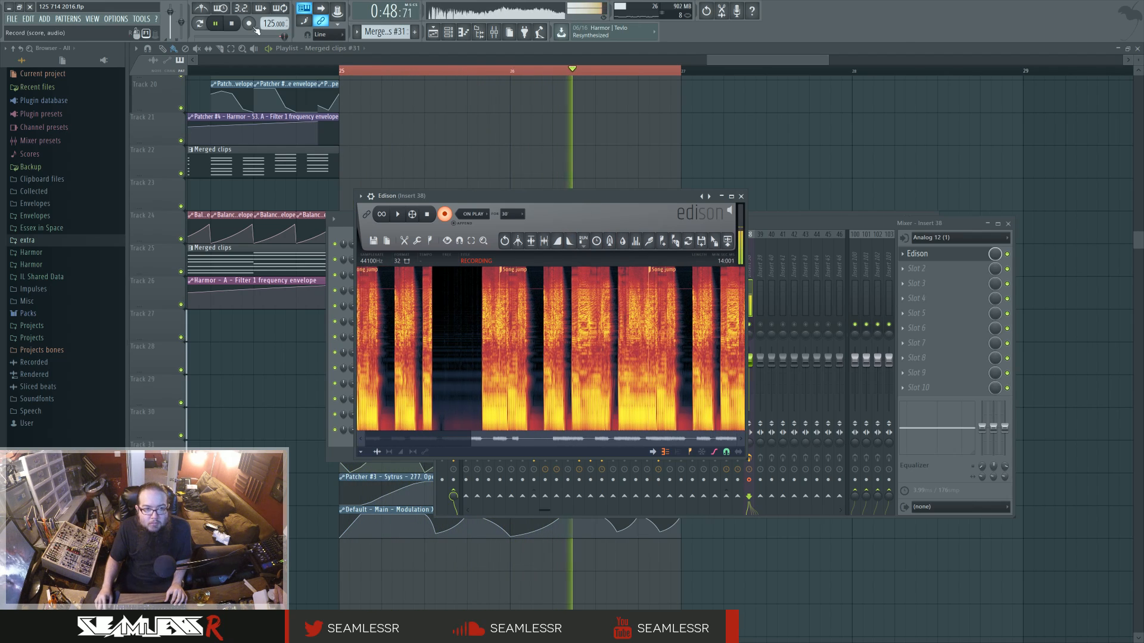
click(237, 28)
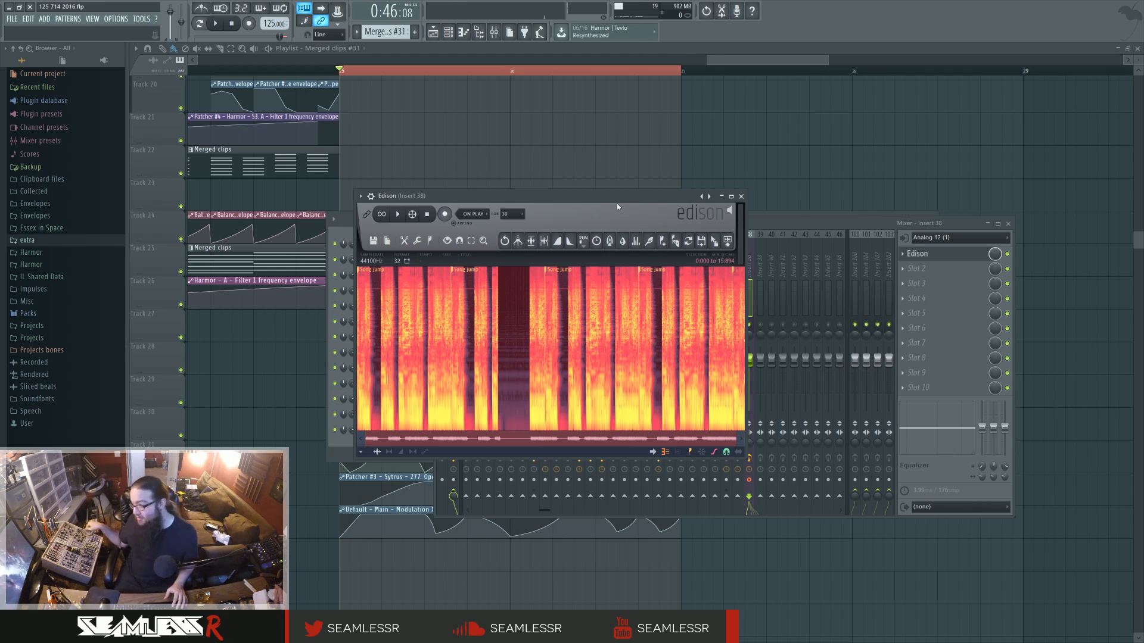
- Place the Edison recording in the playlist as an audio clip on Track 27 starting at bar 28
drag(619, 196, 626, 232)
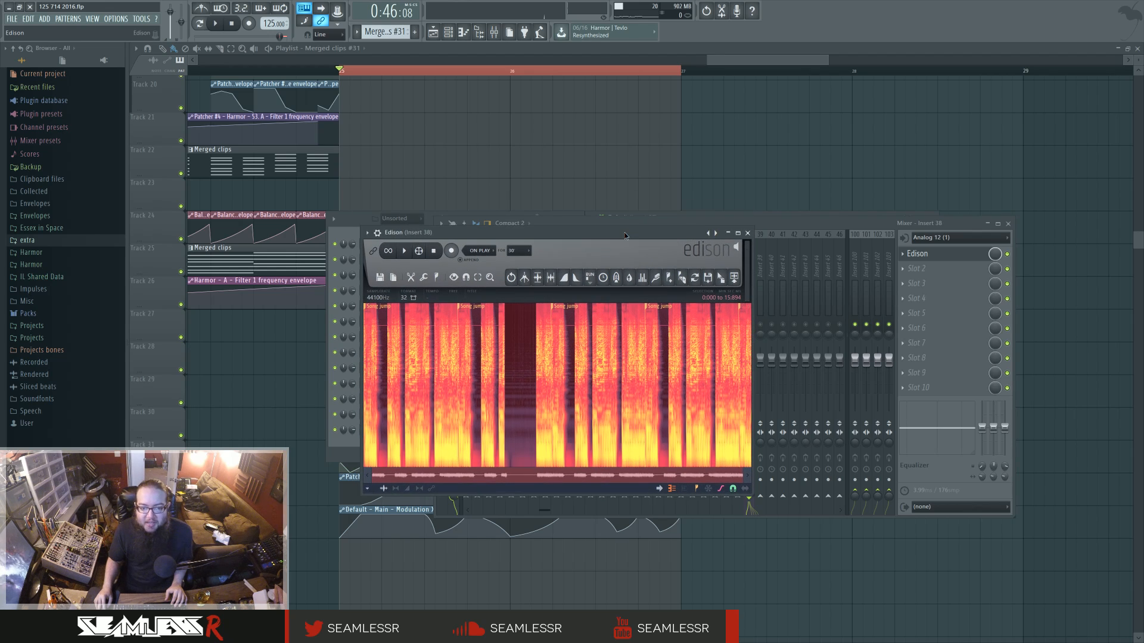
drag(713, 272, 440, 514)
scroll(502, 506, up, 4)
scroll(406, 465, down, 5)
drag(357, 407, 529, 403)
drag(630, 177, 707, 429)
scroll(432, 450, down, 5)
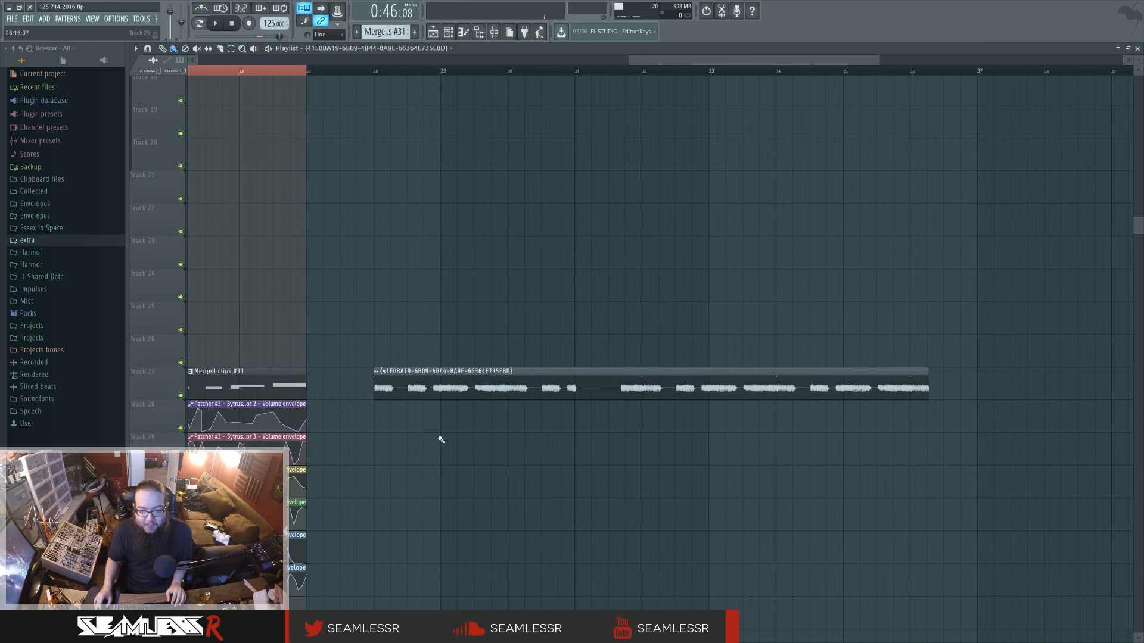
- Slip the Track 27 recording's audio so its sound starts exactly at bar 28, and slice the clip every two bars
drag(392, 72, 918, 99)
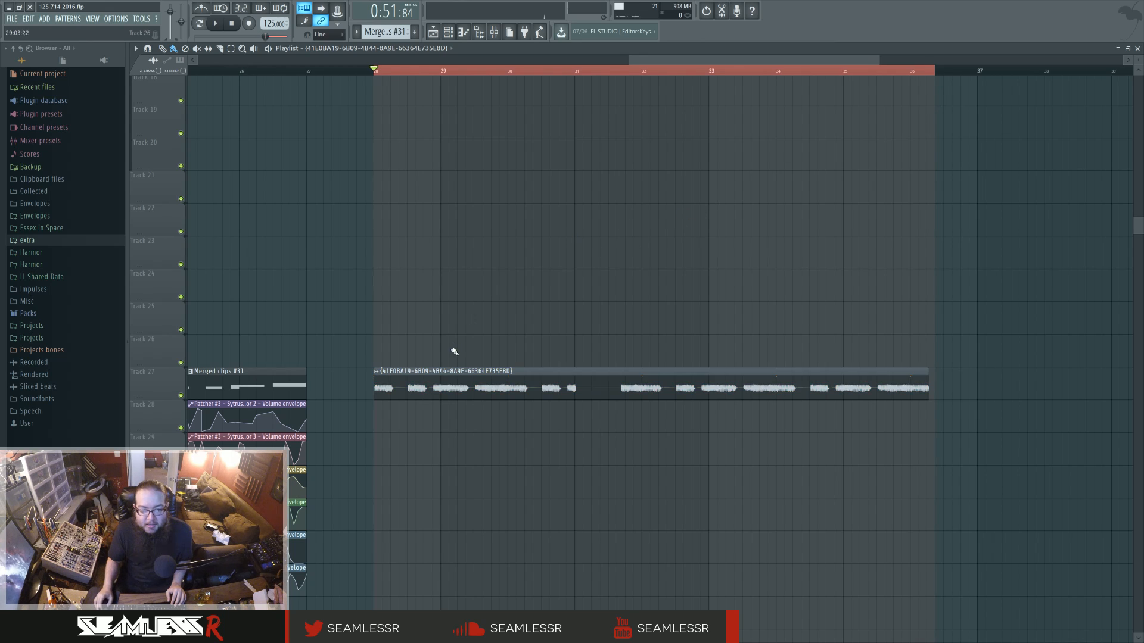
scroll(453, 350, up, 2)
scroll(409, 324, down, 2)
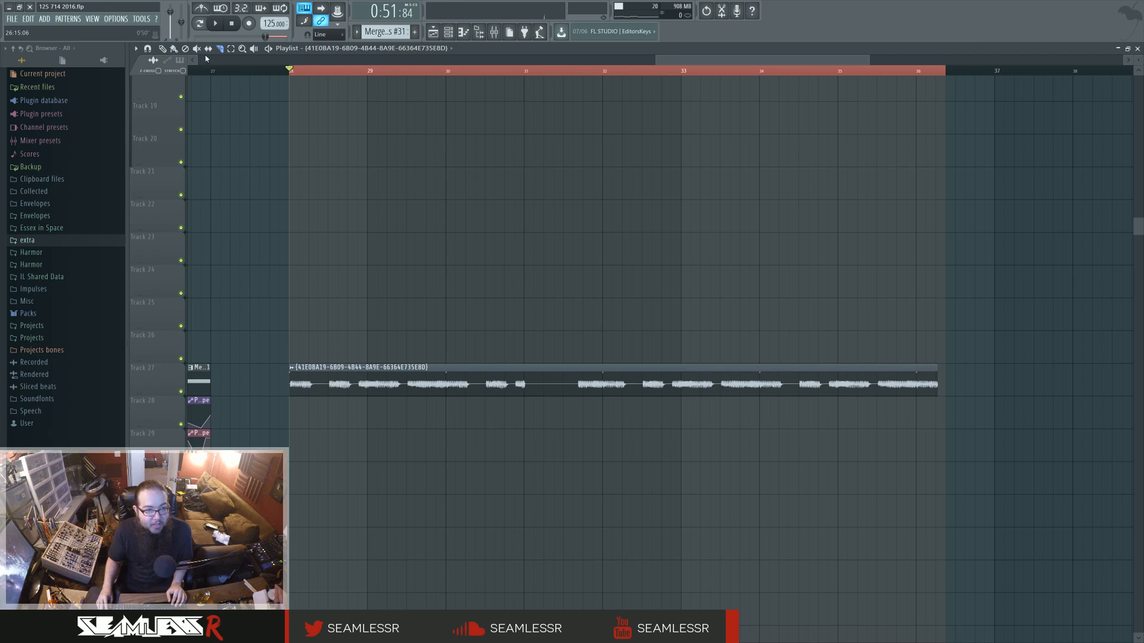
scroll(251, 400, up, 4)
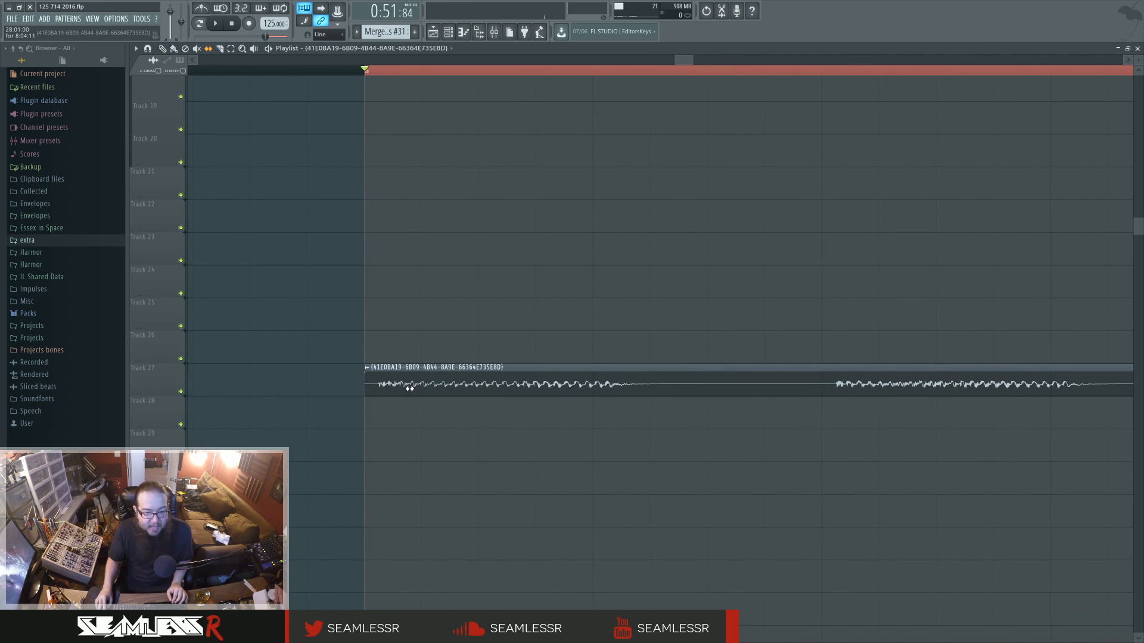
drag(409, 388, 405, 388)
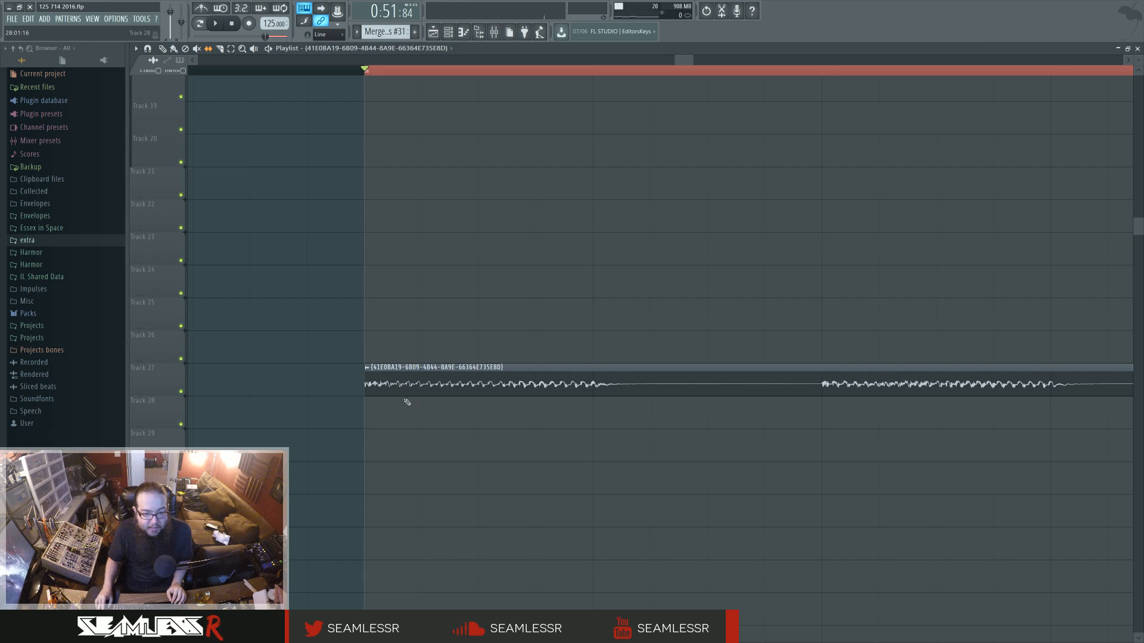
scroll(401, 396, down, 5)
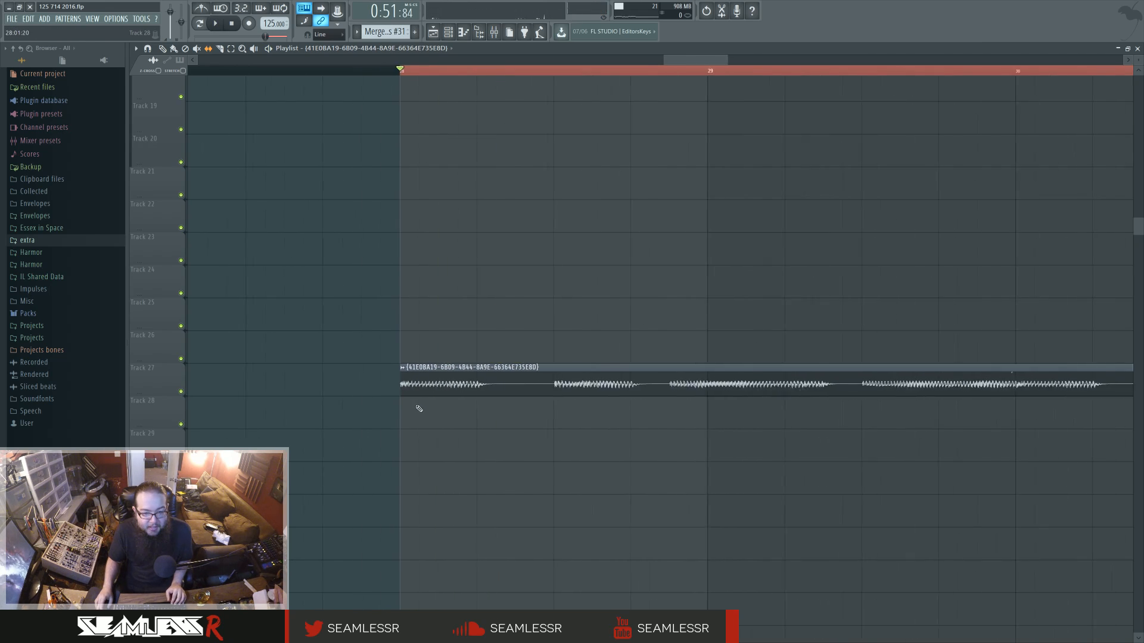
scroll(482, 431, down, 2)
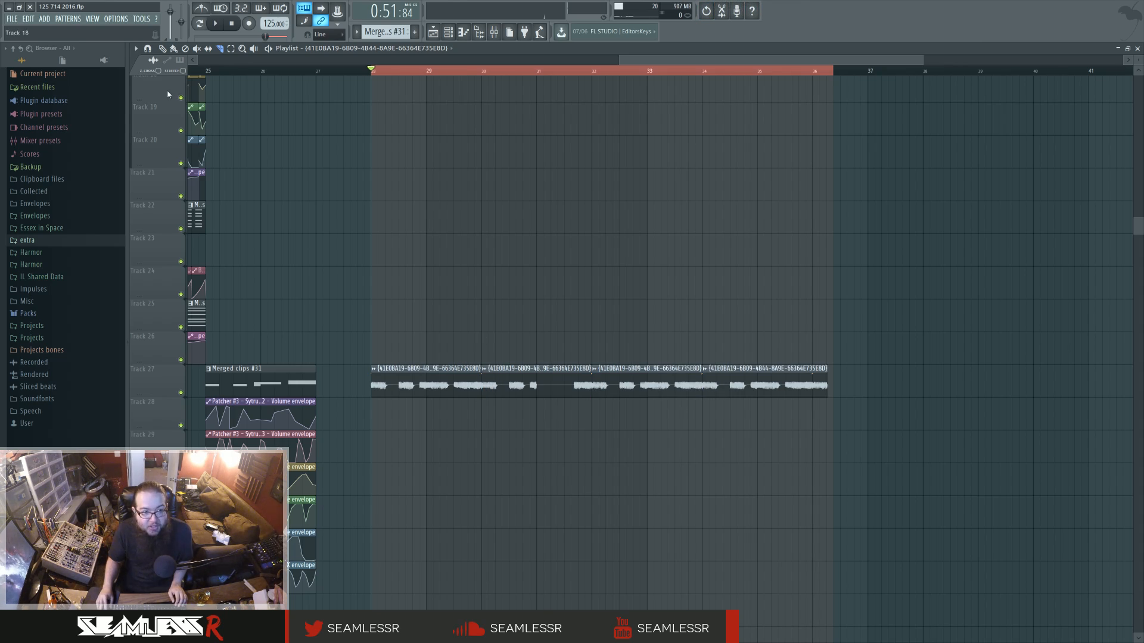
- Move the bar 32 slice to Track 28 at bar 28, and route the panned audio clip channel to mixer Insert 39
drag(679, 378, 402, 411)
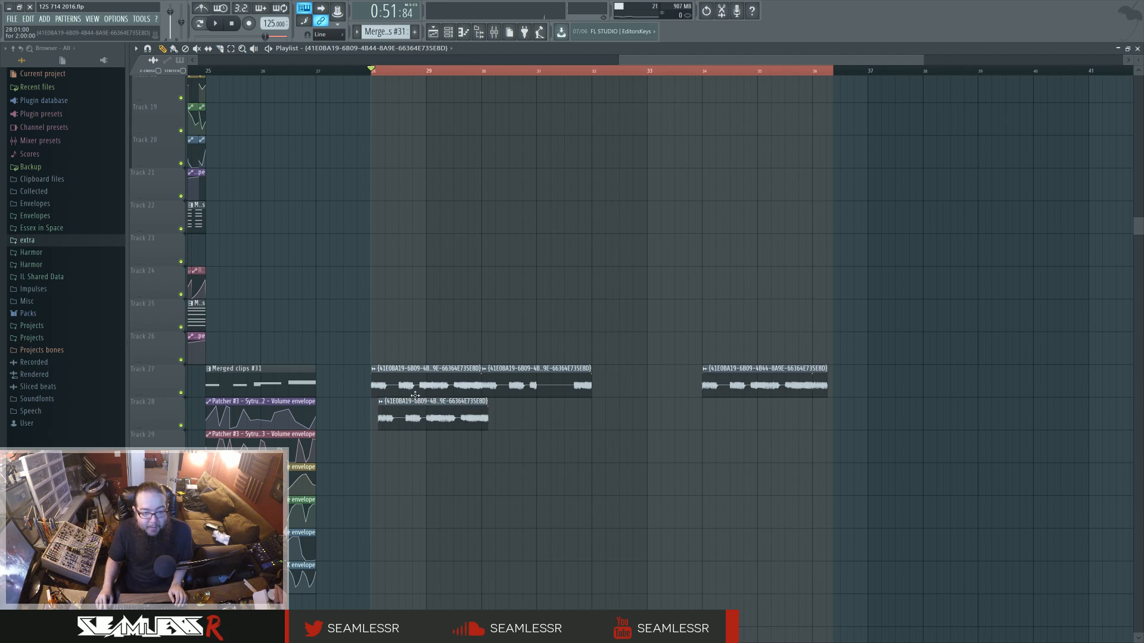
double_click(408, 377)
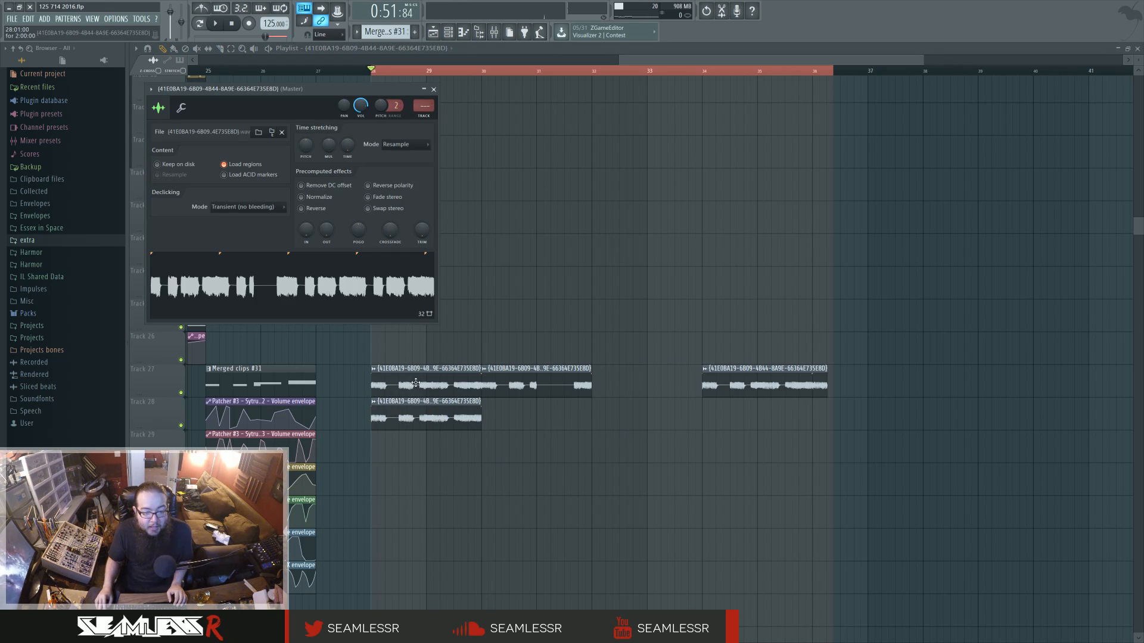
click(426, 116)
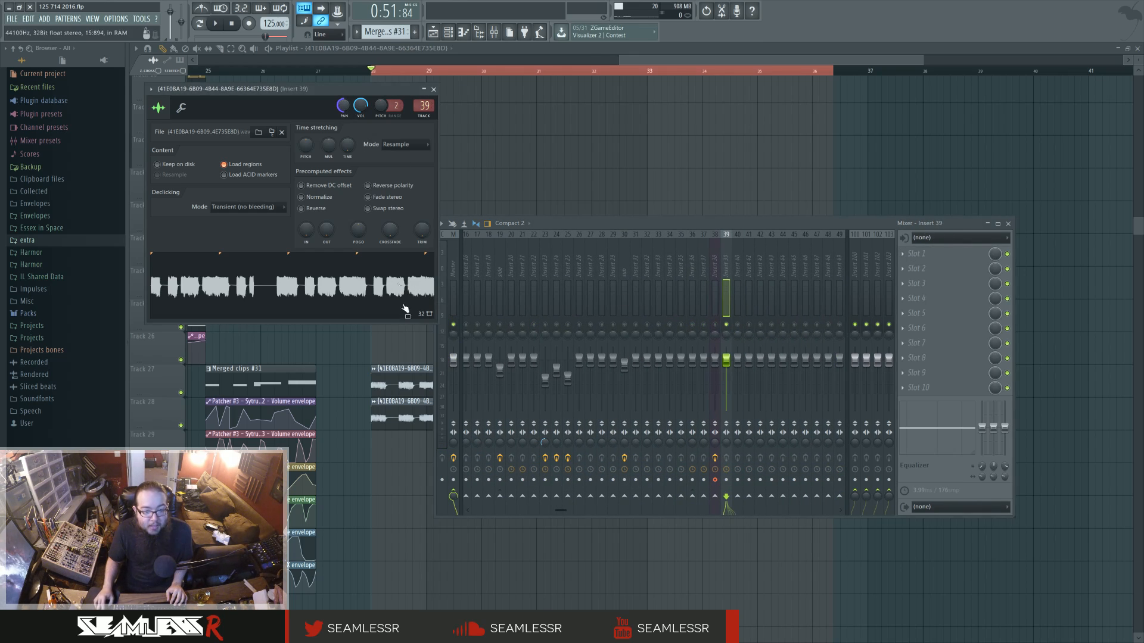
- Make the Track 28 audio clip unique and pan it to the opposite side from the Track 27 clip
click(373, 403)
click(399, 456)
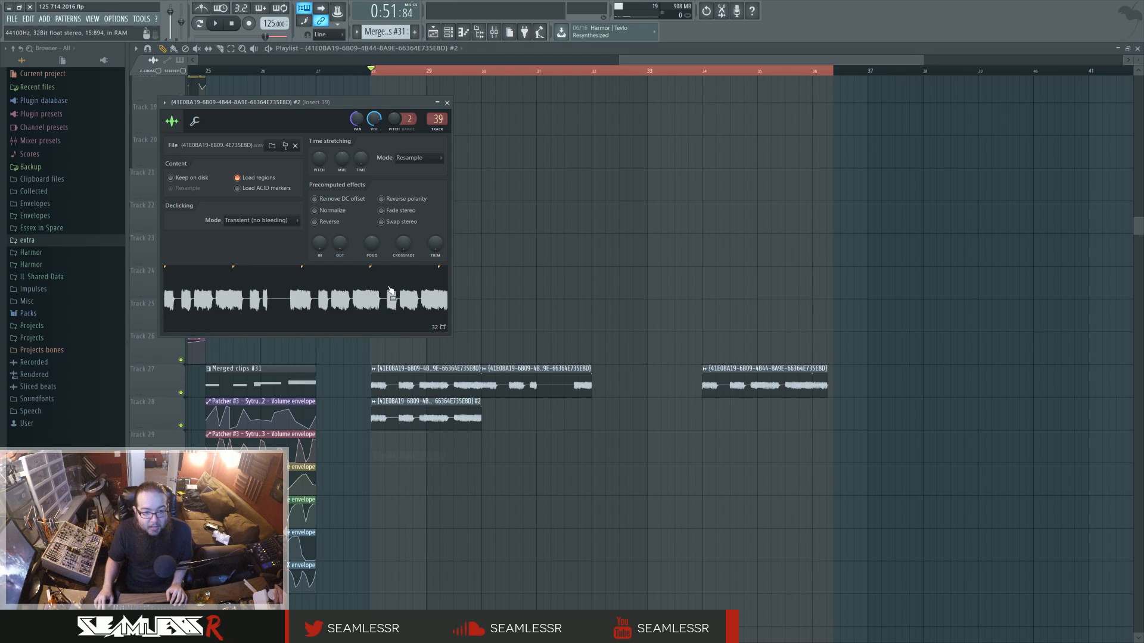
drag(356, 118, 357, 129)
right_click(589, 184)
- Delete the leftover recording slices after bar 30 on Track 27 and shorten the playback loop to bars 28 to 30
key(space)
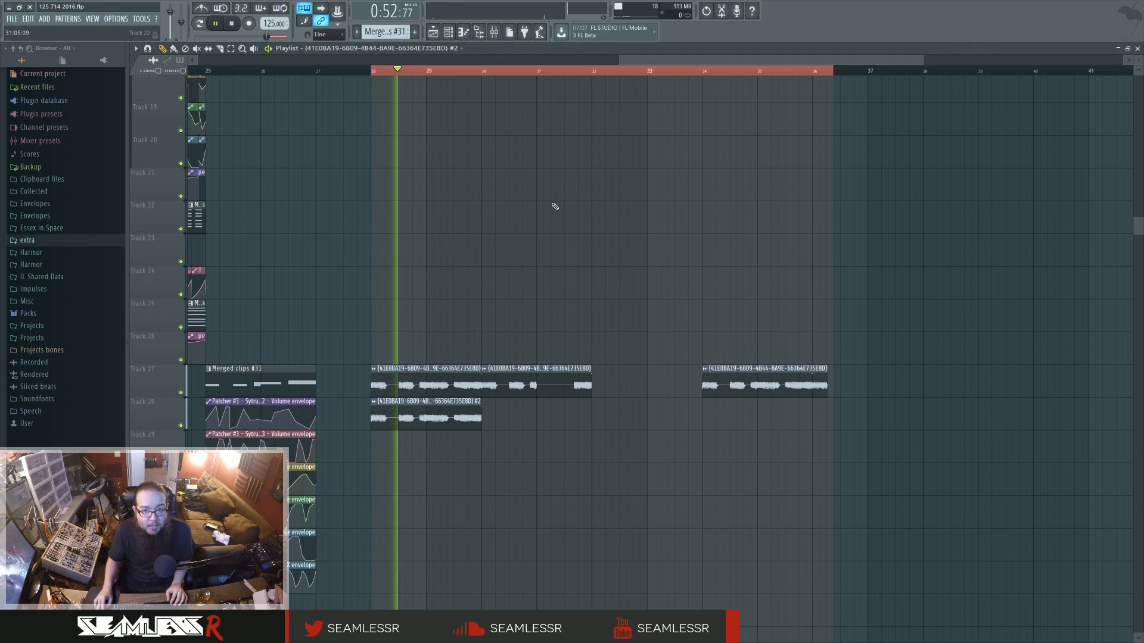
right_click(536, 384)
right_click(723, 388)
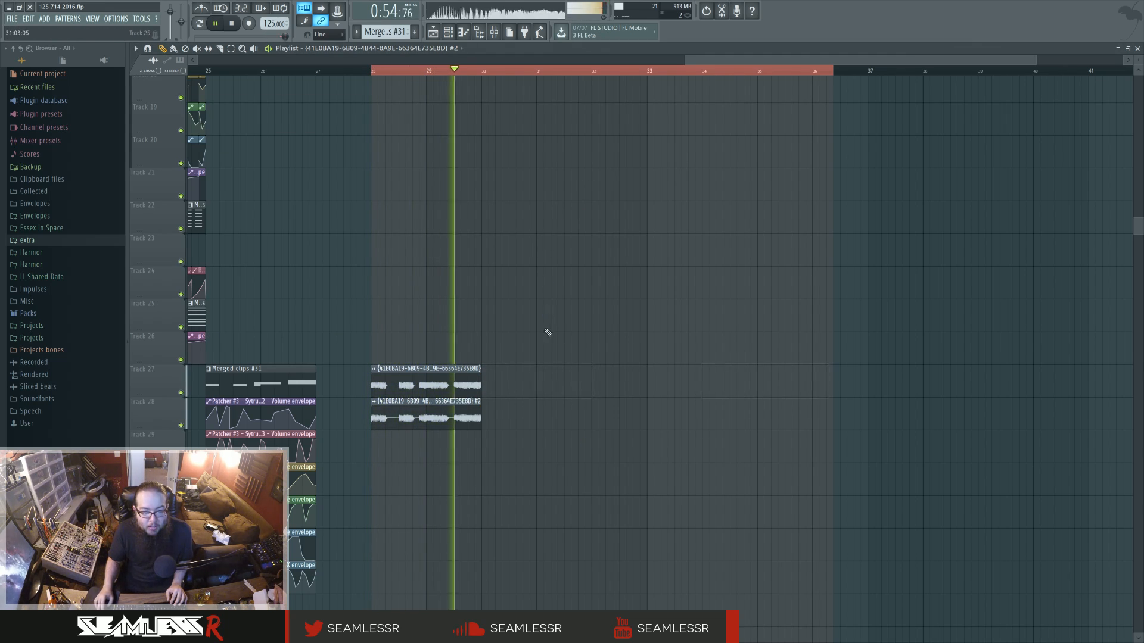
key(space)
drag(815, 75, 501, 78)
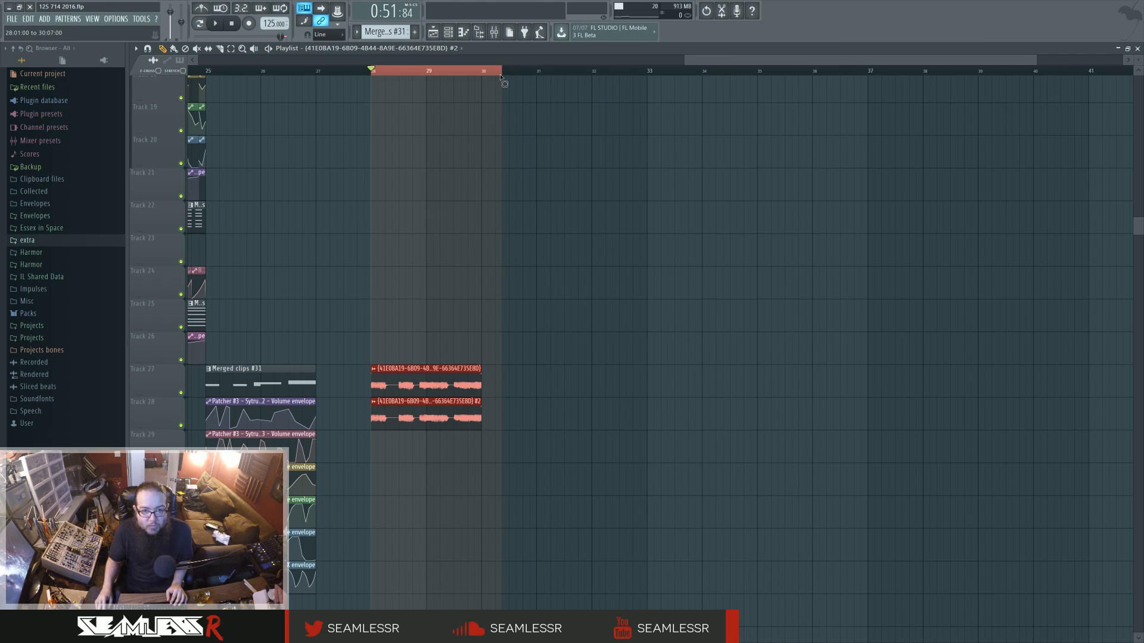
- Play the two layered clips in the loop and lower the level of mixer Insert 39
key(F9)
key(space)
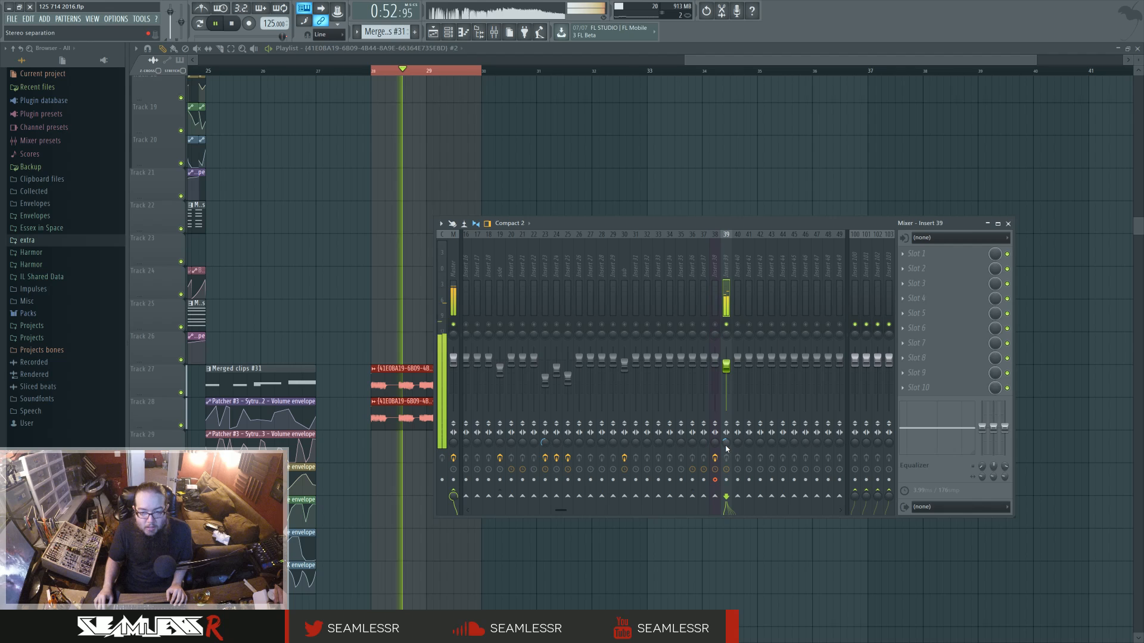
right_click(370, 326)
drag(361, 312, 498, 314)
key(space)
right_click(552, 311)
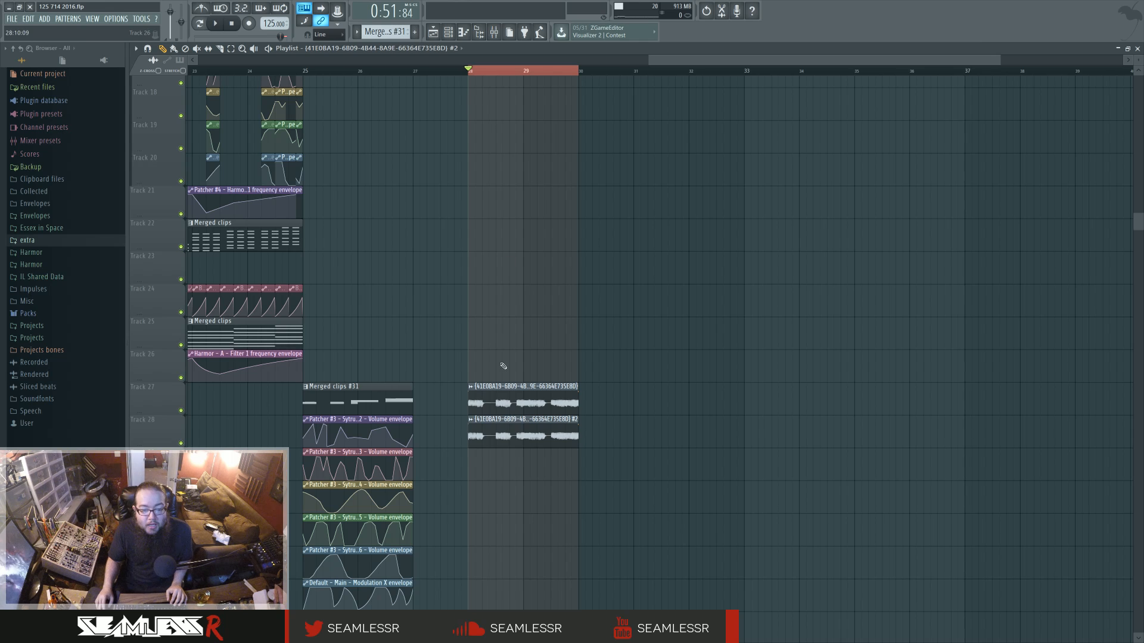
- Load Fruity parametric EQ 2 into slot 1 of Insert 39 and set its band 4 to Band pass
scroll(503, 366, up, 6)
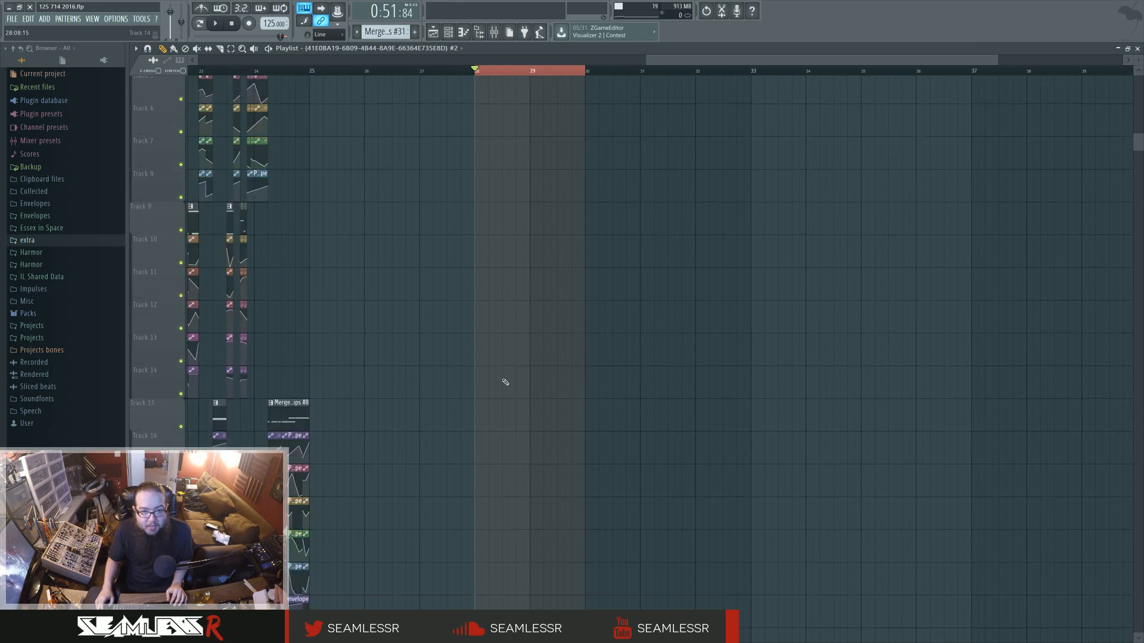
scroll(505, 382, down, 7)
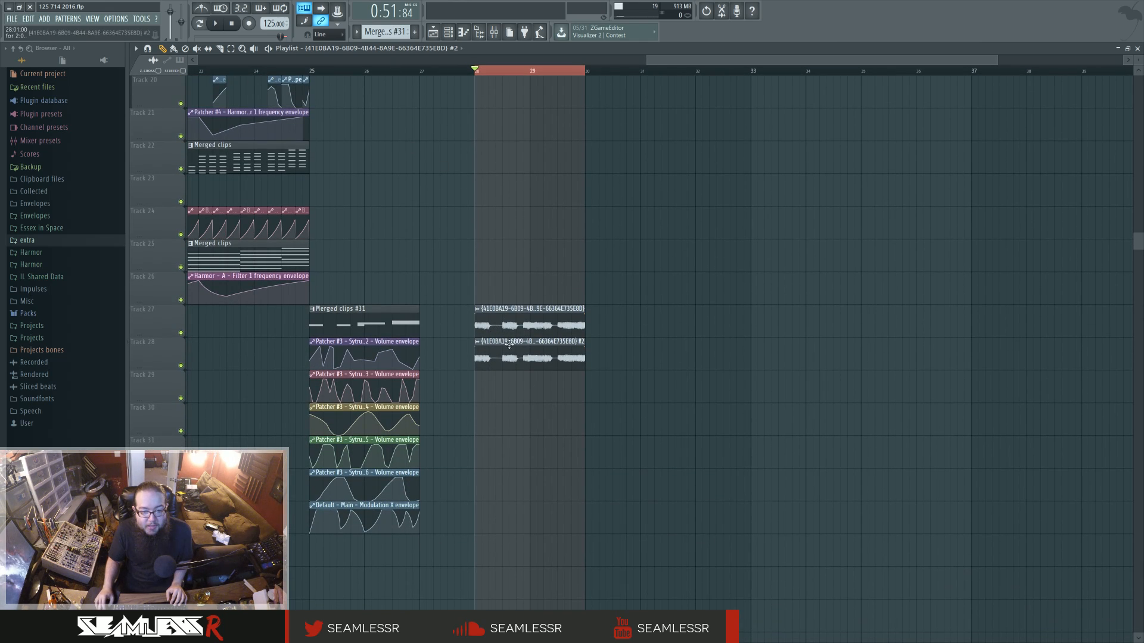
click(494, 32)
click(941, 255)
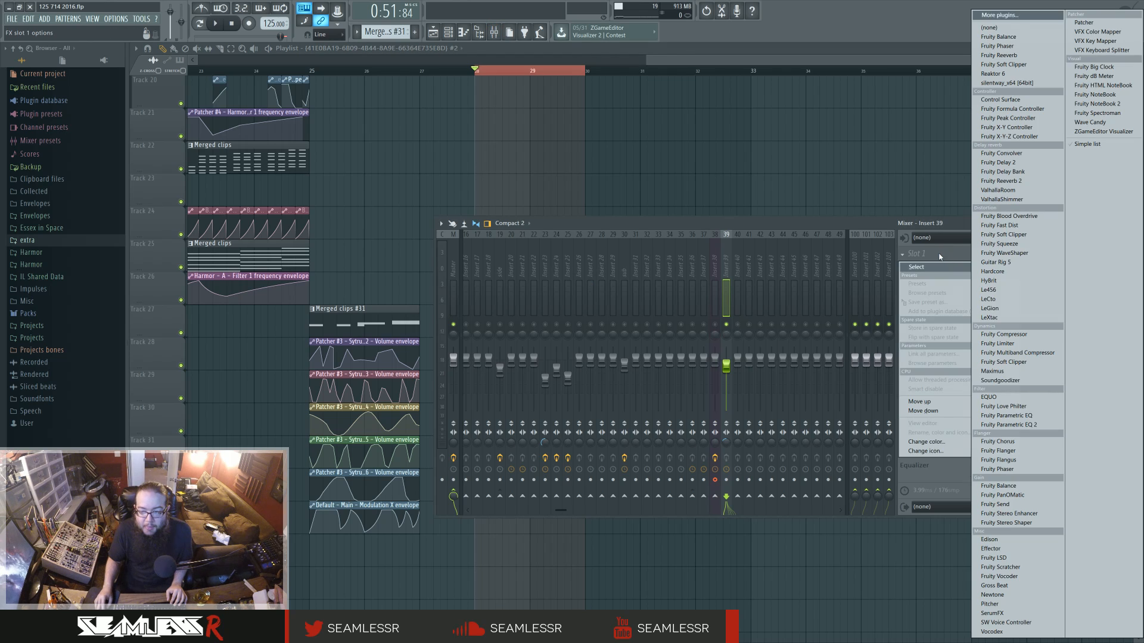
click(1042, 424)
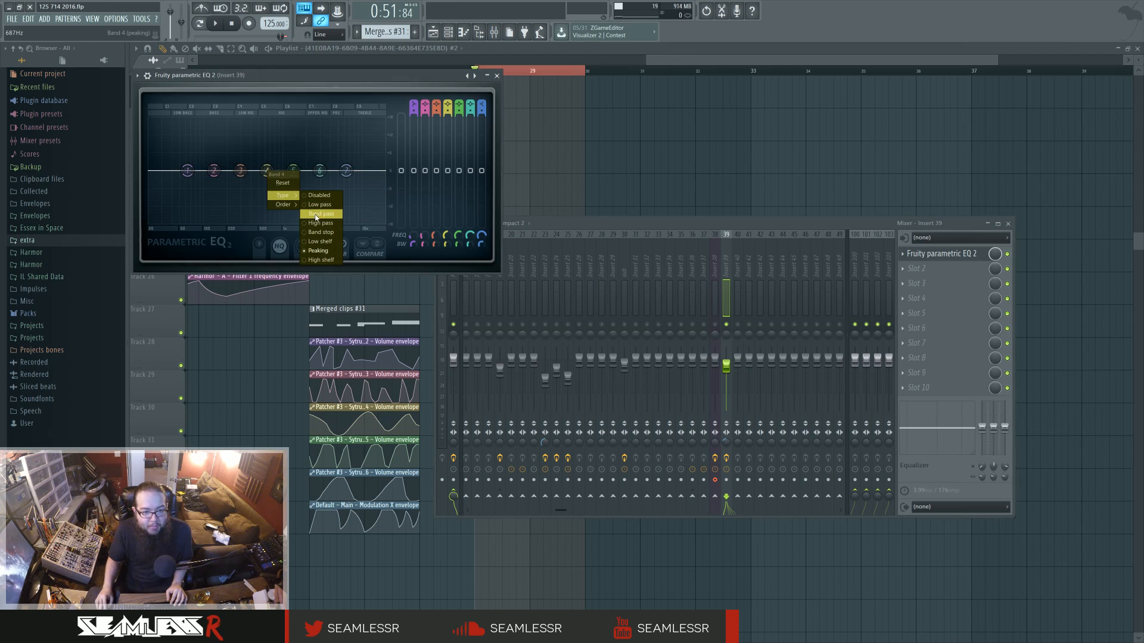
click(318, 214)
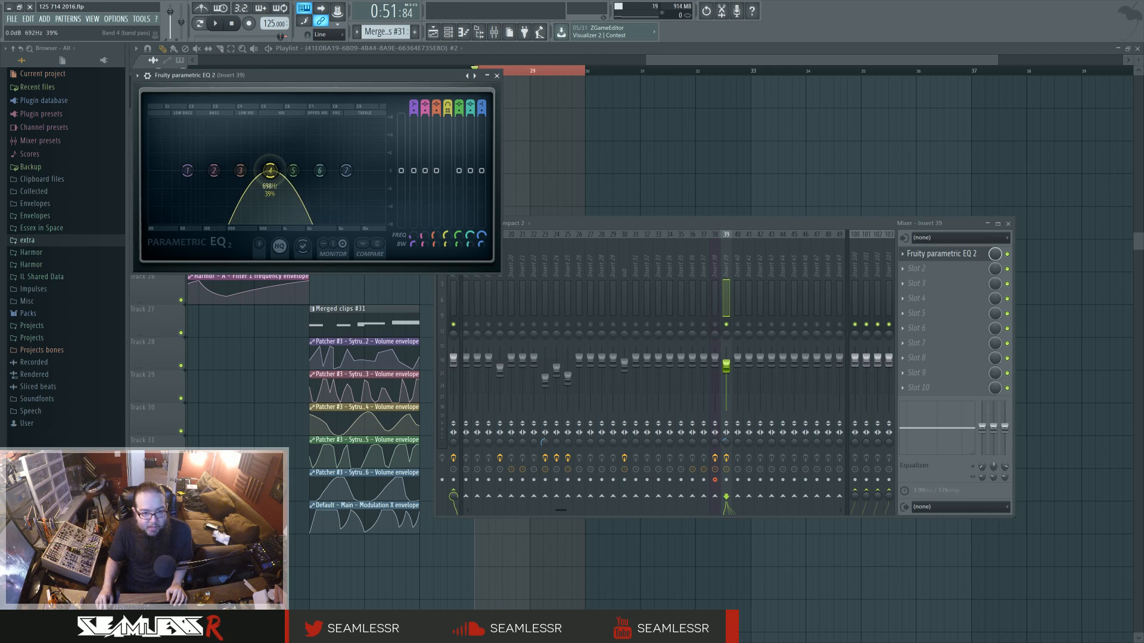
- Create automation clips for the frequency and width of band 4 in the Insert 39 EQ
right_click(446, 235)
click(484, 295)
right_click(448, 246)
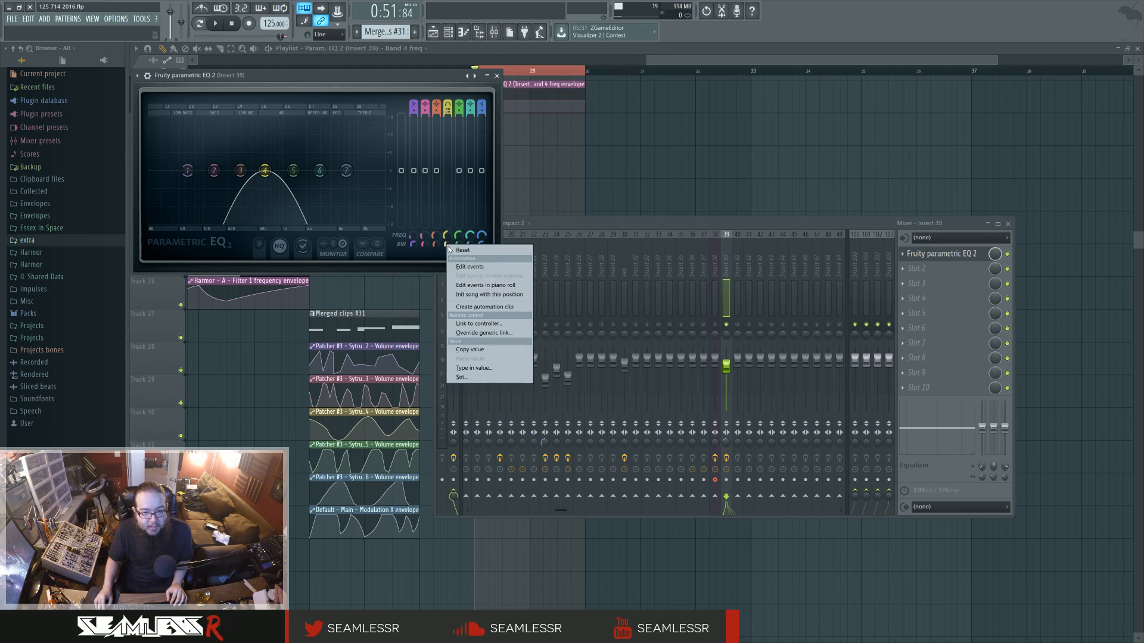
click(480, 308)
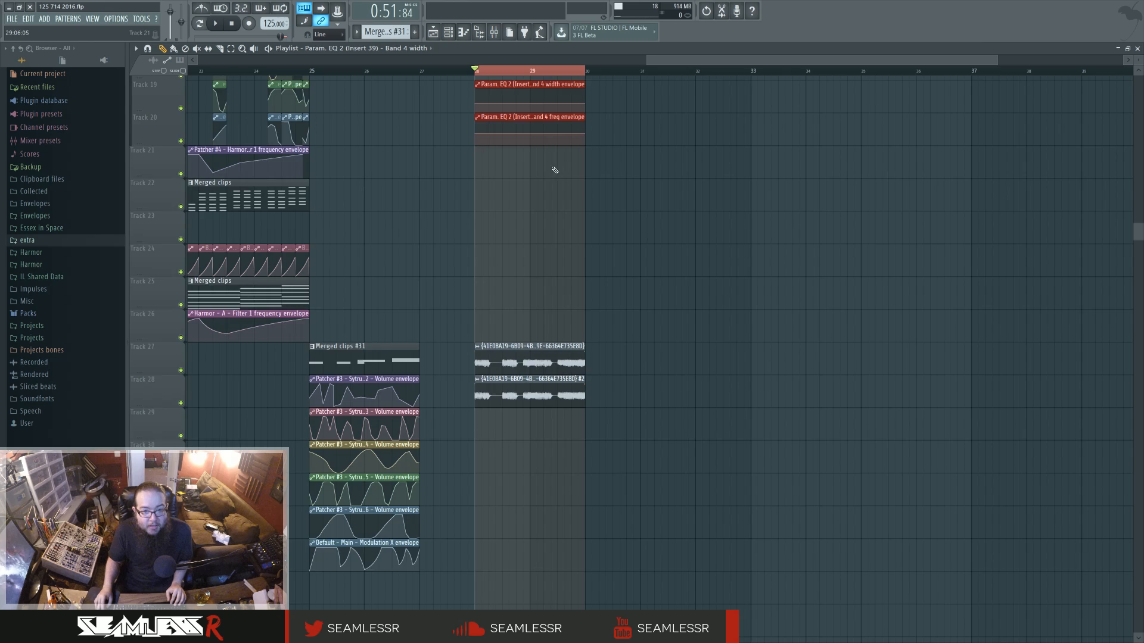
- Move the band 4 width and frequency automation clips to Tracks 29 and 30, directly beneath the two audio clips
scroll(625, 355, up, 10)
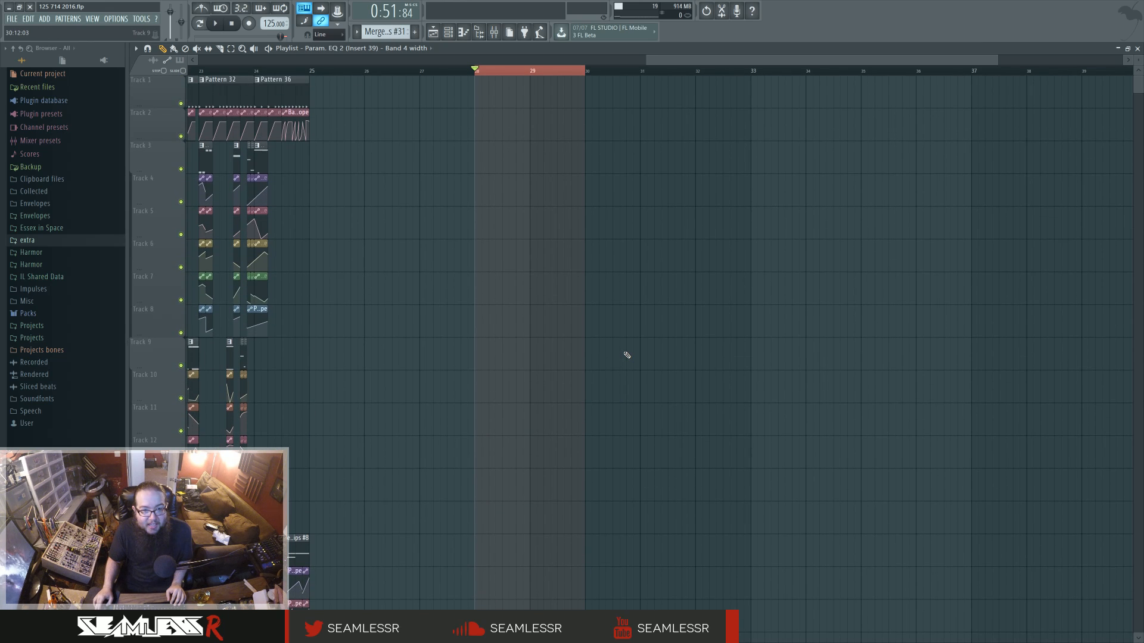
scroll(627, 355, down, 10)
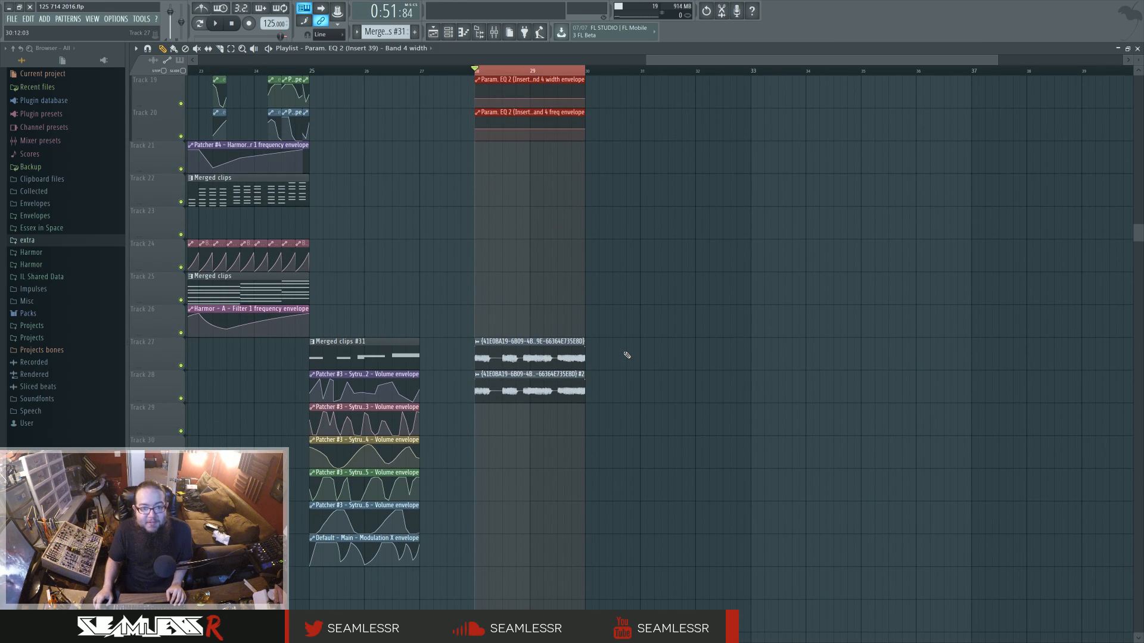
scroll(625, 241, up, 1)
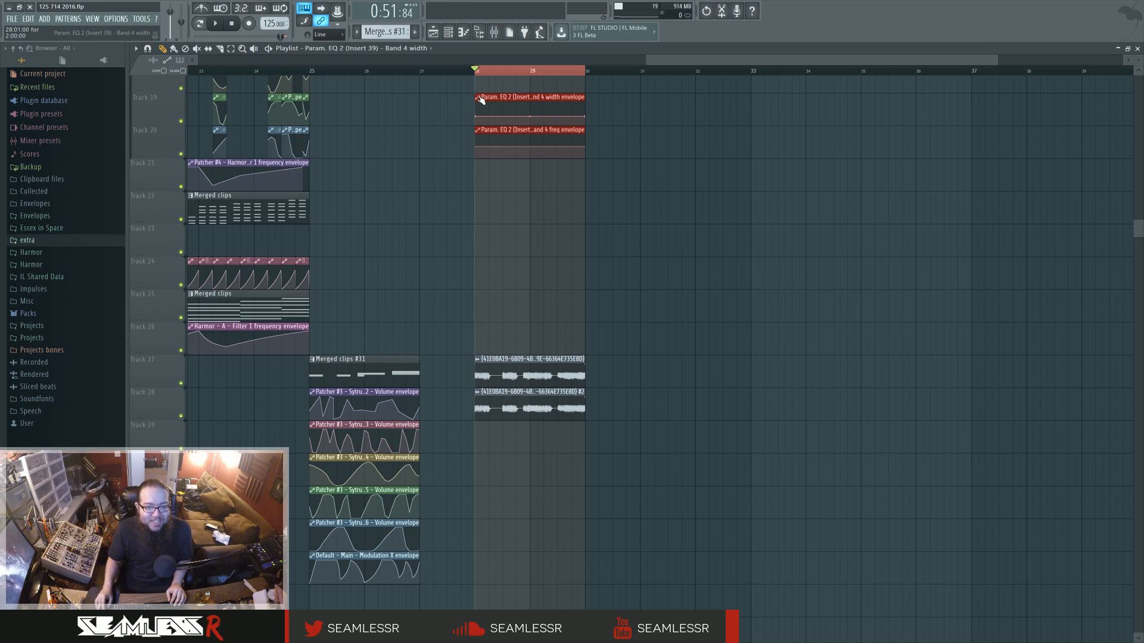
drag(499, 97, 502, 458)
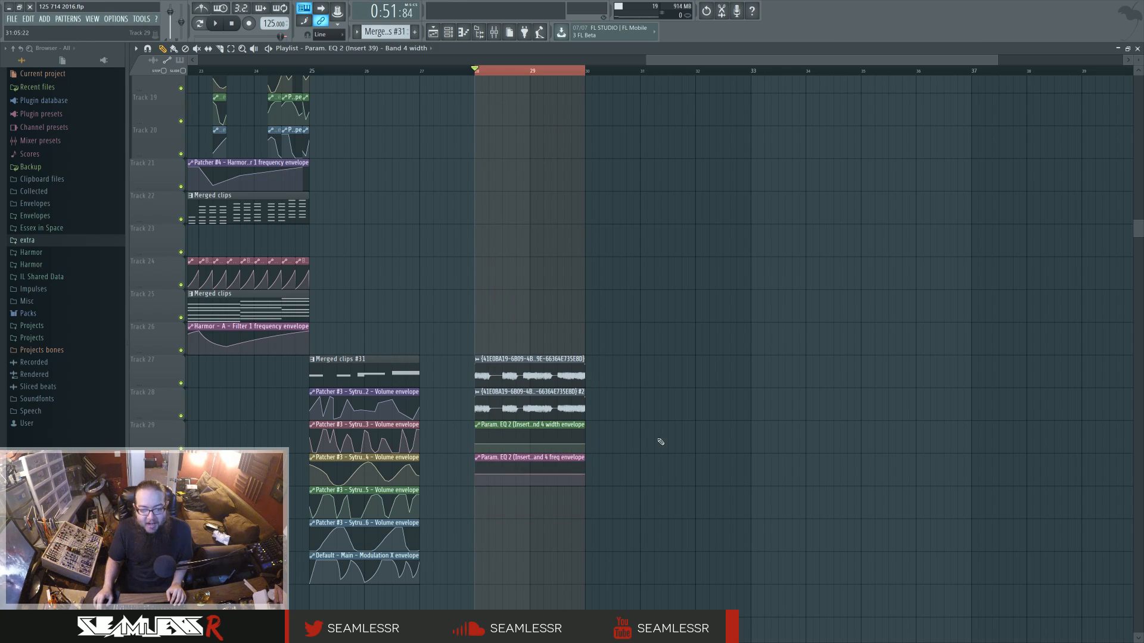
scroll(503, 442, up, 3)
scroll(513, 450, down, 3)
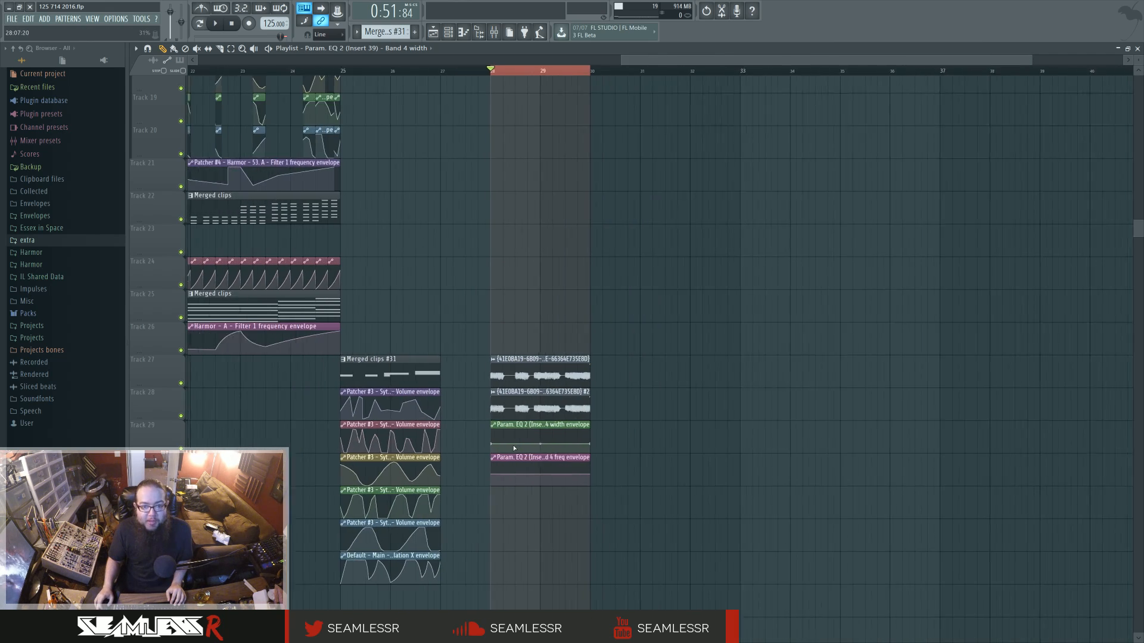
scroll(600, 469, up, 6)
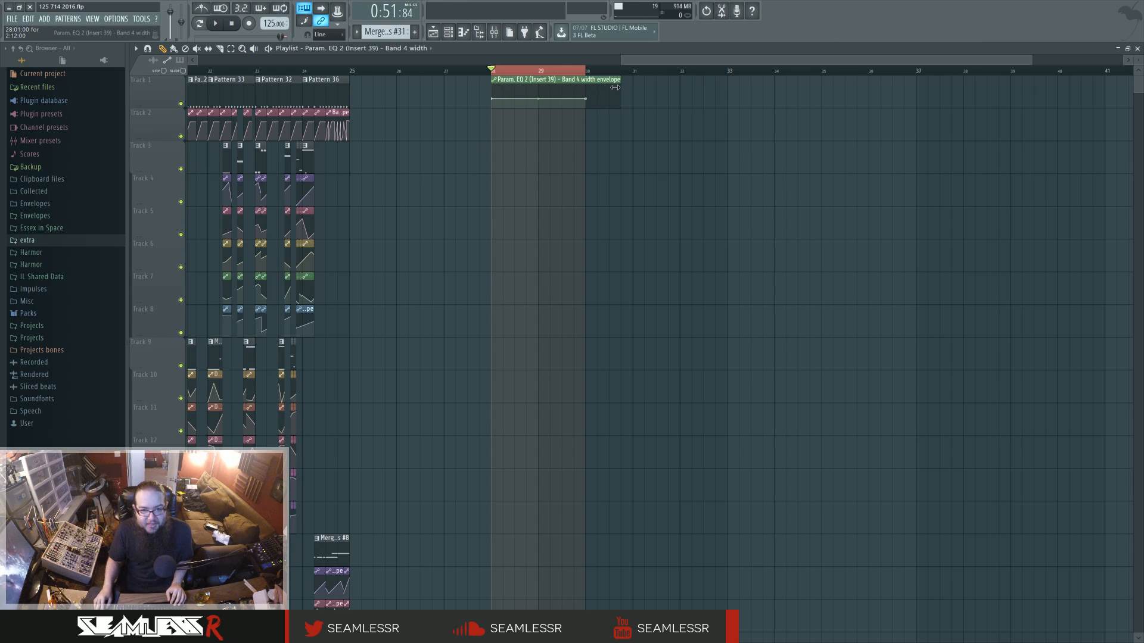
right_click(573, 86)
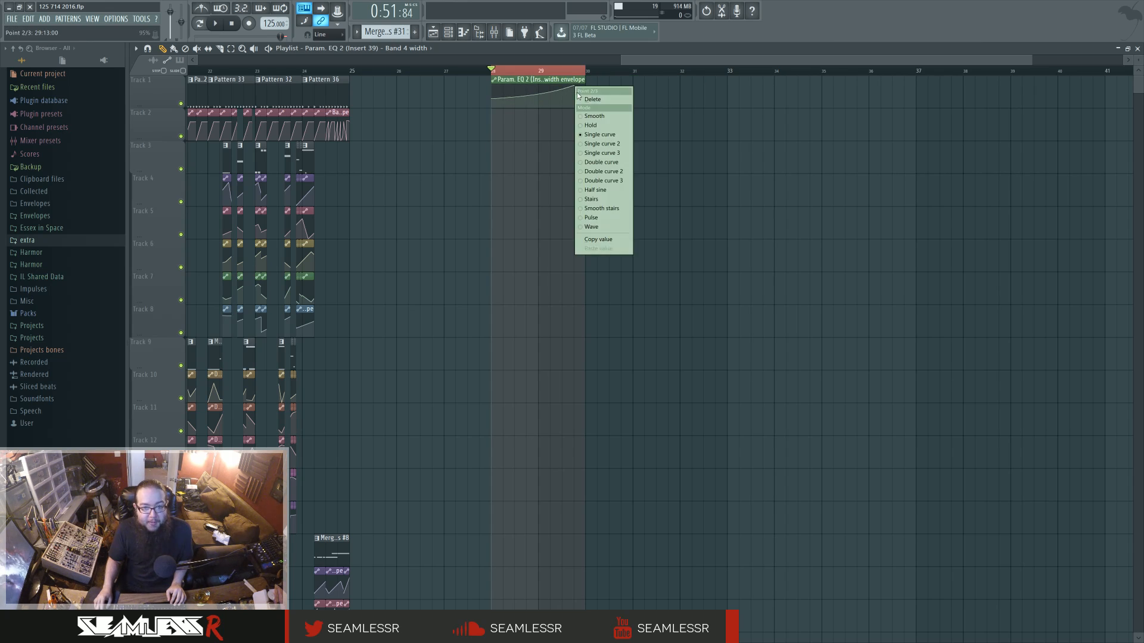
click(587, 101)
right_click(550, 81)
- Review the playlist arrangement from the earlier bars through the new audio and EQ automation clips at bar 28
scroll(742, 227, left, 5)
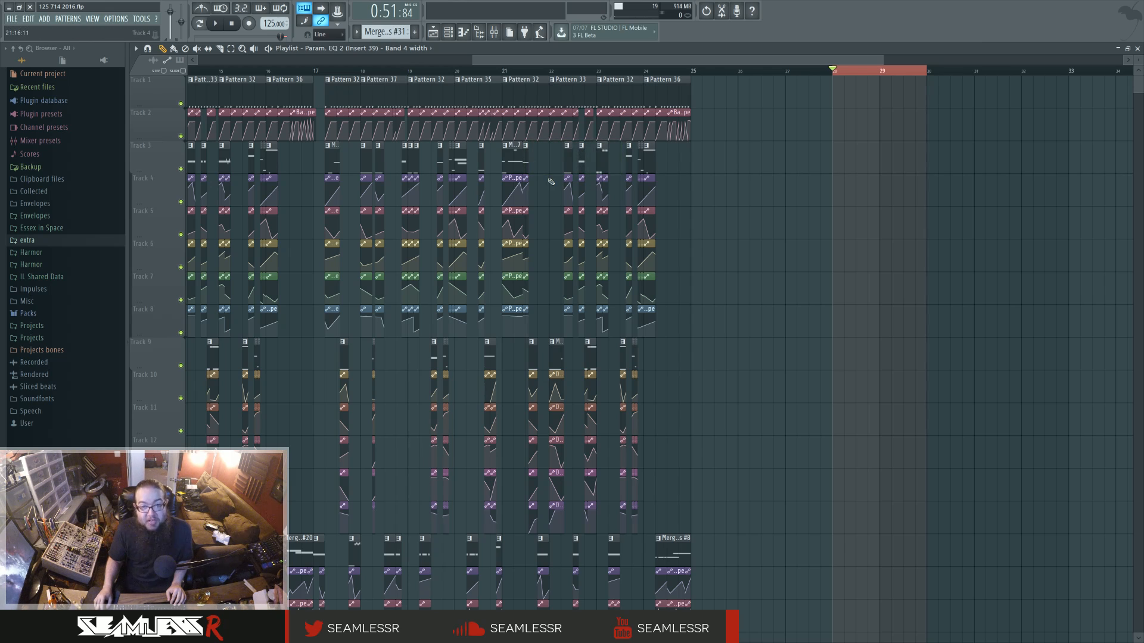
scroll(528, 219, down, 10)
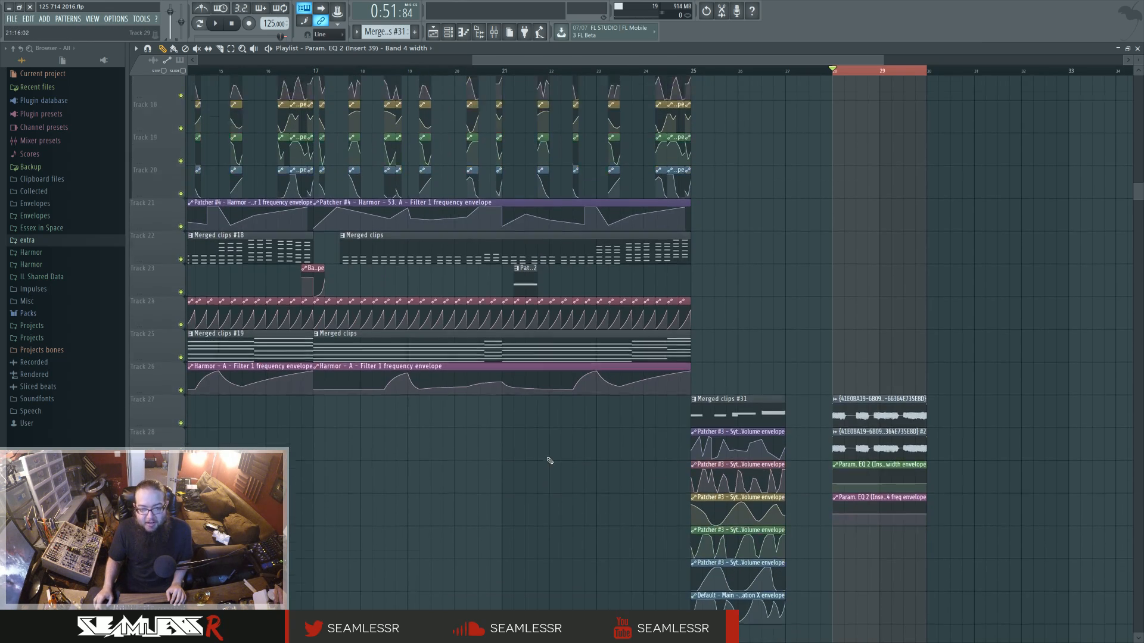
scroll(536, 432, up, 10)
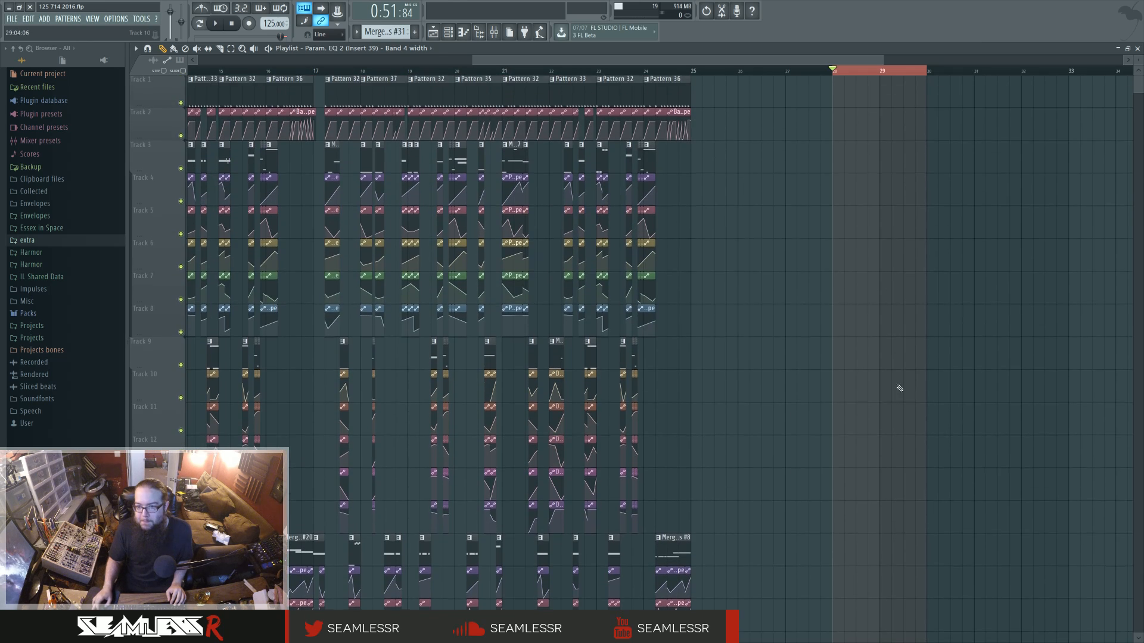
scroll(897, 388, right, 5)
scroll(455, 413, down, 15)
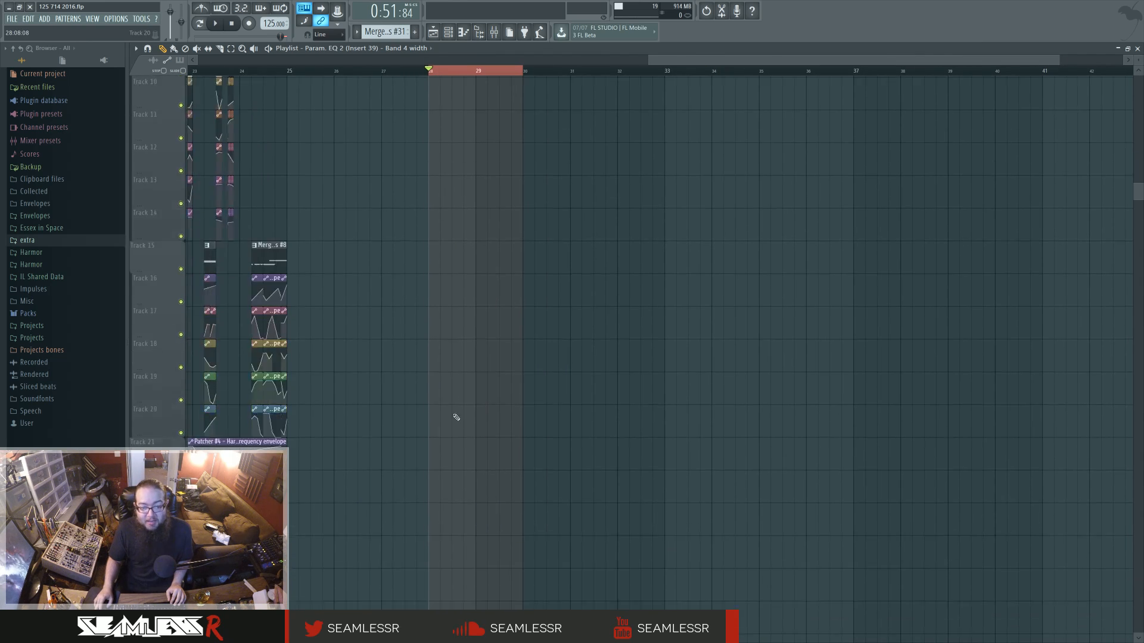
scroll(476, 477, left, 1)
scroll(481, 501, left, 1)
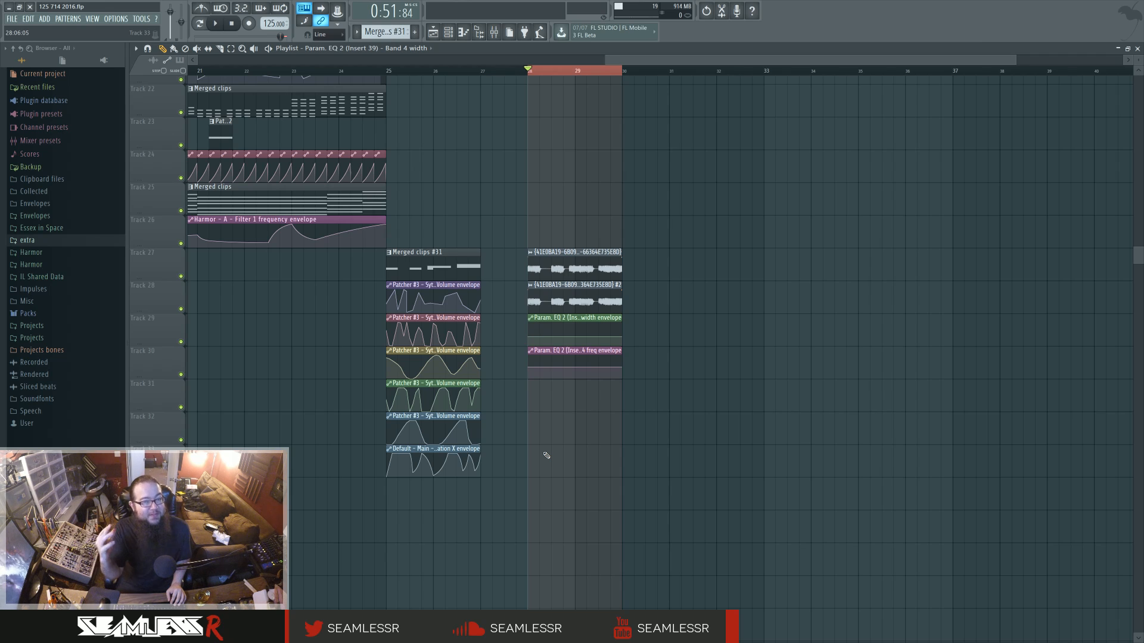
scroll(547, 455, up, 2)
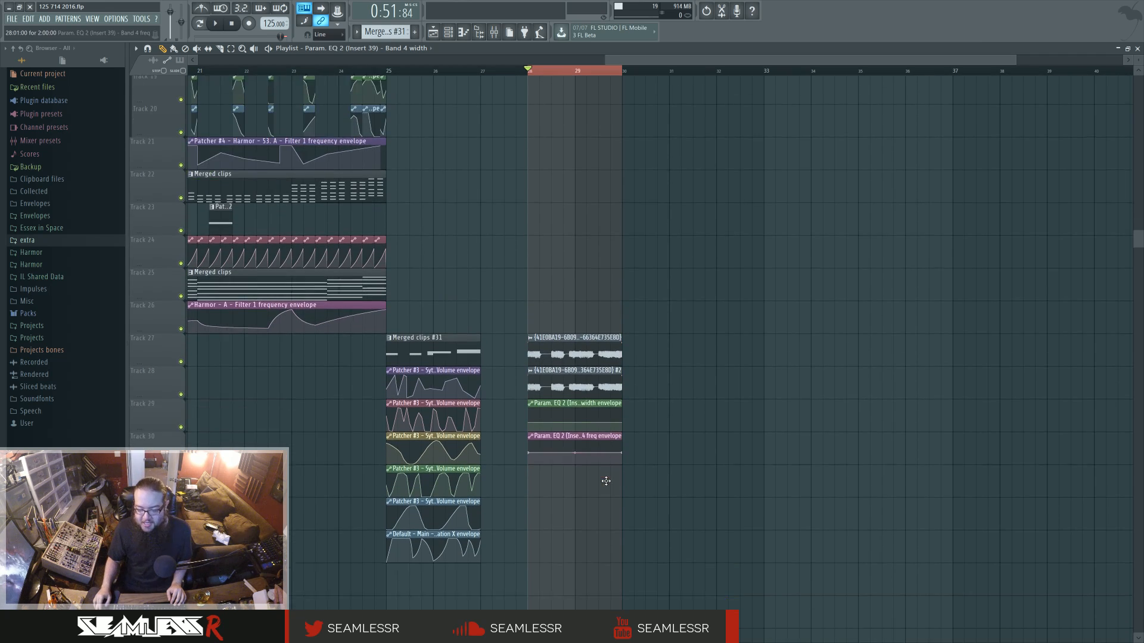
- Swap the two EQ automation clips so band 4 frequency sits on Track 29 and band 4 width on Track 30
ctrl+scroll(605, 493, up, 3)
scroll(519, 477, left, 1)
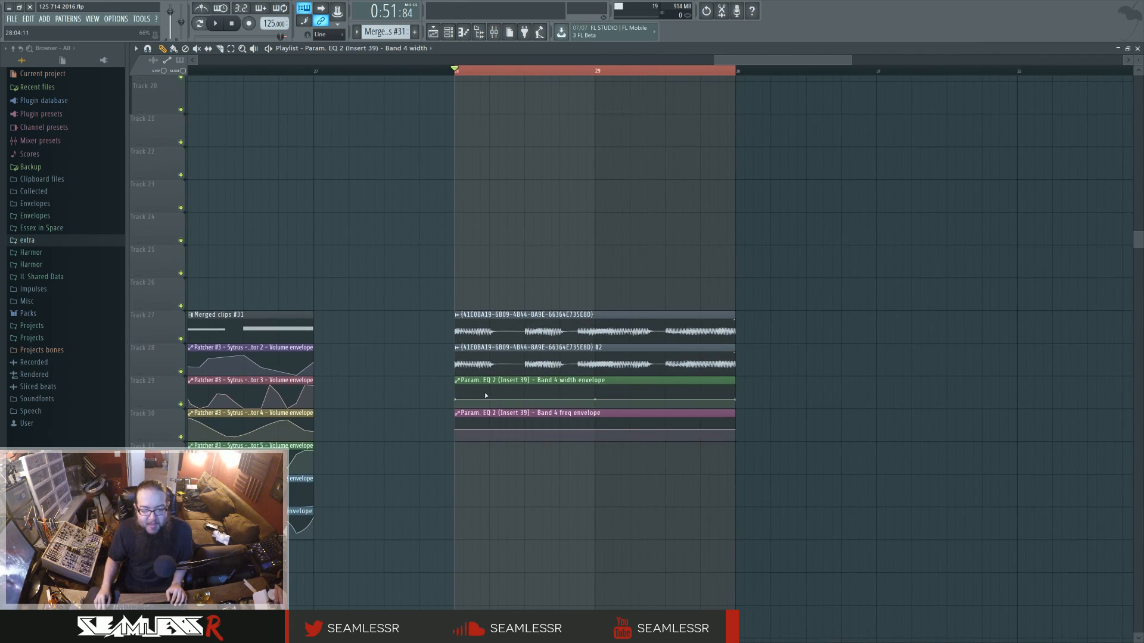
drag(485, 396, 481, 480)
mouse_move(484, 417)
mouse_down()
mouse_move(484, 379)
mouse_move(483, 410)
mouse_up()
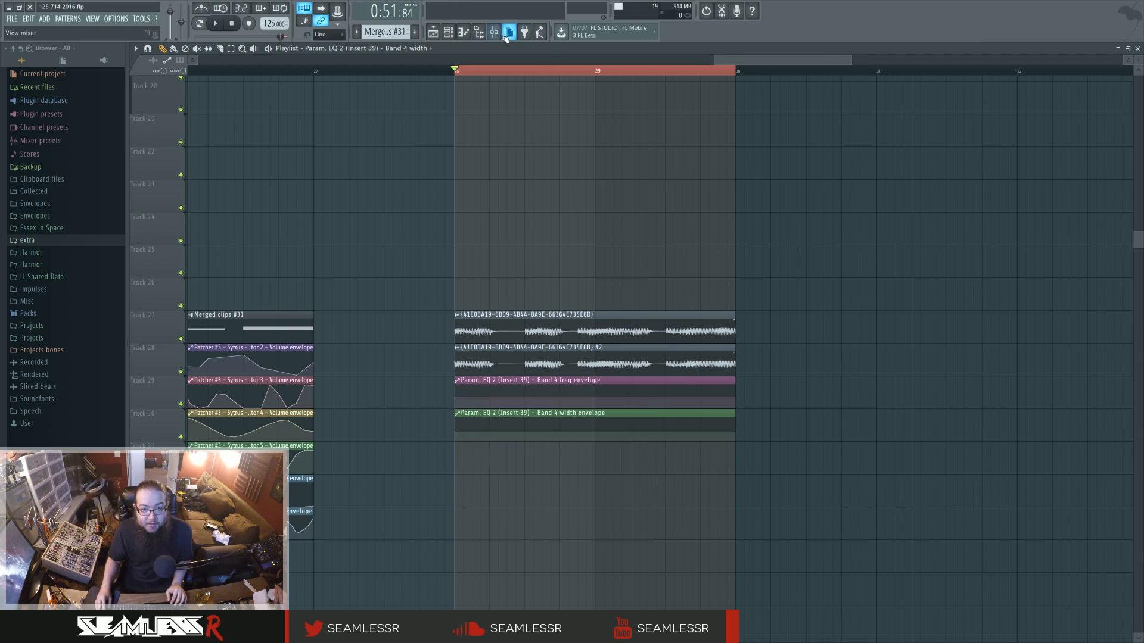
- Check the band 4 shape in the parametric EQ on Insert 39
click(505, 36)
click(942, 253)
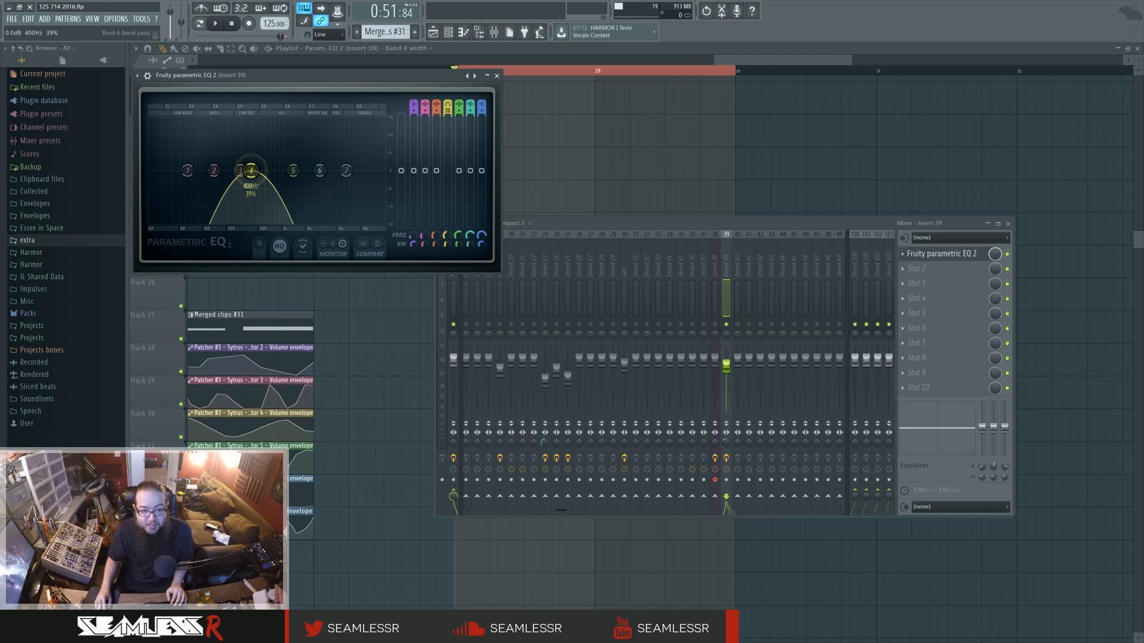
key(F12)
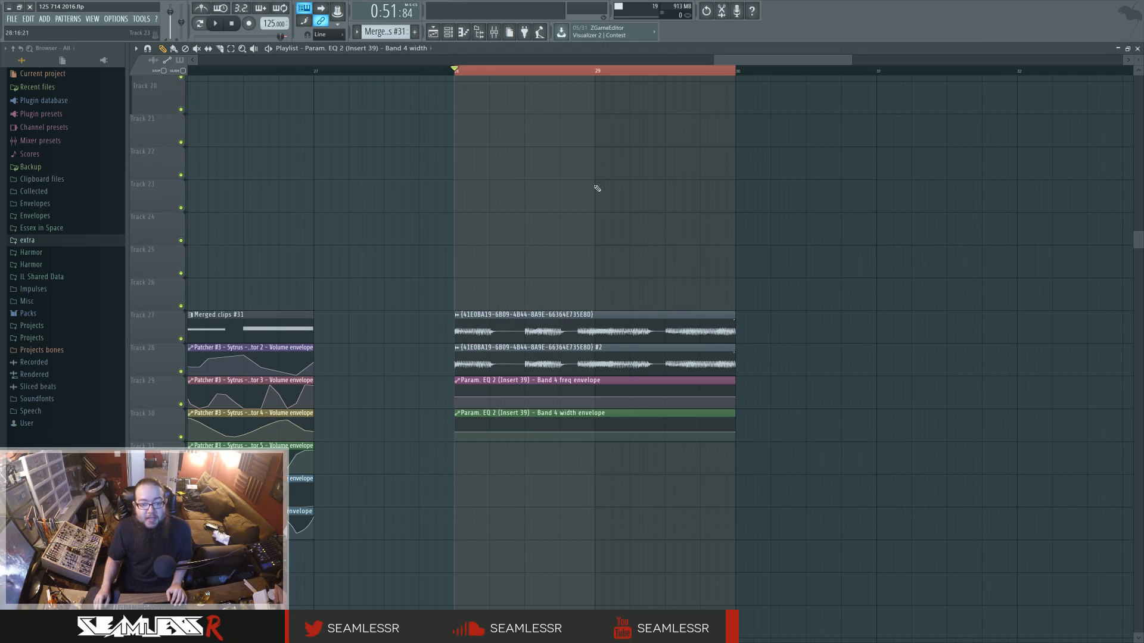
- Shape a short peak at 28:02 in the band 4 frequency envelope, falling to a low point at 28:04, while auditioning it
scroll(576, 399, up, 3)
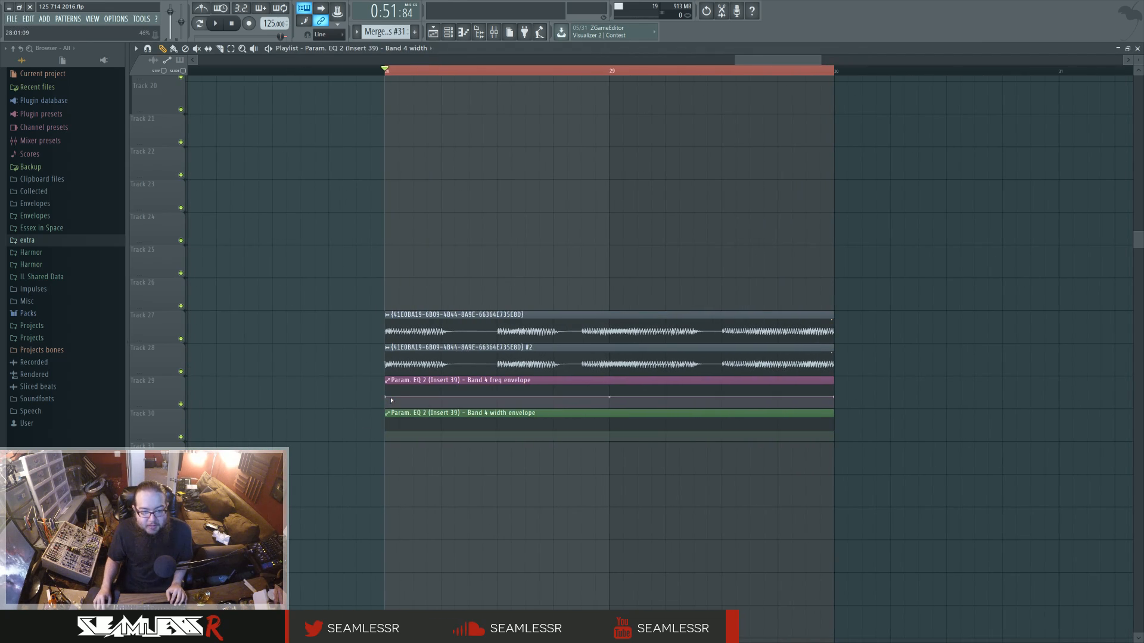
right_click(427, 406)
key(space)
key(space)
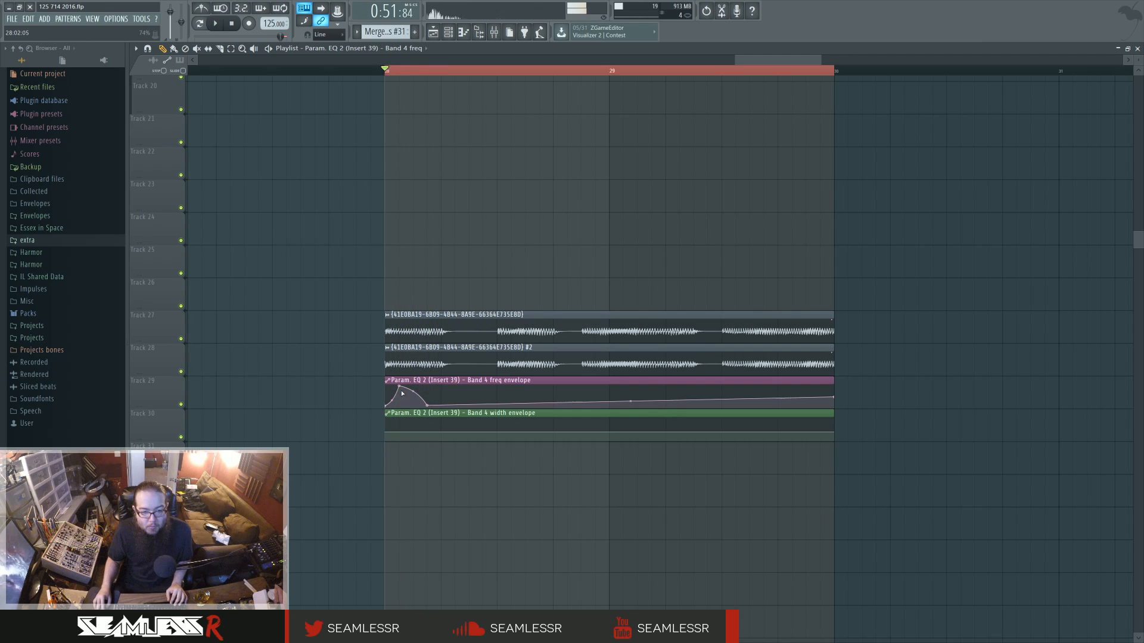
key(space)
drag(399, 389, 400, 394)
key(space)
key(space)
key(space)
key(space)
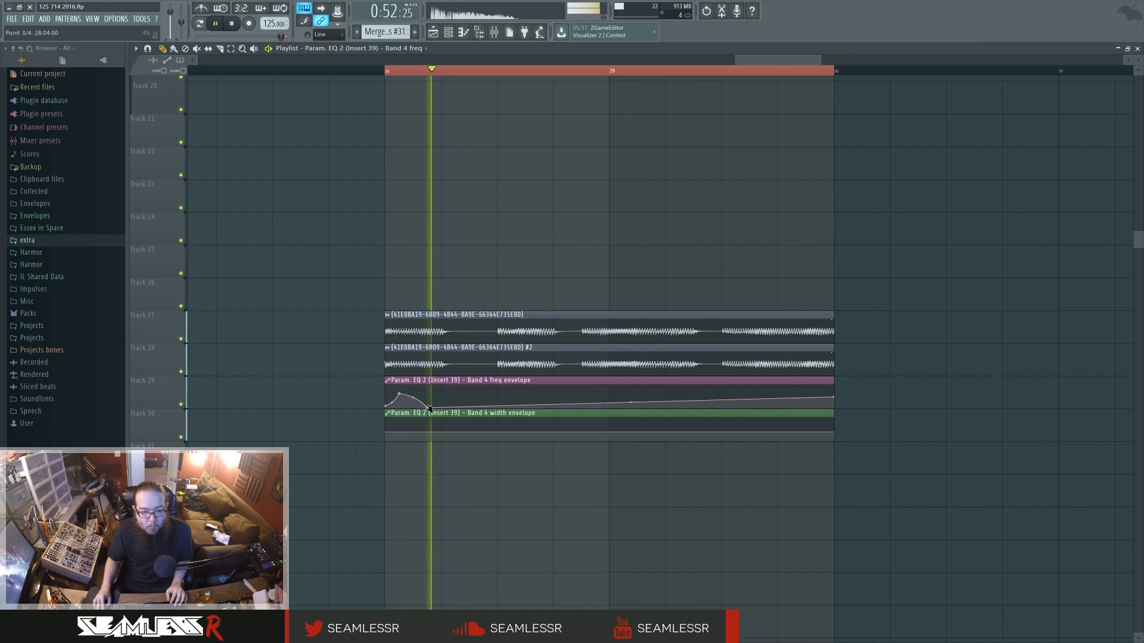
- Add frequency envelope peaks at 28:10 and 28:13, with low points at 28:09, 28:11 and 28:15
right_click(497, 408)
right_click(510, 393)
right_click(525, 407)
key(space)
key(space)
right_click(553, 396)
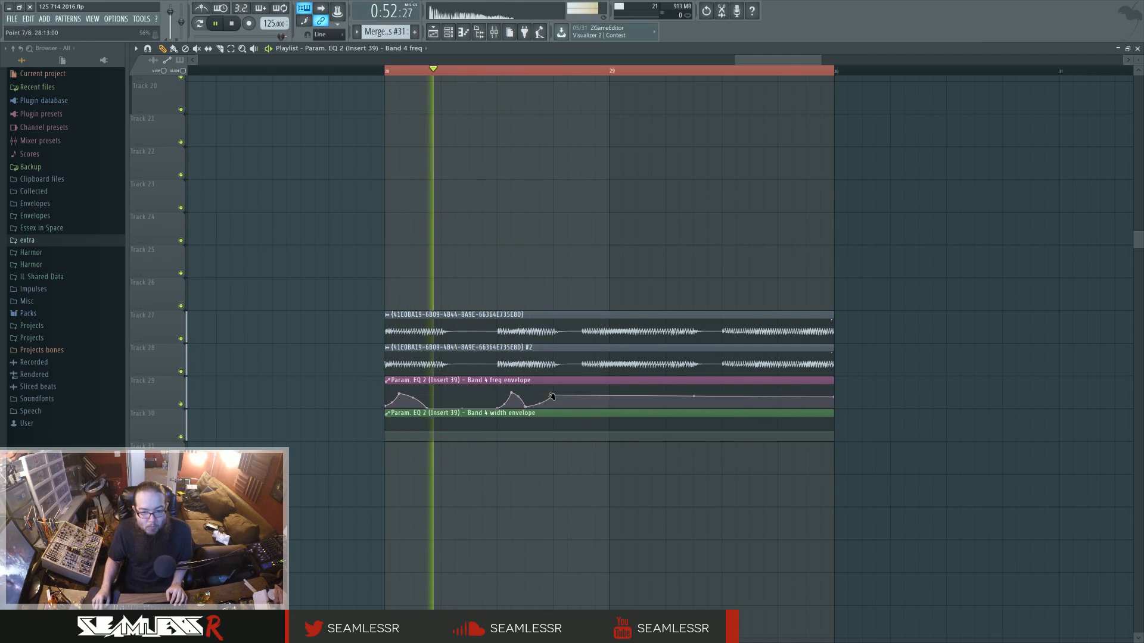
right_click(581, 407)
- Extend the frequency envelope with a high peak at the start of bar 29, a small rise at 29:05 and a jump at 29:07
right_click(609, 389)
right_click(623, 406)
right_click(665, 401)
right_click(693, 407)
right_click(695, 393)
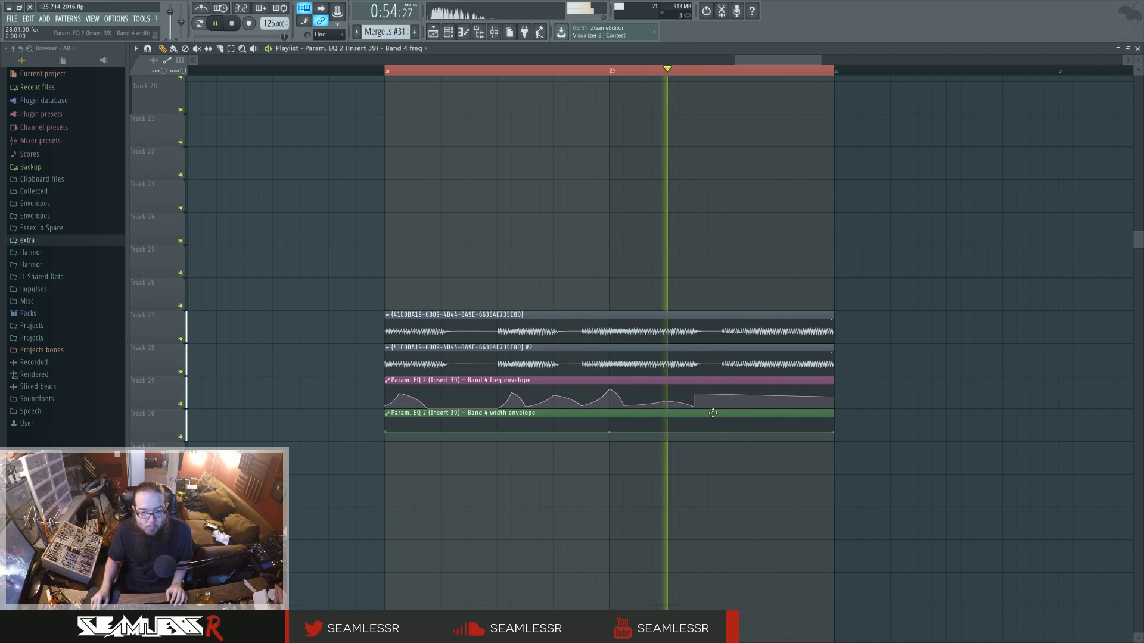
- Add a tall frequency envelope peak at 29:14 and remove the low point at 29:07 to smooth out the jump
right_click(736, 402)
right_click(750, 406)
right_click(792, 388)
right_click(806, 401)
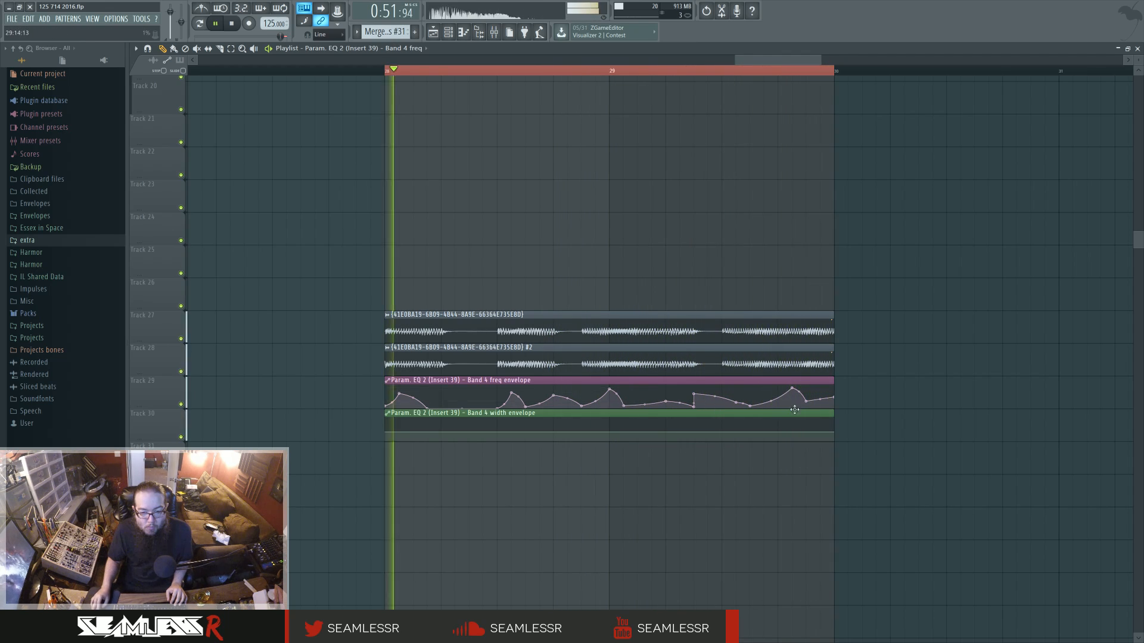
right_click(694, 408)
- Shape the first part of the band 4 width envelope with peaks at 28:02, 28:10 and 28:13, dipping to 28:15
click(711, 421)
right_click(399, 426)
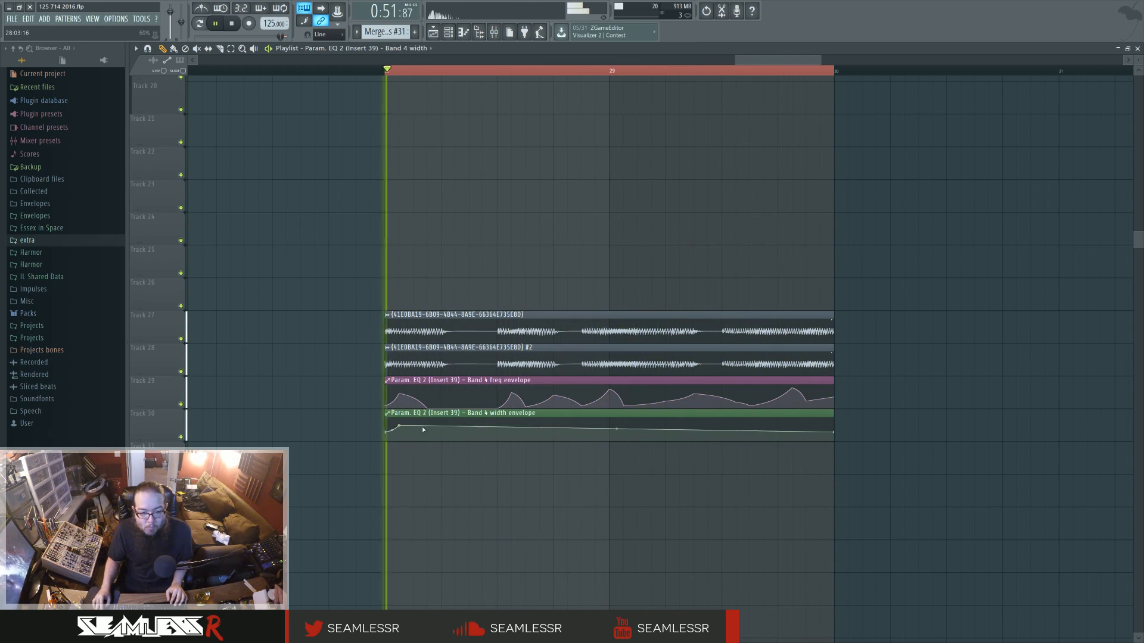
right_click(427, 433)
right_click(497, 438)
right_click(511, 428)
right_click(525, 440)
right_click(554, 428)
right_click(581, 440)
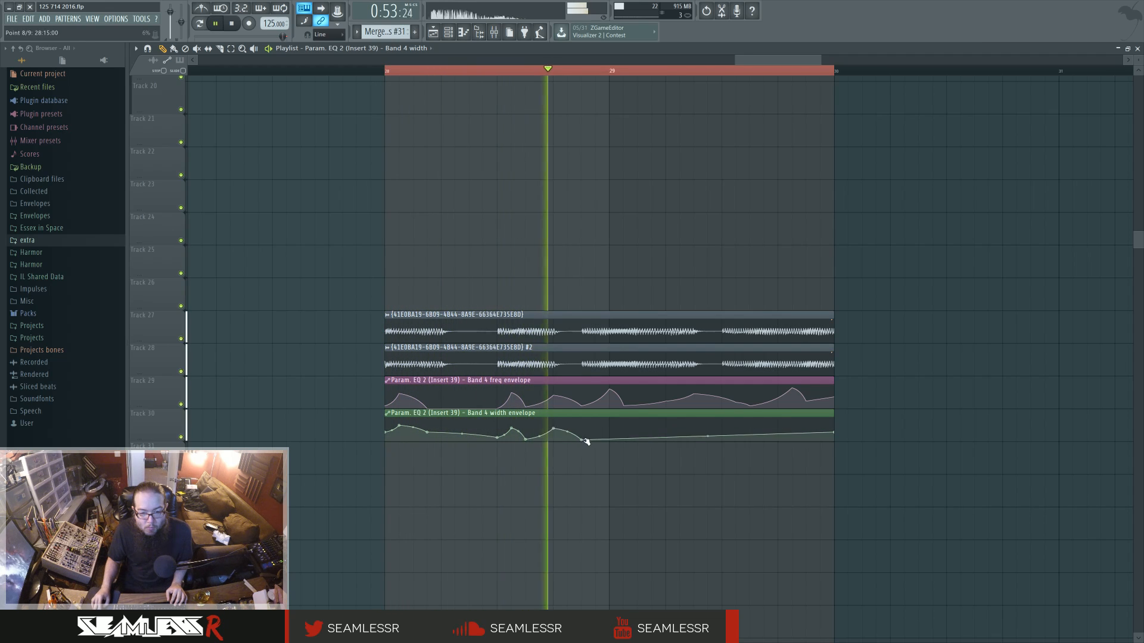
- Continue the width envelope with peaks at 28:16, 29:05, 29:10 and 29:14, separated by low points
right_click(595, 427)
right_click(609, 437)
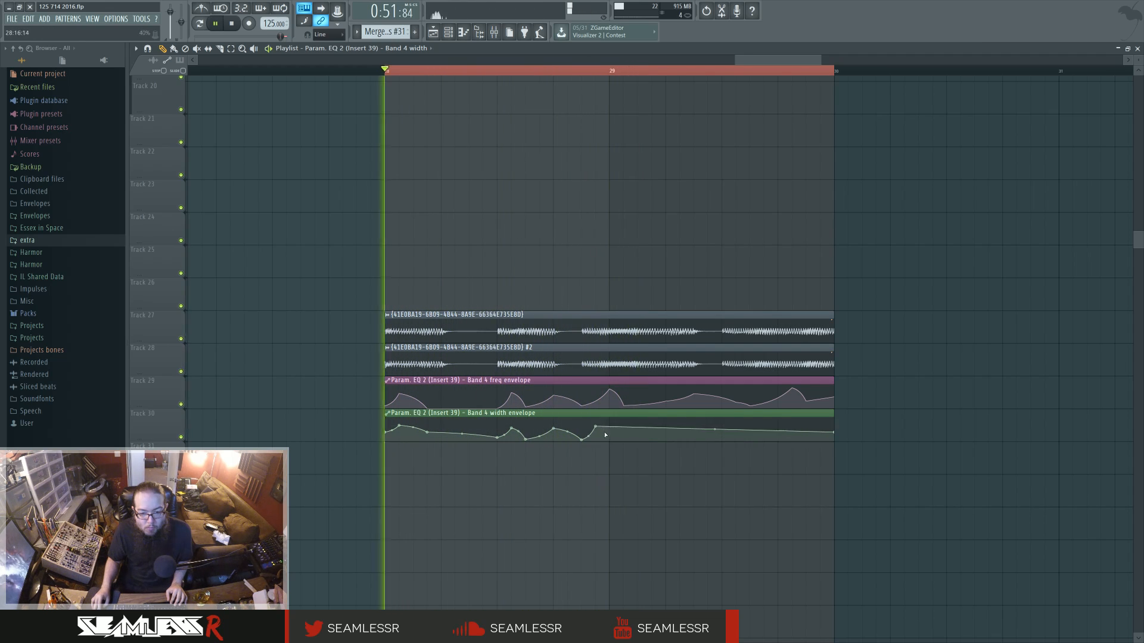
right_click(638, 435)
right_click(666, 425)
right_click(694, 439)
right_click(737, 429)
right_click(764, 438)
right_click(792, 425)
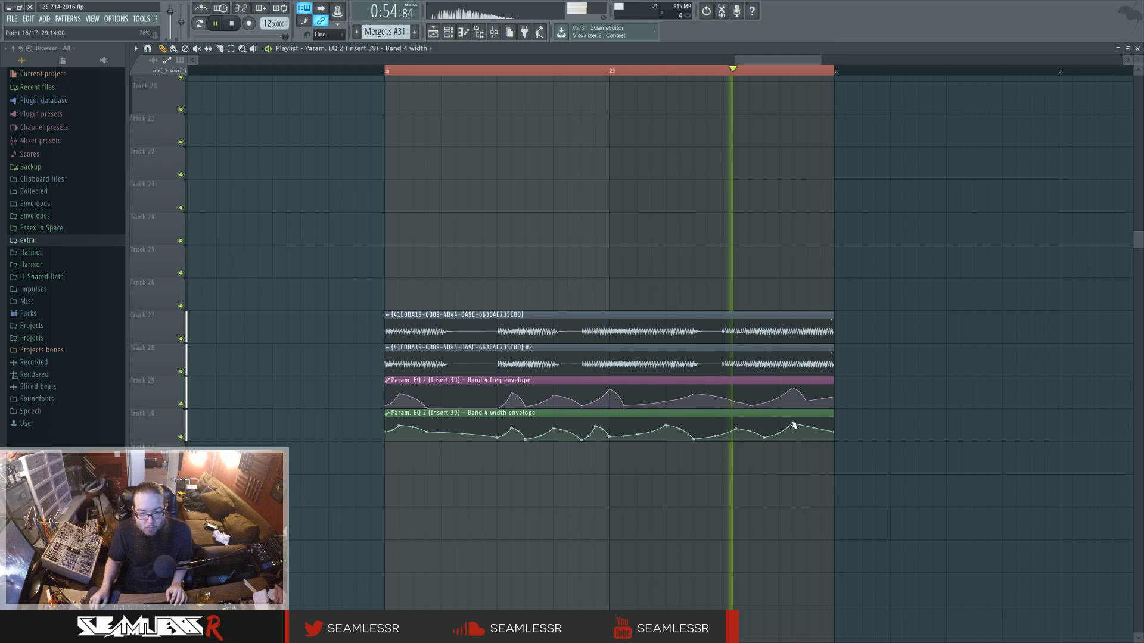
- Watch the automated band 4 in the Insert 39 EQ during playback and adjust its filter slope
scroll(446, 478, up, 1)
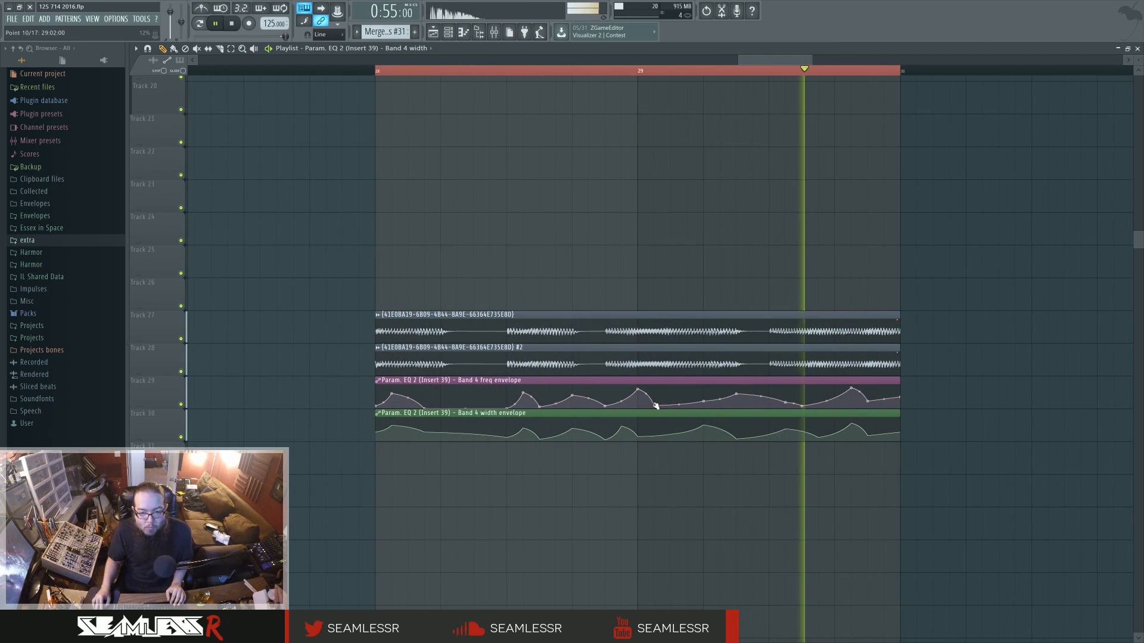
click(495, 33)
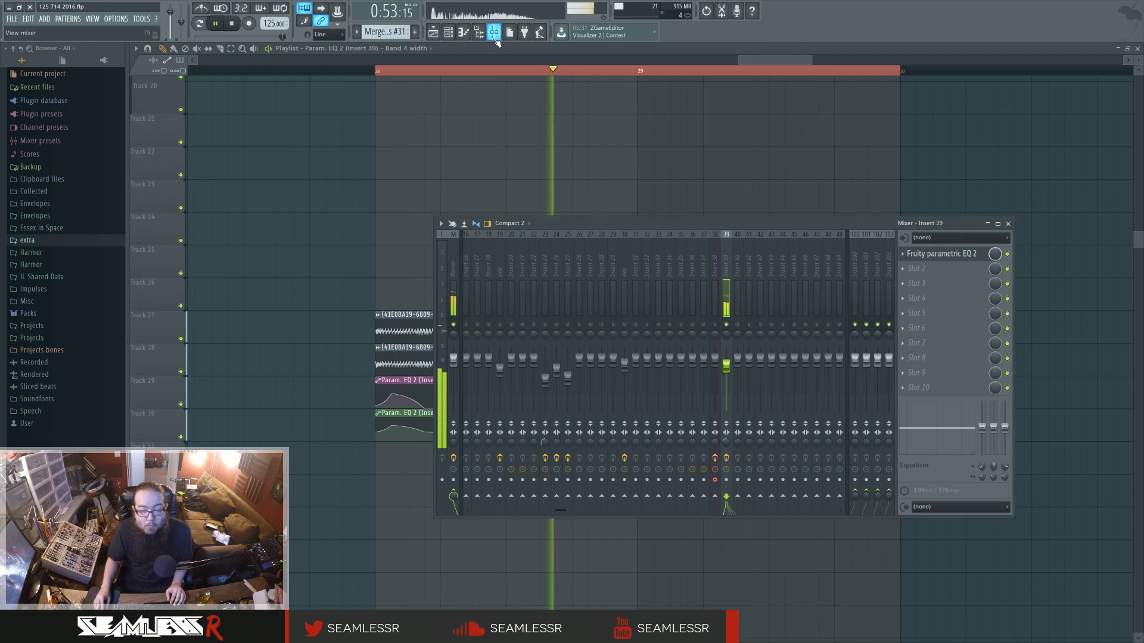
drag(710, 223, 587, 292)
click(852, 327)
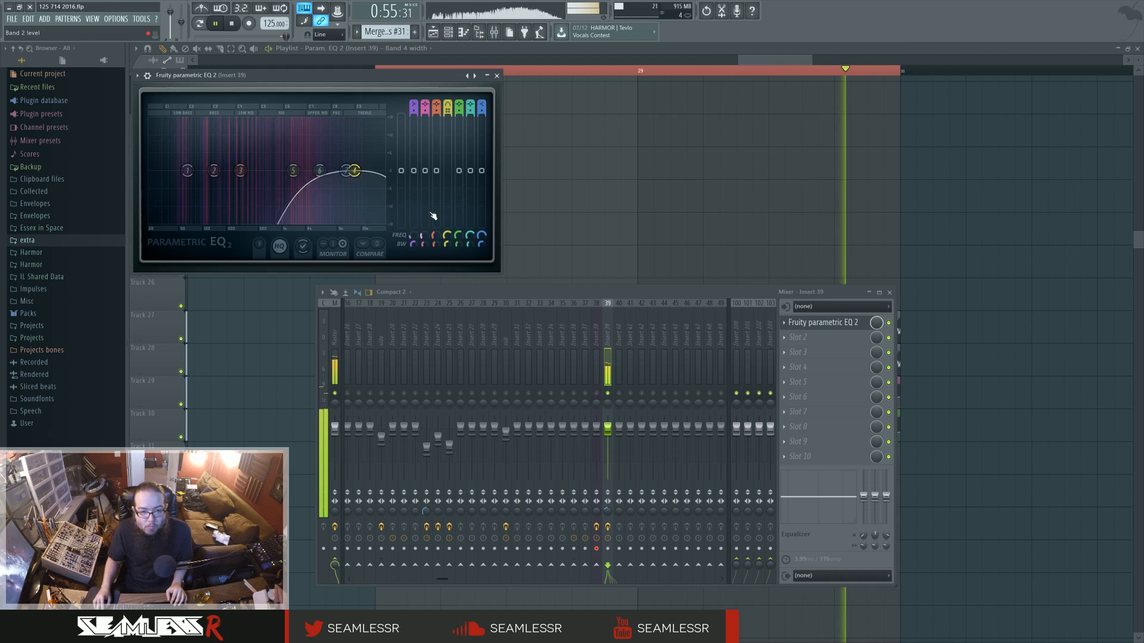
drag(447, 112, 446, 110)
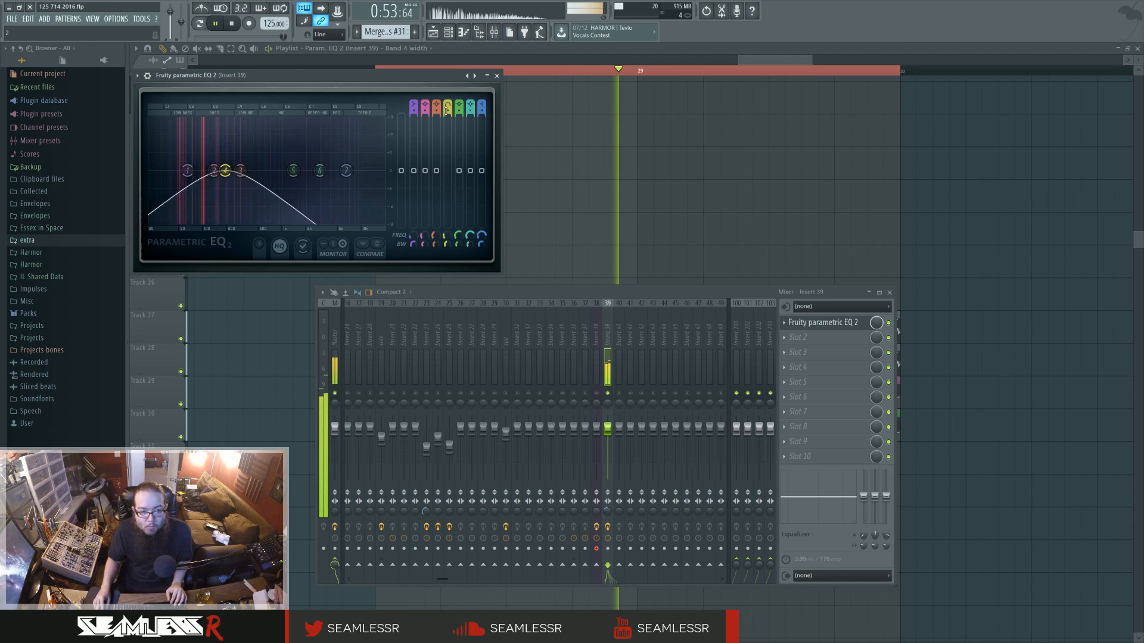
click(496, 76)
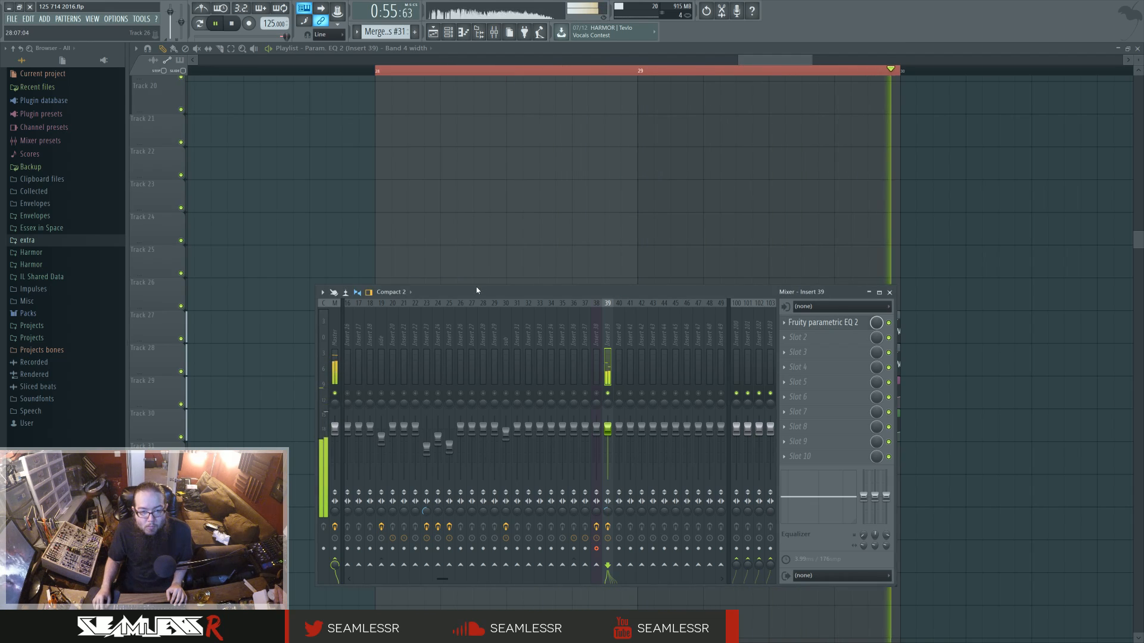
- Move the mixer down out of the way and slightly lower the frequency envelope's peak at 29:01 while auditioning from late bar 28
drag(476, 289, 459, 304)
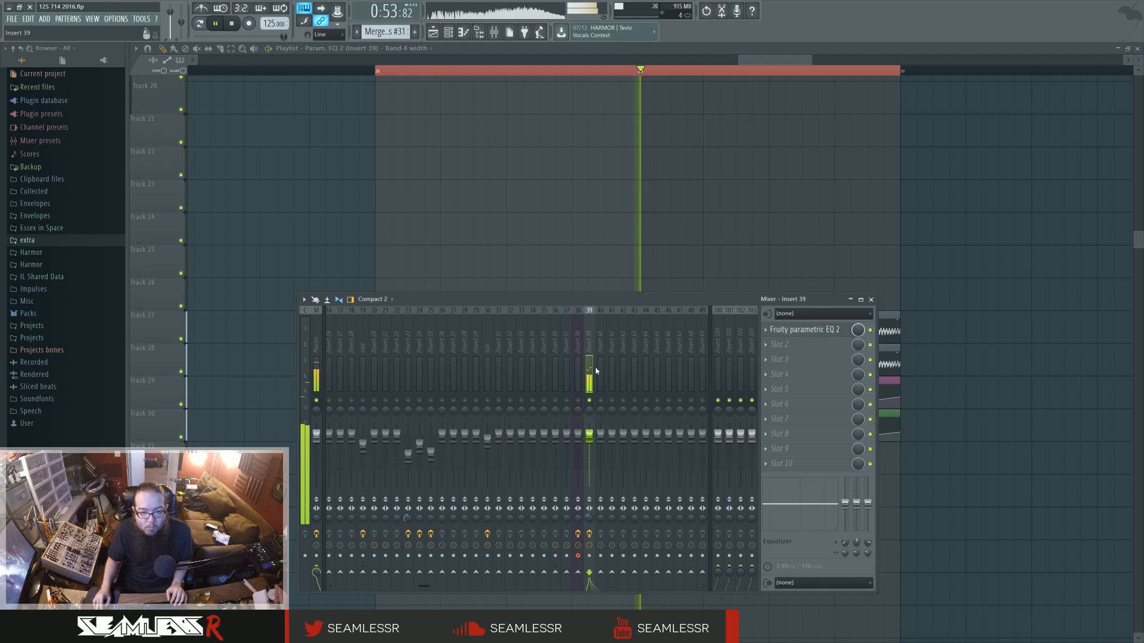
drag(594, 304, 584, 442)
click(607, 239)
click(590, 71)
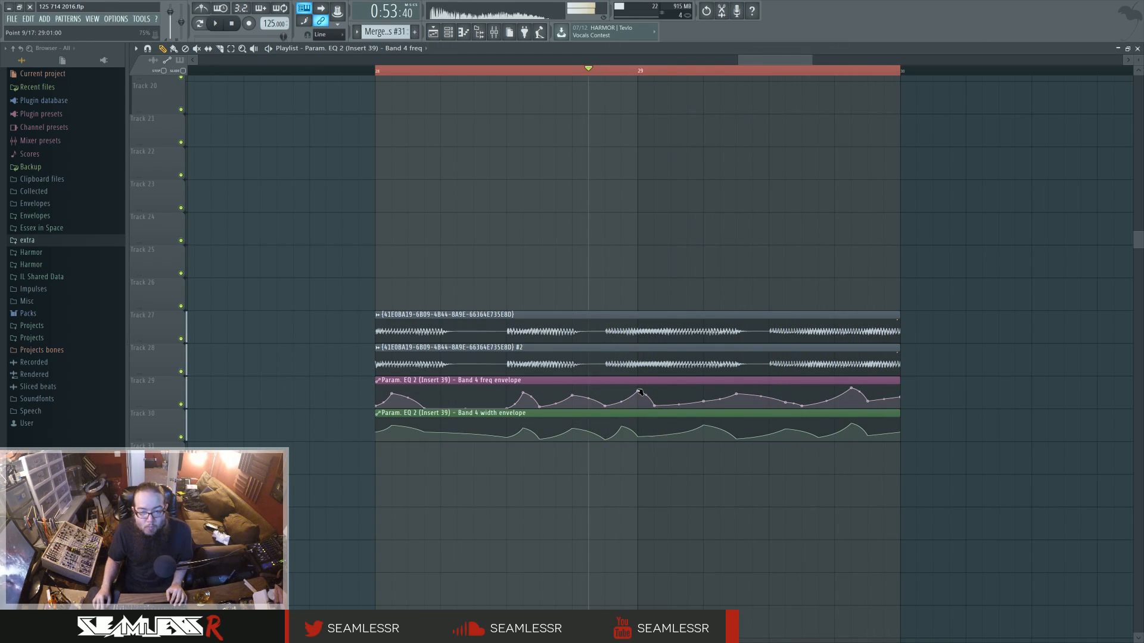
key(space)
key(space)
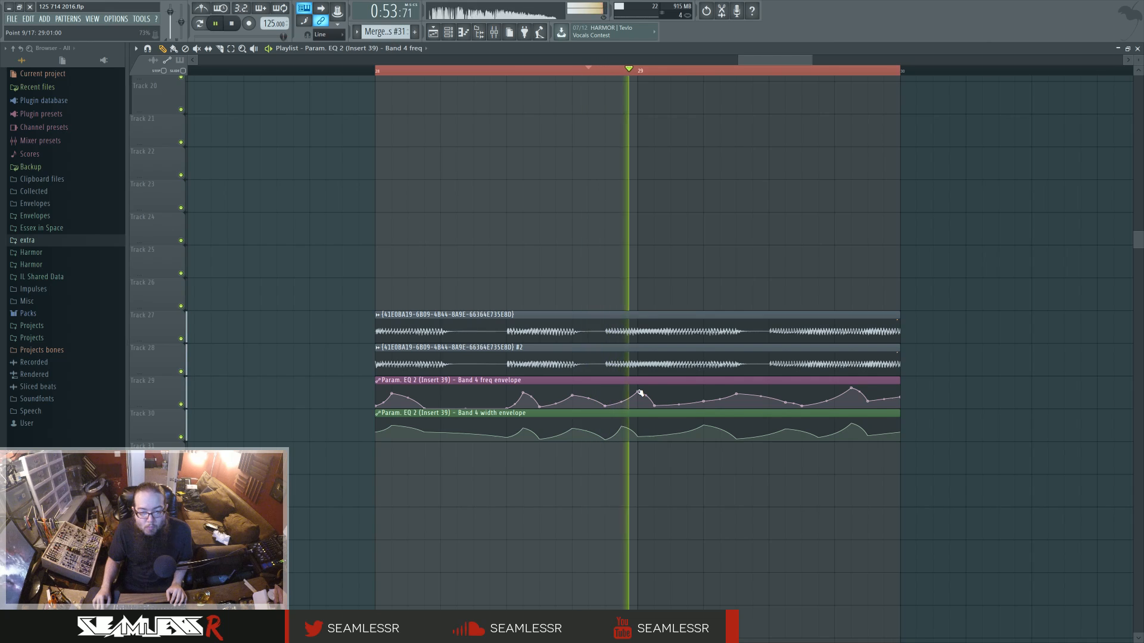
key(space)
key(space)
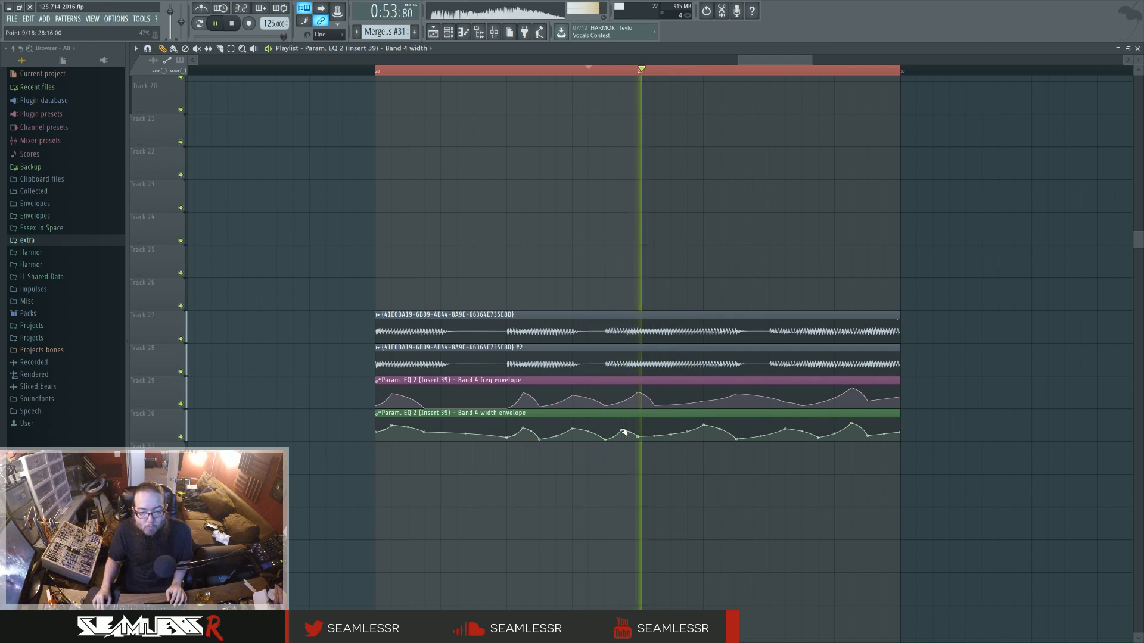
- Reshape the width envelope around bar 29 so it peaks at 29:01 and dips at 29:03, auditioning the change
key(space)
key(space)
drag(638, 437, 674, 439)
key(space)
key(space)
key(space)
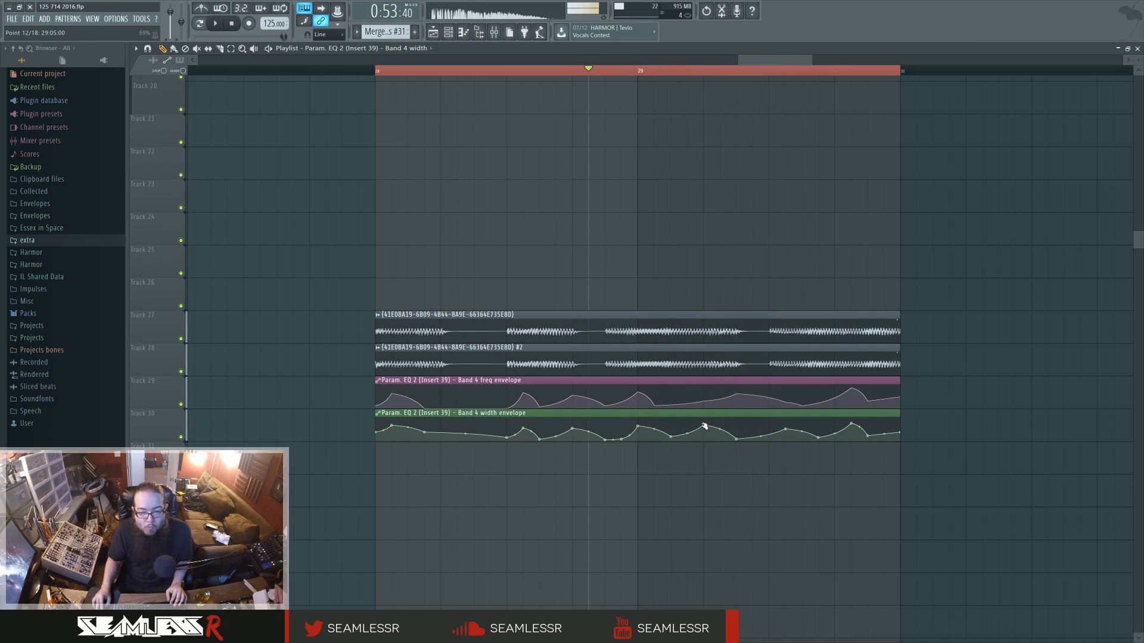
key(space)
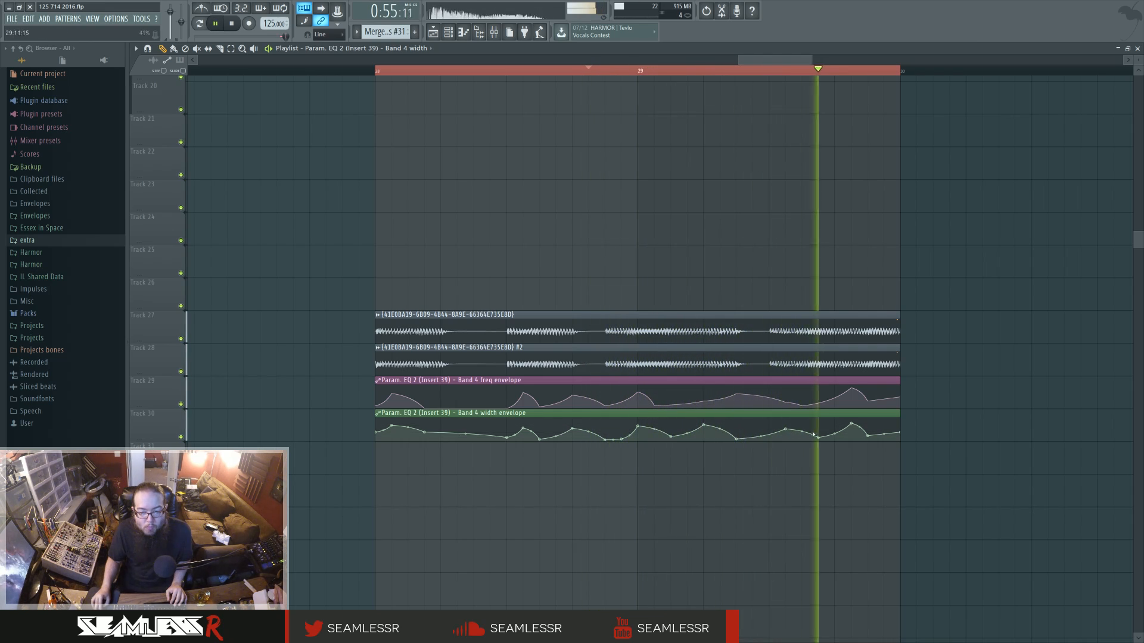
- Raise the width envelope at 29:12 and at its end, and hold the final frequency peak through 29:15 while auditioning
drag(819, 437, 819, 423)
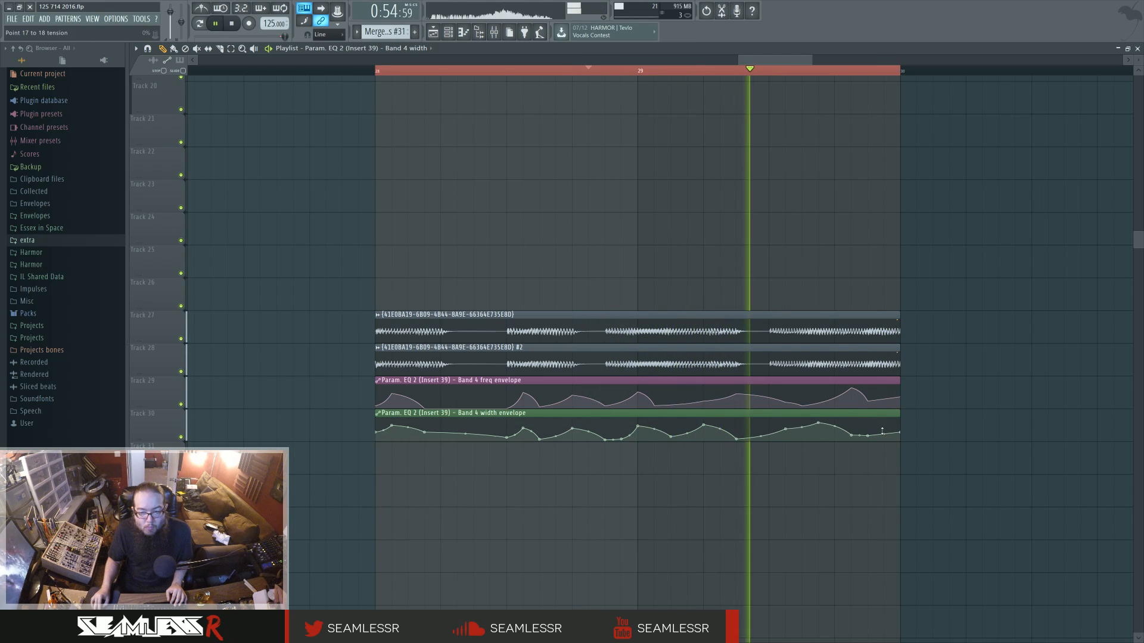
drag(900, 432, 900, 419)
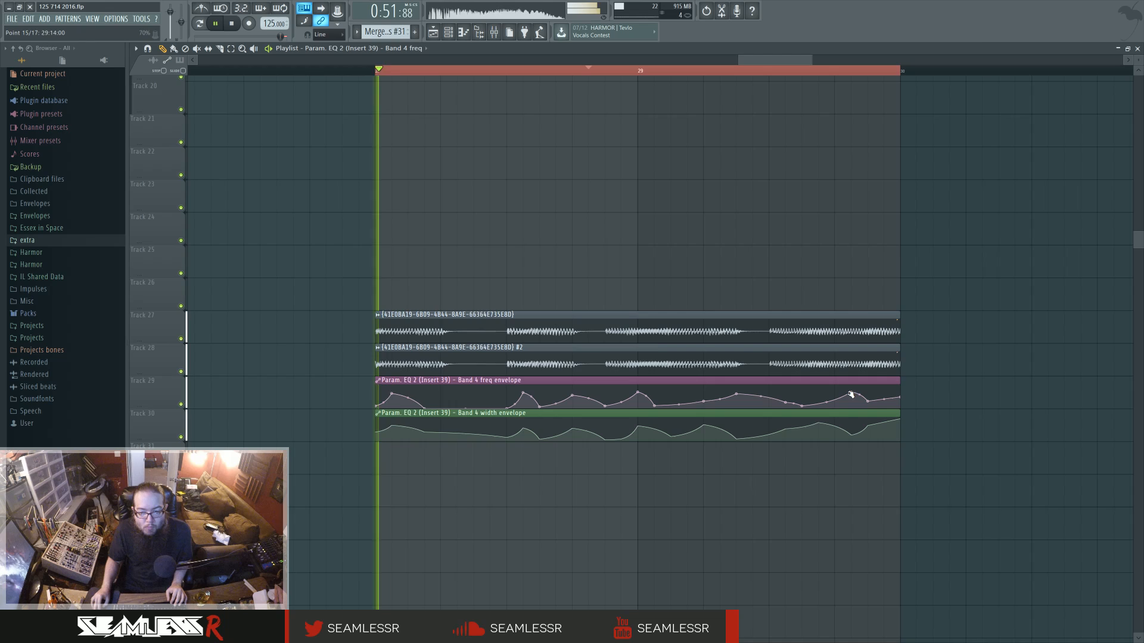
click(770, 72)
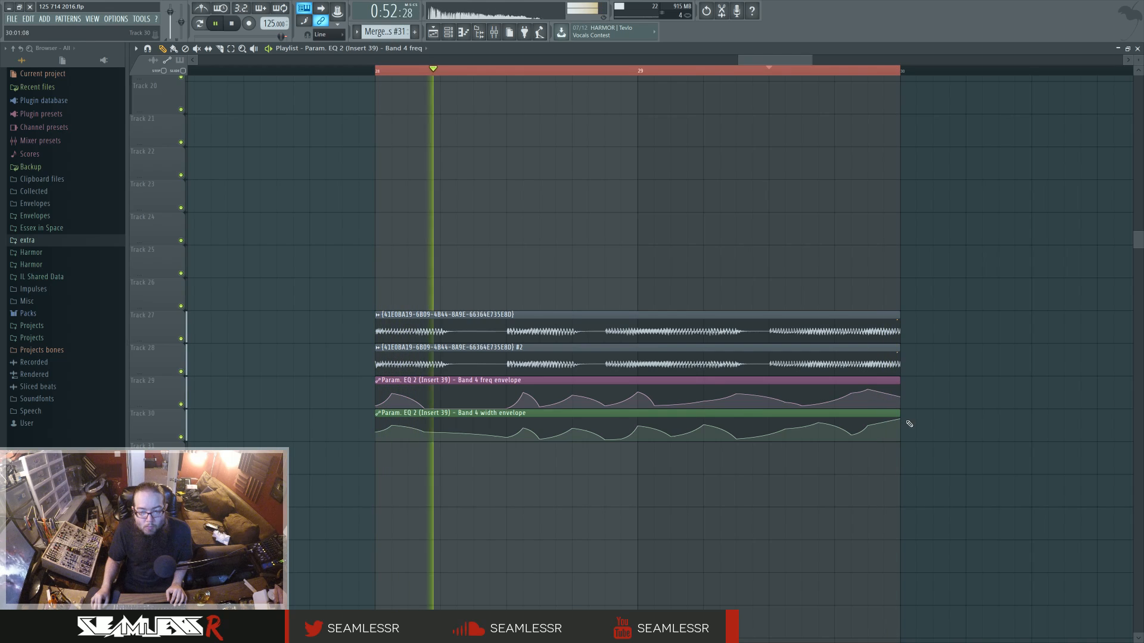
key(space)
key(space)
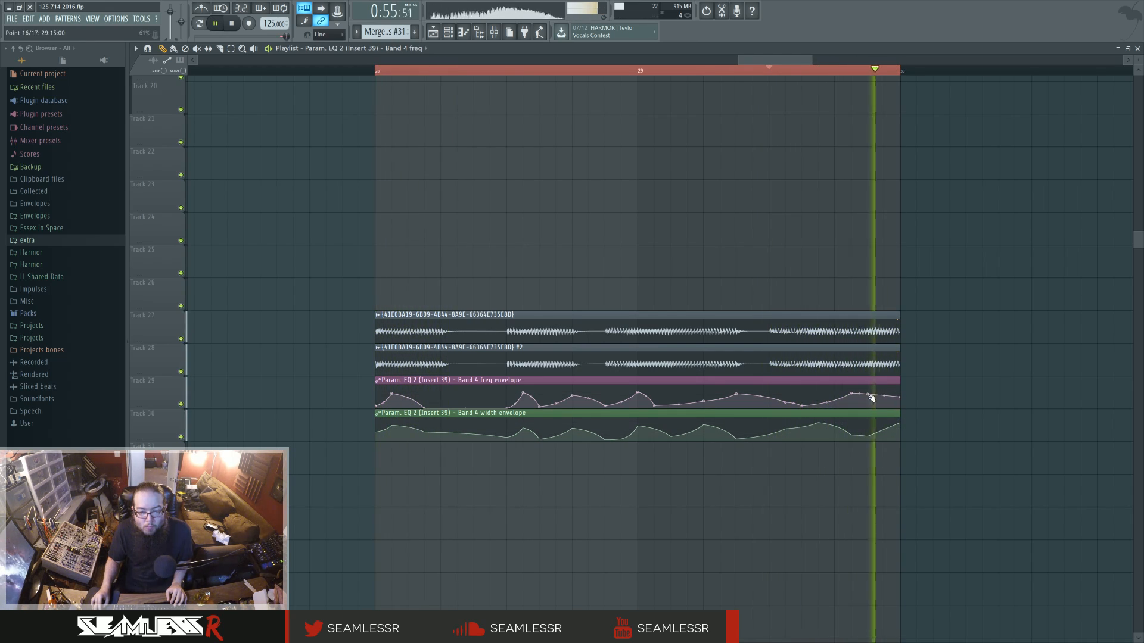
- Load Fruity WaveShaper into slot 2 of Insert 39
key(F9)
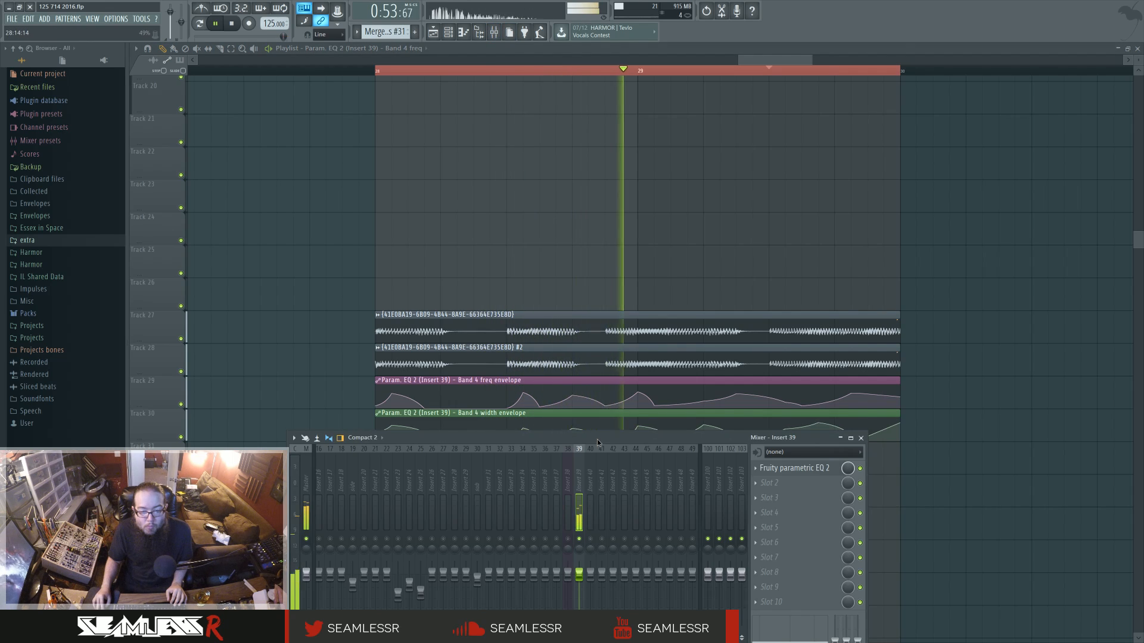
drag(597, 439, 579, 270)
click(750, 313)
mouse_move(774, 326)
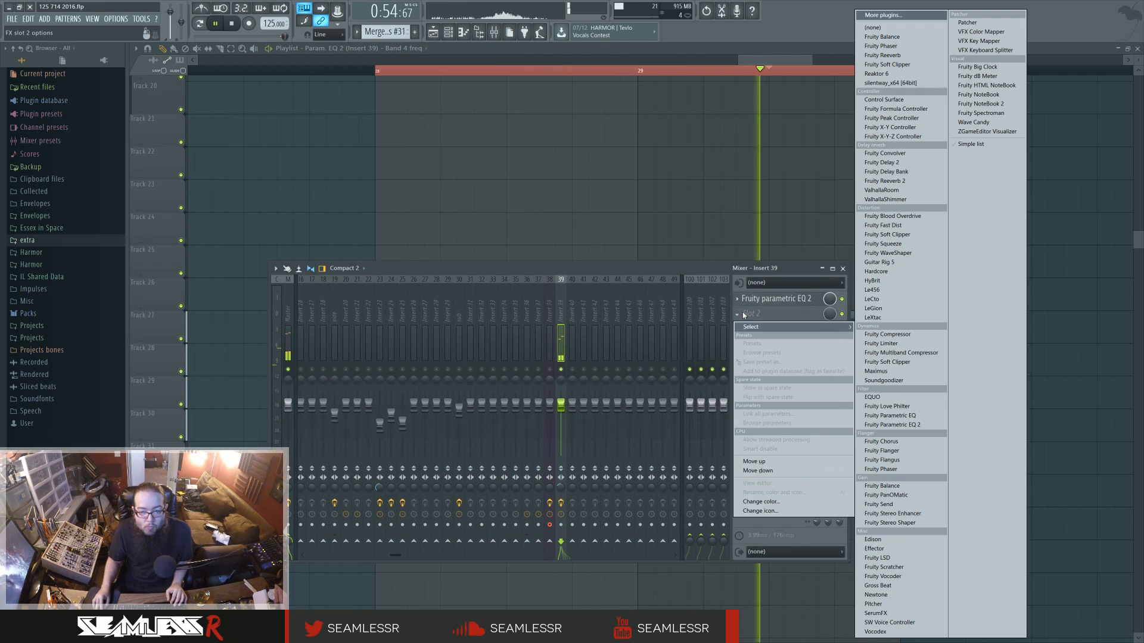
click(903, 253)
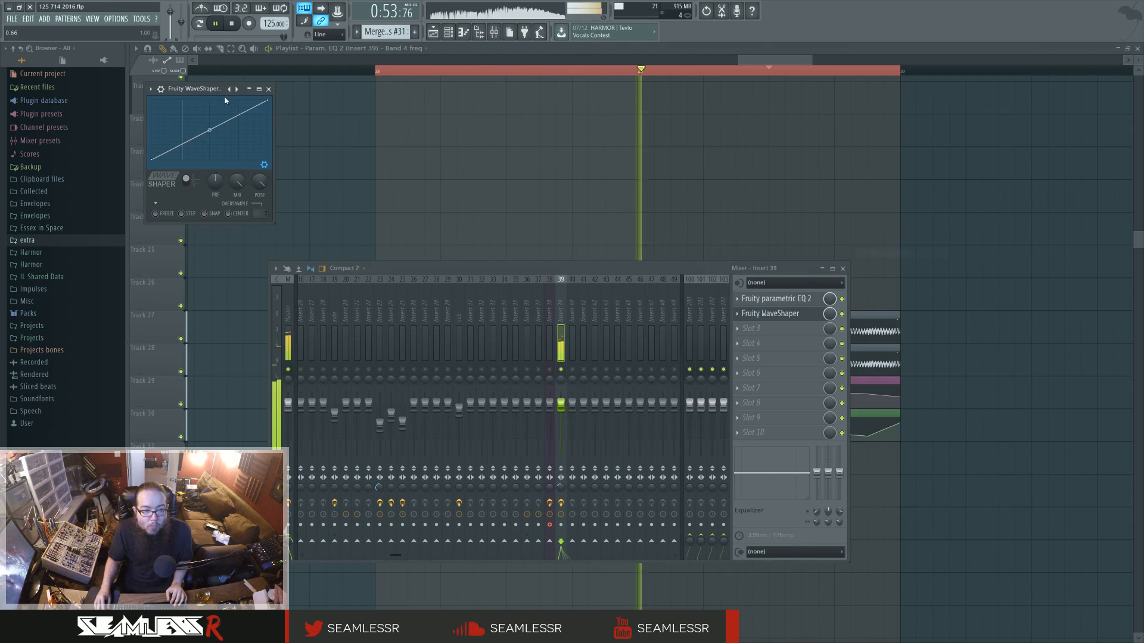
- Enlarge the WaveShaper and bend its curve into an S shape around a central point
drag(284, 224, 327, 274)
drag(297, 89, 531, 125)
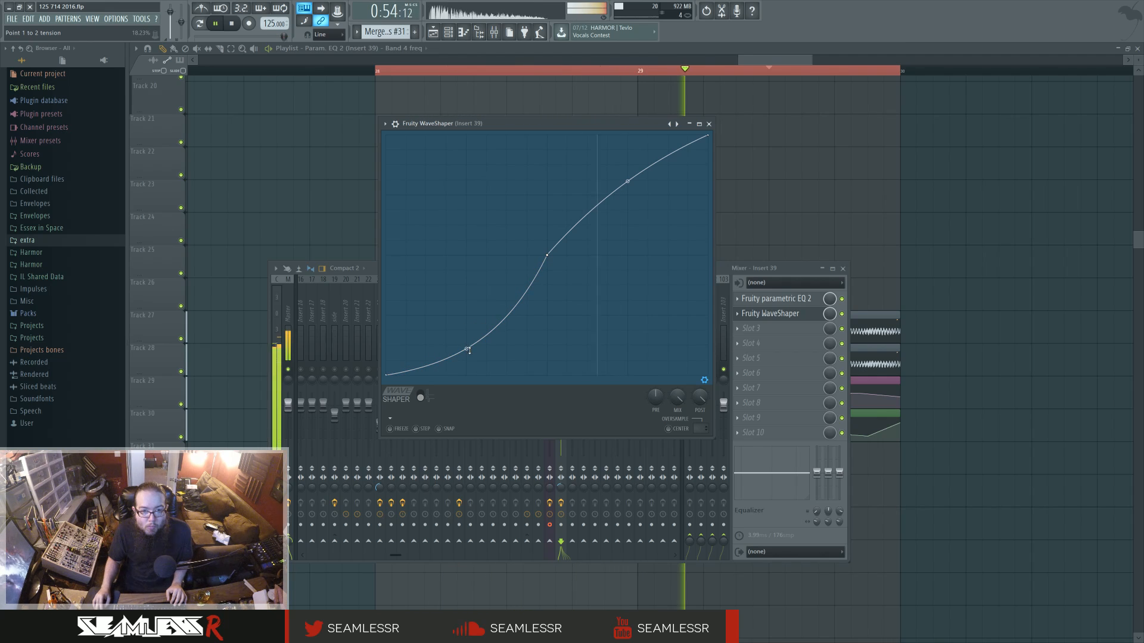
click(709, 124)
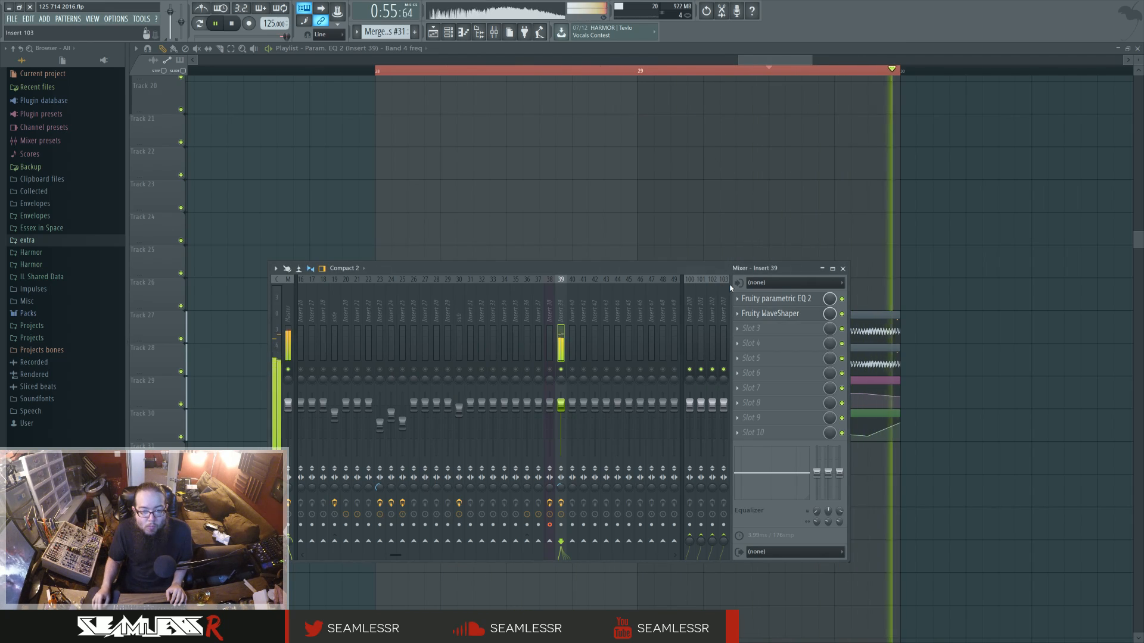
- Load Maximus into slot 3 of Insert 39
click(750, 333)
click(877, 371)
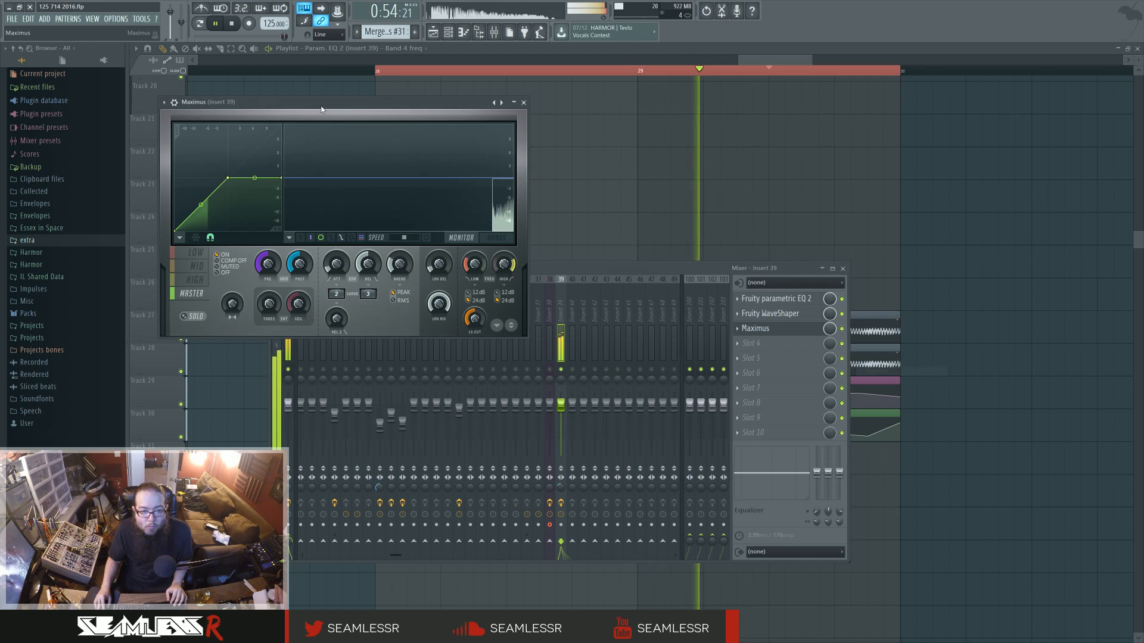
- Switch Maximus to its low band with the bands display, and stop the audition
drag(335, 103, 529, 206)
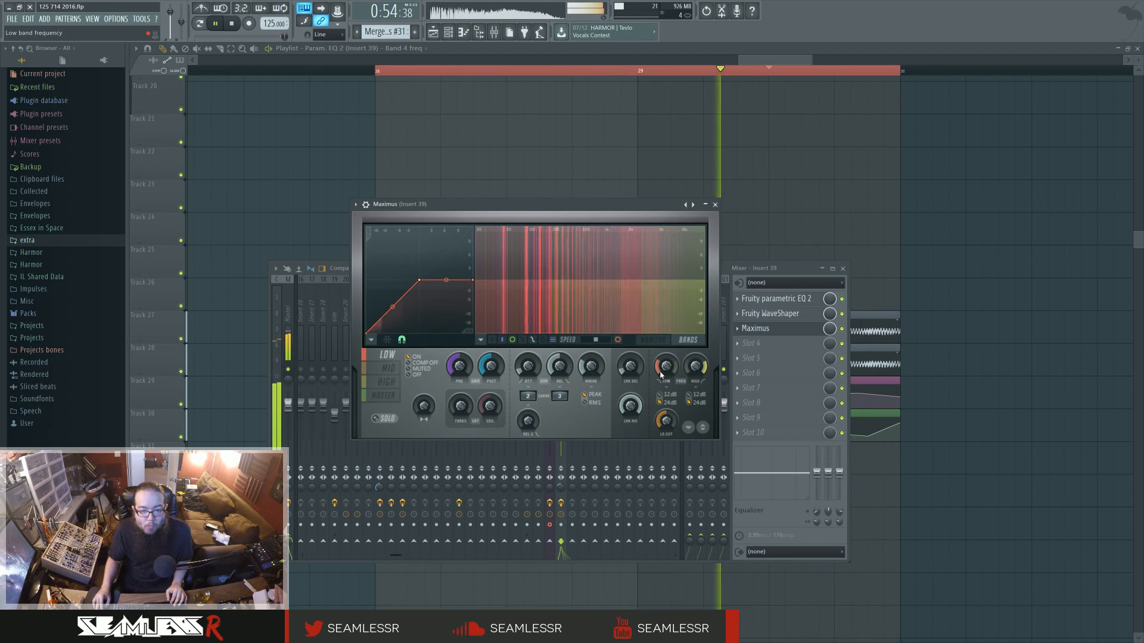
right_click(512, 159)
key(space)
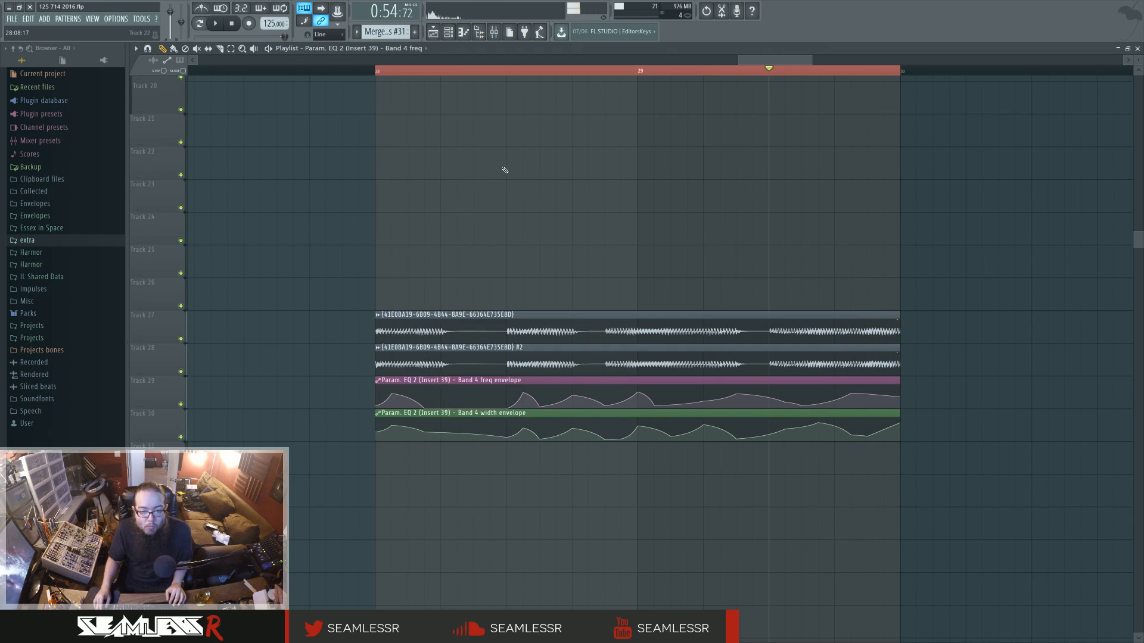
- Open Patcher #3 for the bar 25 pattern and copy its lower Sytrus into a new channel
scroll(507, 185, down, 6)
mouse_move(569, 247)
mouse_down()
mouse_move(659, 265)
mouse_move(575, 241)
mouse_up()
double_click(494, 341)
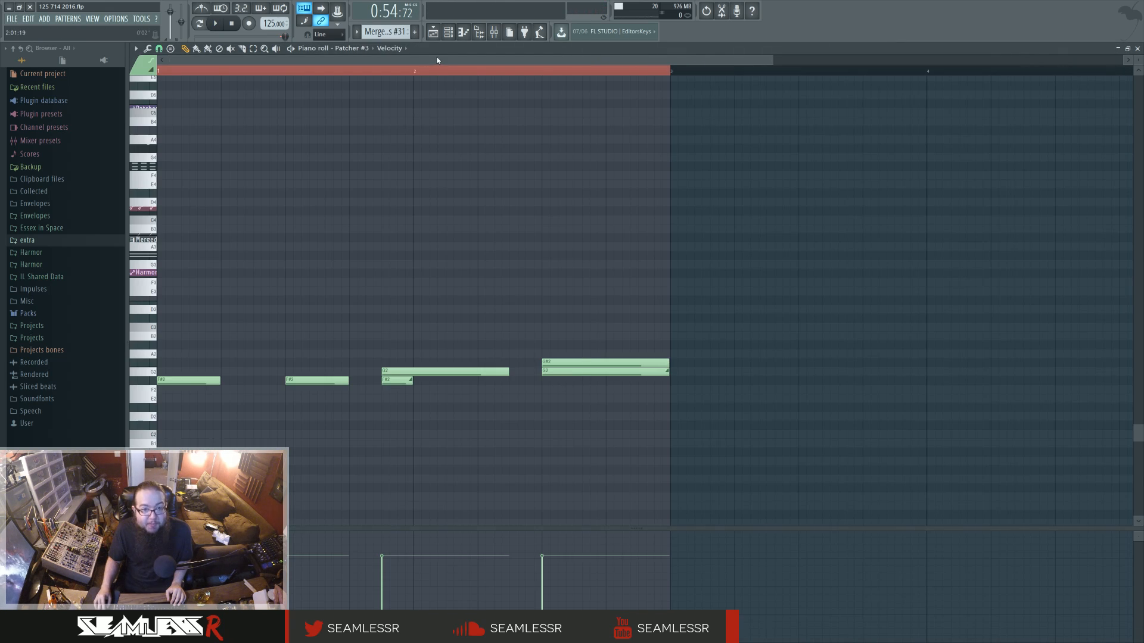
click(448, 33)
click(402, 276)
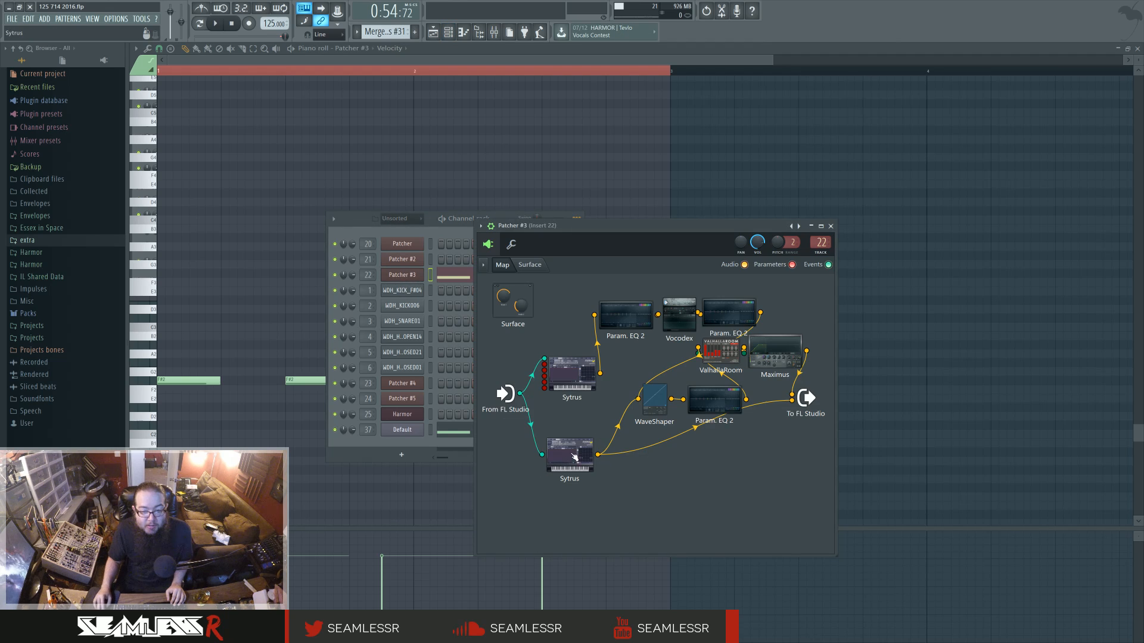
drag(417, 435, 418, 440)
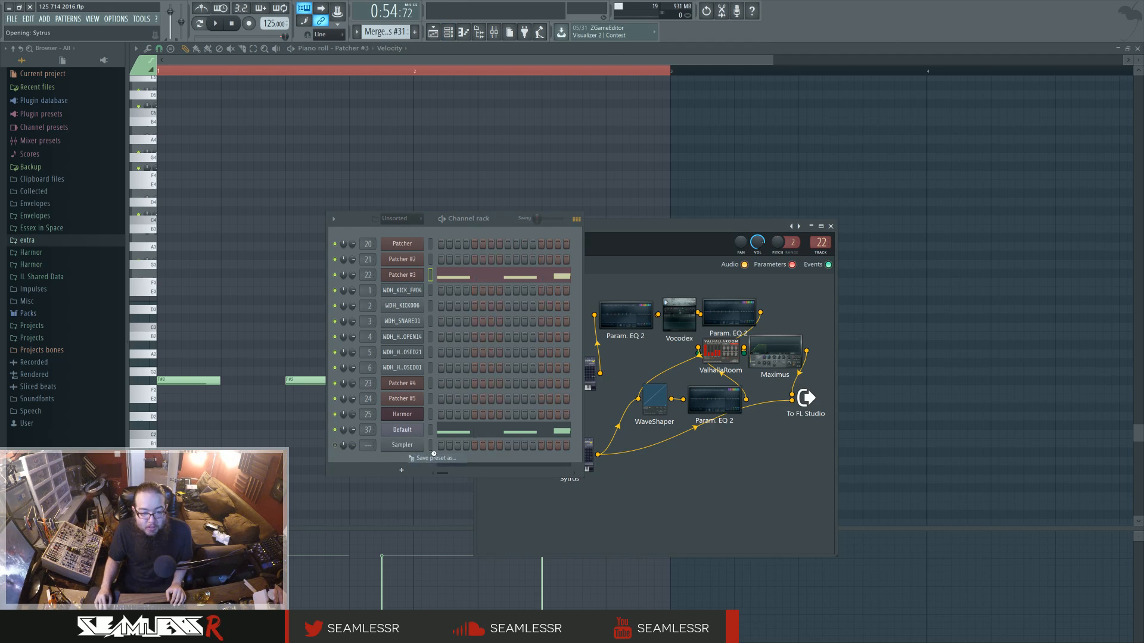
- Copy the Default channel's notes onto the new Sytrus channel in the next empty pattern, Pattern 47
click(431, 433)
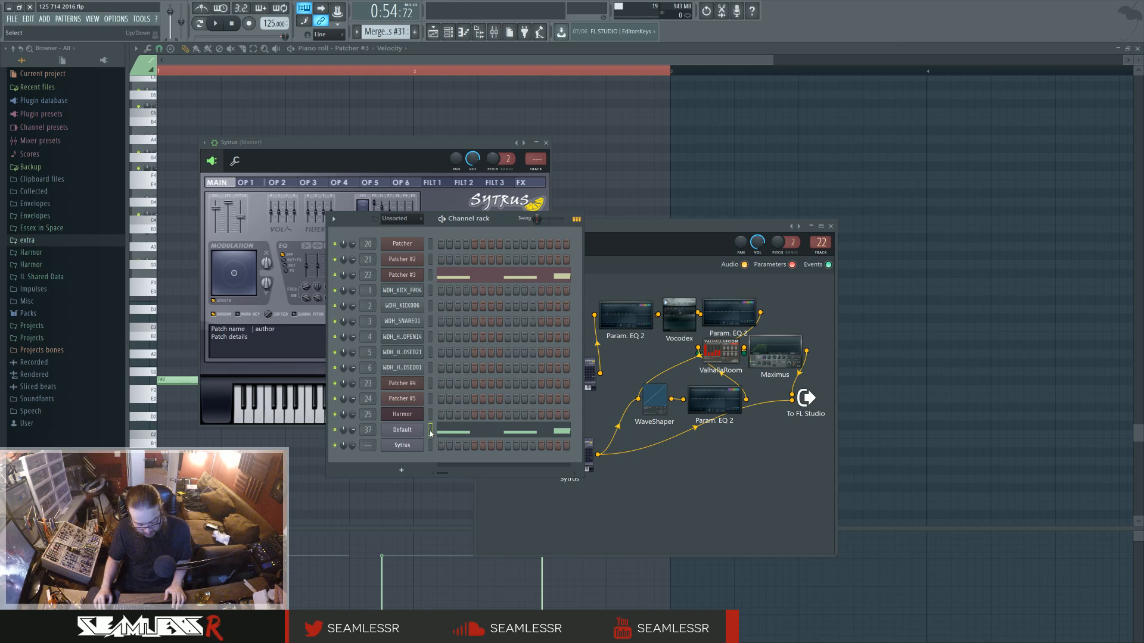
click(405, 31)
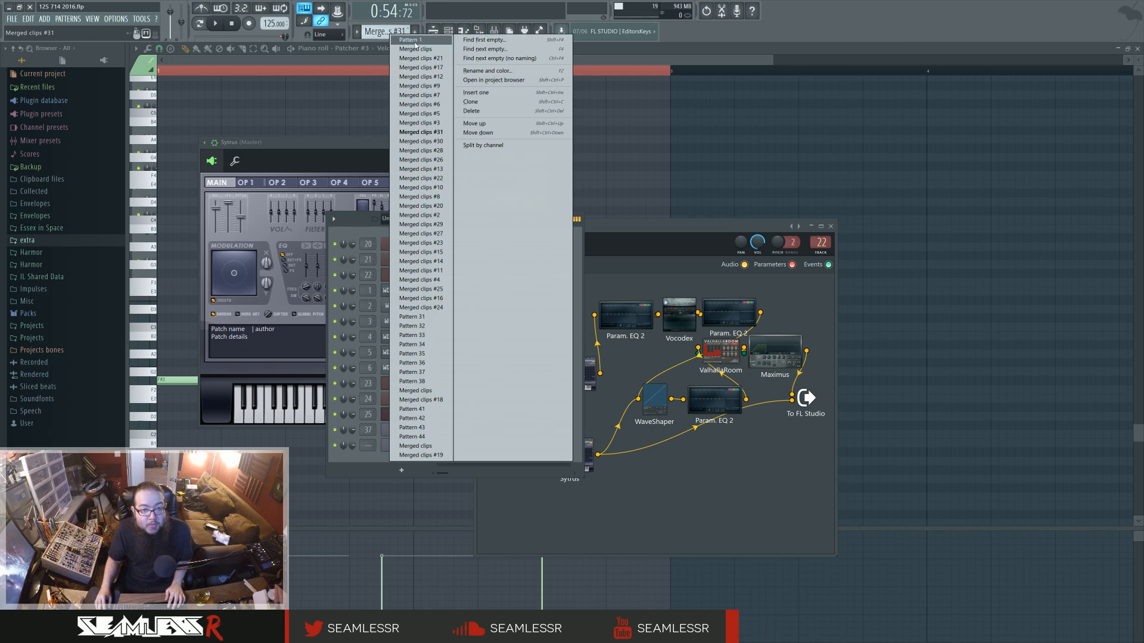
click(483, 59)
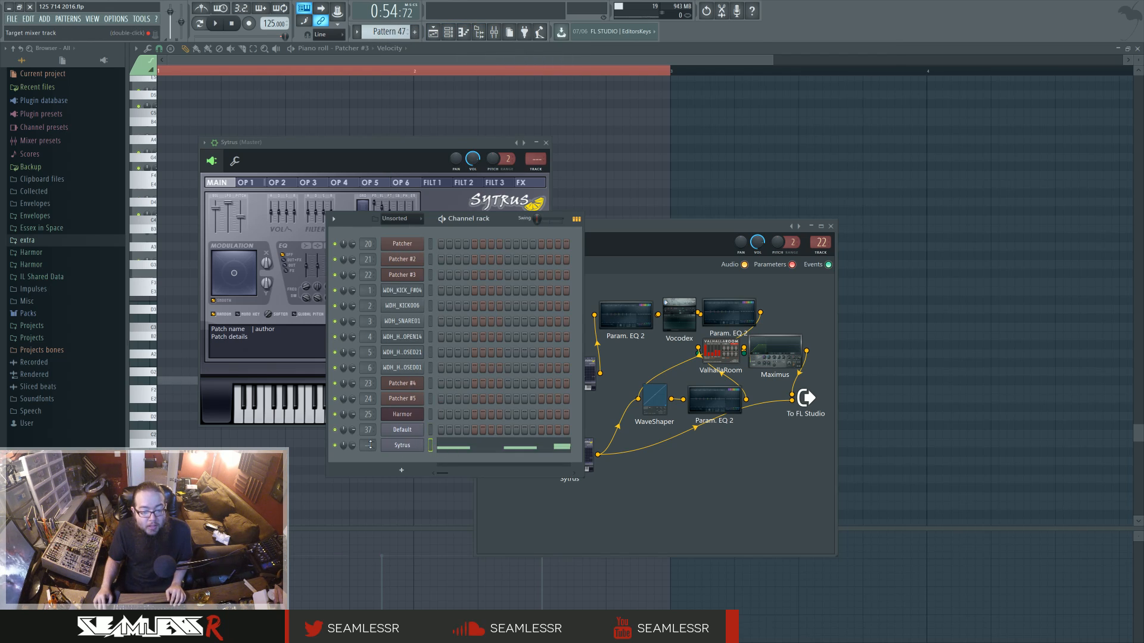
- Route the Sytrus channel to sub mixer track 30 and place Pattern 47 at bar 28 below the width envelope
drag(370, 445, 370, 405)
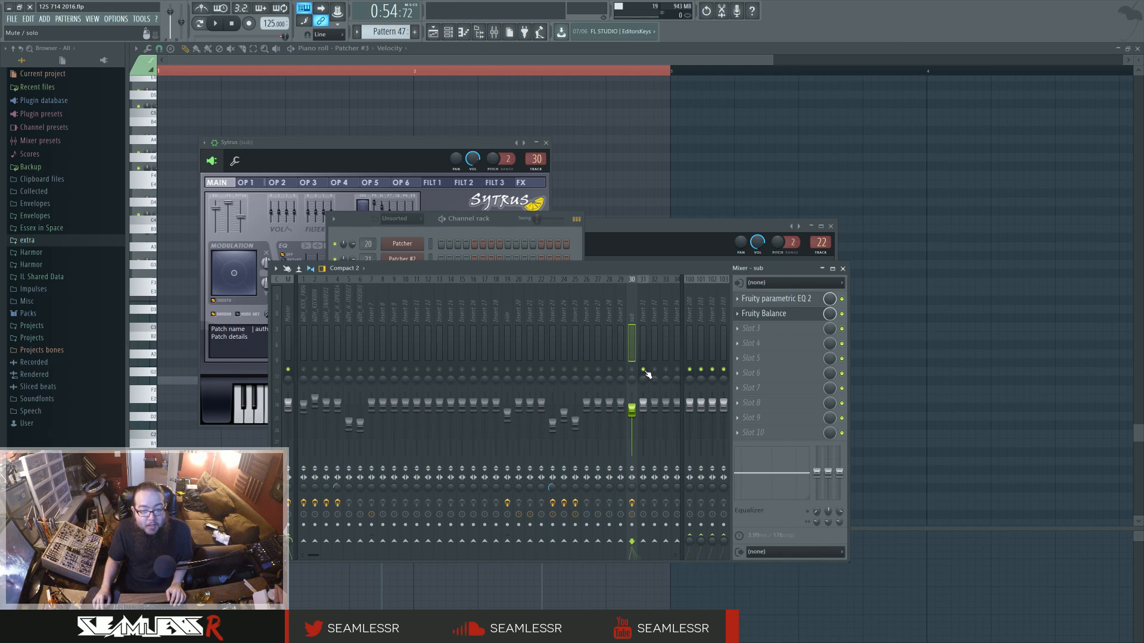
click(434, 31)
click(588, 469)
scroll(678, 571, up, 4)
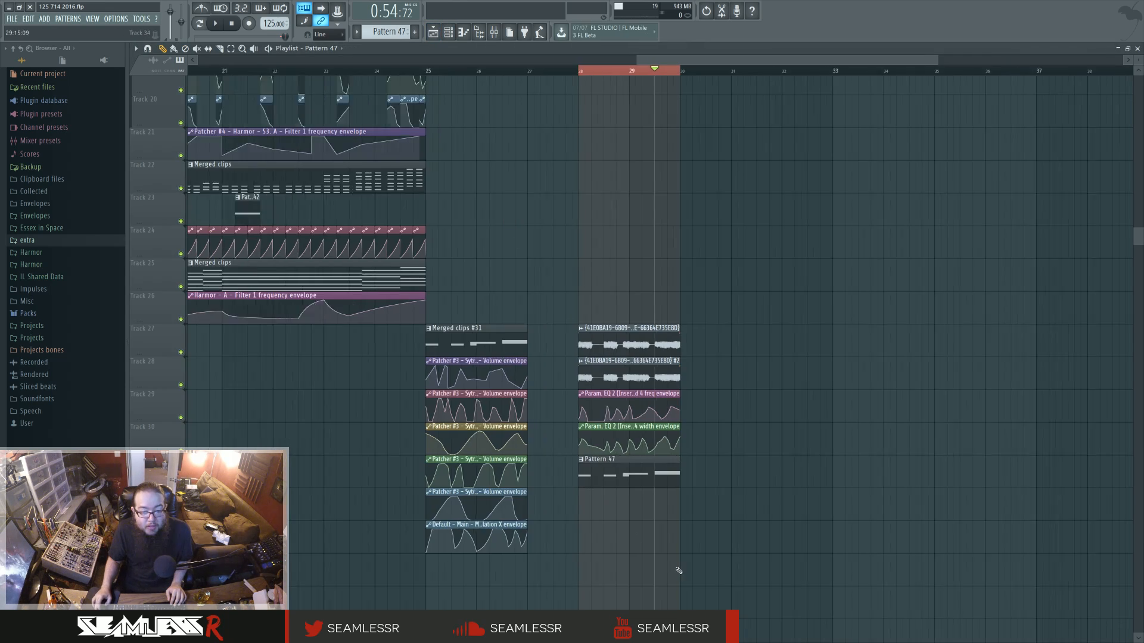
- Start playback and route Insert 32 only to the side mixer track
key(space)
click(493, 33)
scroll(571, 333, down, 15)
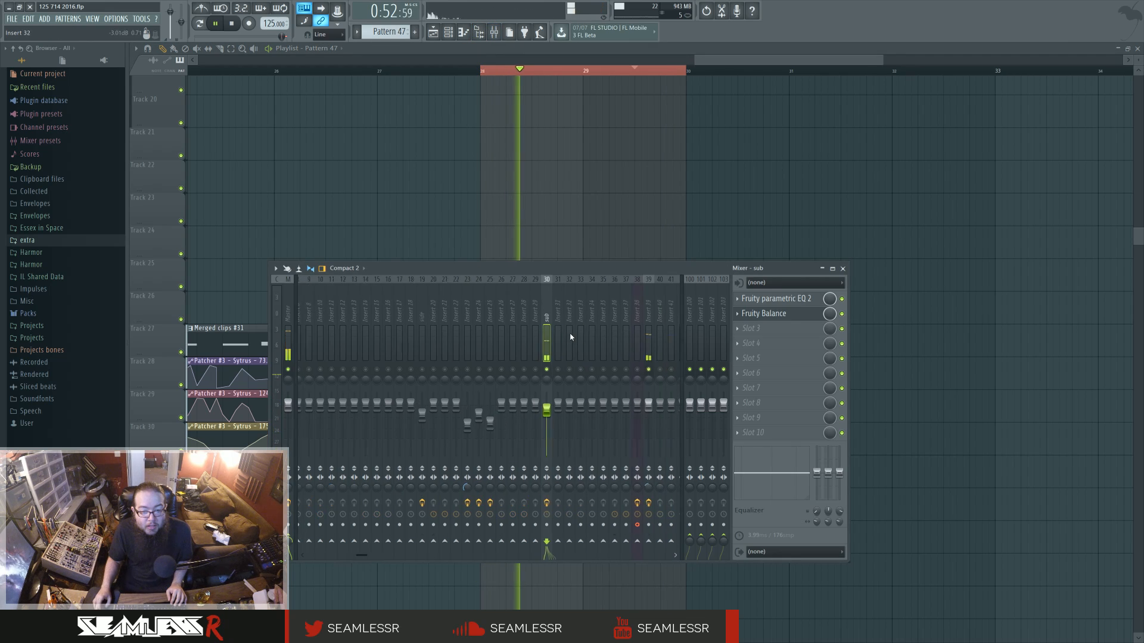
click(564, 324)
middle_click(485, 359)
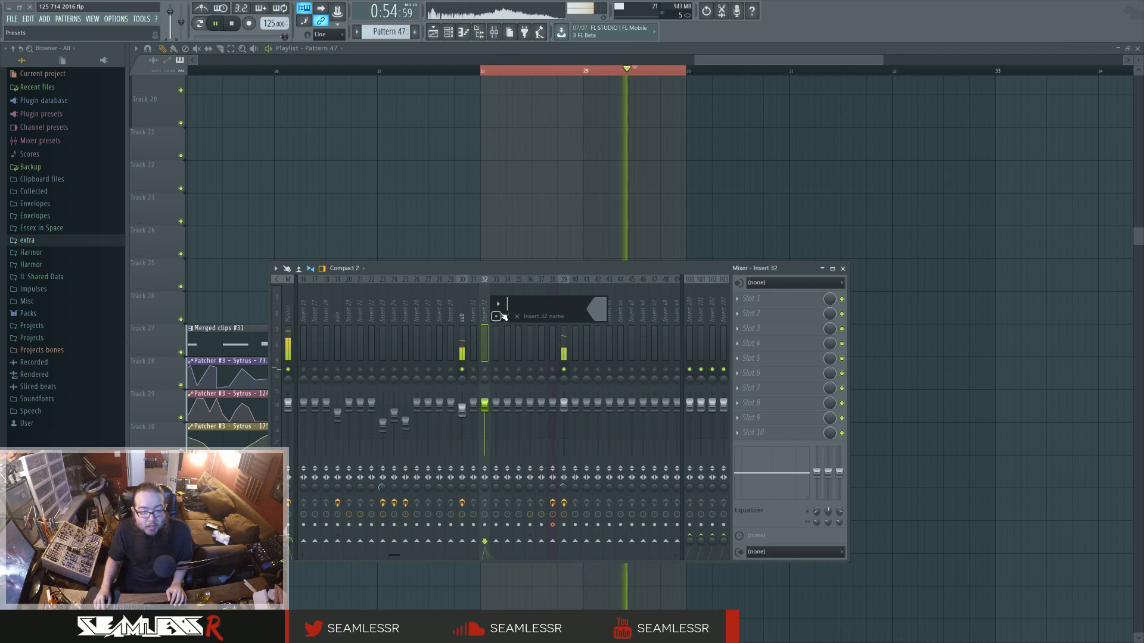
click(503, 316)
right_click(337, 540)
click(377, 556)
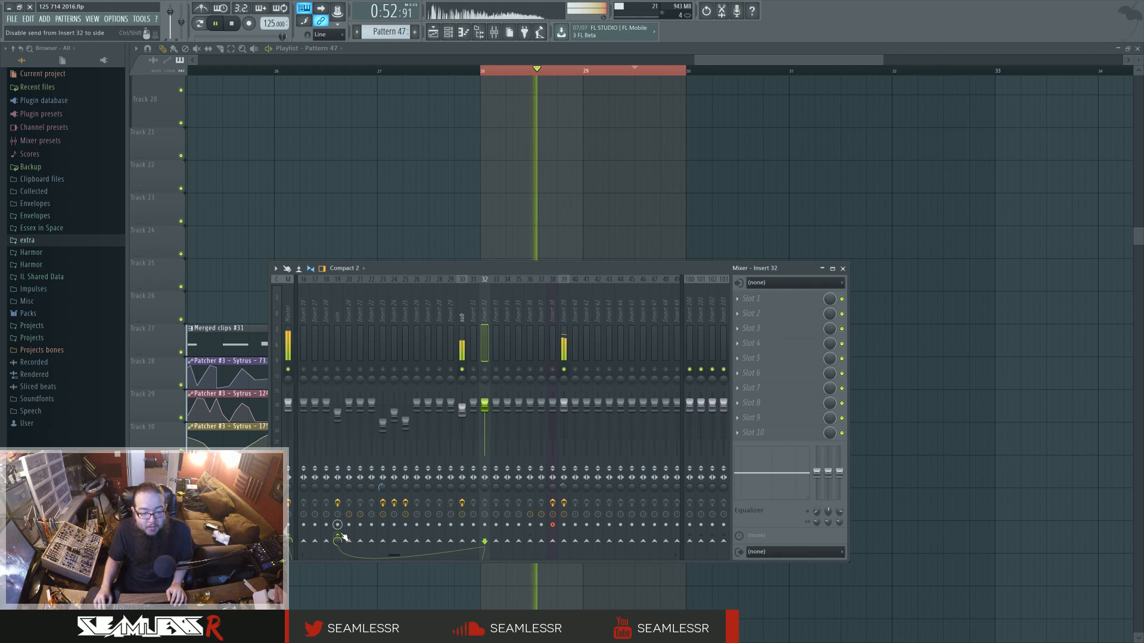
- Route Insert 39 only to the side mixer track and audition the layered bass with the sub
click(568, 307)
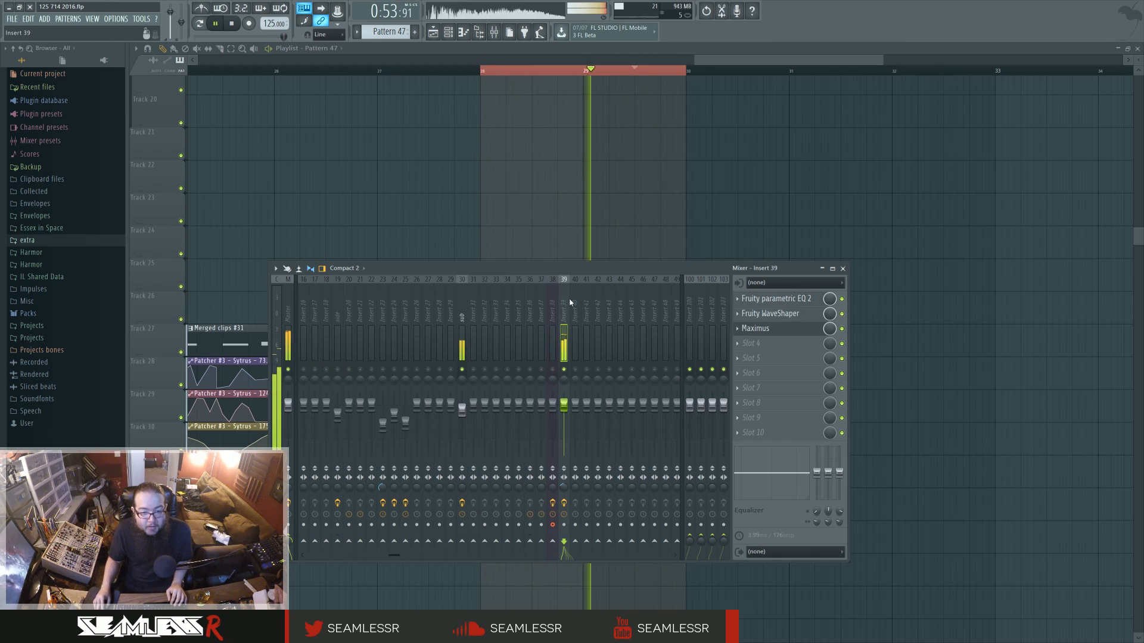
right_click(337, 541)
click(369, 556)
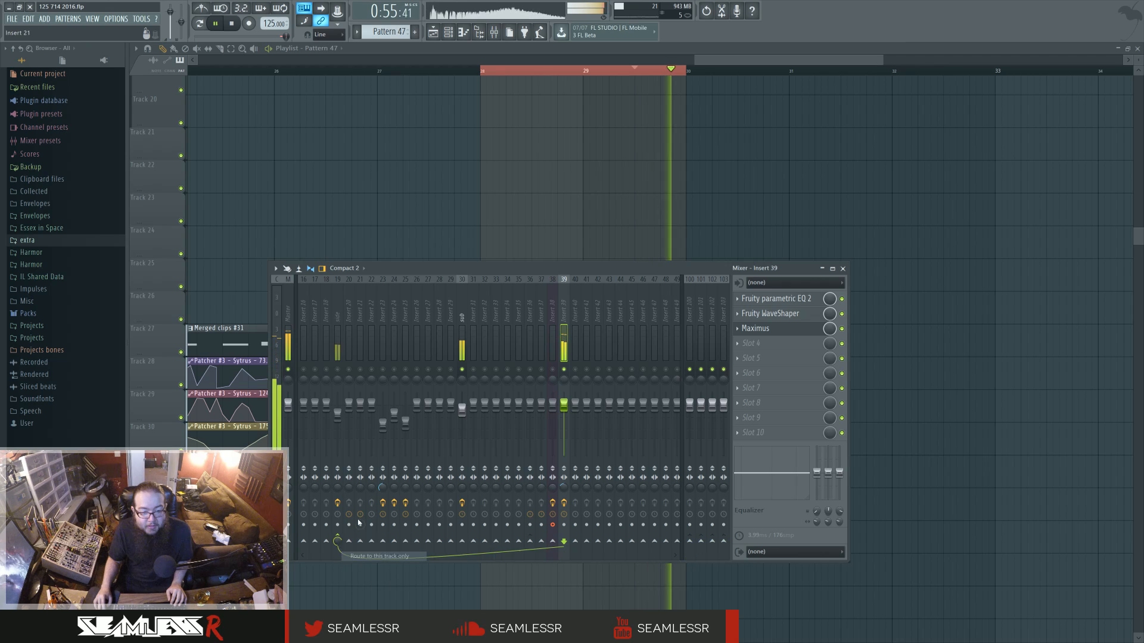
click(338, 318)
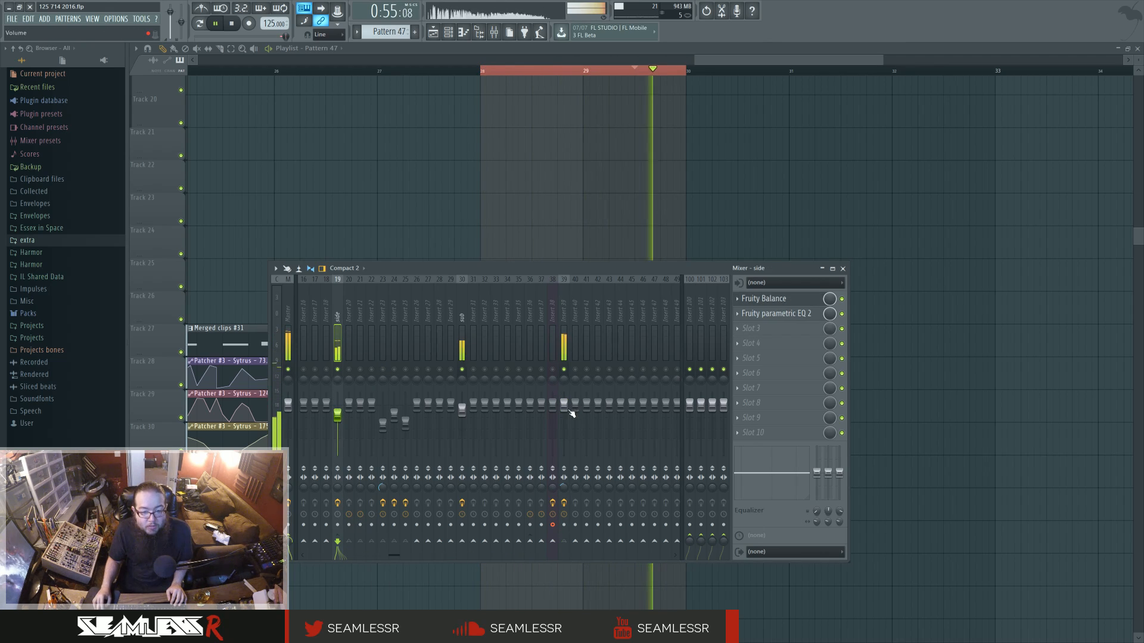
key(F9)
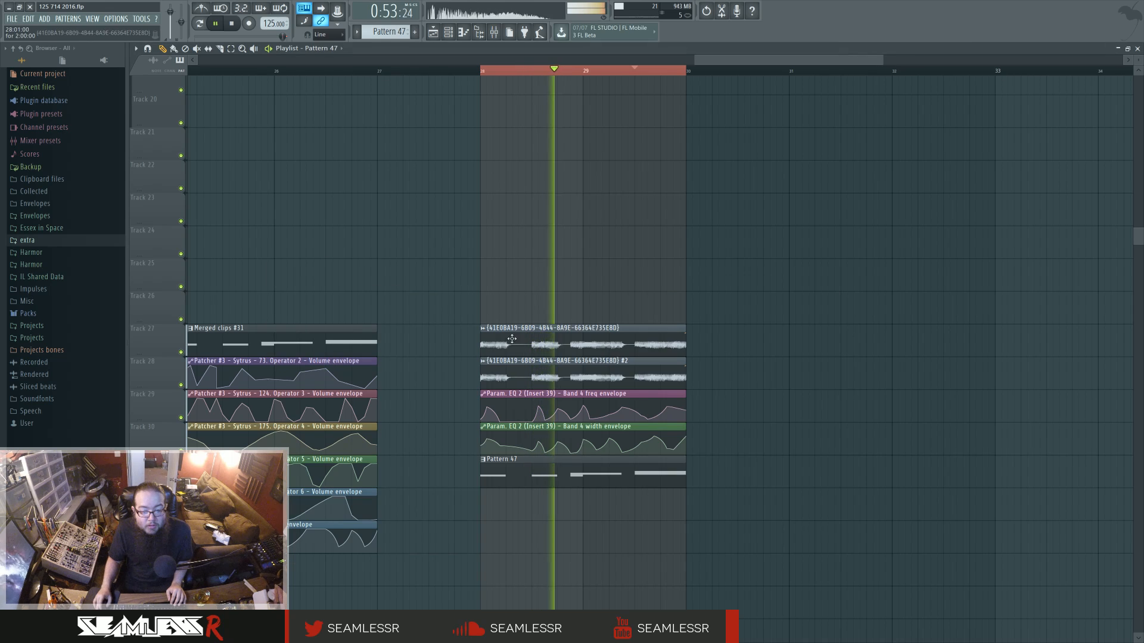
scroll(562, 261, up, 3)
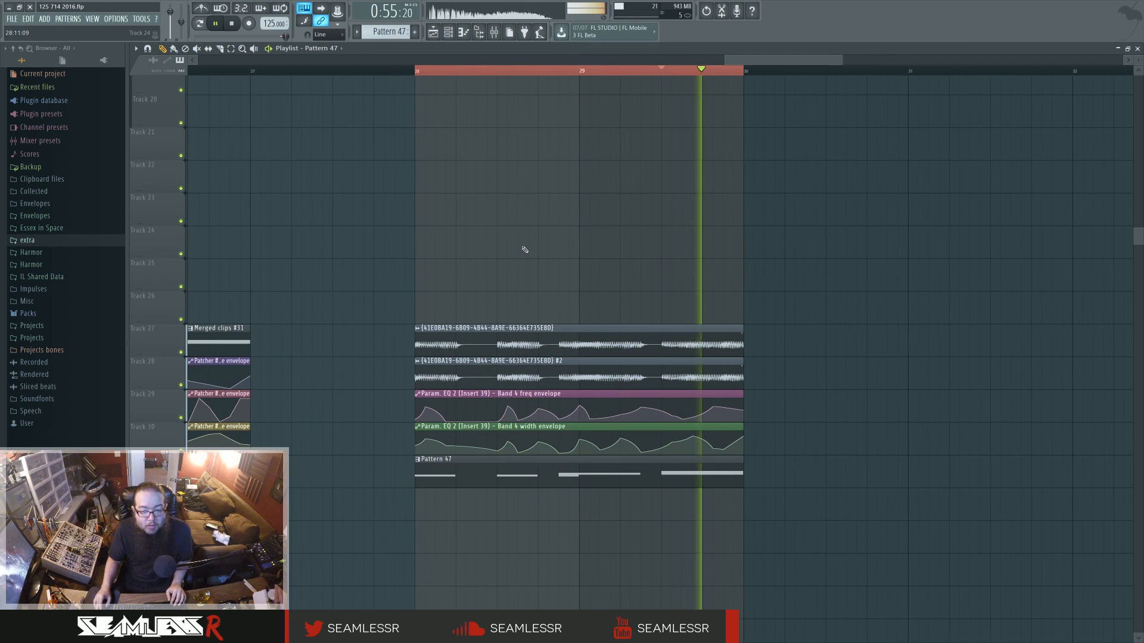
- Bend the low, mid and high band curves upward in Insert 39's Maximus, moving the high band's knee to a lower input level
click(495, 34)
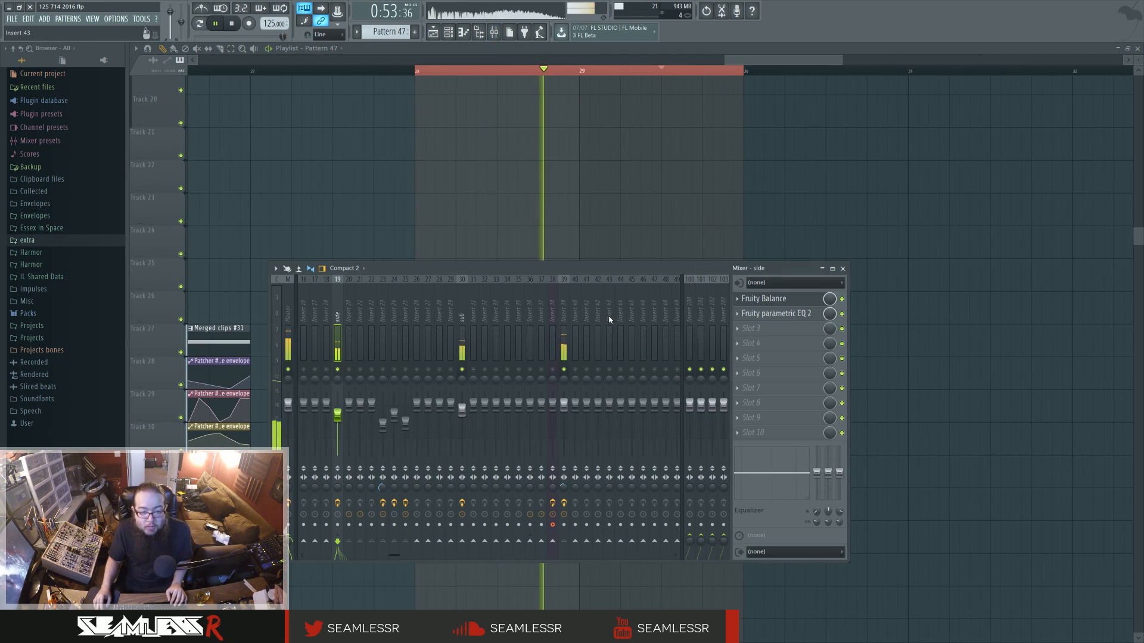
click(566, 314)
click(774, 329)
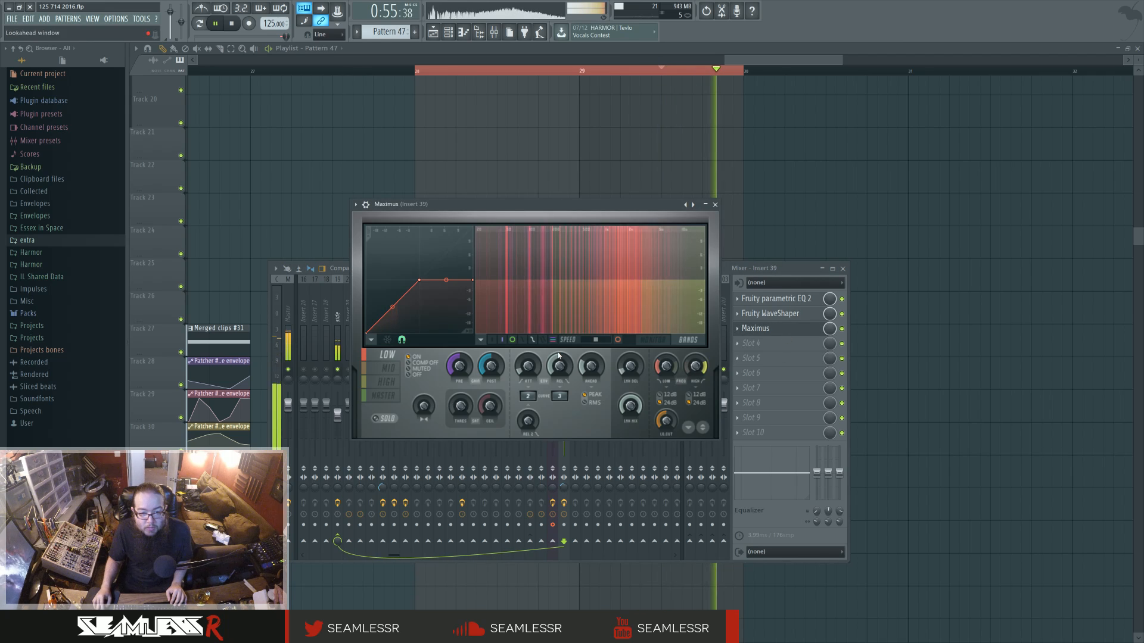
drag(393, 307, 393, 284)
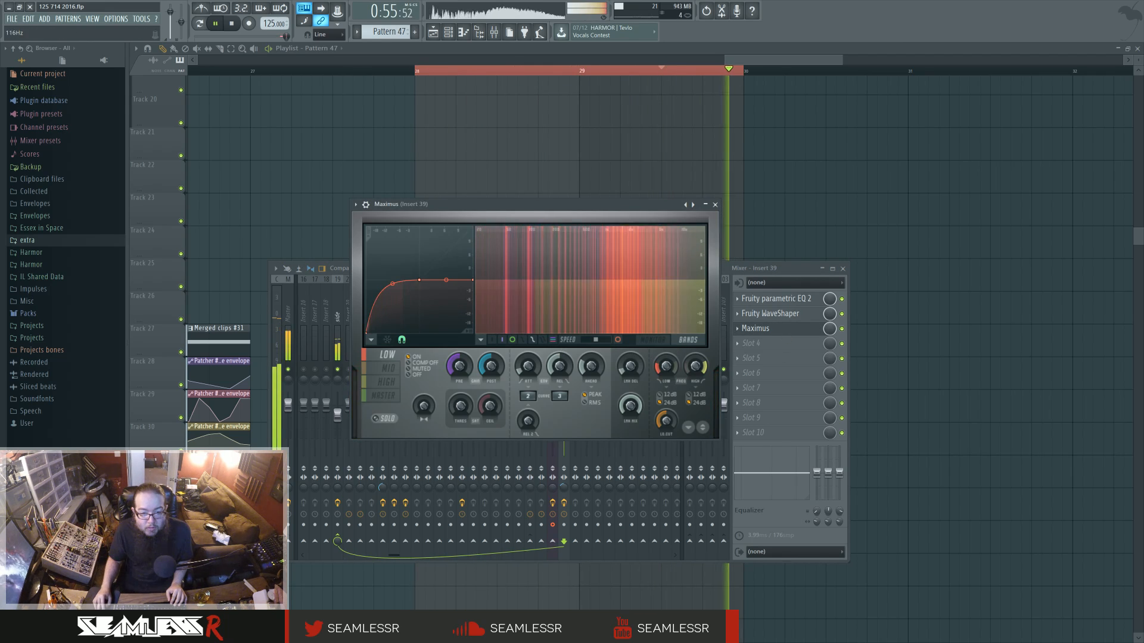
click(389, 370)
drag(393, 307, 393, 284)
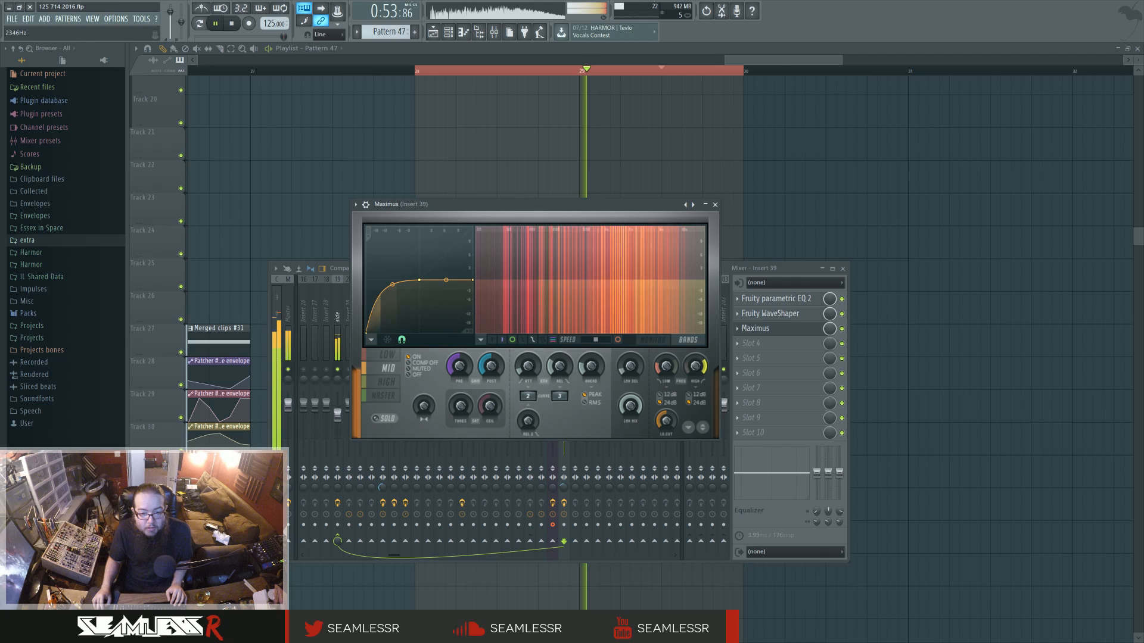
click(386, 382)
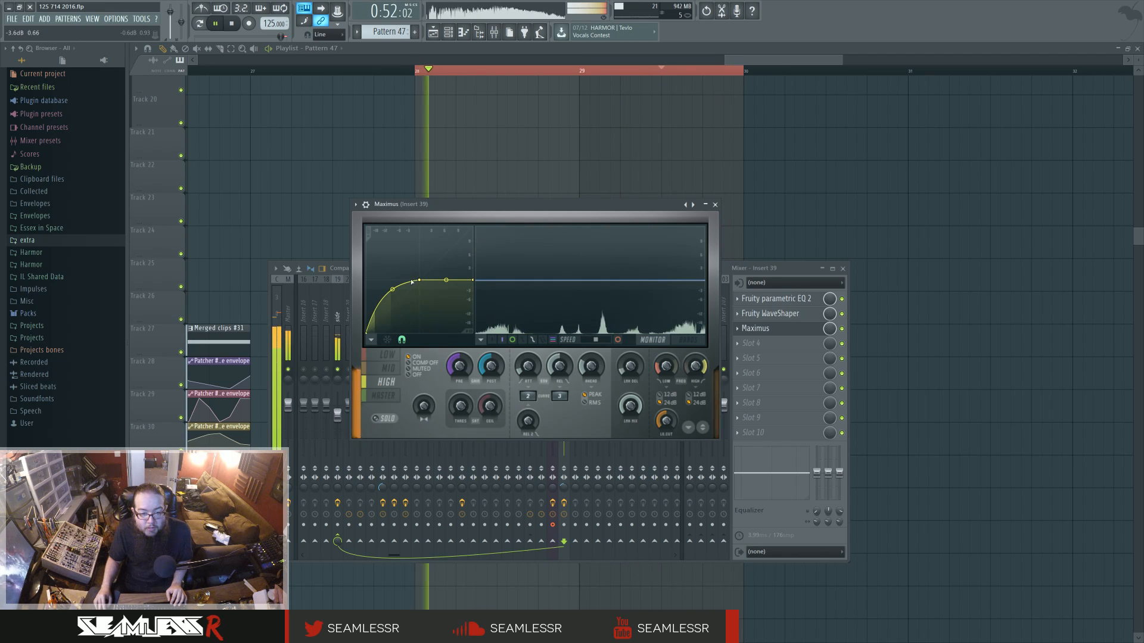
drag(412, 282, 393, 280)
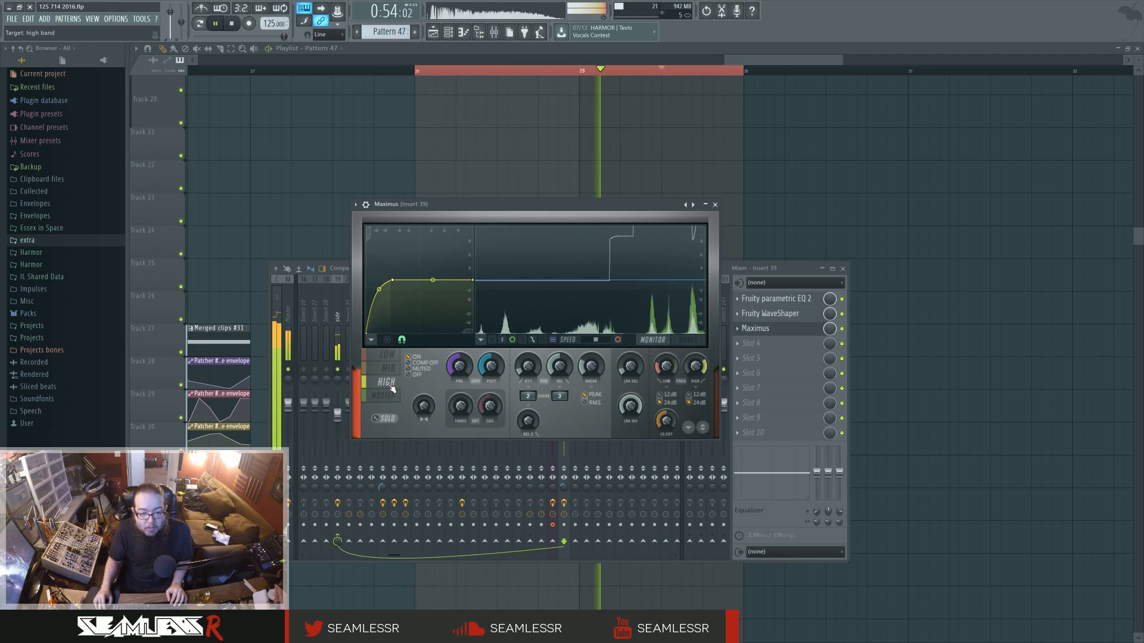
- Increase the stereo separation of Maximus's mid band and set the high band to 56% separated
click(387, 354)
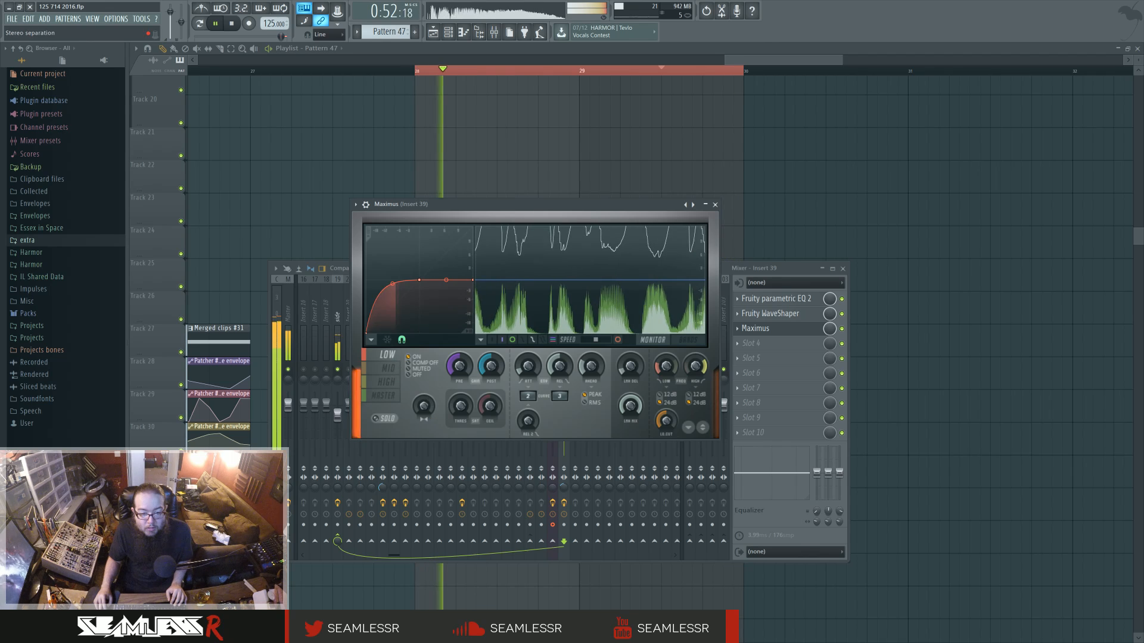
click(393, 370)
drag(424, 409, 424, 437)
click(393, 383)
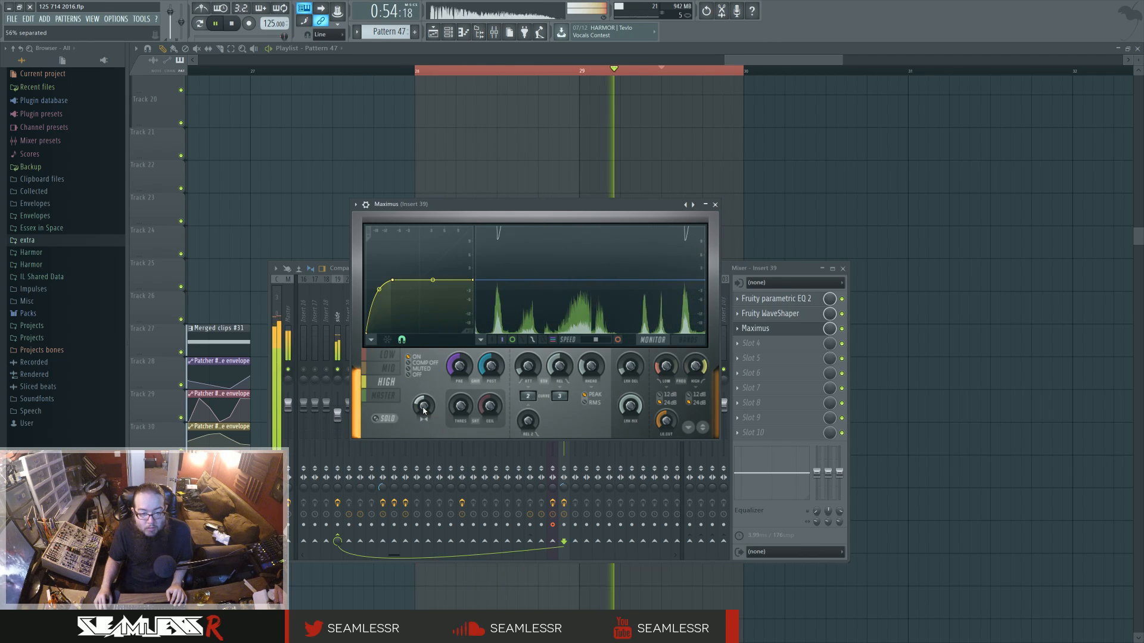
click(383, 395)
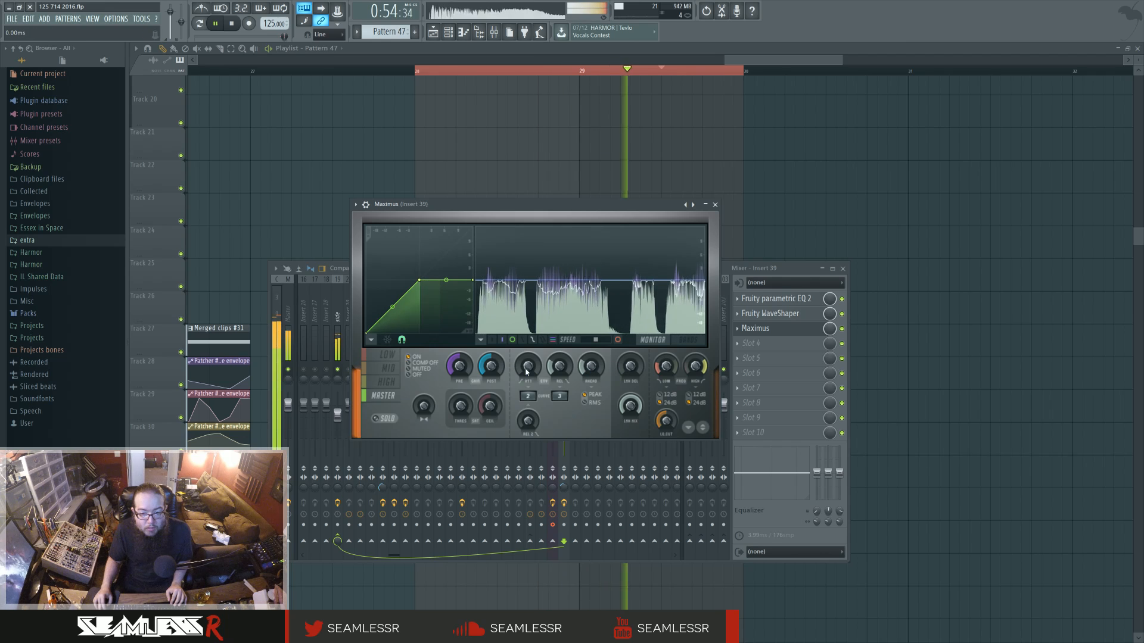
click(716, 205)
- Stop playback and load Vocodex into slot 4 of Insert 39
drag(572, 268, 597, 259)
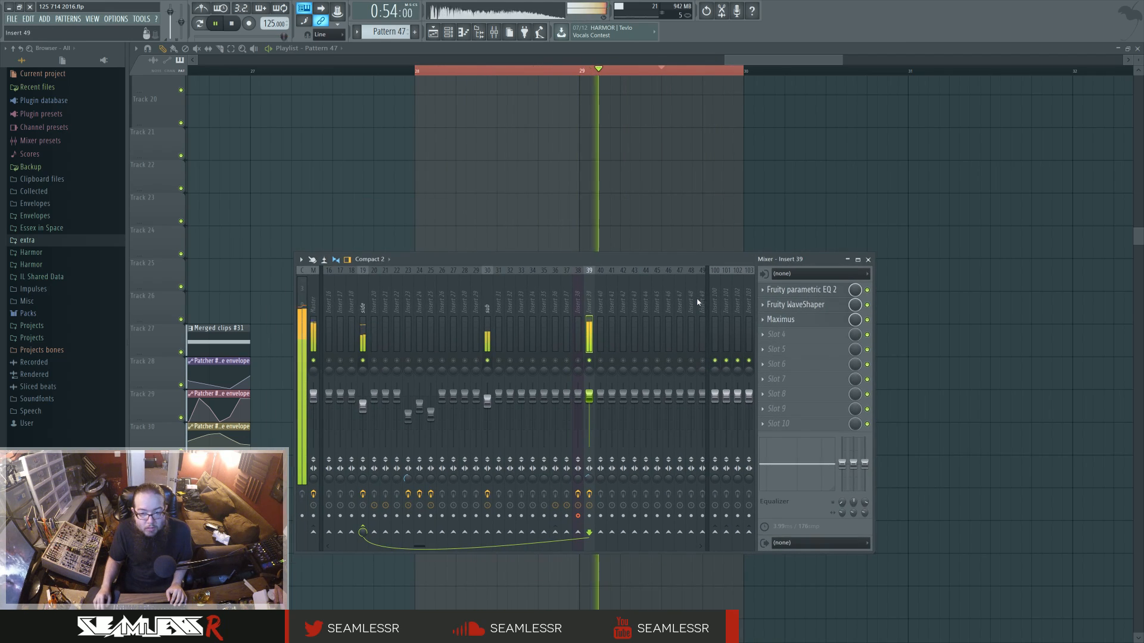
click(784, 338)
key(space)
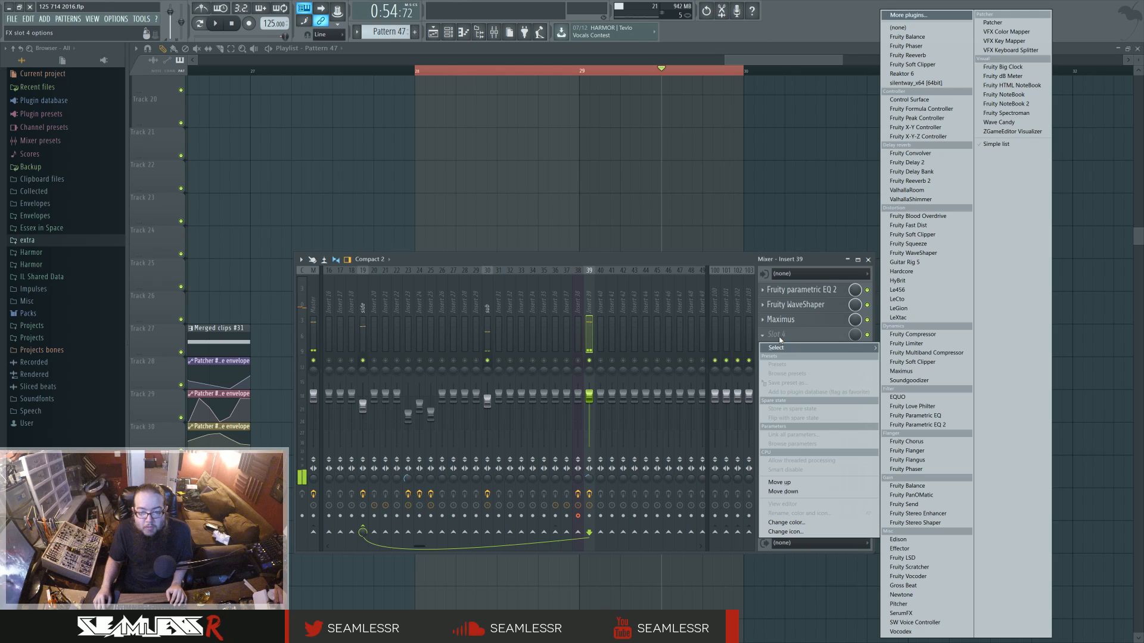
click(924, 634)
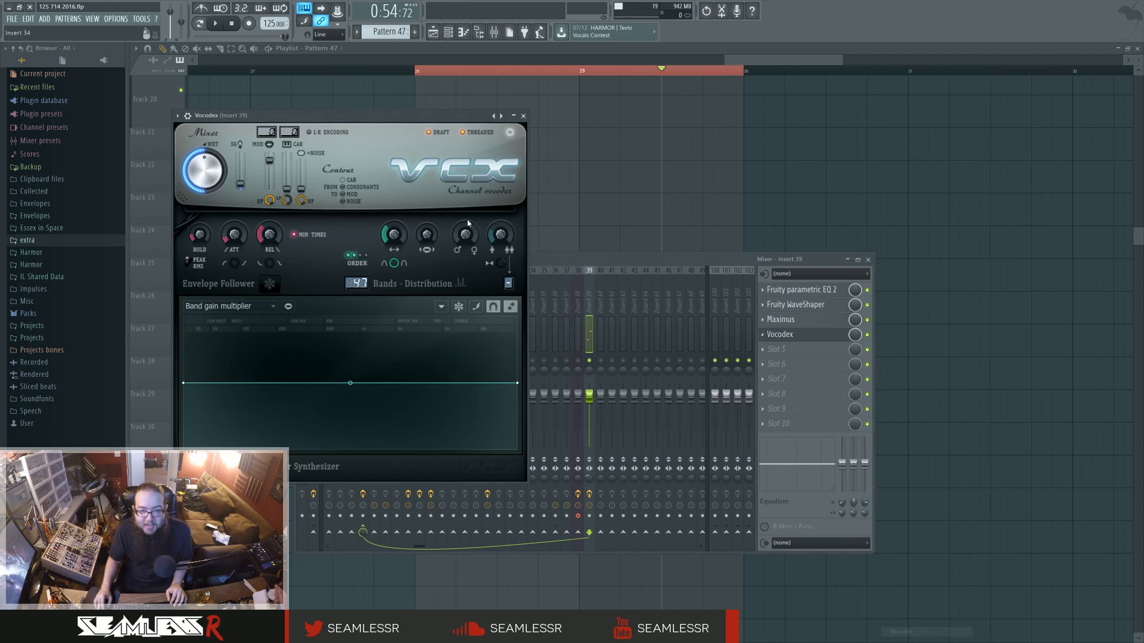
- Set Vocodex's slot mix to 86%, turn off its draft mode and shift its formants while auditioning
drag(402, 116, 659, 177)
click(855, 334)
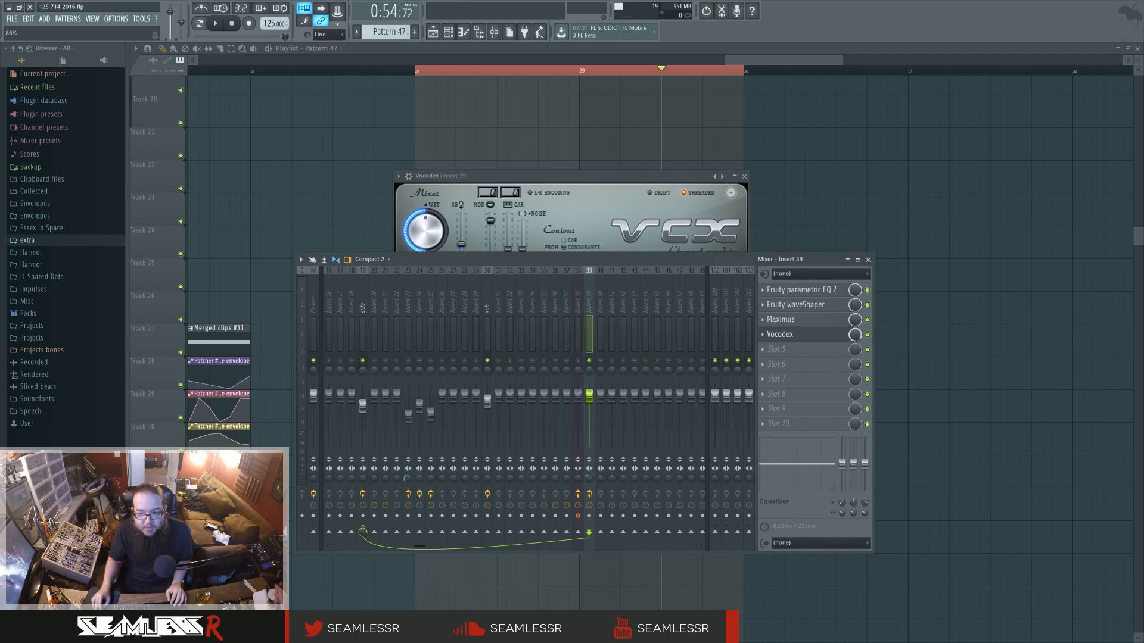
click(609, 198)
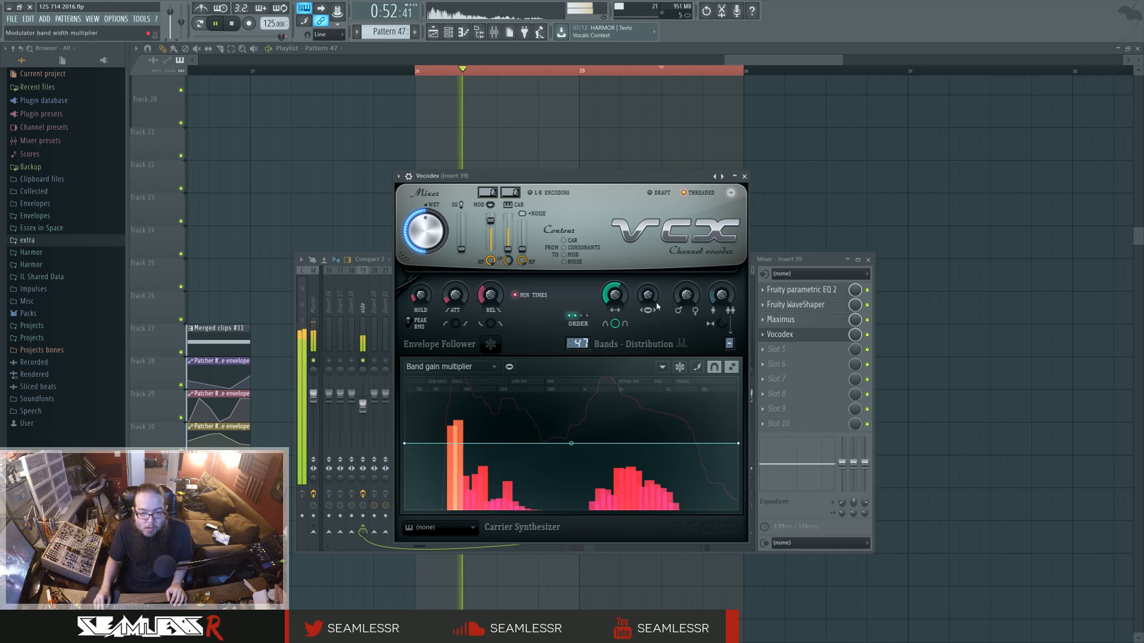
drag(687, 296, 686, 300)
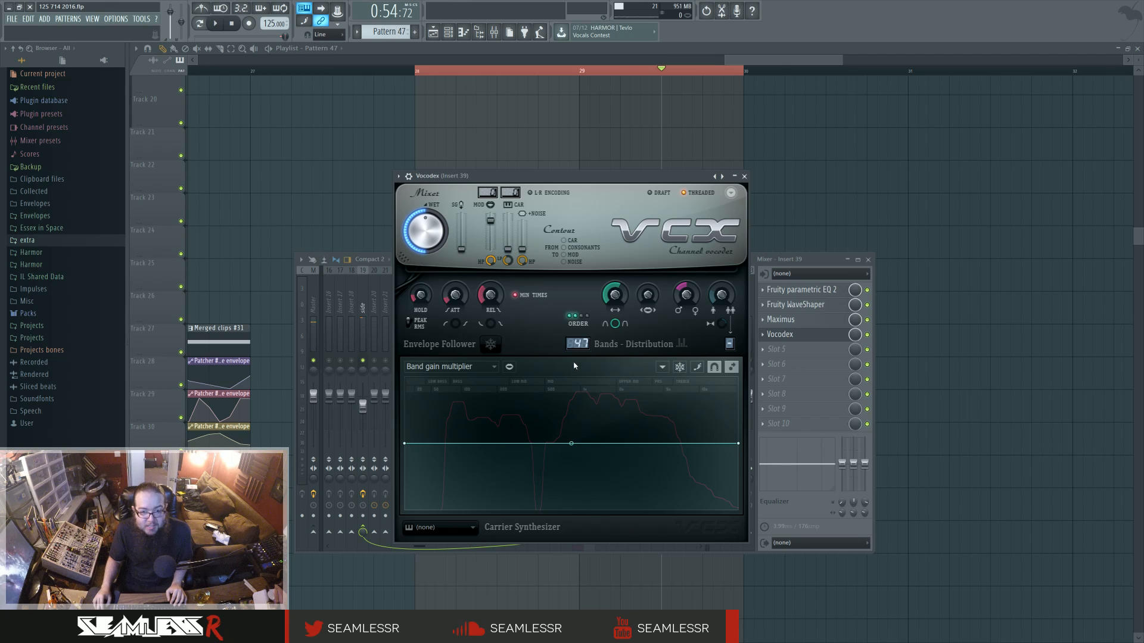
- Set Vocodex to 83 bands while auditioning and show its band distribution curve
key(space)
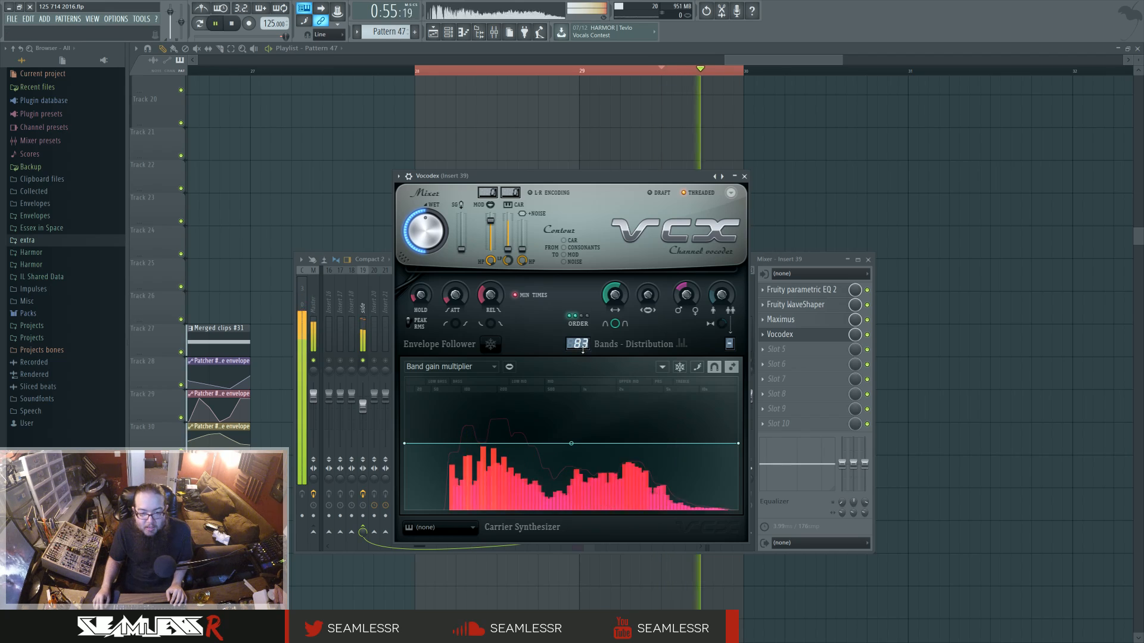
click(444, 366)
click(427, 471)
key(space)
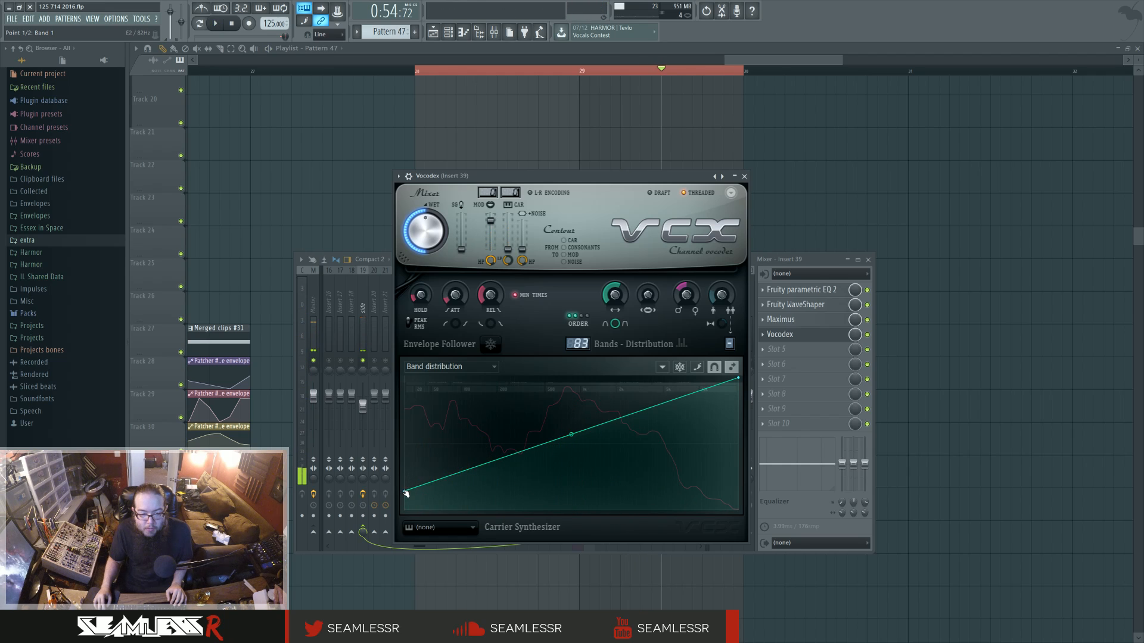
- Shape Vocodex's band width curve into alternating peaks and dips across the spectrum while auditioning
click(473, 366)
key(space)
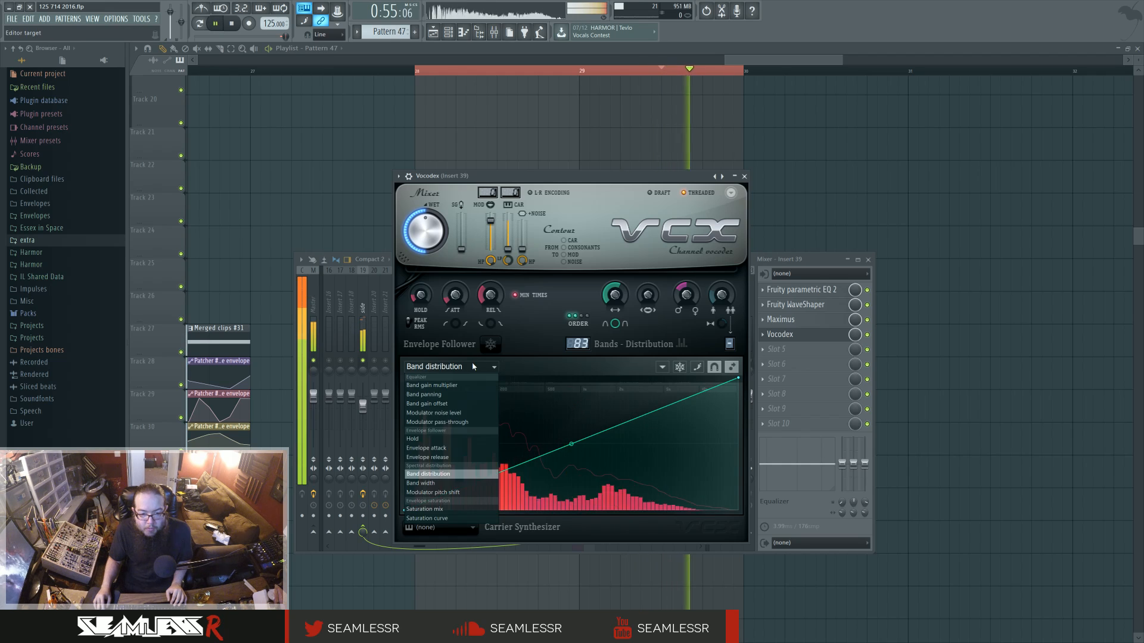
click(453, 484)
right_click(505, 443)
right_click(652, 448)
right_click(678, 485)
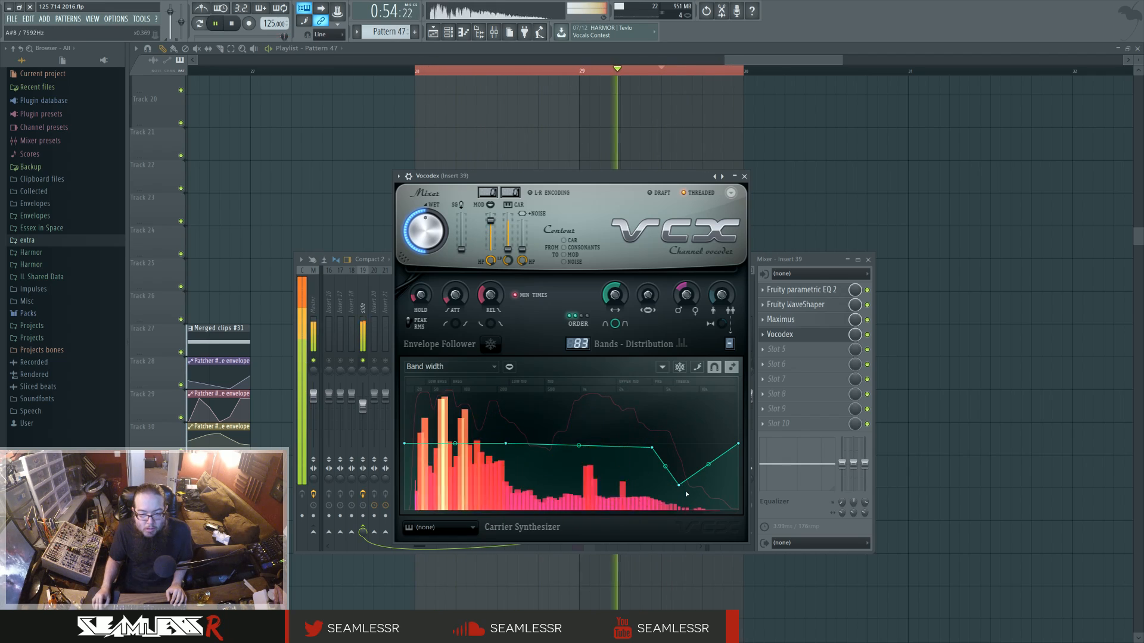
right_click(598, 472)
right_click(520, 419)
right_click(461, 411)
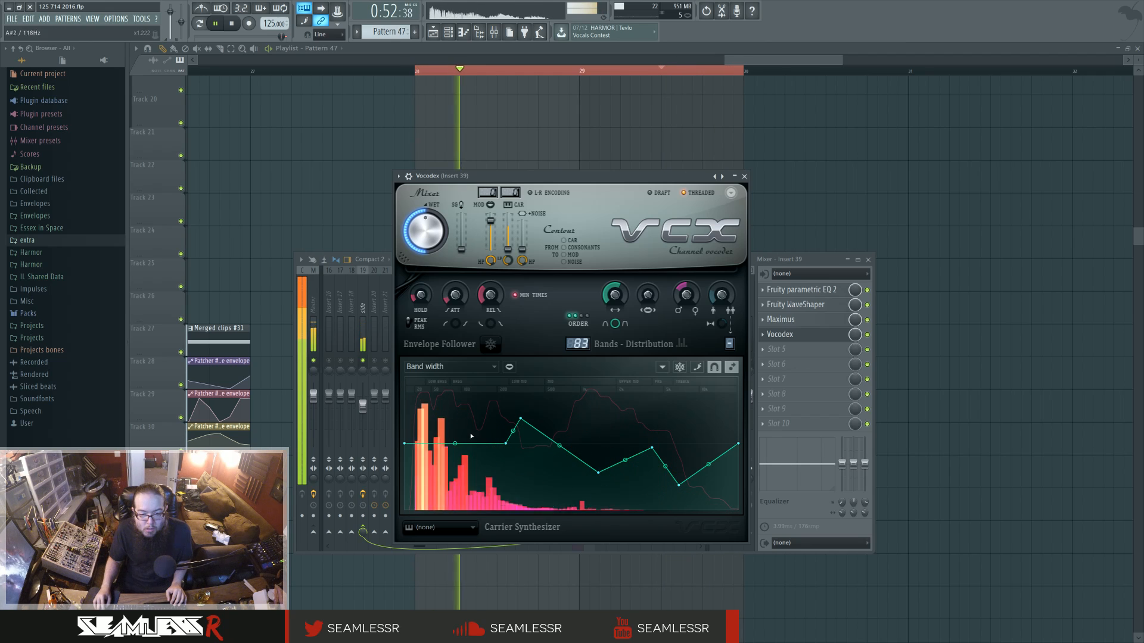
right_click(577, 394)
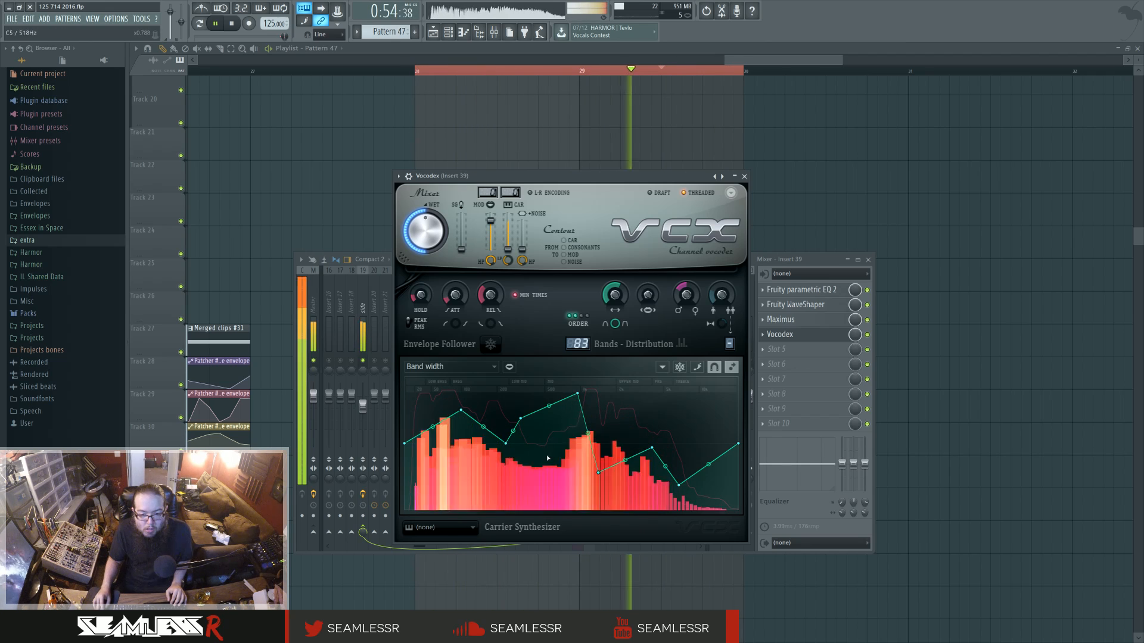
right_click(546, 472)
mouse_move(547, 472)
mouse_down()
mouse_move(593, 470)
mouse_move(559, 469)
mouse_up()
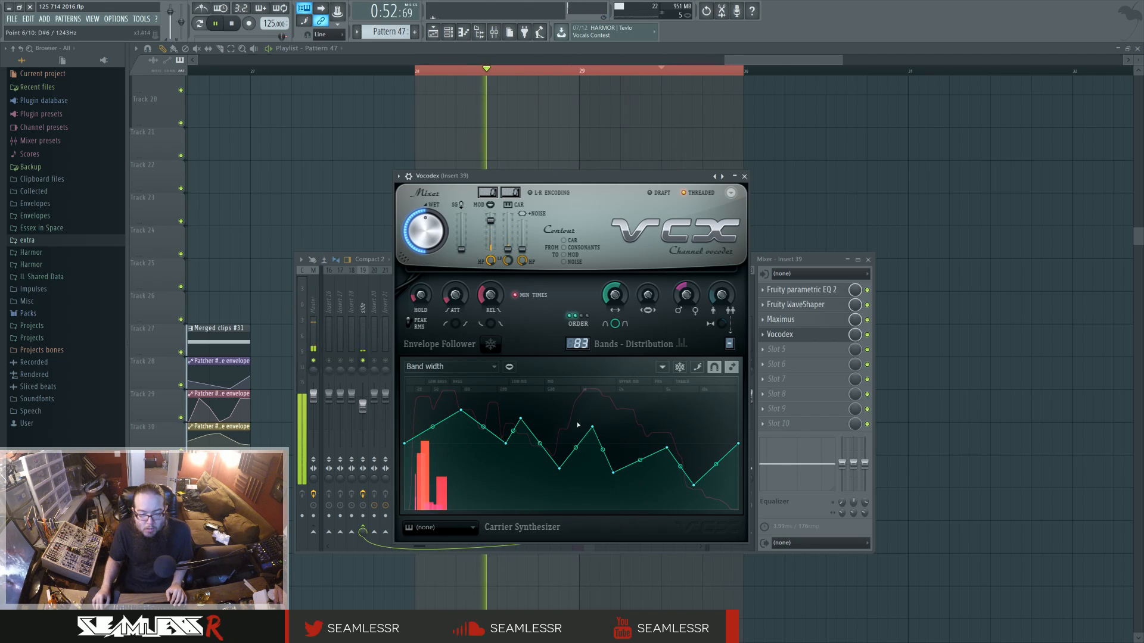
- Shape Vocodex's modulator pitch shift curve with a low-mid dip, an upper-mid peak and a slight rise in the highs
click(449, 367)
click(433, 493)
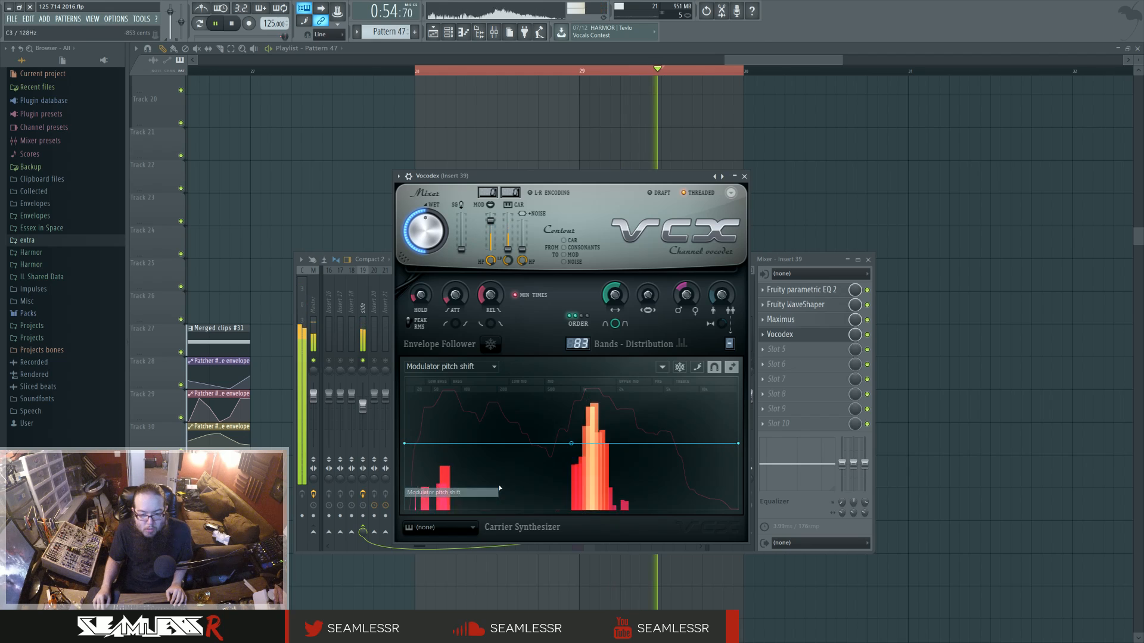
right_click(539, 444)
right_click(640, 415)
right_click(696, 460)
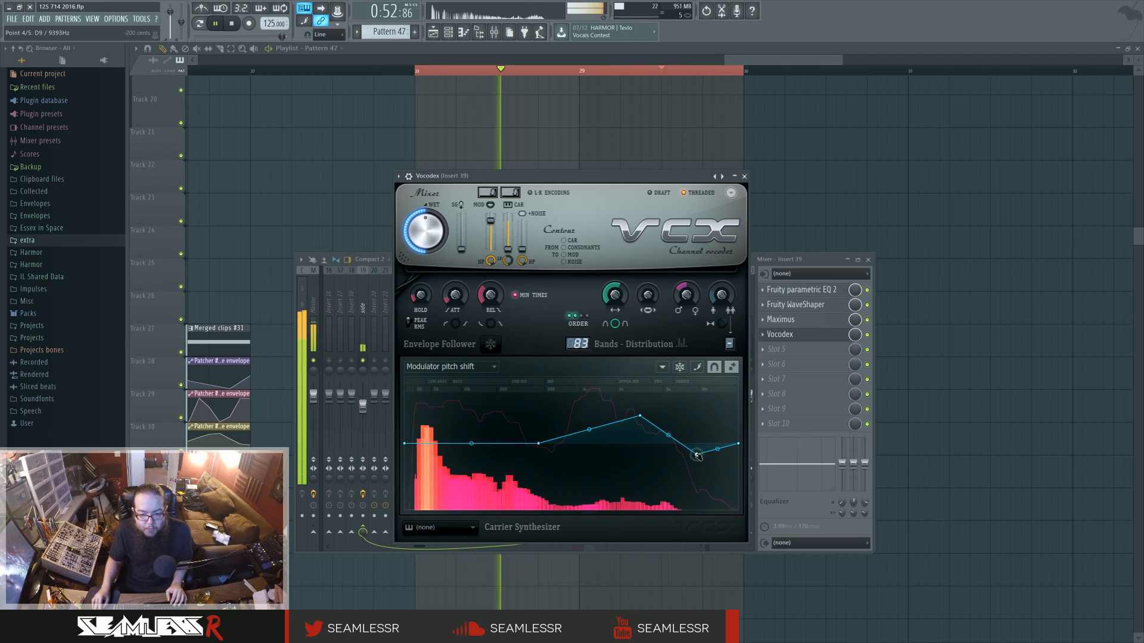
drag(697, 460, 694, 405)
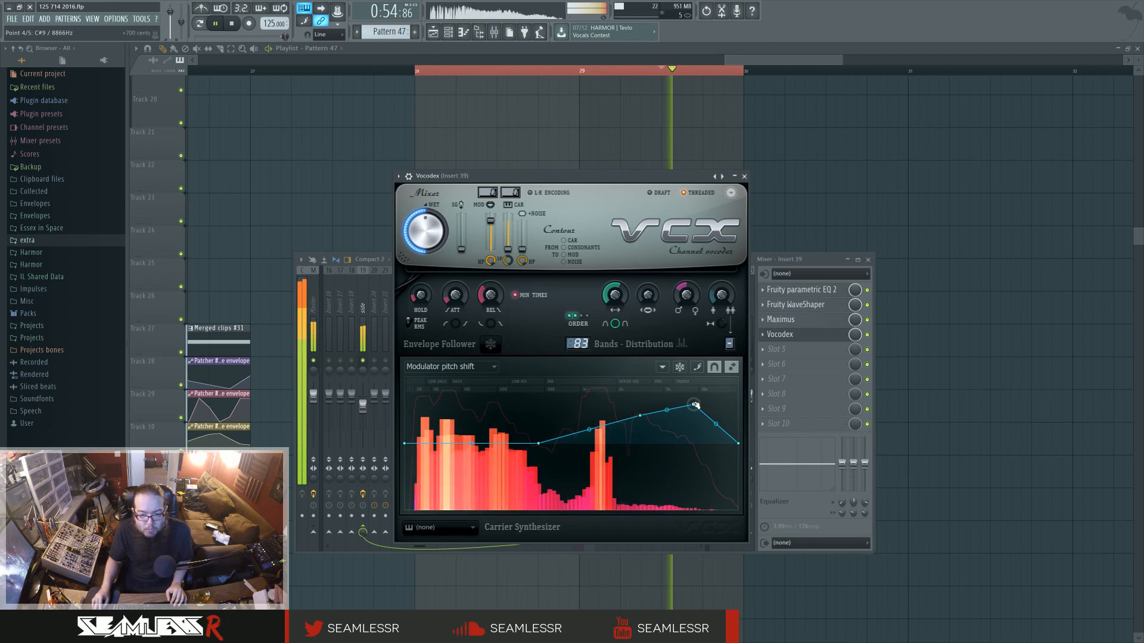
drag(694, 405, 685, 439)
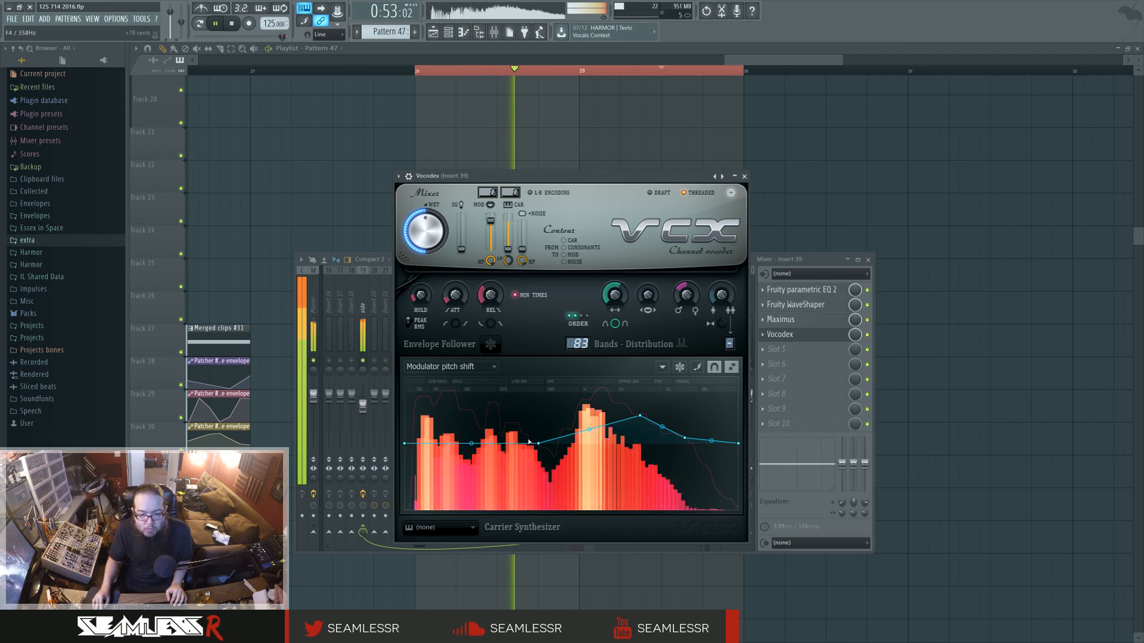
drag(538, 444, 538, 460)
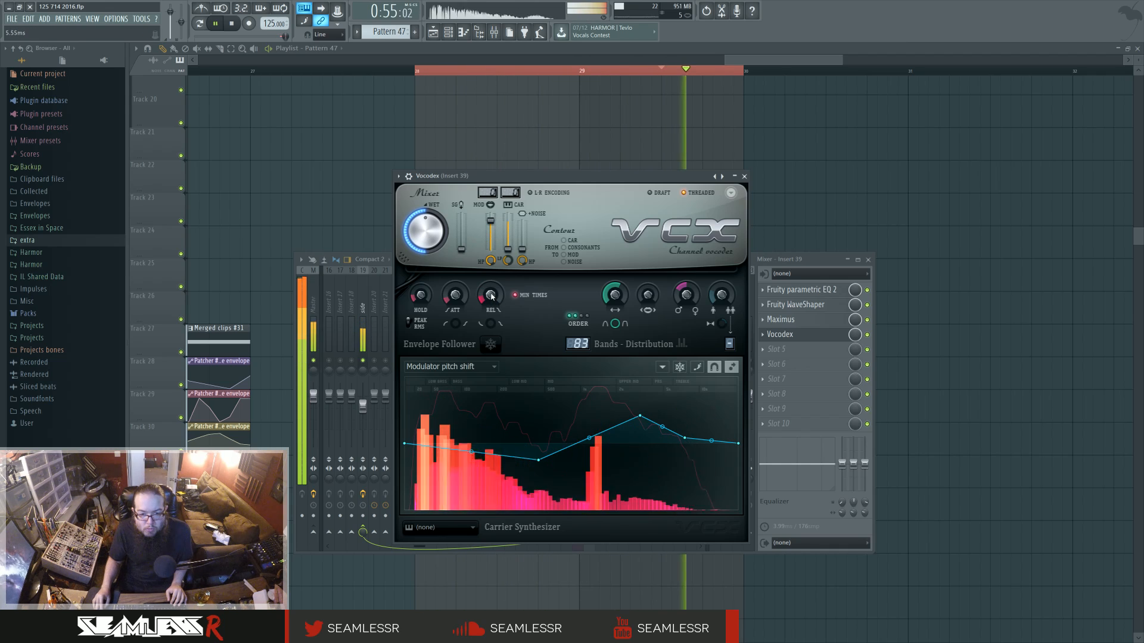
- Lengthen Vocodex's envelope release, nudge the overall band width and reduce the band count to 47
drag(490, 296, 491, 262)
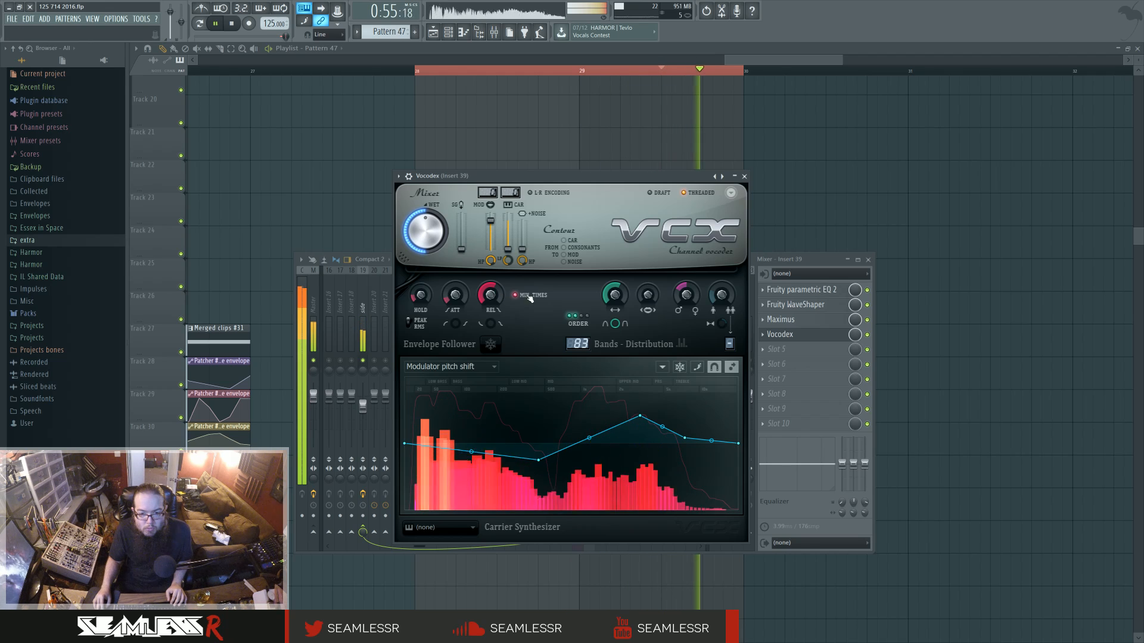
drag(614, 295, 614, 298)
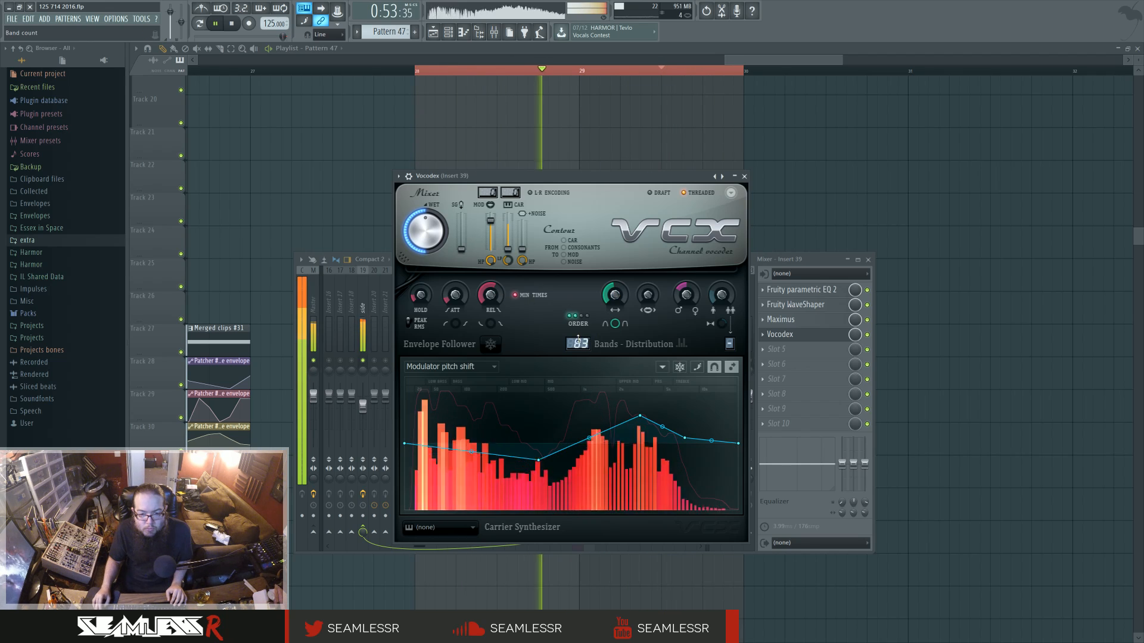
drag(582, 347, 578, 369)
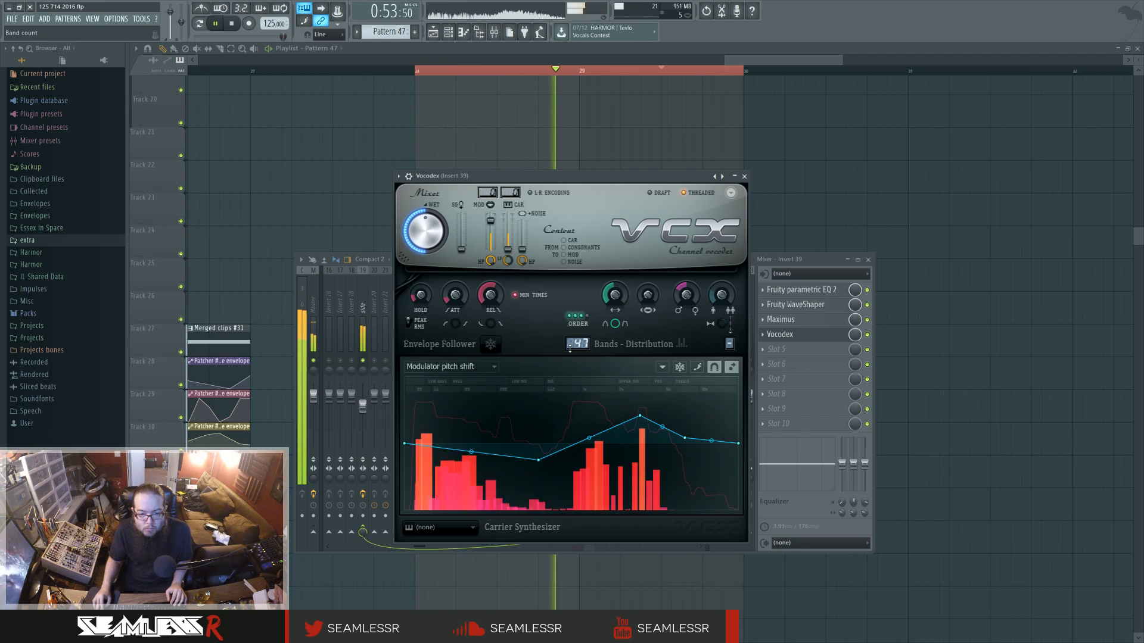
- Bend Vocodex's band distribution curve upward, show the band gain multiplier curve and set the band count to 72
click(458, 367)
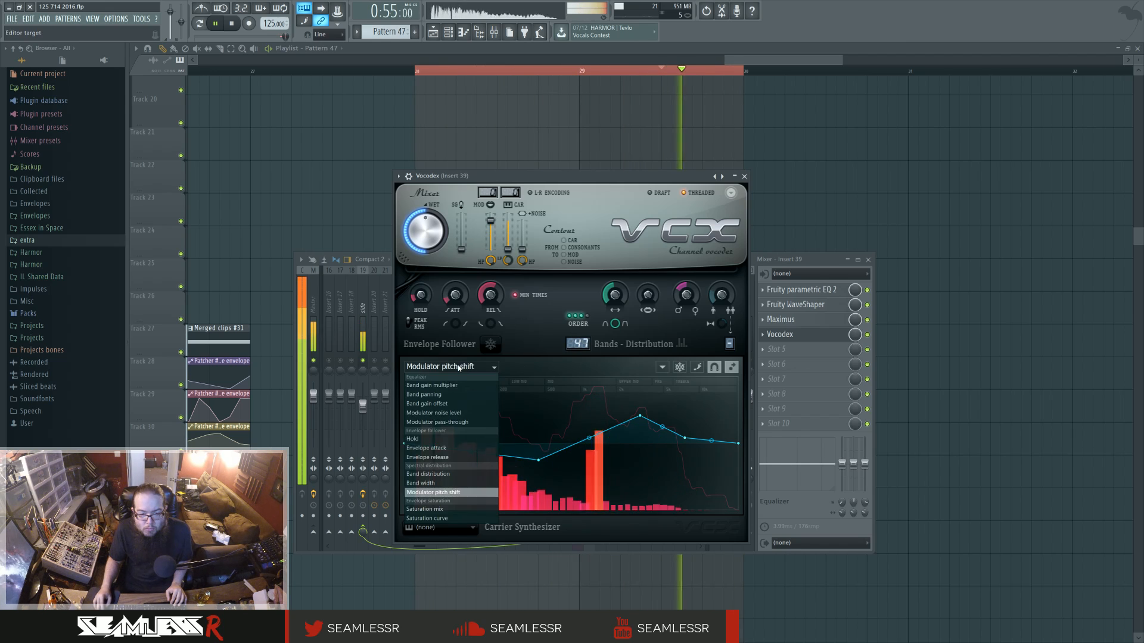
click(452, 475)
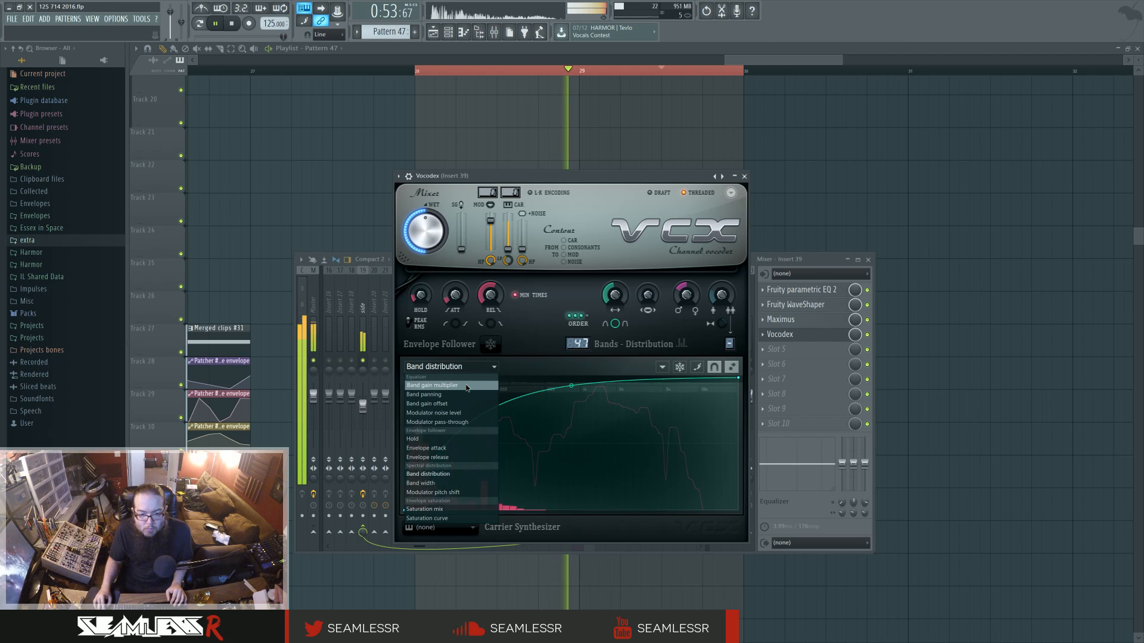
click(467, 387)
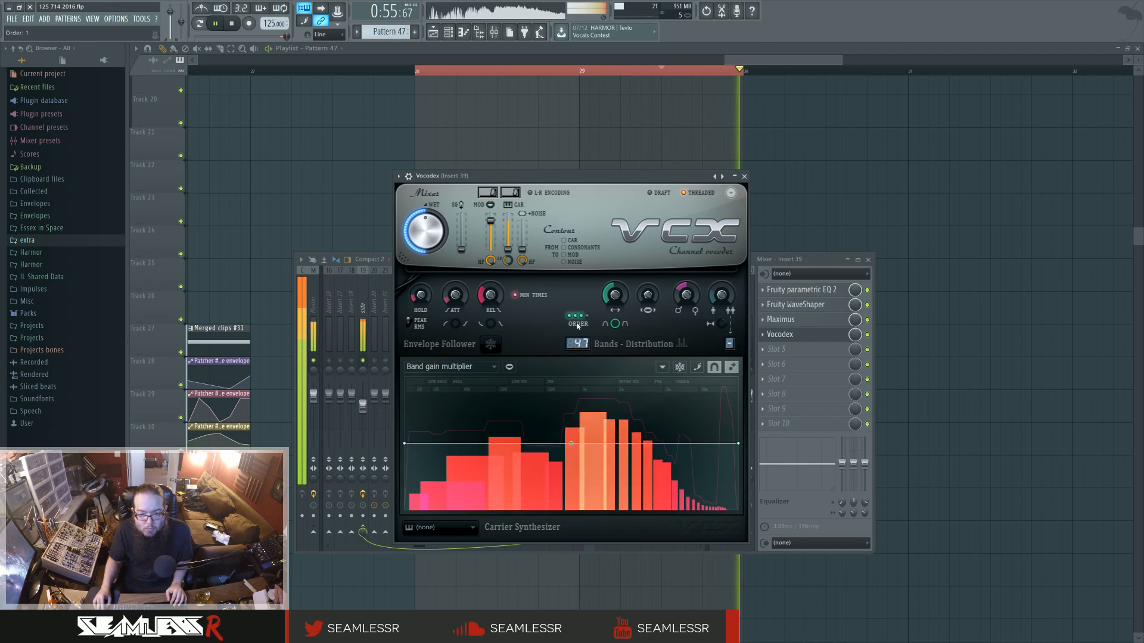
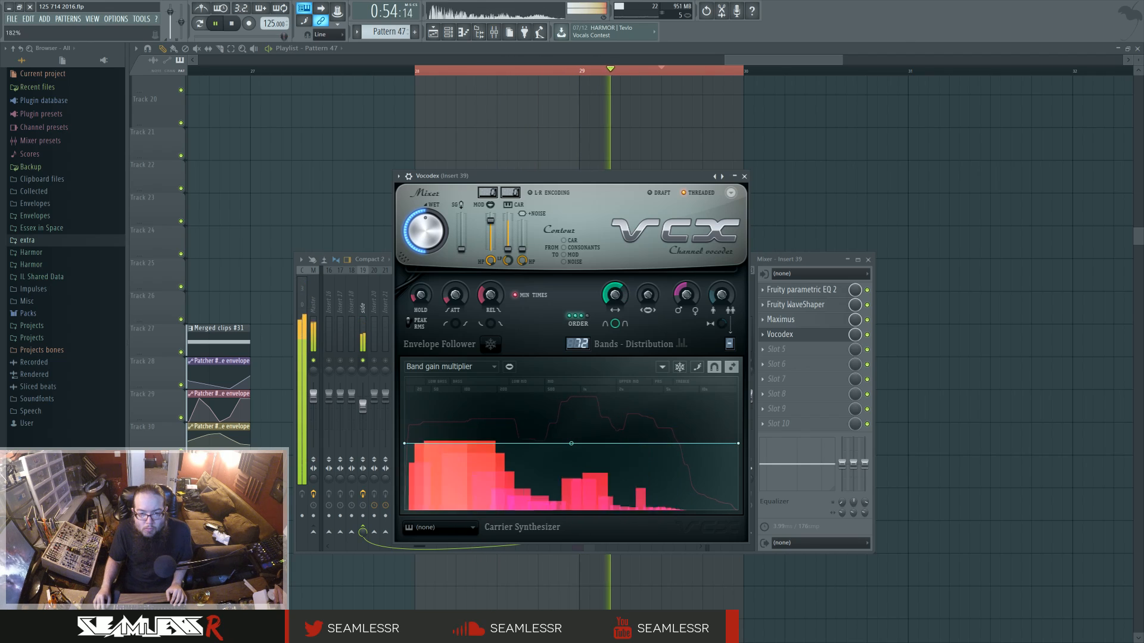
- Create an automation clip for Vocodex's band width on Track 31 below the EQ envelopes and move Pattern 47 to Track 26
right_click(612, 298)
click(653, 357)
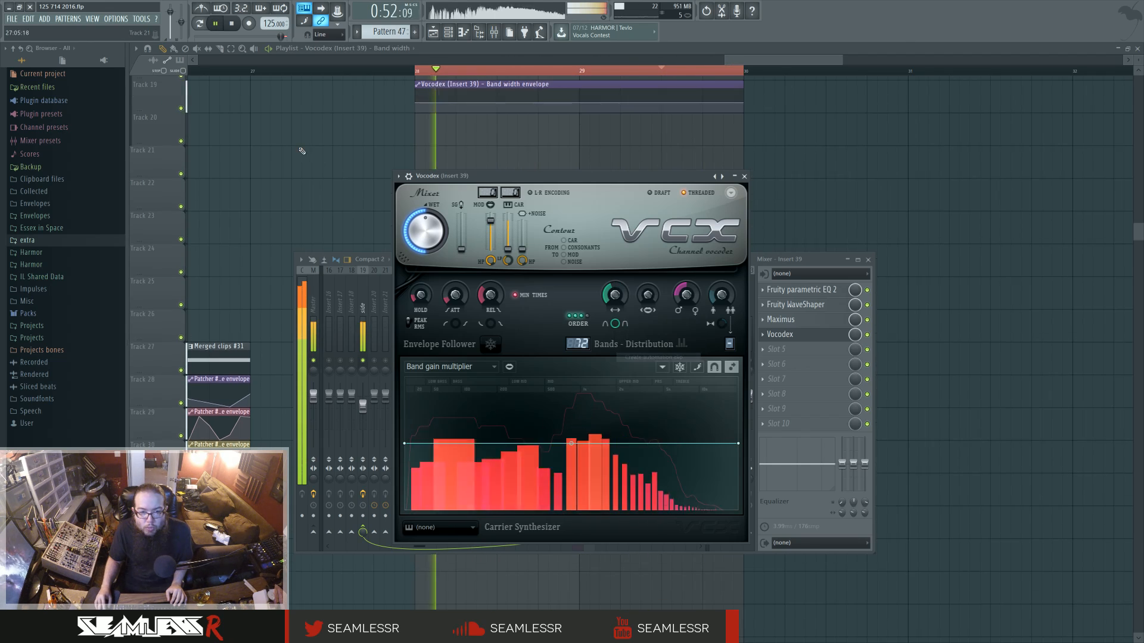
drag(431, 85, 443, 514)
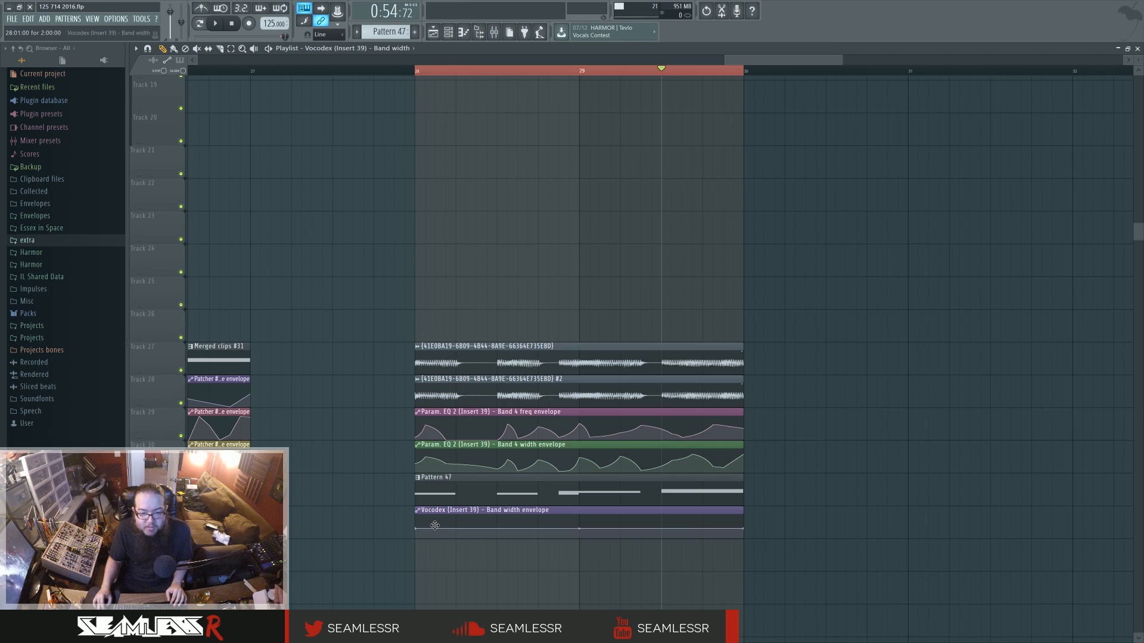
drag(433, 301, 439, 328)
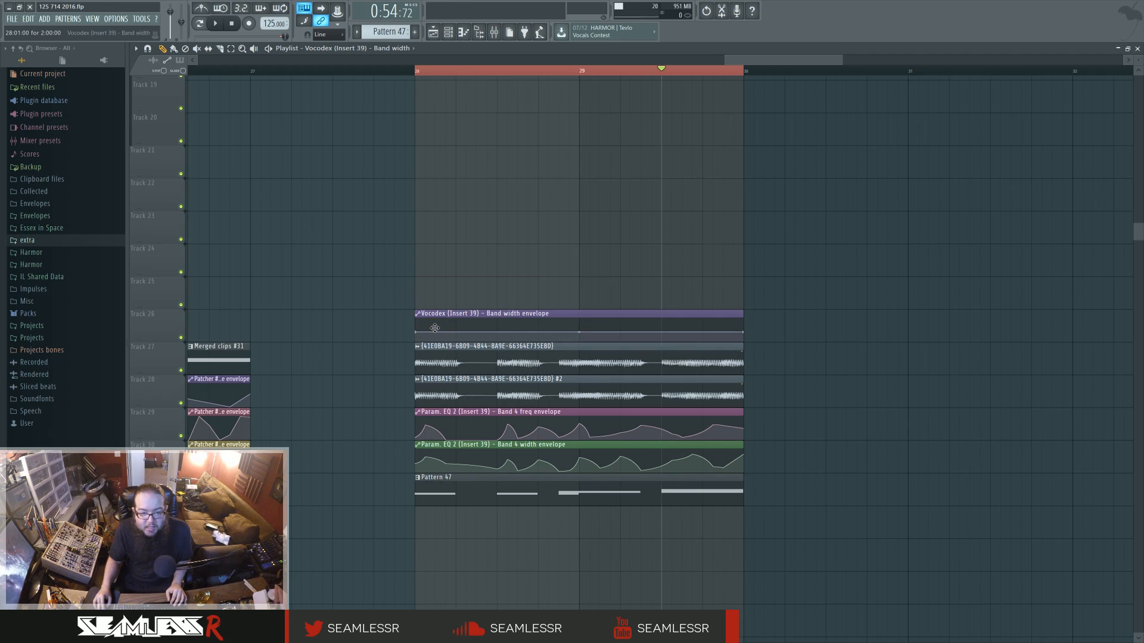
mouse_move(453, 481)
mouse_down()
mouse_move(444, 310)
mouse_move(449, 490)
mouse_up()
drag(454, 315, 447, 521)
drag(441, 480, 440, 316)
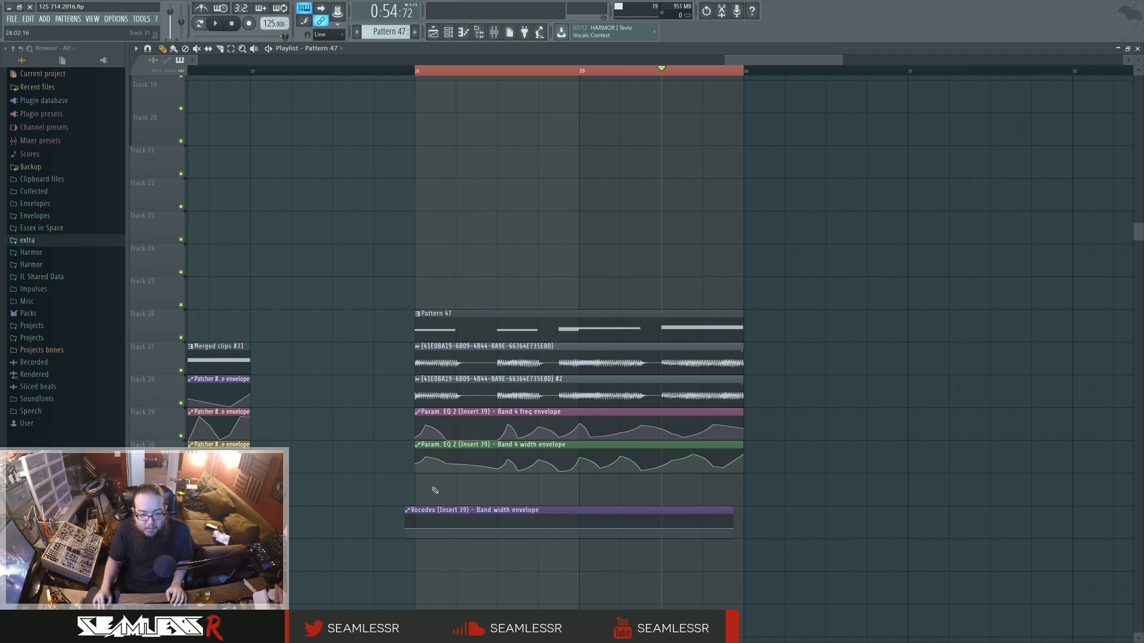
drag(437, 492, 443, 481)
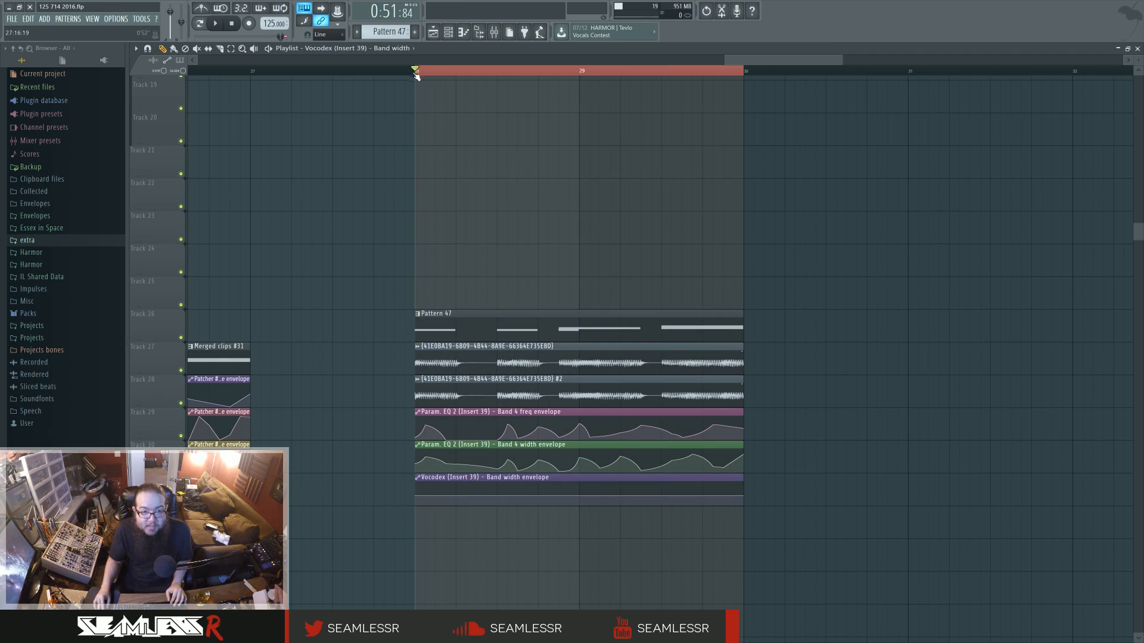
- Shape the start of the band width envelope in bar 28 as a quick rise from a low start that falls by 28:04
key(space)
scroll(423, 417, down, 2)
key(space)
key(space)
key(space)
right_click(427, 428)
key(space)
key(space)
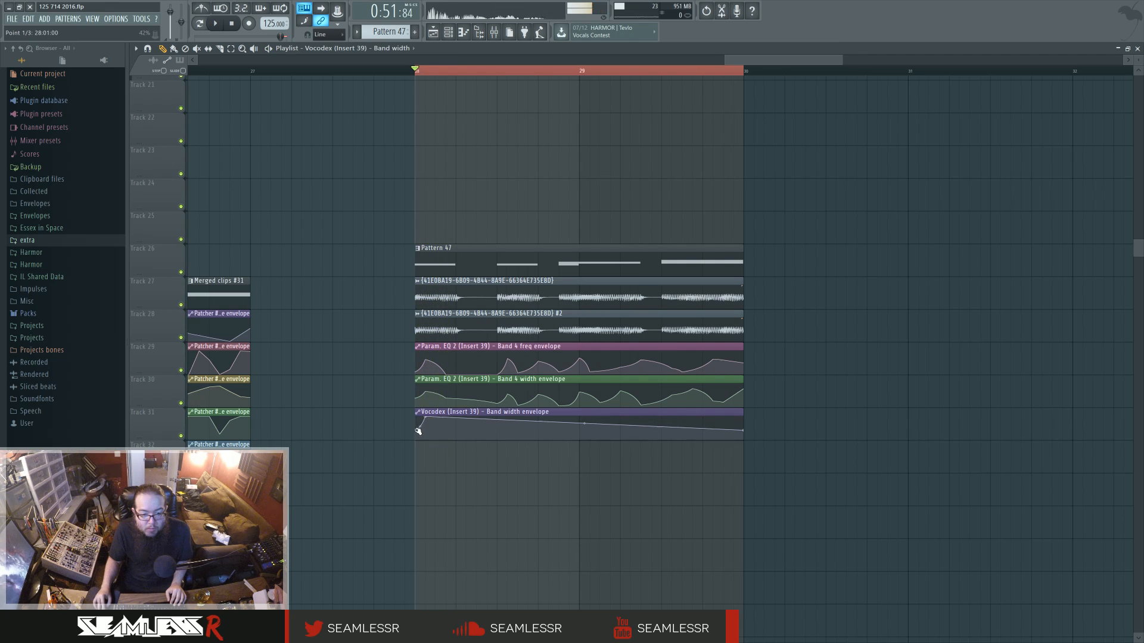
drag(418, 431, 418, 441)
key(space)
key(space)
right_click(448, 439)
key(space)
key(space)
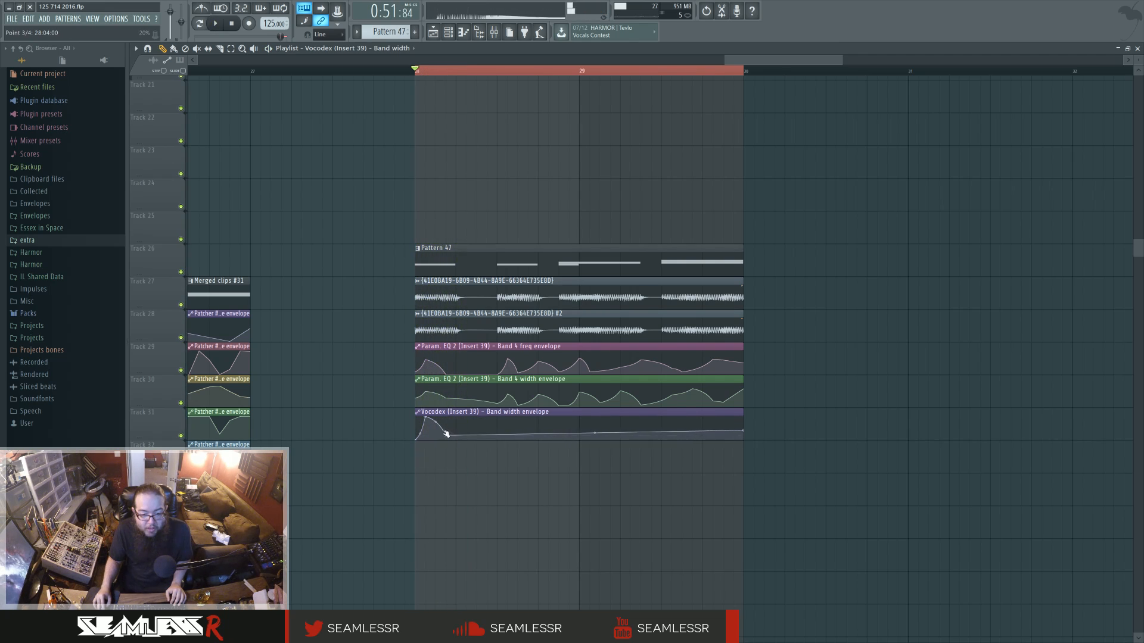
drag(445, 436, 446, 426)
key(space)
key(space)
key(space)
key(space)
- Add alternating rises and dips to the band width envelope from the second note through the end of bar 29
right_click(497, 430)
right_click(508, 422)
right_click(528, 433)
right_click(559, 418)
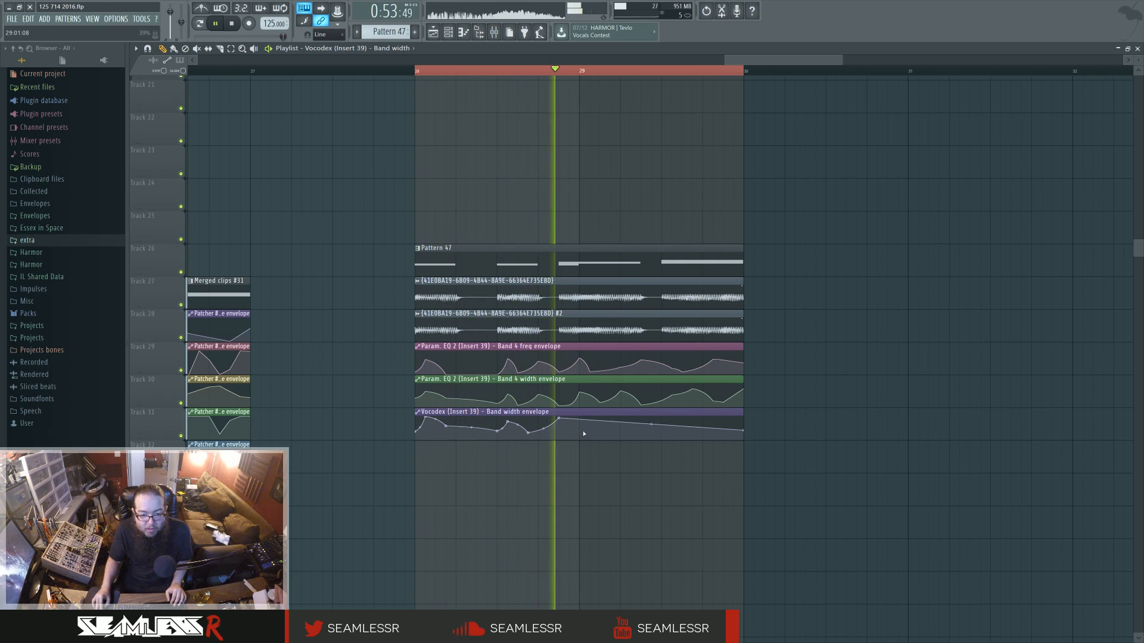
right_click(580, 433)
key(space)
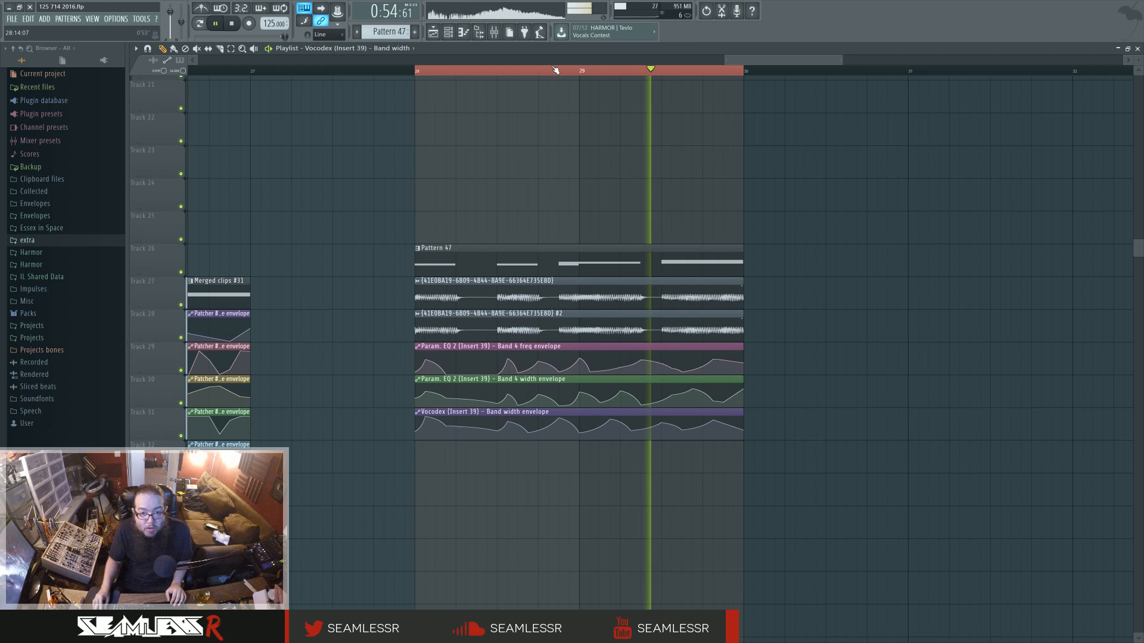
- Lower the band width envelope's point at 28:15, rework its bar 29 contour and adjust the curve around 28:12
scroll(601, 268, up, 3)
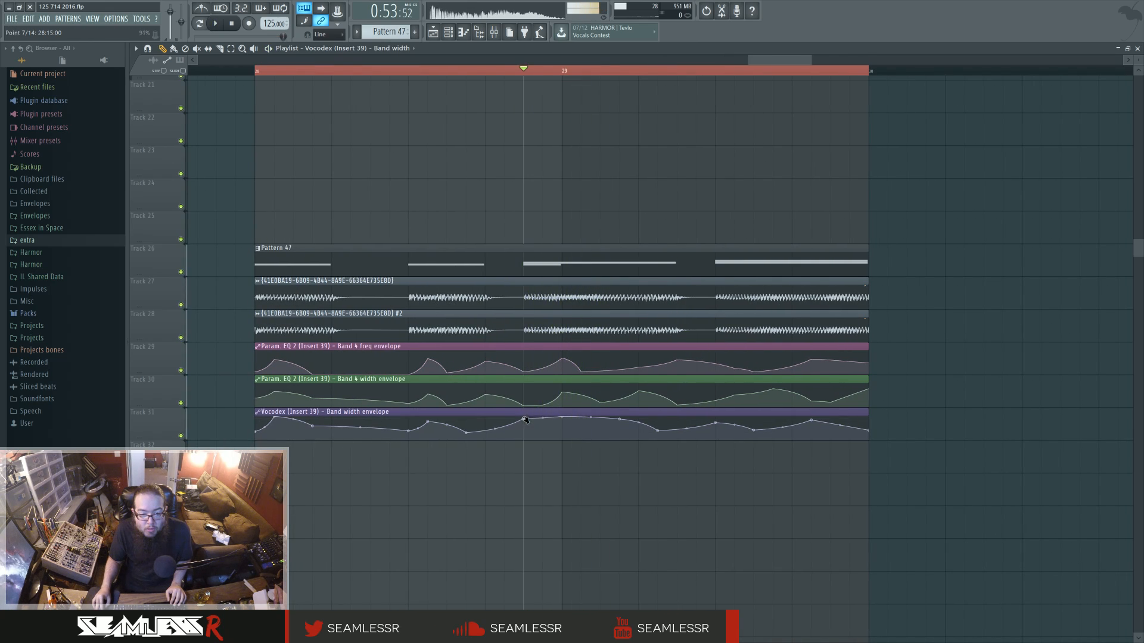
drag(523, 418, 528, 428)
drag(620, 420, 720, 429)
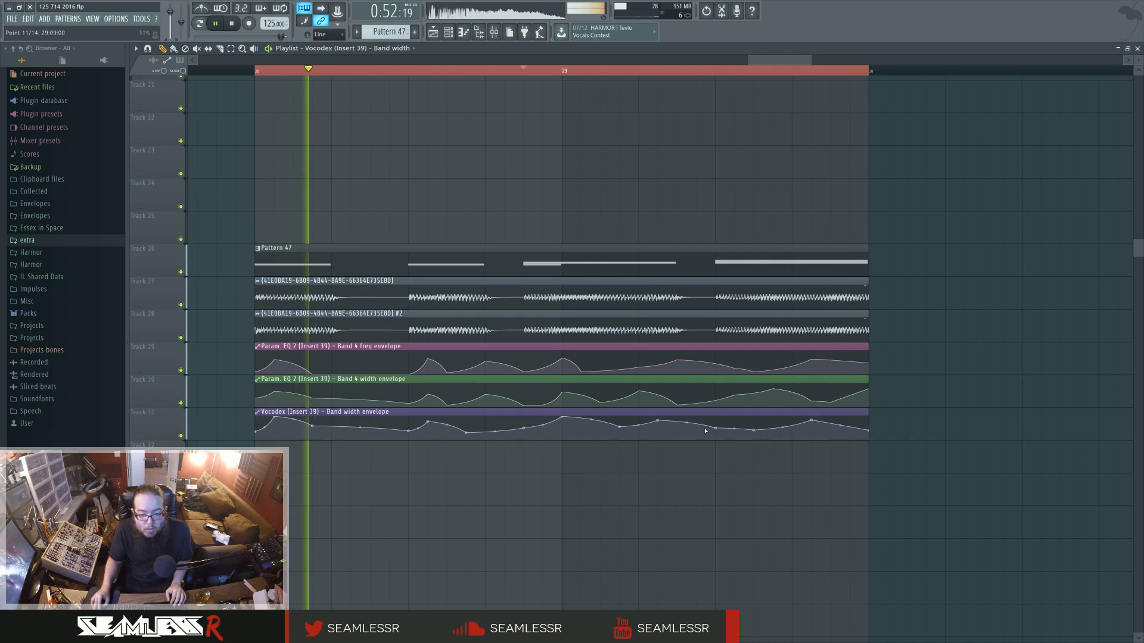
drag(467, 433, 469, 431)
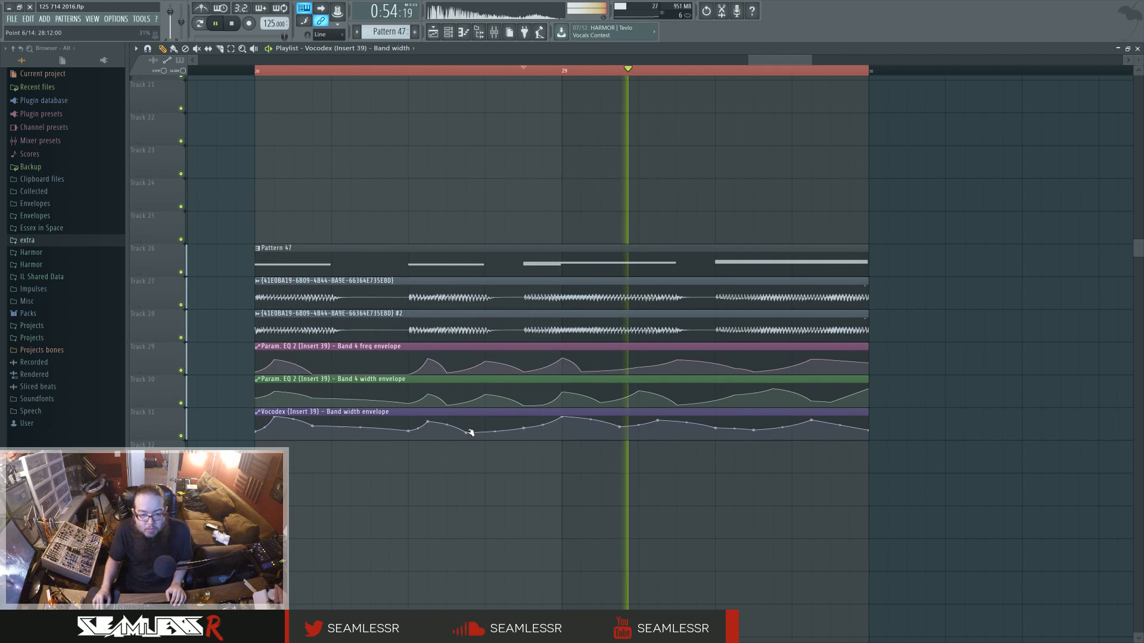
right_click(486, 423)
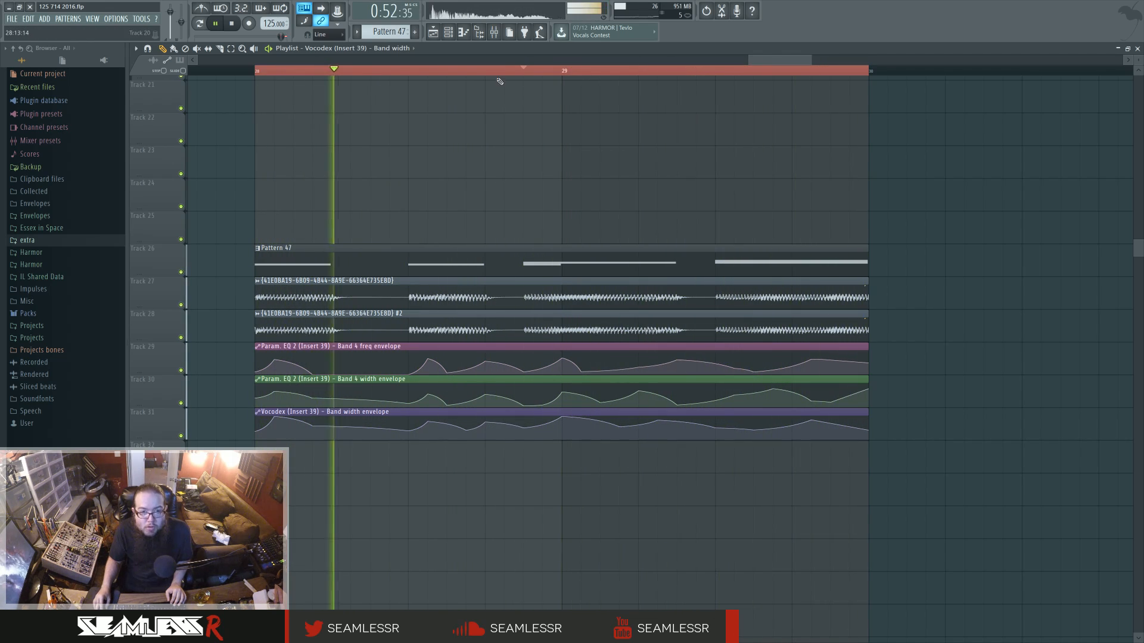
- Load Fruity Limiter on Insert 39, move it to slot 10 and restart playback to audition it
click(500, 34)
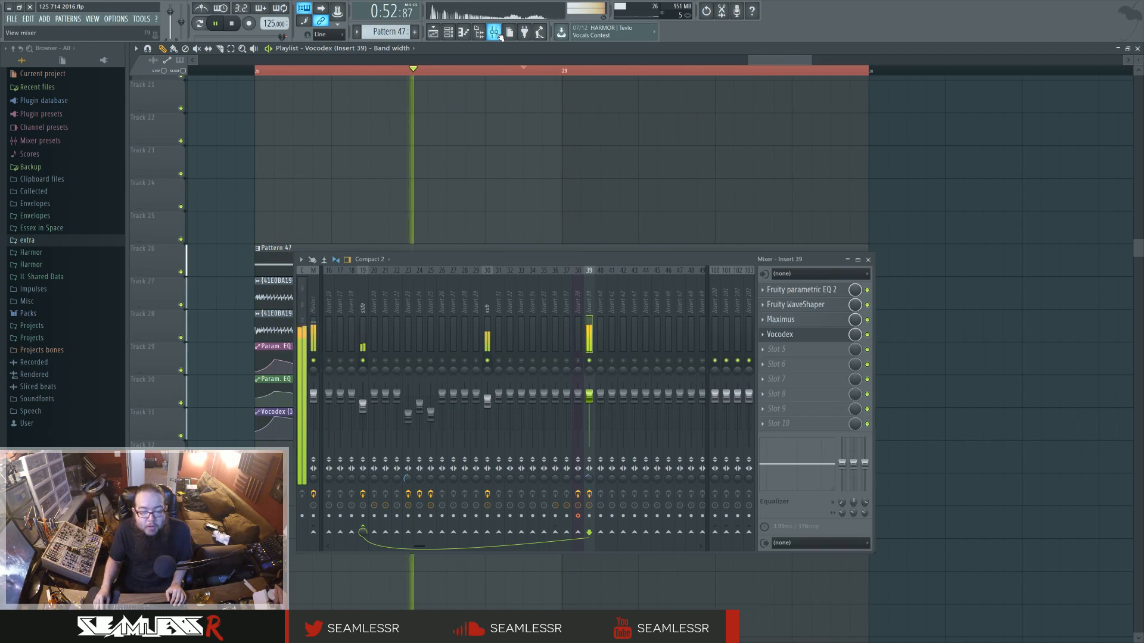
click(796, 354)
click(906, 344)
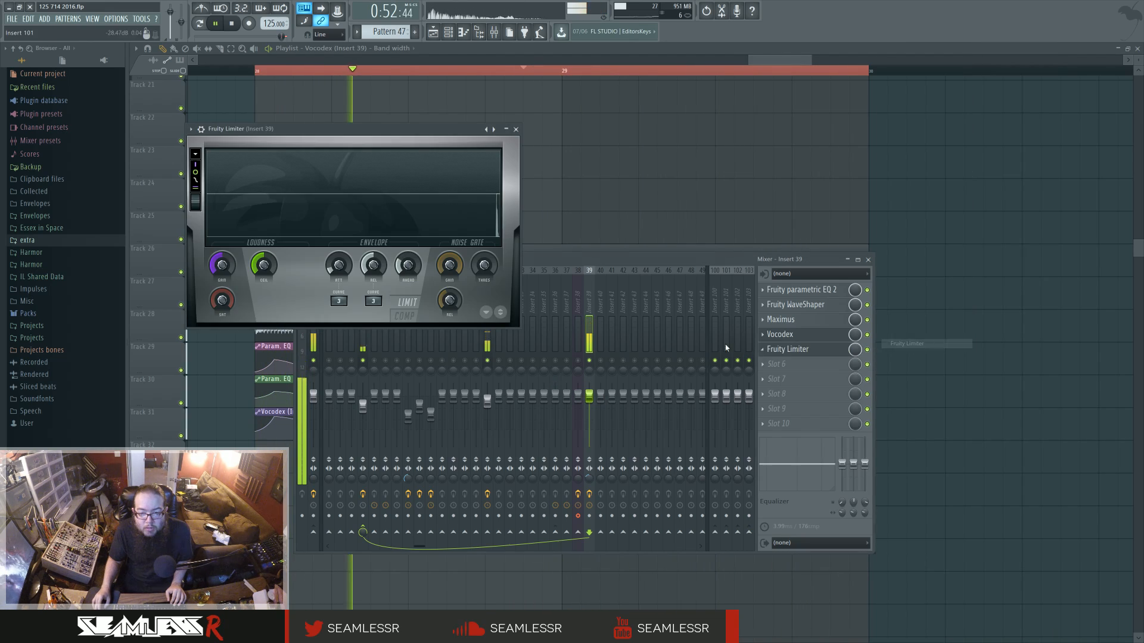
drag(787, 351, 787, 423)
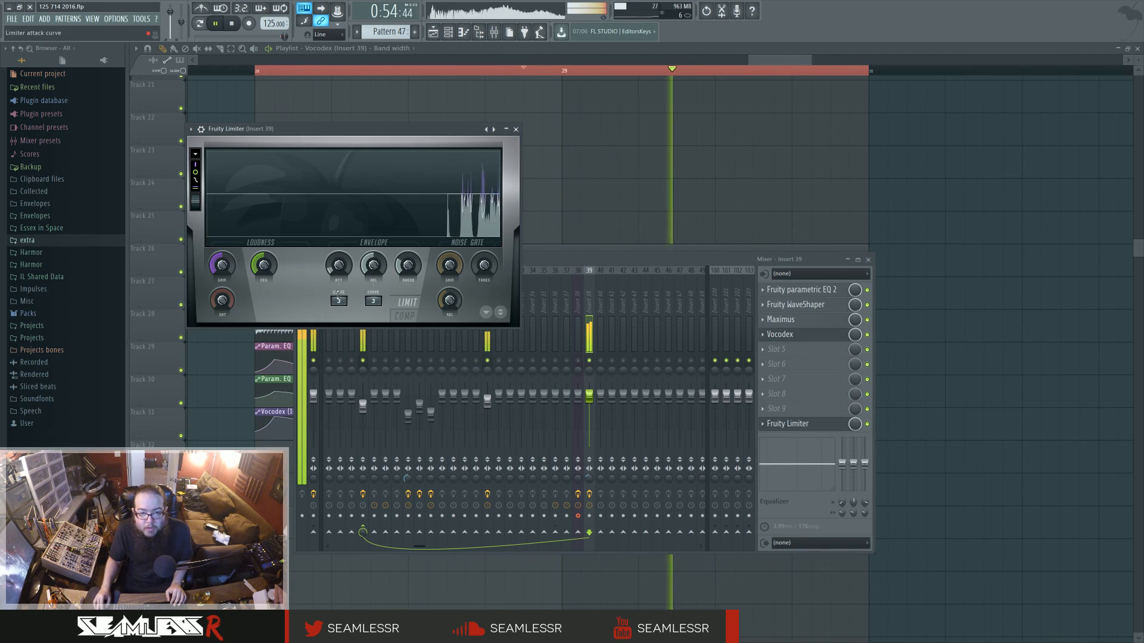
key(space)
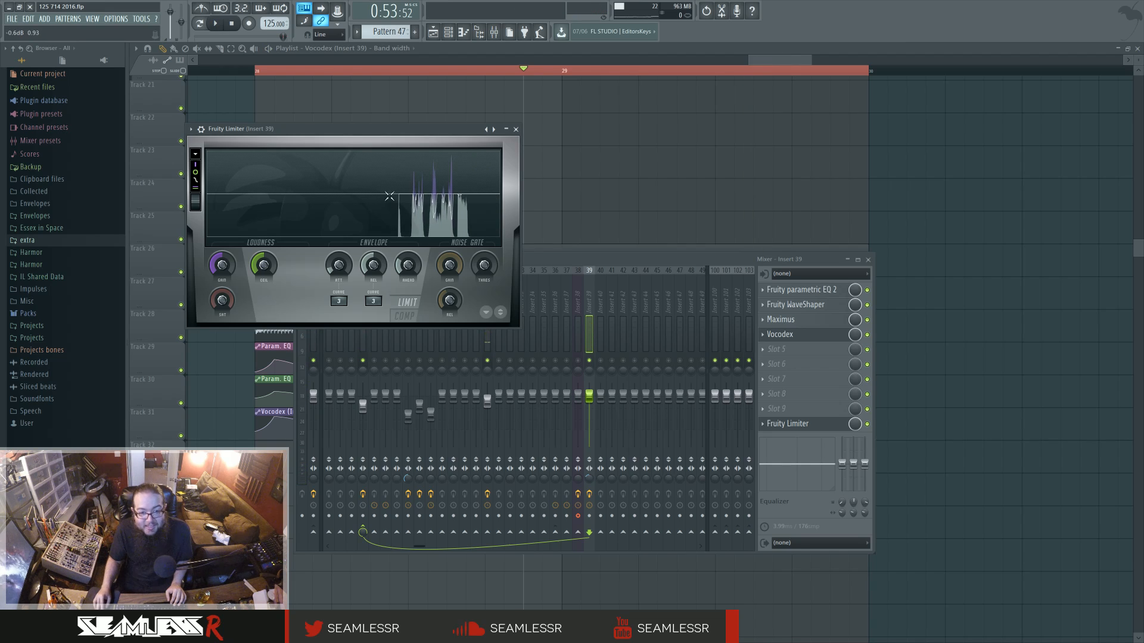
key(space)
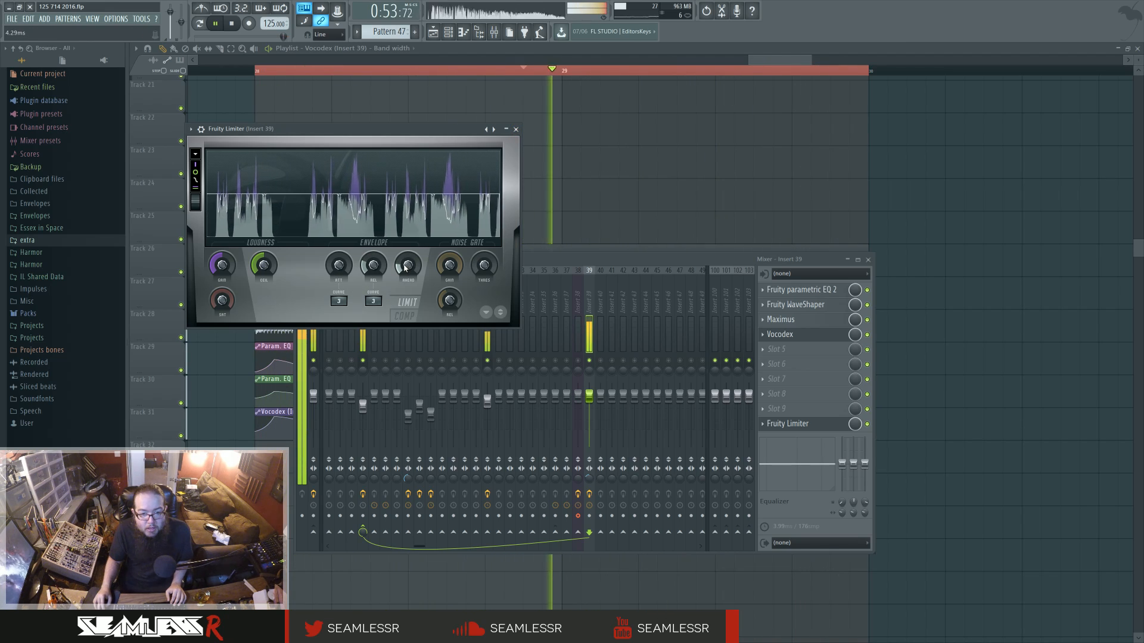
- Toggle the polarity mode of Insert 39's Fruity WaveShaper and bend the lower segment of its curve upward
click(516, 129)
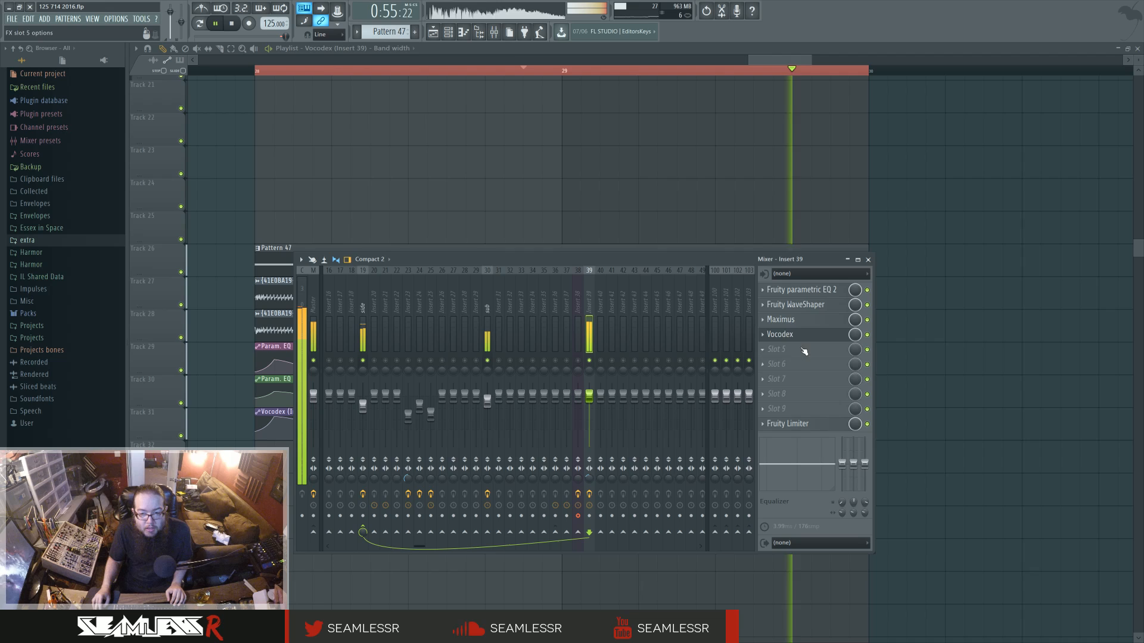
click(794, 311)
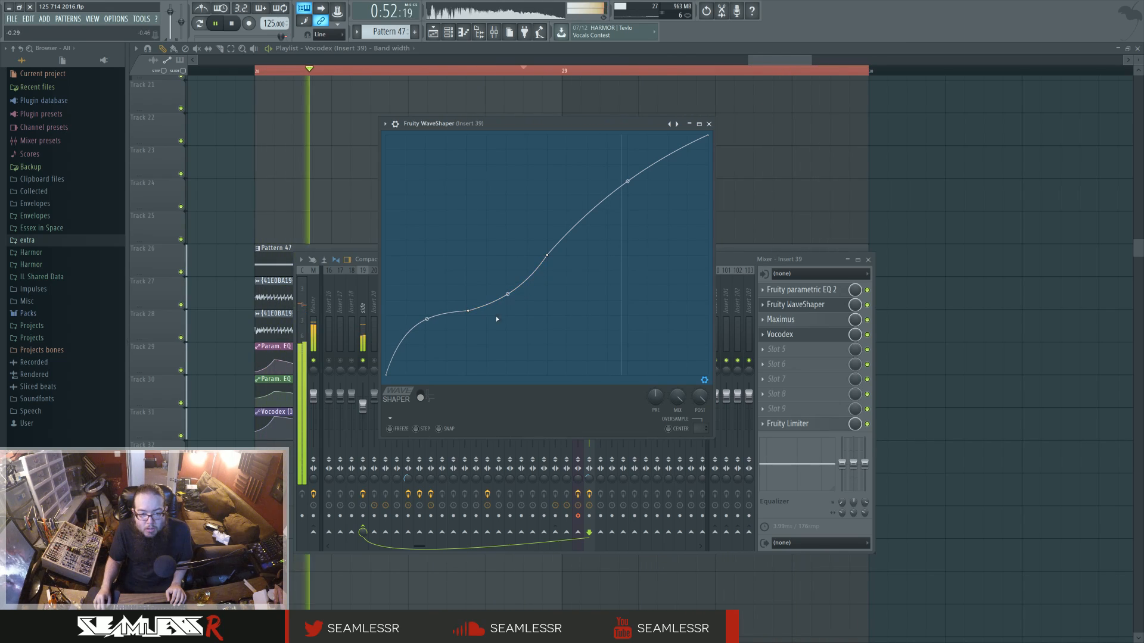
click(421, 396)
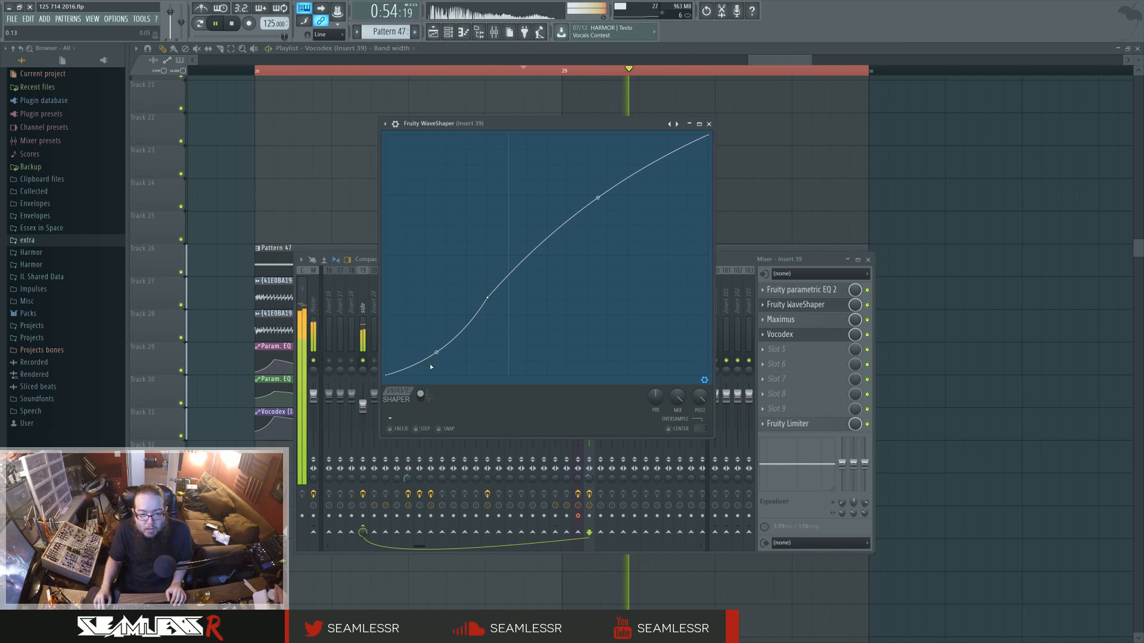
drag(437, 364, 437, 306)
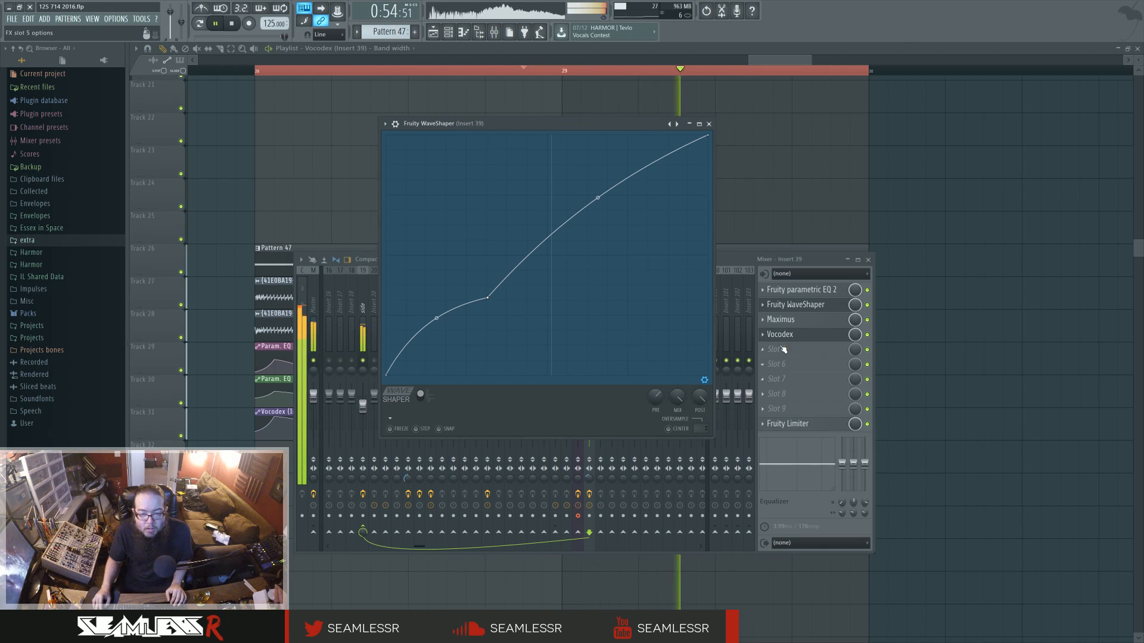
- Create an automation clip for Vocodex's mix level on Insert 39 and place it directly below the band width envelope
click(738, 261)
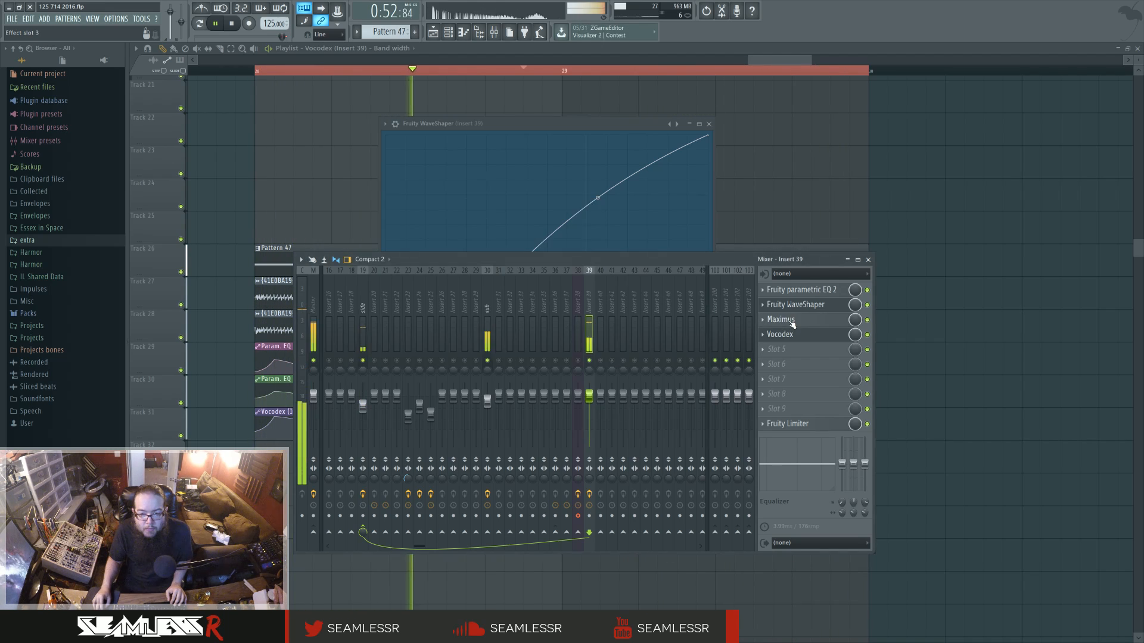
click(817, 291)
click(817, 291)
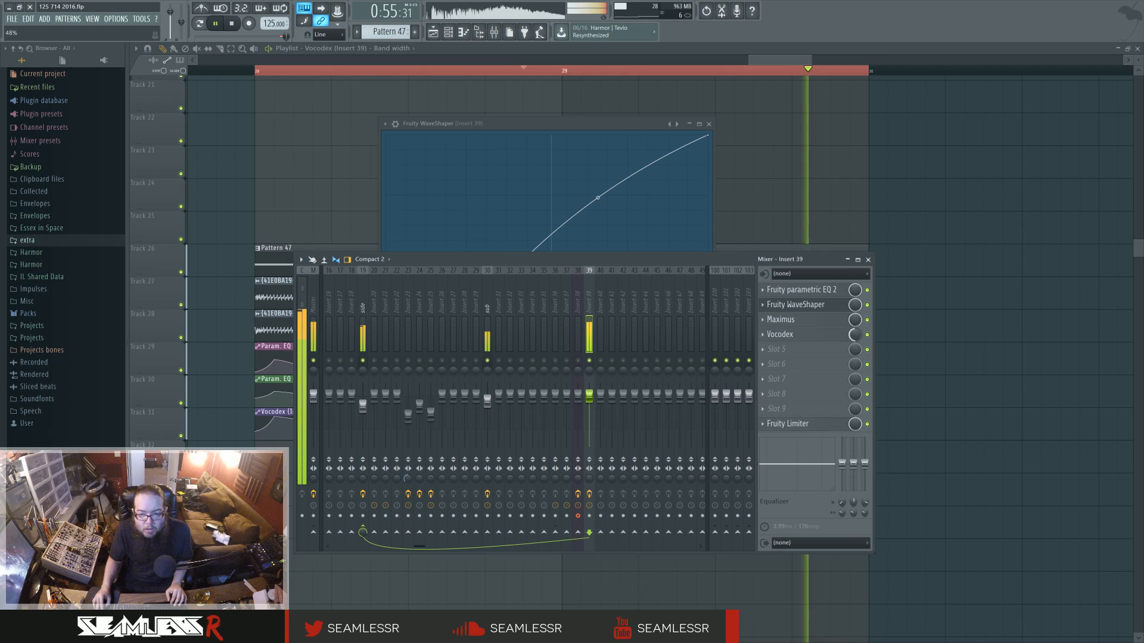
right_click(857, 338)
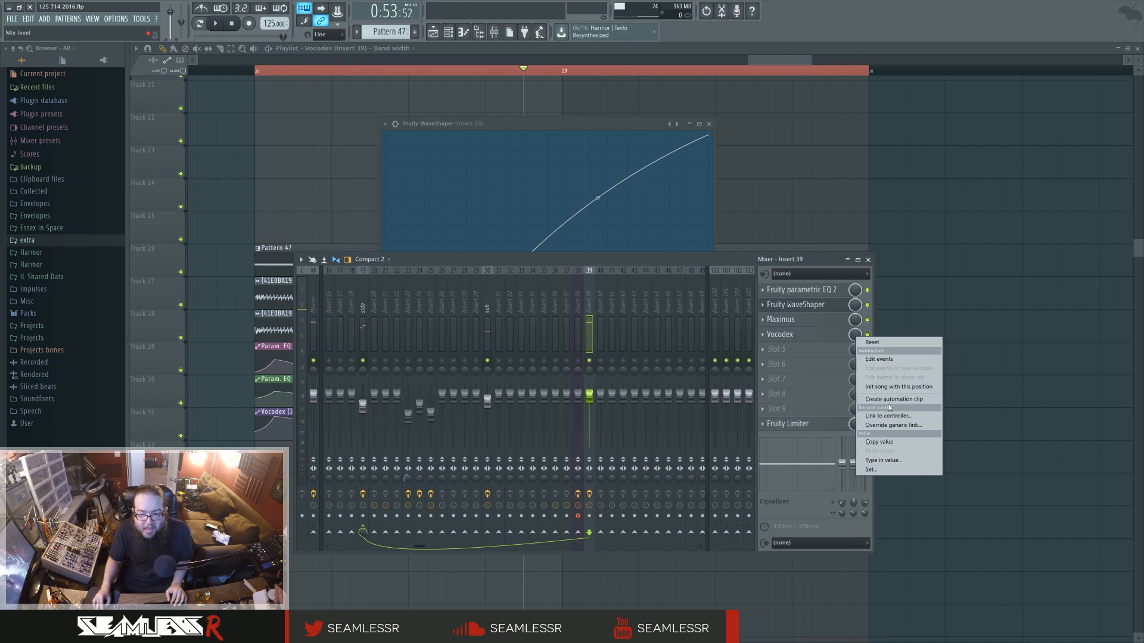
click(891, 400)
drag(366, 84, 369, 482)
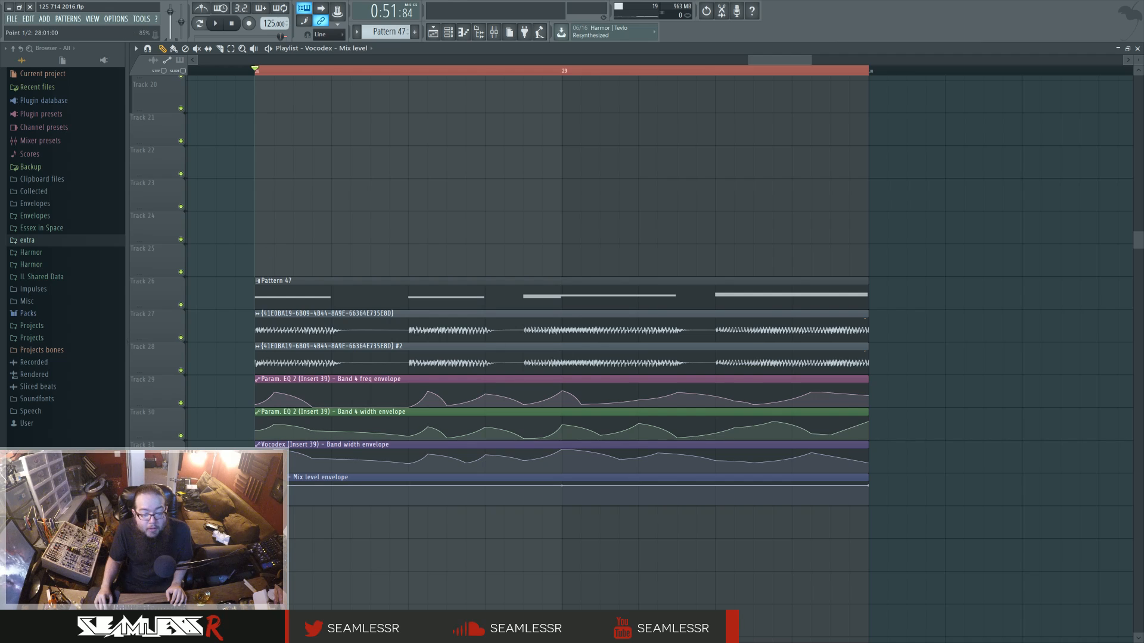
- Start the Vocodex mix level envelope low and add alternating peaks and dips through bars 28 and 29, and restart playback
drag(255, 486, 255, 506)
right_click(293, 482)
right_click(313, 504)
right_click(427, 484)
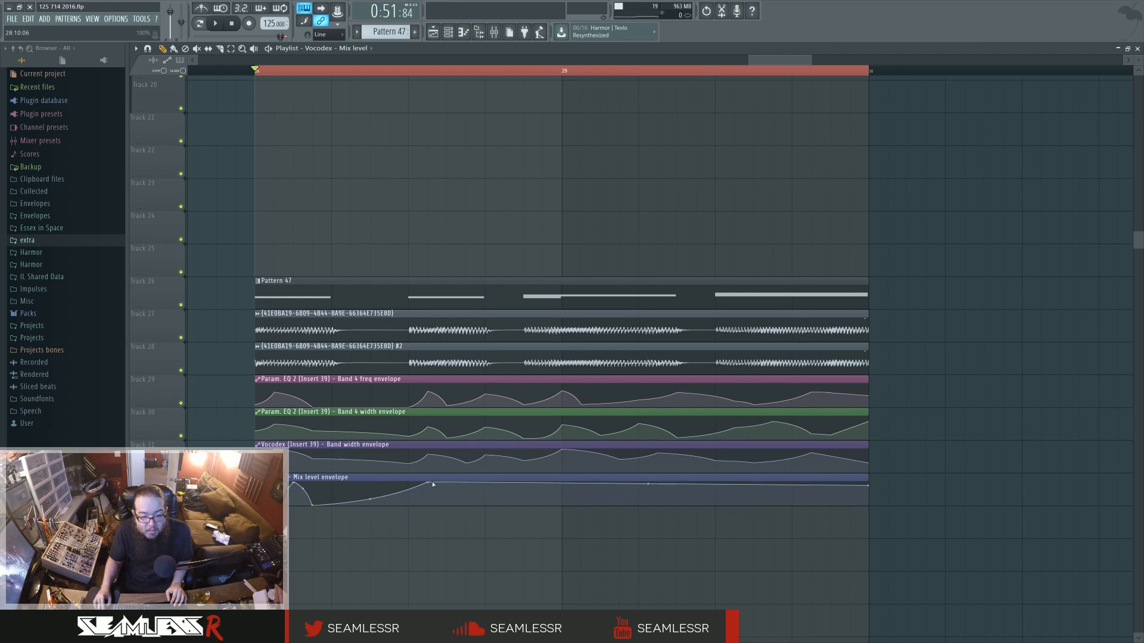
right_click(446, 503)
right_click(484, 486)
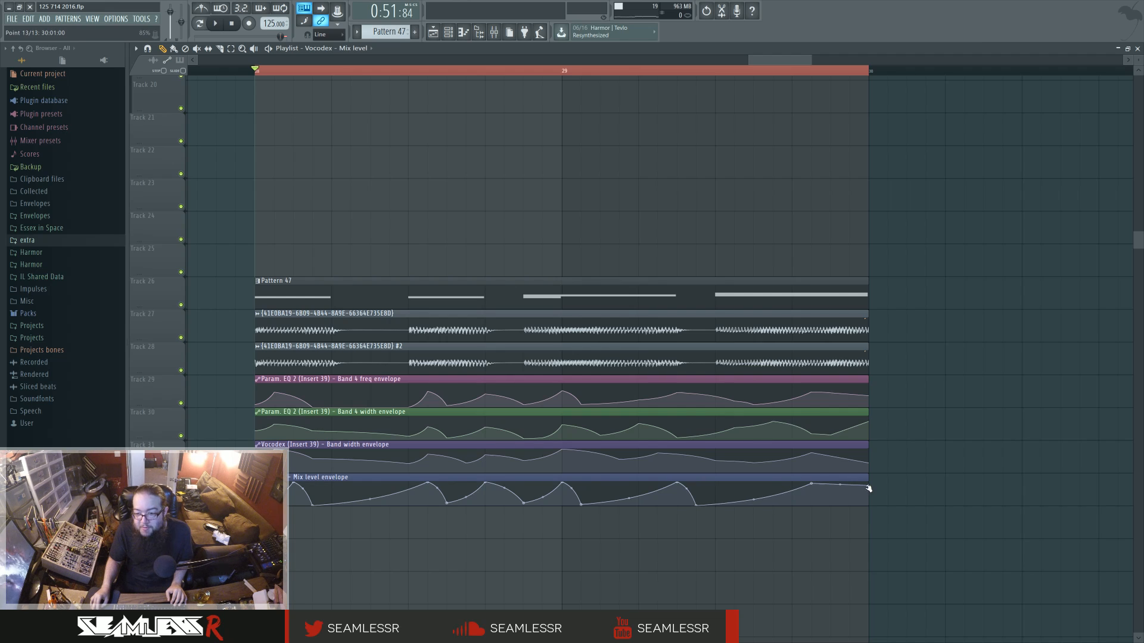
key(space)
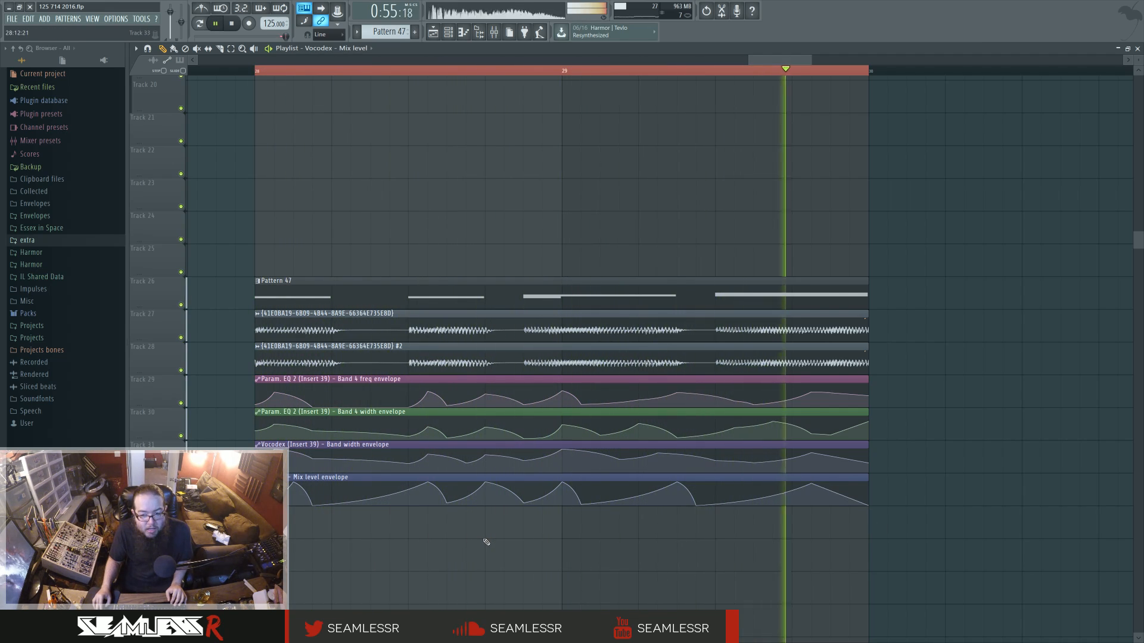
- Load Fruity Parametric EQ 2 in slot 5 of Insert 39, dip bands 4 to 6 slightly and boost the highs with band 7
key(F9)
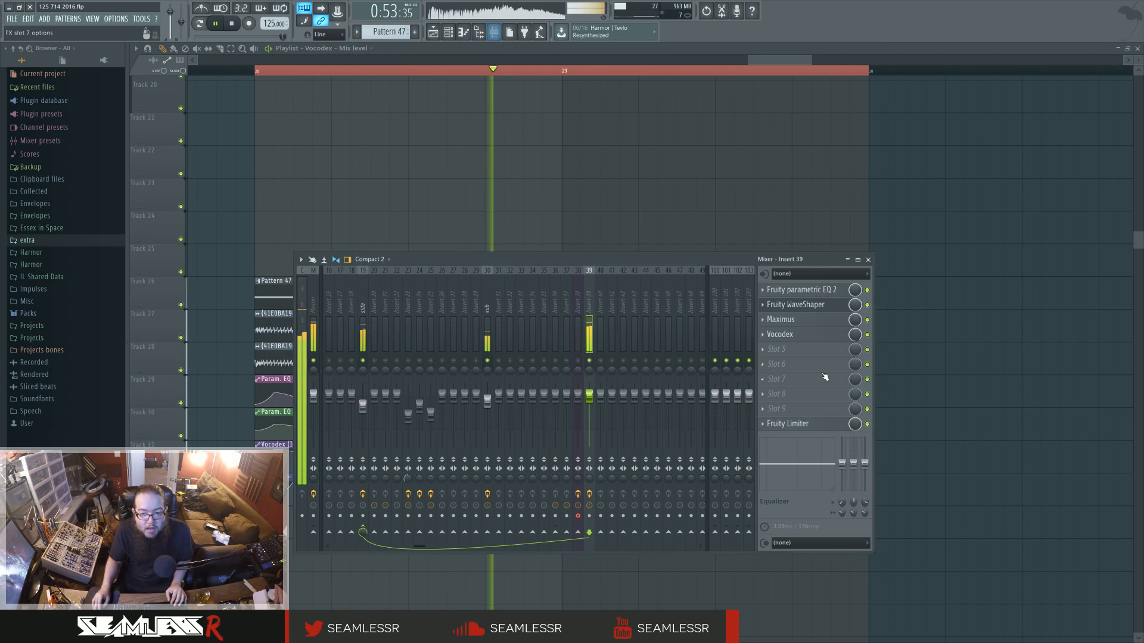
click(777, 355)
click(957, 423)
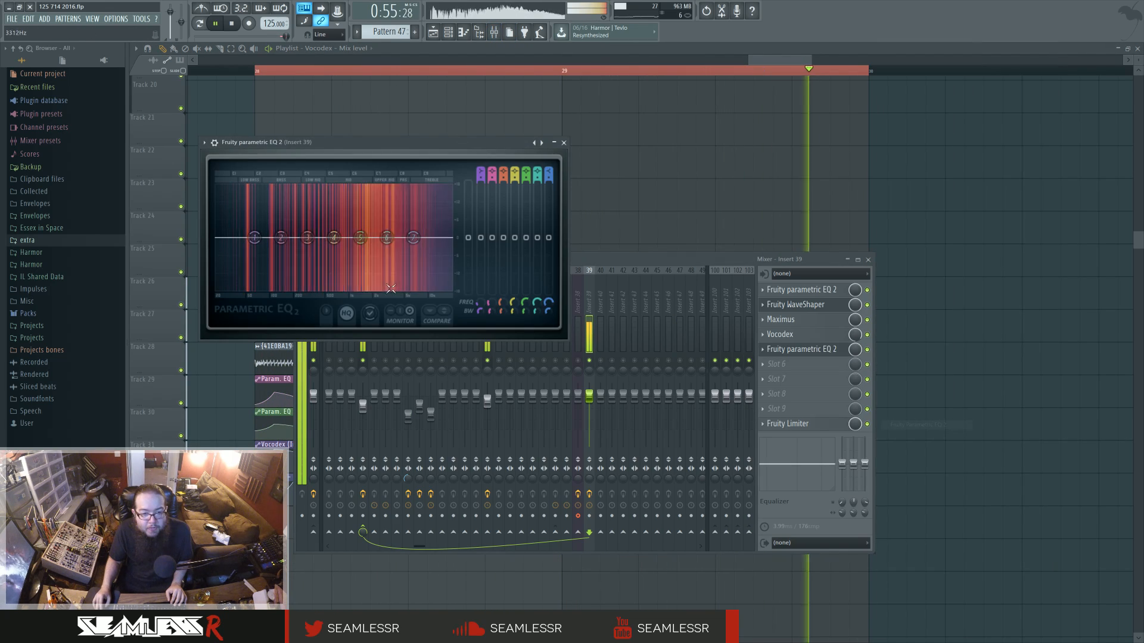
drag(387, 238, 364, 248)
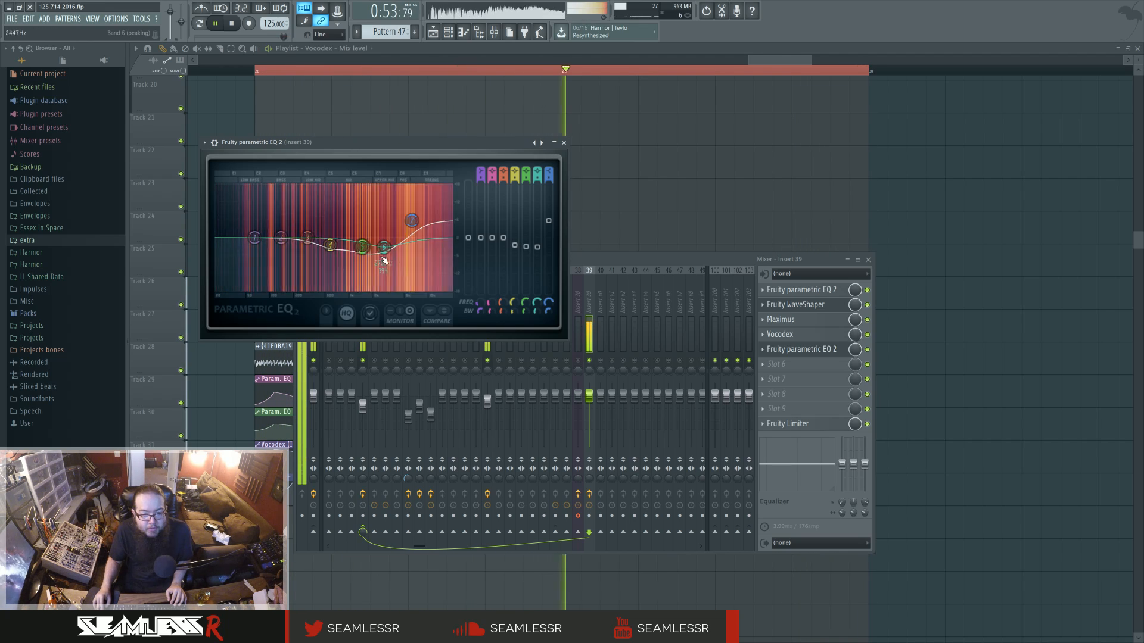
click(635, 266)
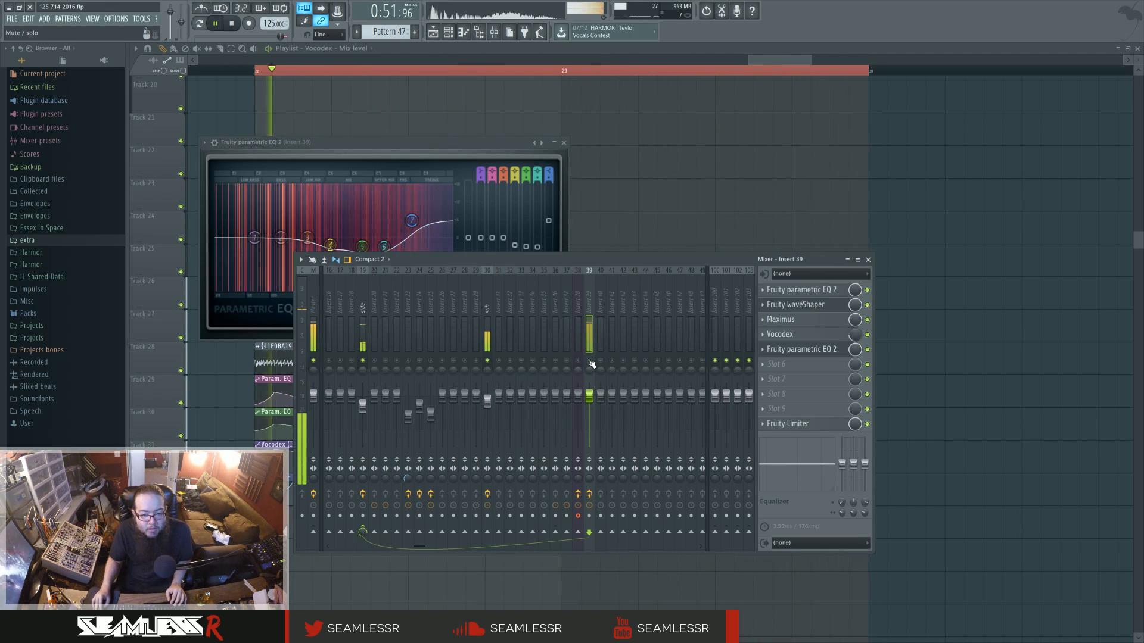
- Look at the side track's effects, return to Insert 39 and audition its effect chain from the loop start
click(365, 308)
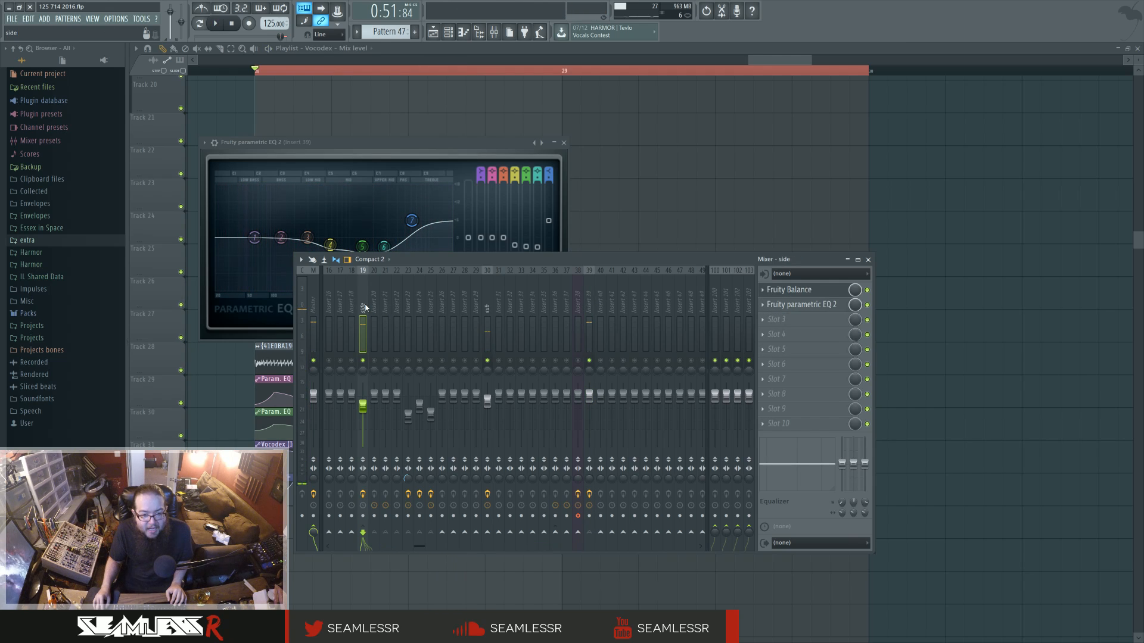
click(587, 308)
click(419, 144)
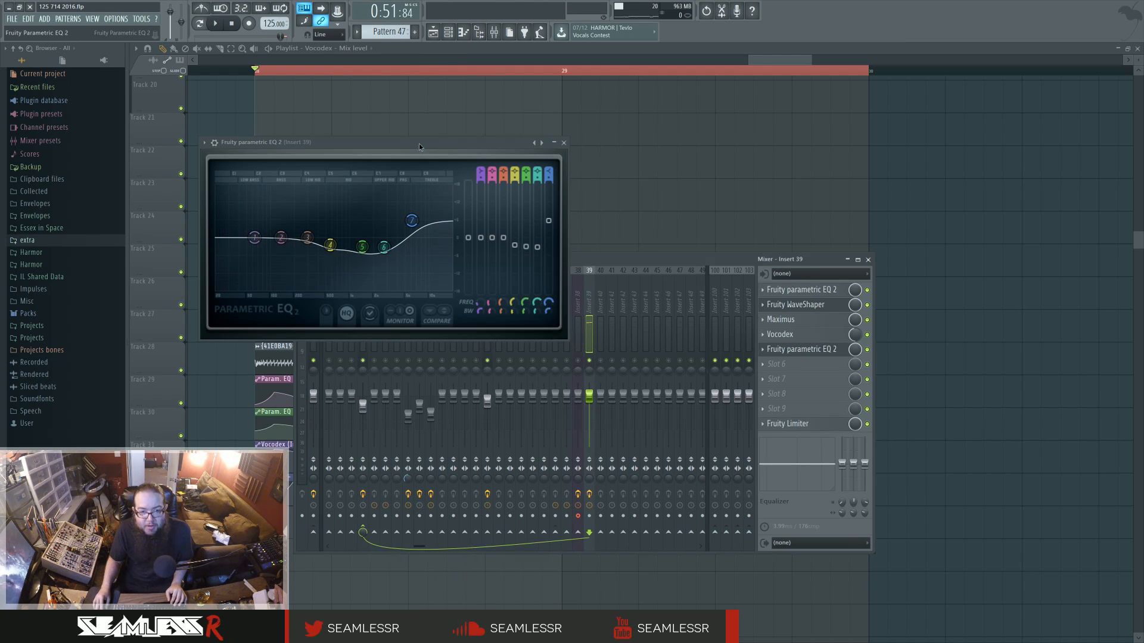
click(698, 262)
key(space)
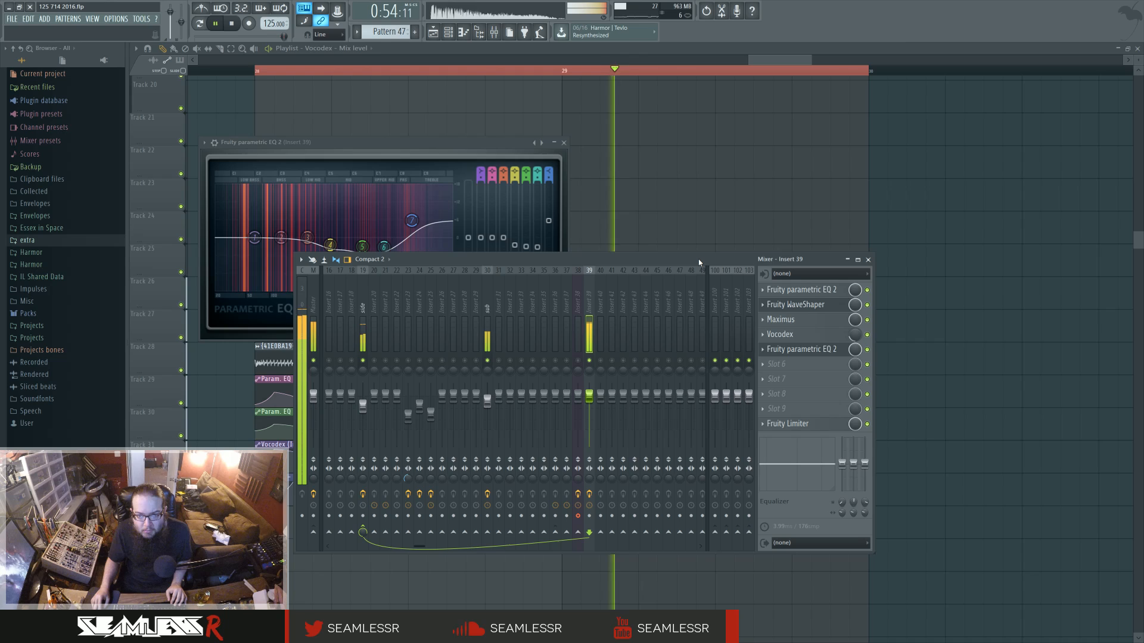
key(space)
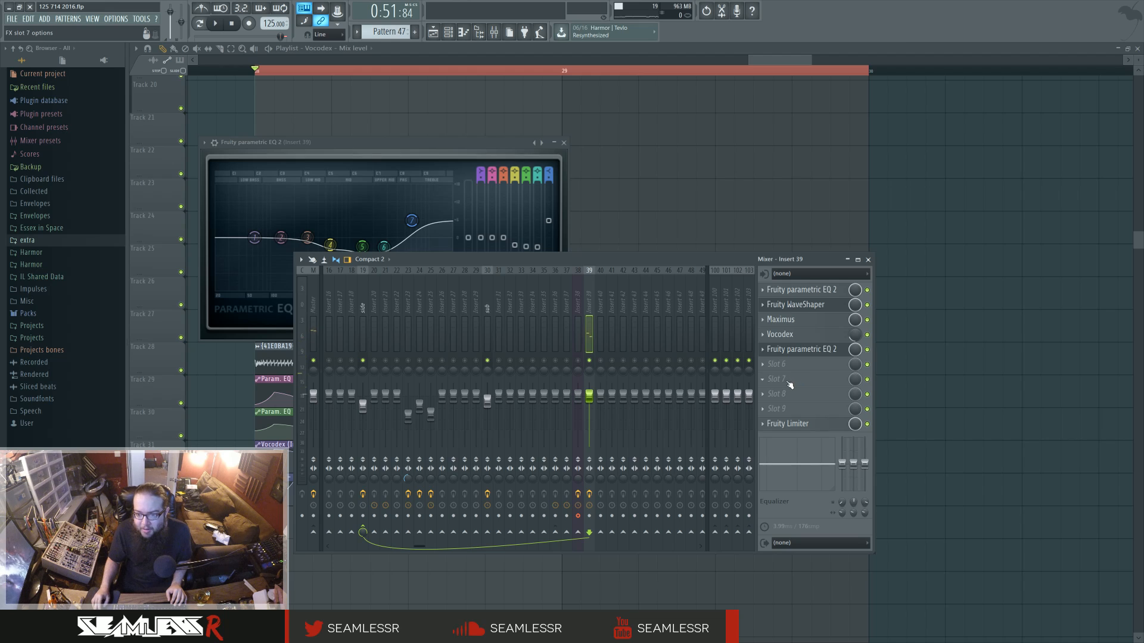
key(space)
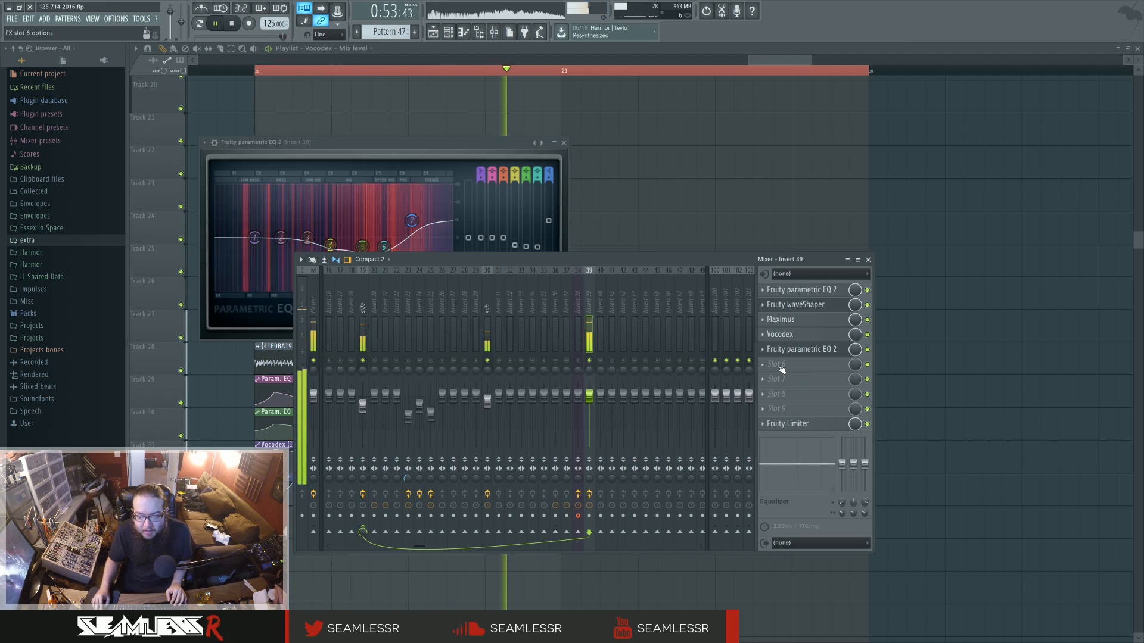
- Load ValhallaRoom in slot 6 with 0 ms predelay, 1.40 s decay, 15000 Hz high cut, about 39% depth and about 33% mix
click(781, 370)
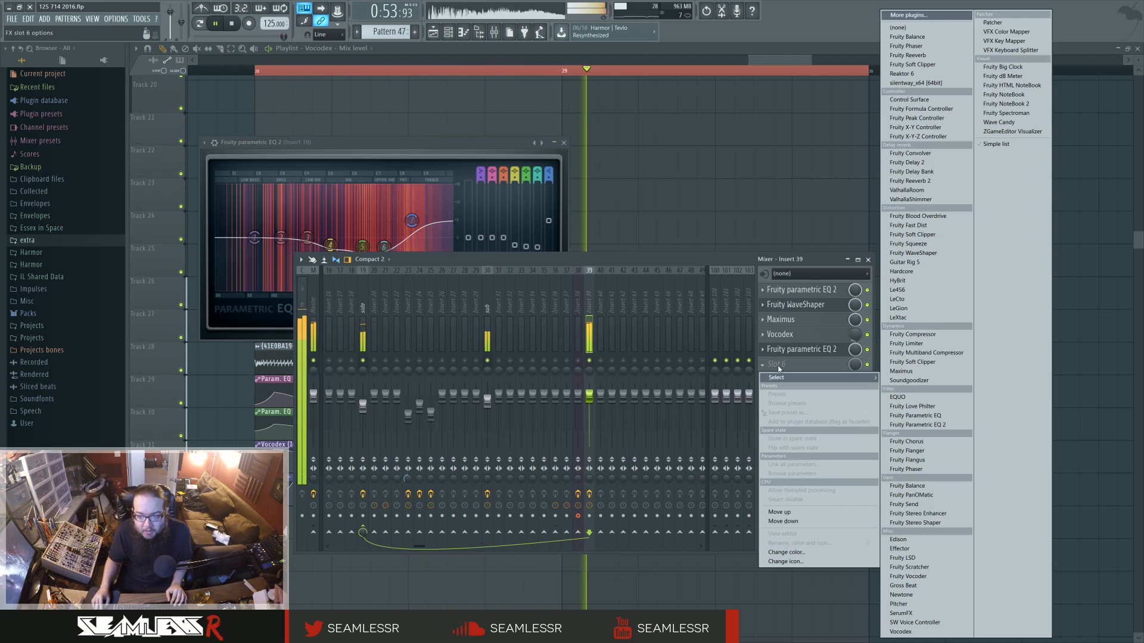
click(927, 191)
drag(356, 158, 577, 273)
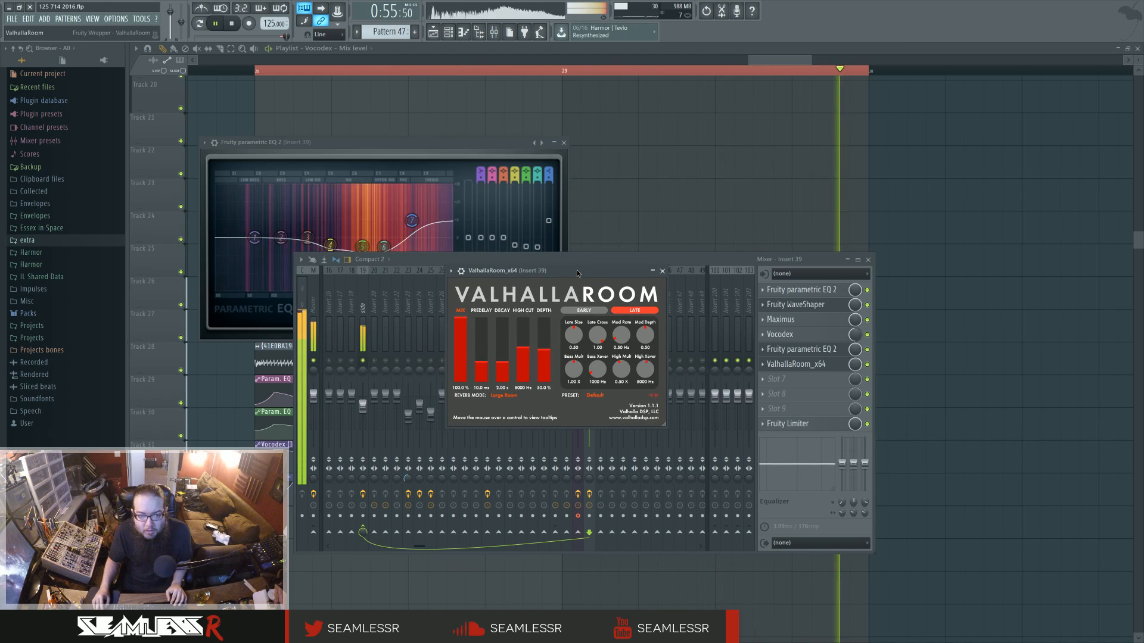
drag(503, 361, 466, 376)
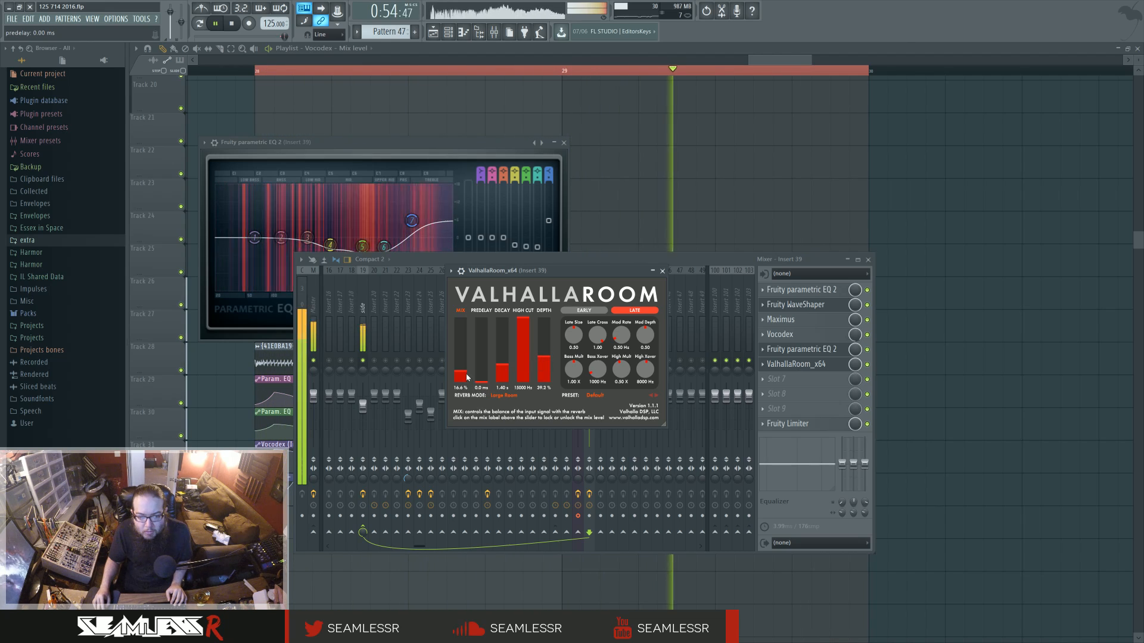
drag(465, 375, 462, 361)
- Create an automation clip for ValhallaRoom's mix, the last tweaked parameter, and stop playback
click(141, 19)
mouse_move(54, 19)
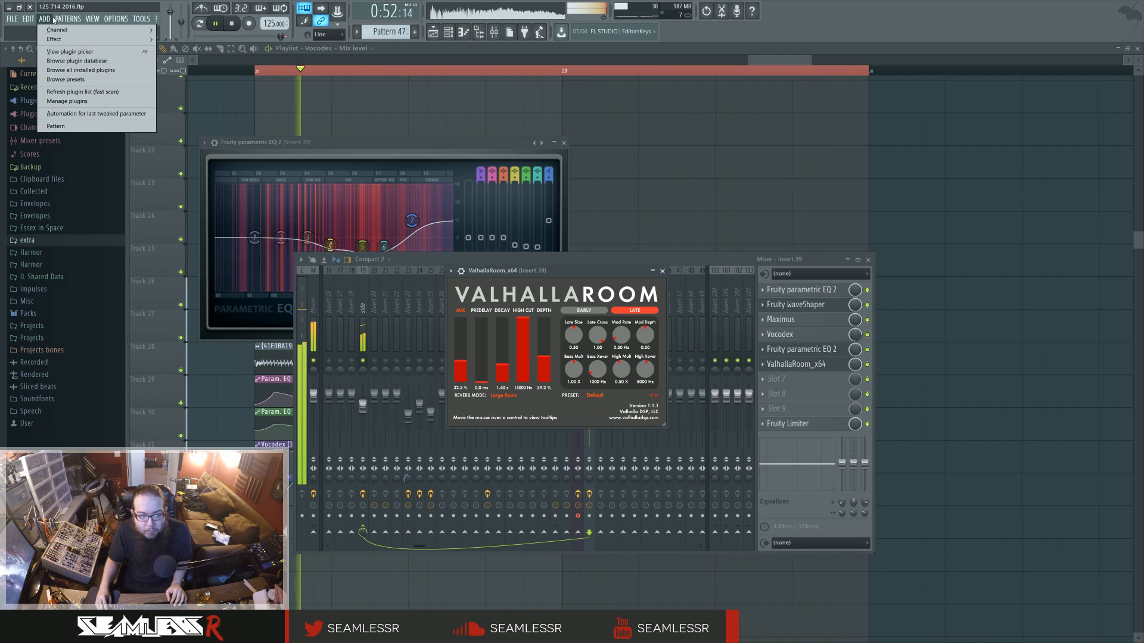
click(86, 115)
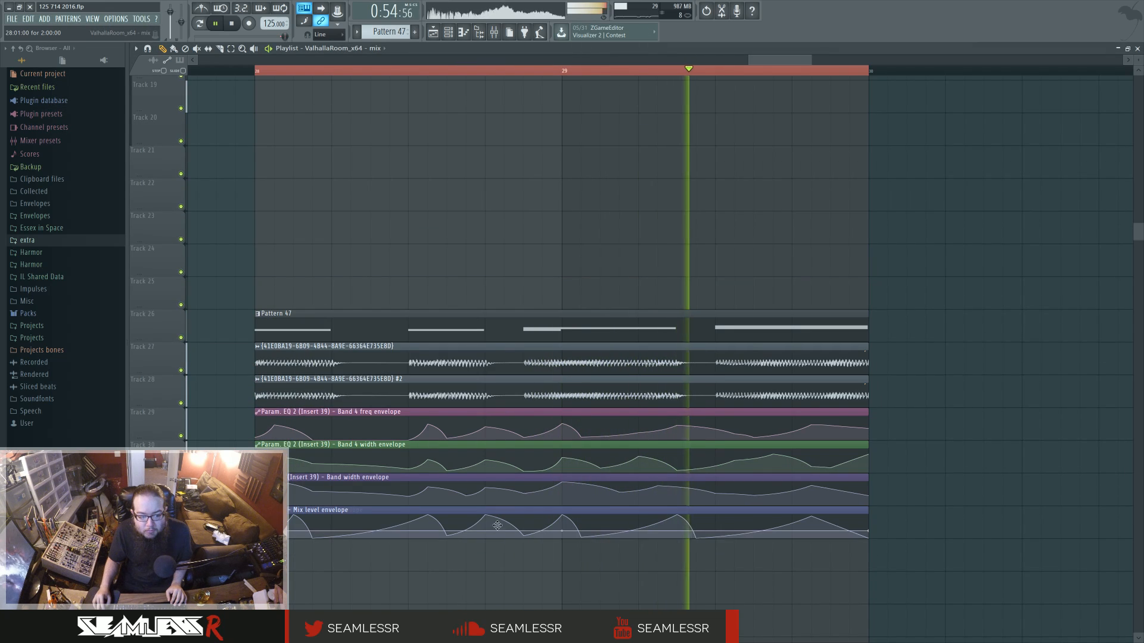
key(space)
- Shape bar 28 of the ValhallaRoom mix envelope with peaks around 28:04, 28:10 and 28:12, separated by dips to the bottom
drag(255, 564, 255, 547)
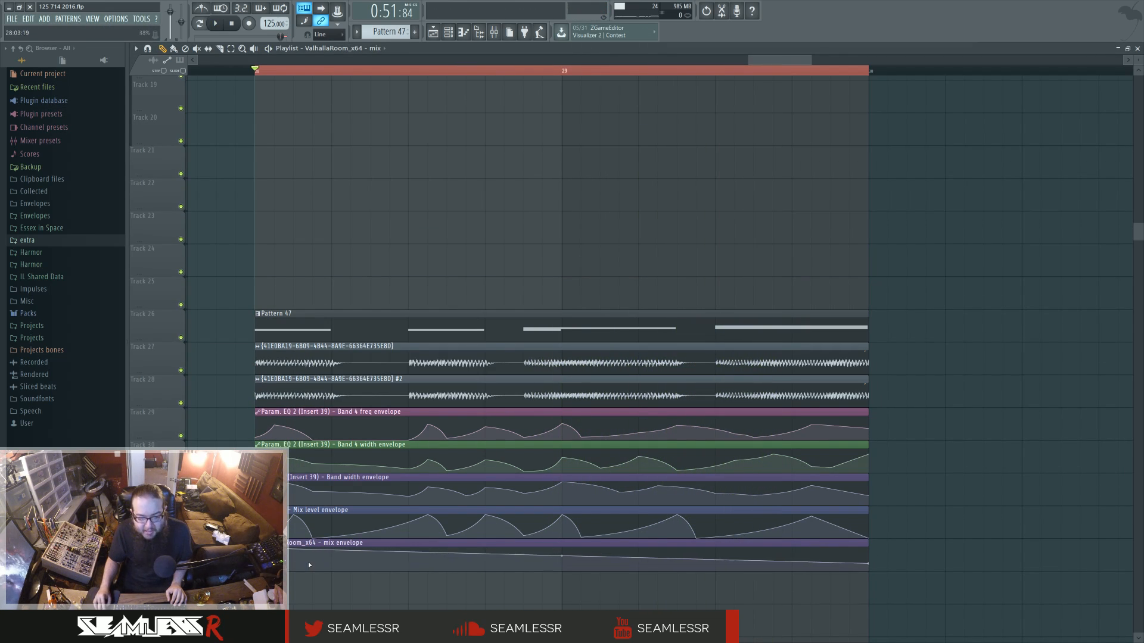
right_click(303, 571)
right_click(315, 548)
key(space)
right_click(408, 572)
right_click(428, 548)
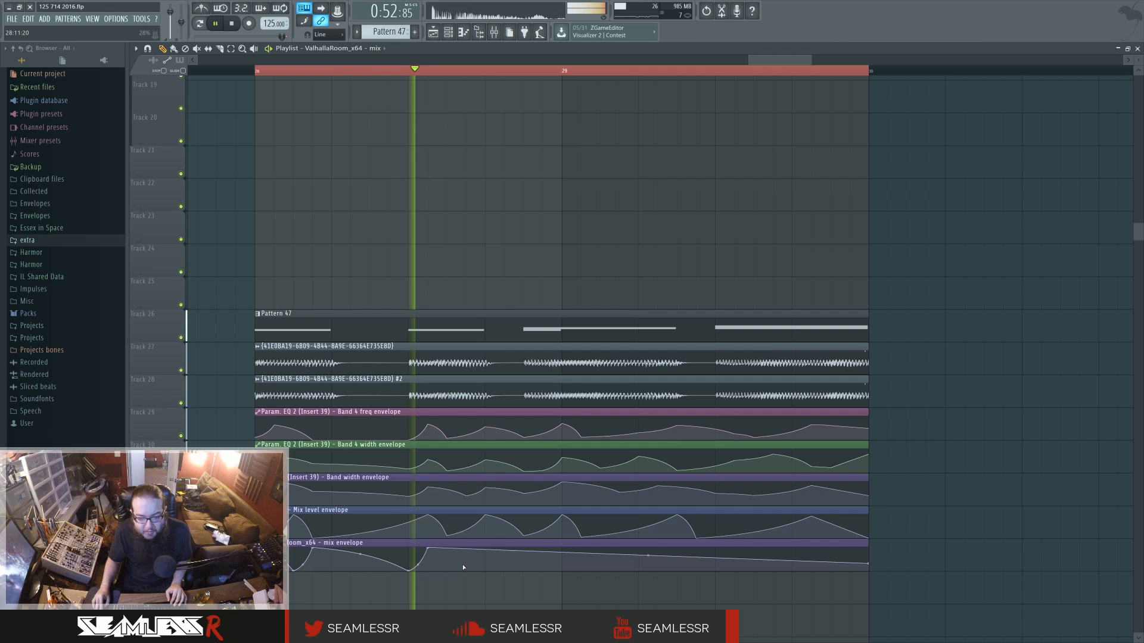
right_click(448, 572)
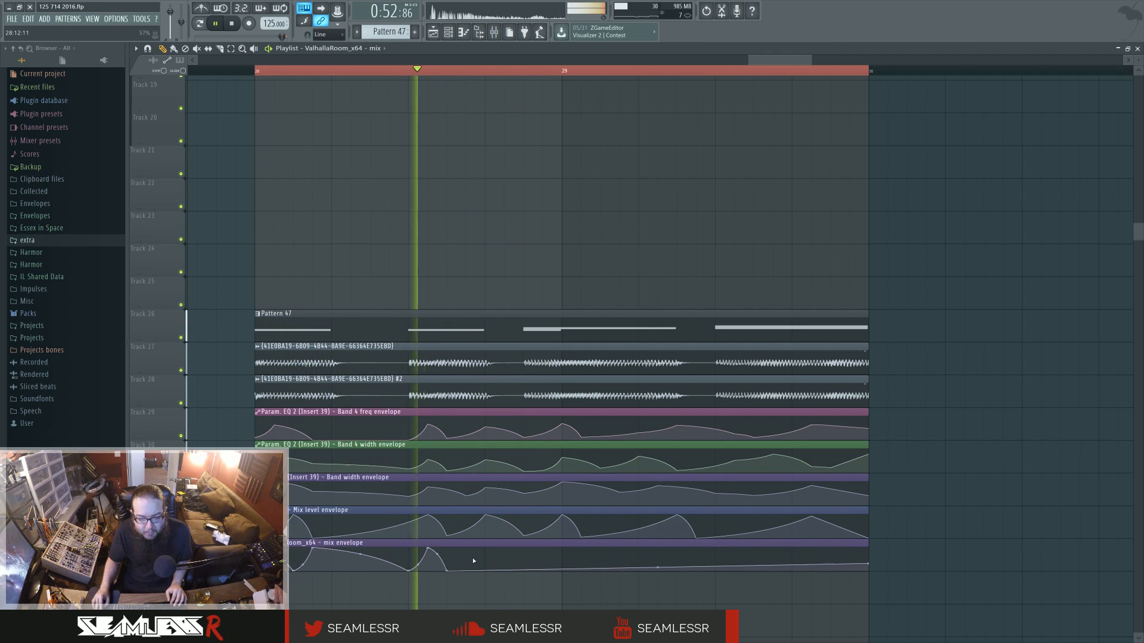
right_click(466, 547)
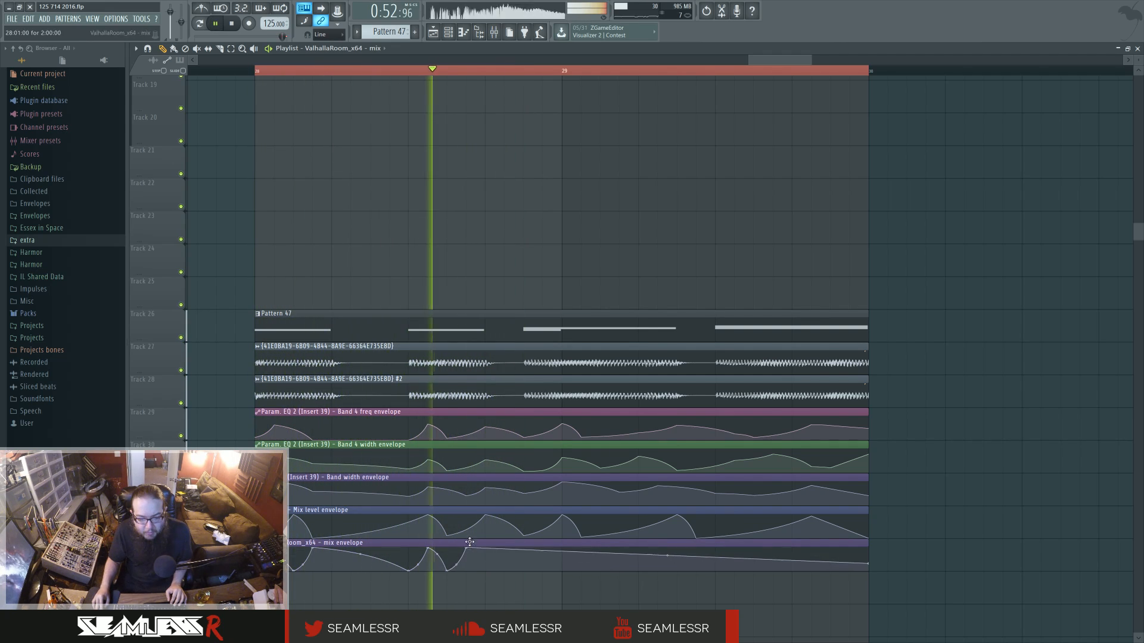
right_click(524, 570)
- Add peaks at 29:01, 29:05 and 29:10 with dips between them to the ValhallaRoom mix envelope, and raise its end point
right_click(562, 548)
right_click(581, 571)
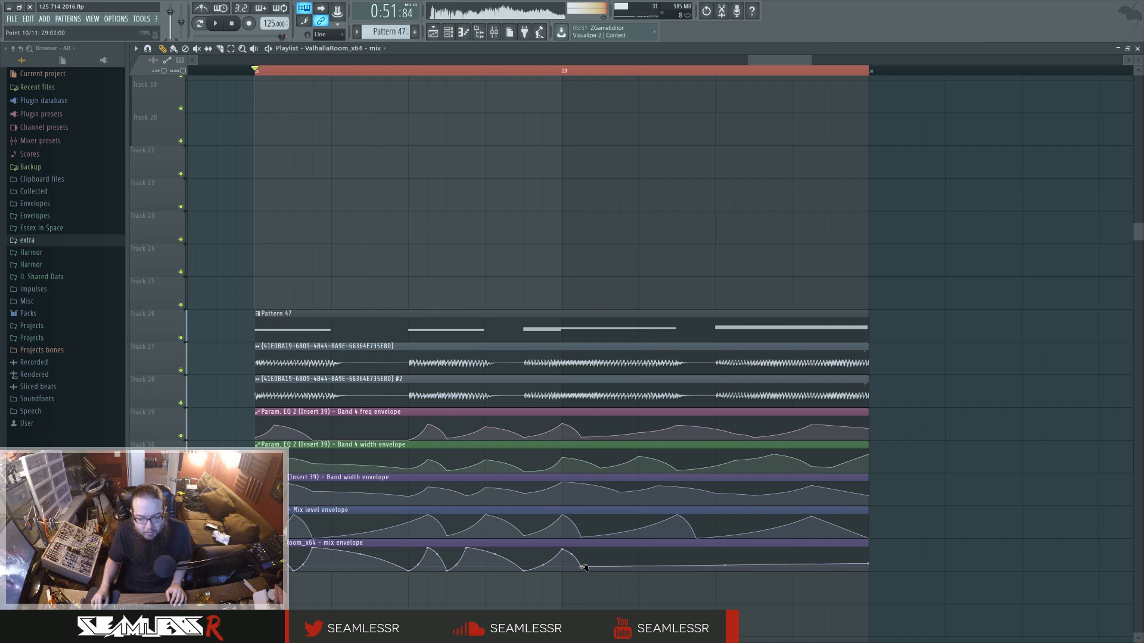
right_click(638, 556)
right_click(657, 571)
right_click(735, 552)
right_click(773, 571)
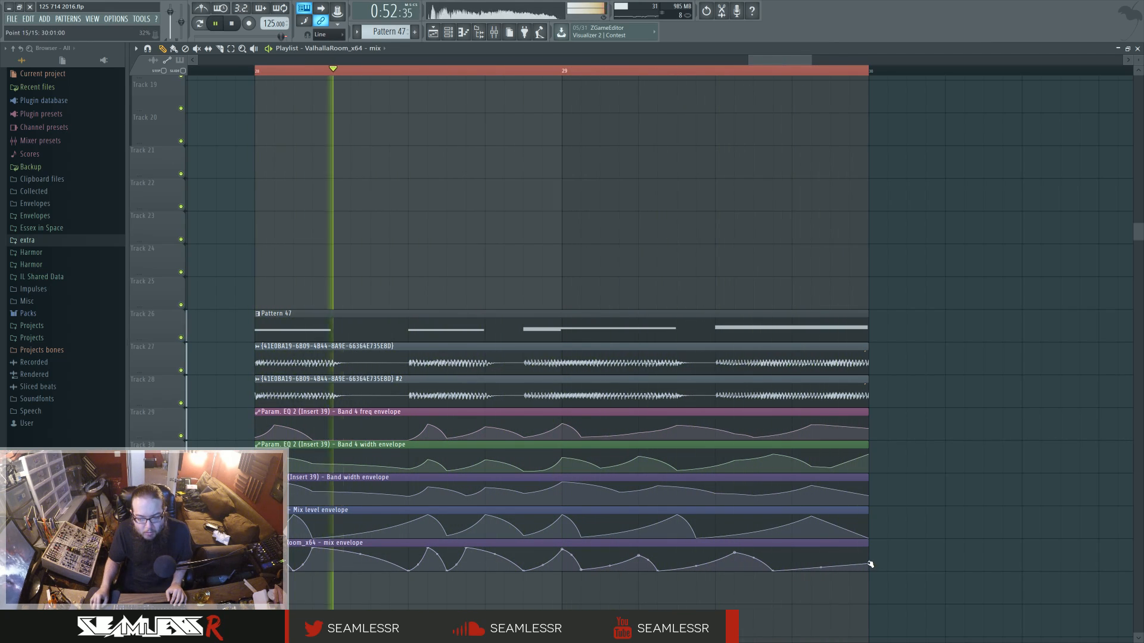
drag(868, 563, 860, 545)
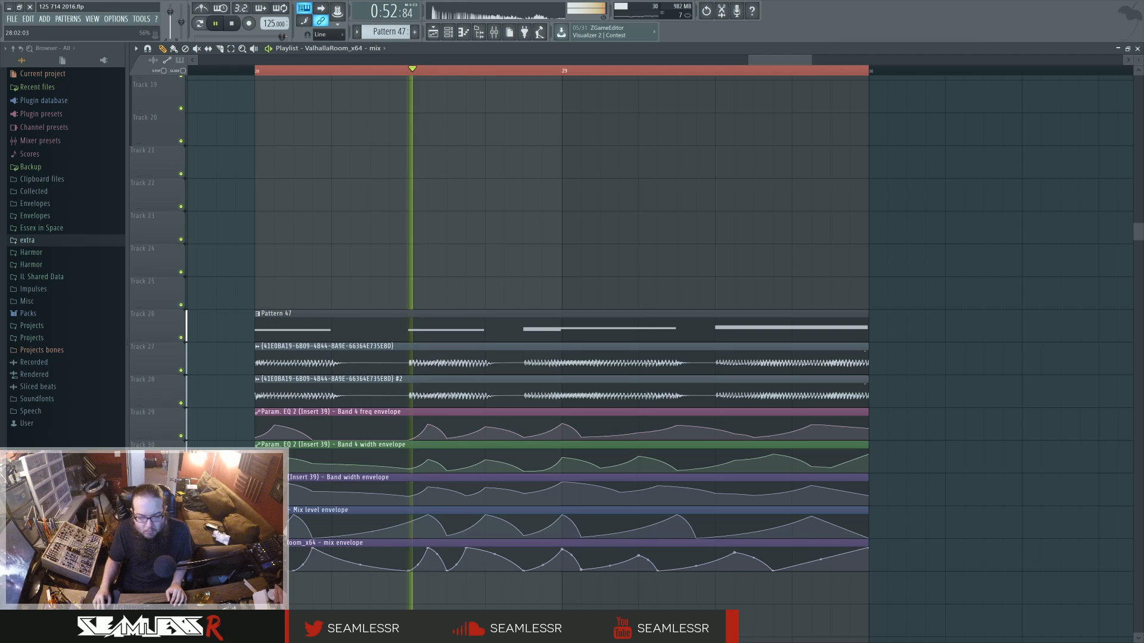
- Audition the loop, inspect the ValhallaRoom mix clip's channel settings and view the bass section alongside the earlier clips
key(space)
click(332, 544)
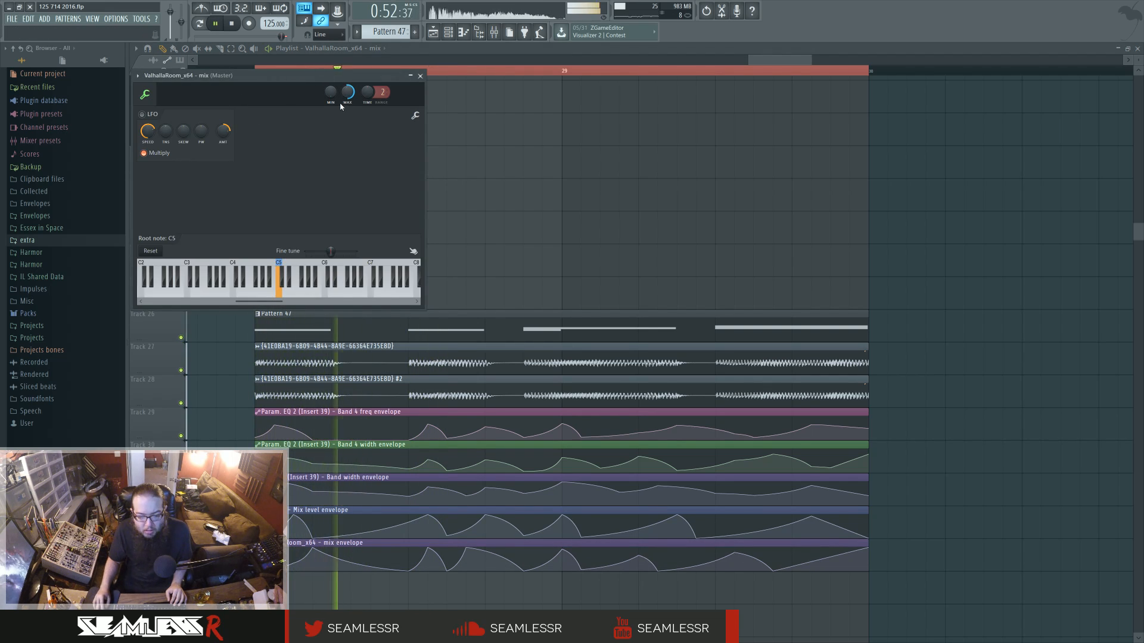
click(420, 77)
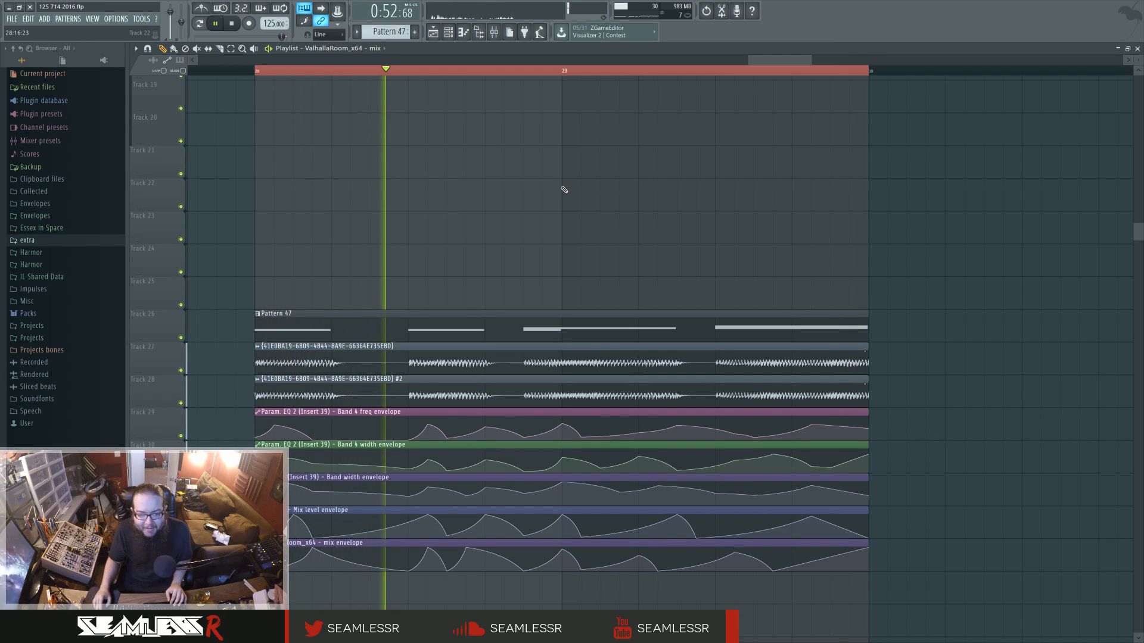
scroll(551, 250, down, 5)
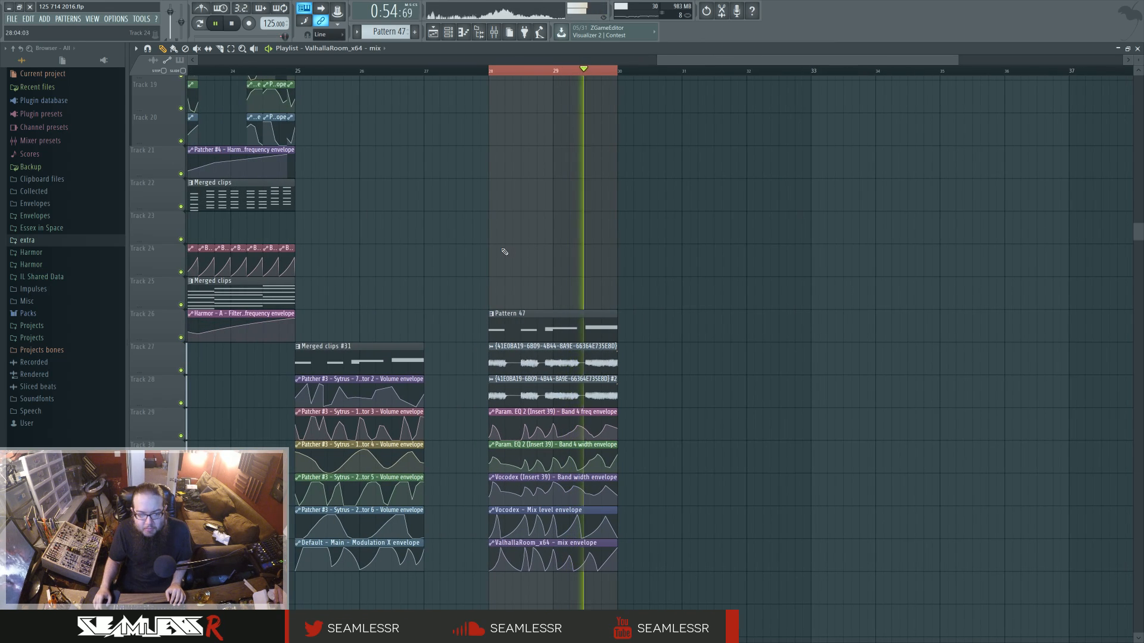
- Stop playback, set the loop range to bars 25 and 26 around the Merged clips #31 section, and audition it
key(space)
drag(467, 222, 539, 232)
drag(367, 73, 412, 74)
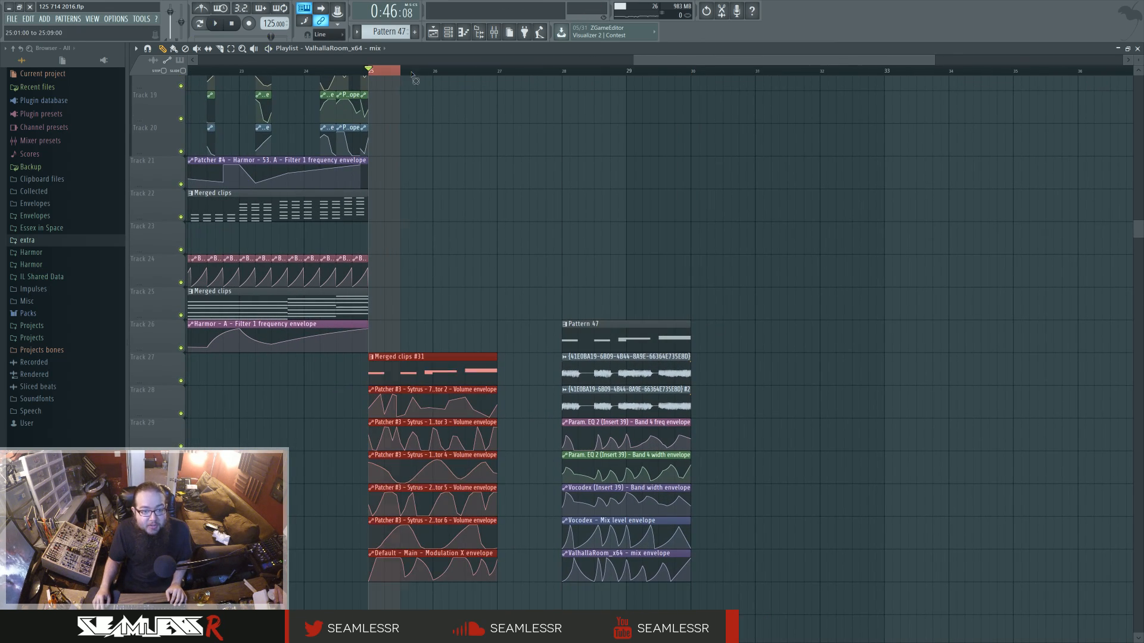
ctrl+click(503, 222)
drag(457, 292, 498, 267)
scroll(422, 258, up, 5)
key(space)
- Audition the bars 25–26 loop with the mixer shown, isolating insert 36 to hear that layer alone
key(F9)
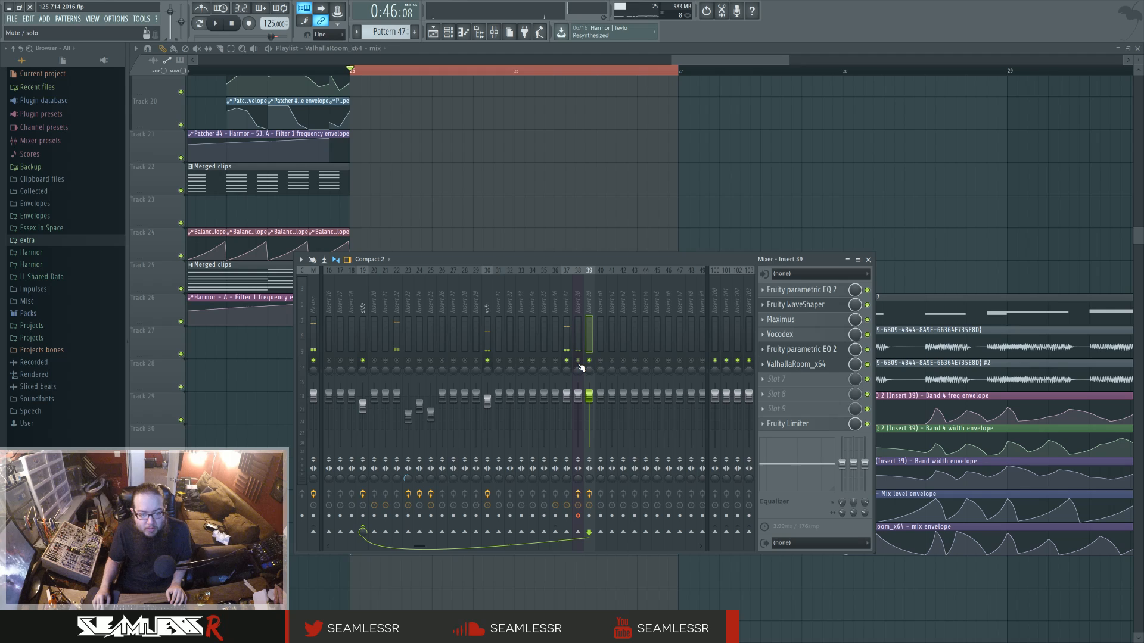
key(space)
key(space)
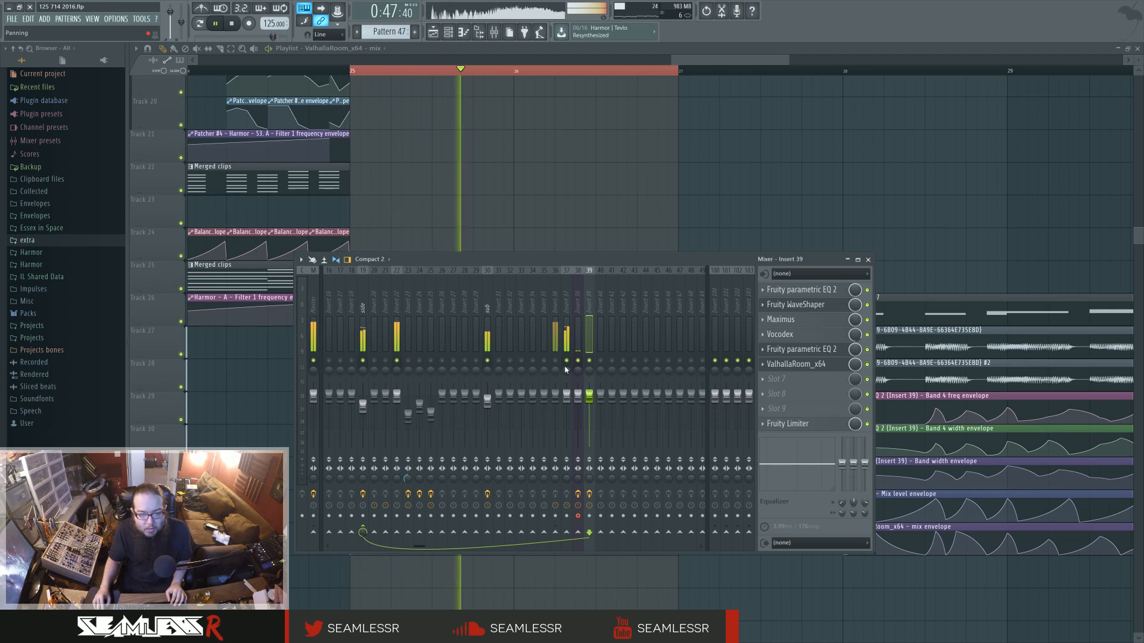
click(554, 309)
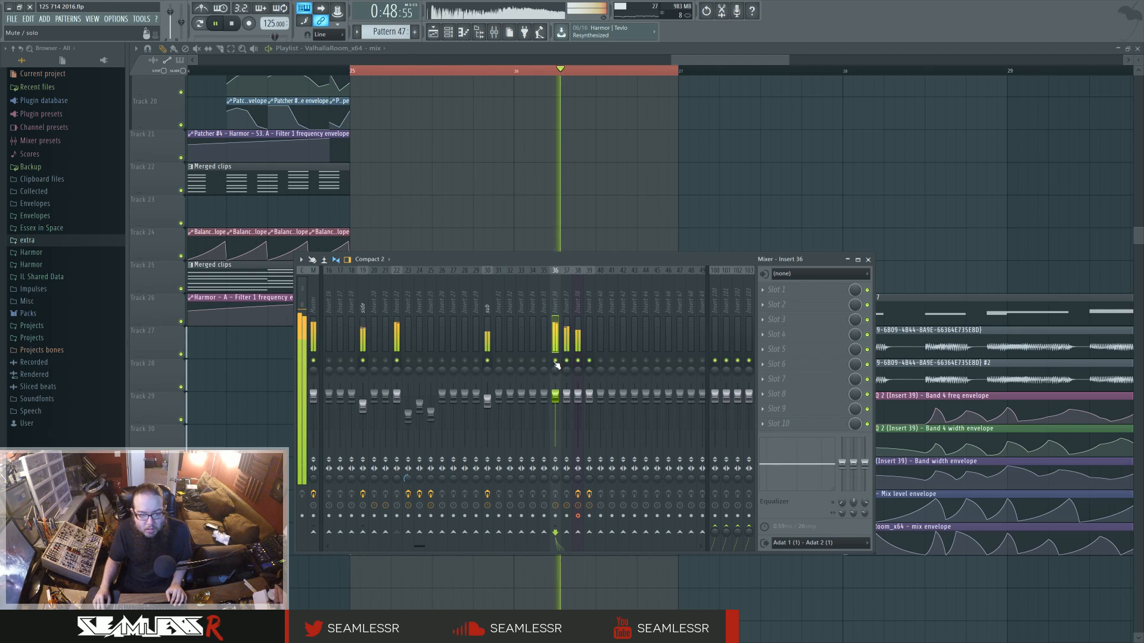
key(space)
key(space)
key(space)
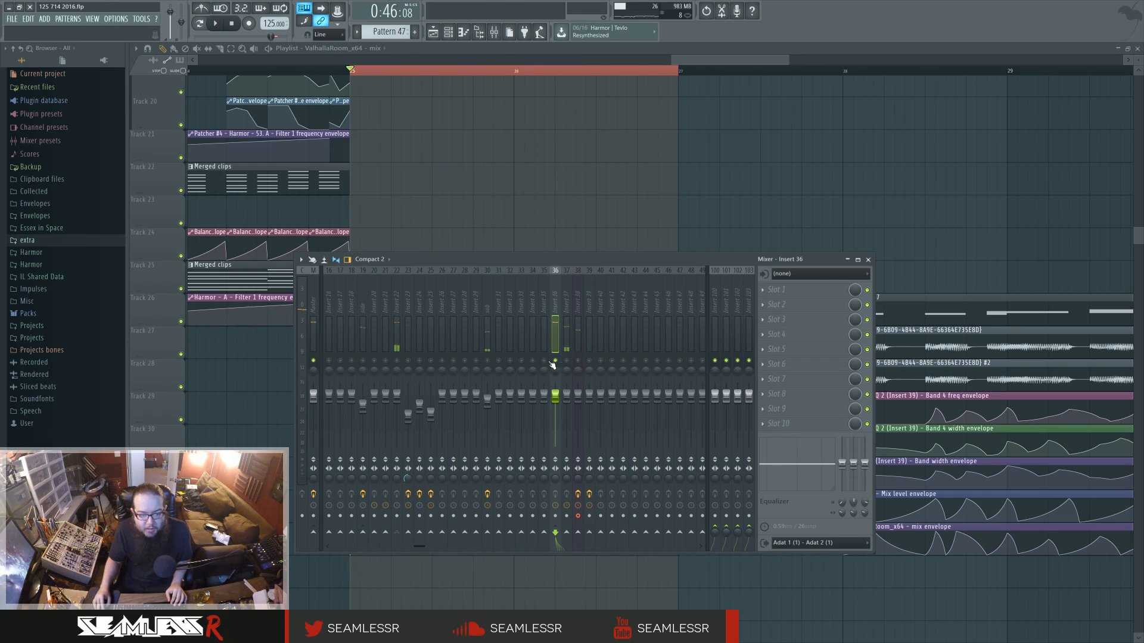
- Inspect insert 22's routing, audition the loop with insert 37 brought in, then close the mixer and stop playback
click(395, 318)
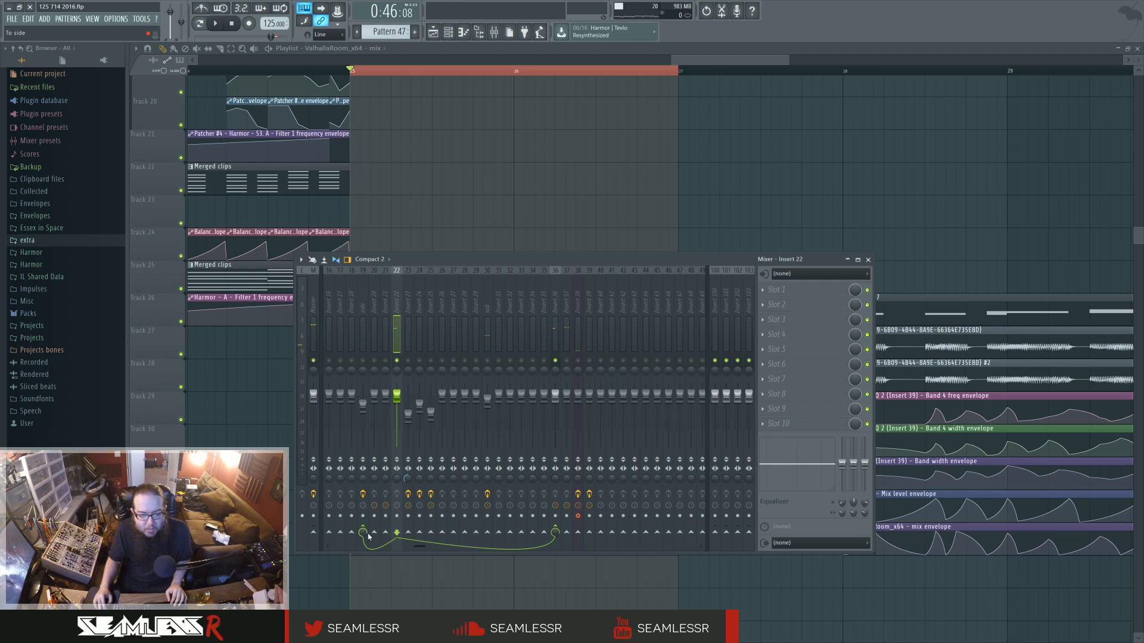
key(space)
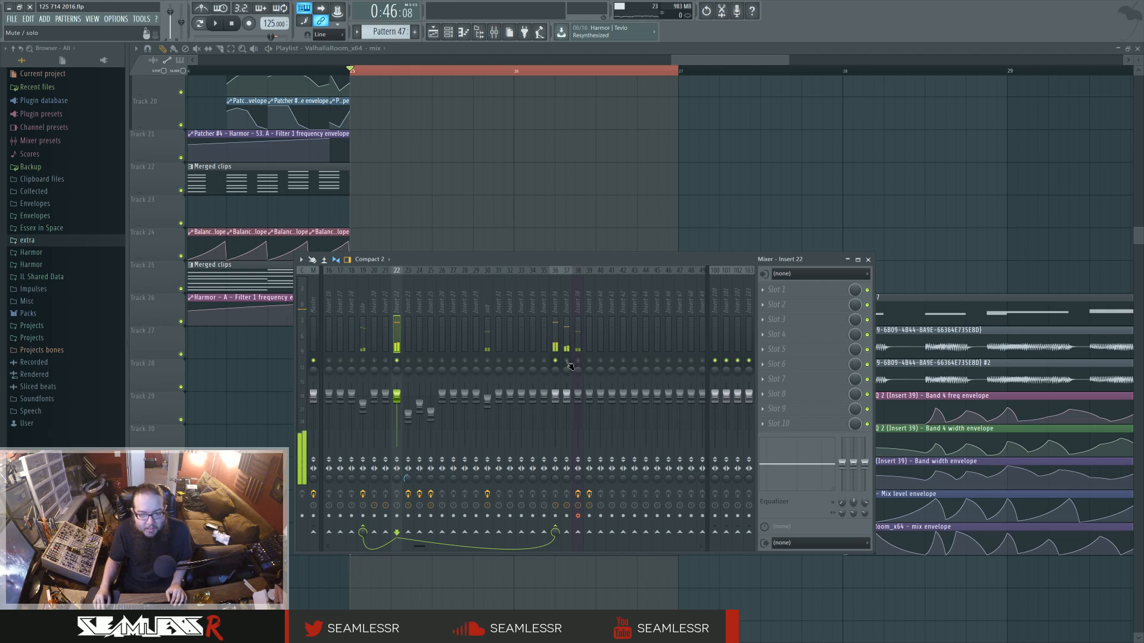
click(566, 309)
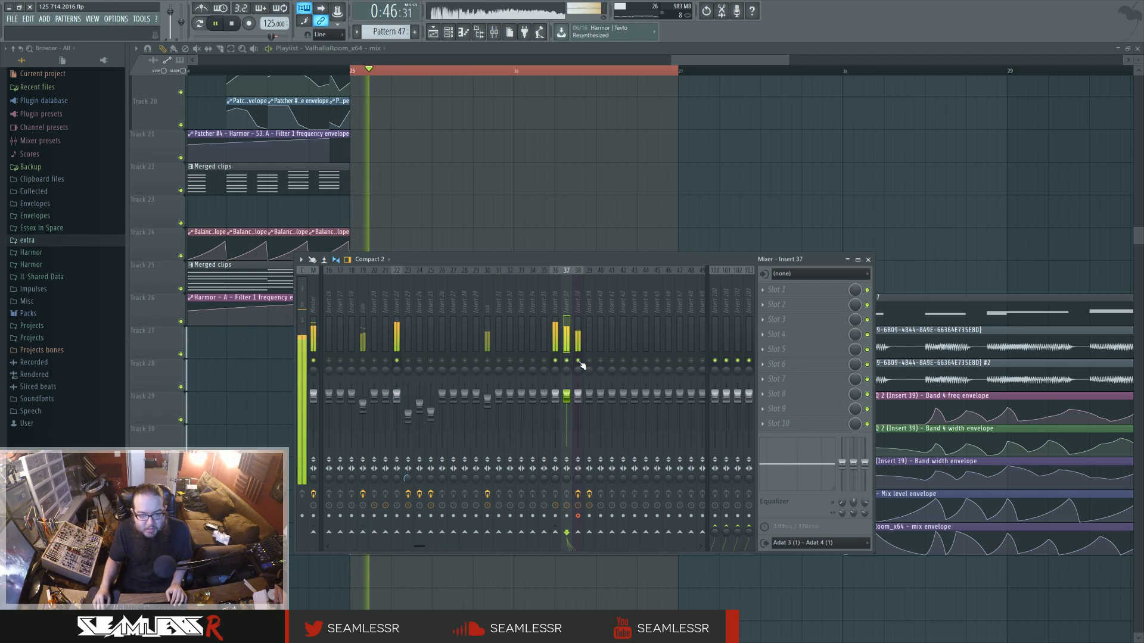
key(F9)
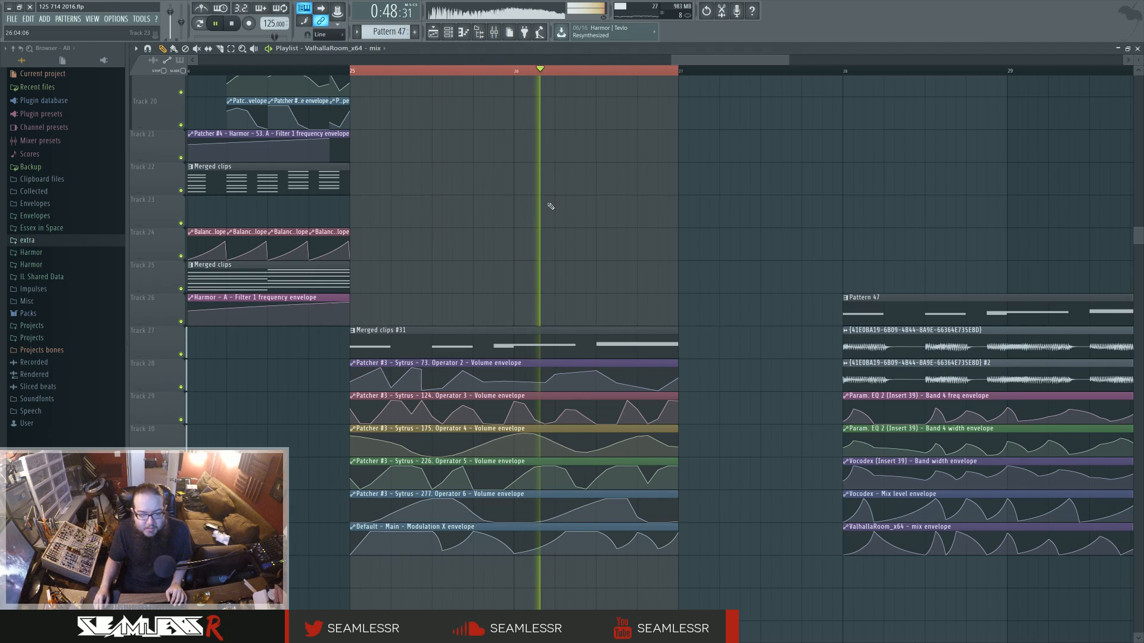
drag(496, 293, 542, 285)
key(space)
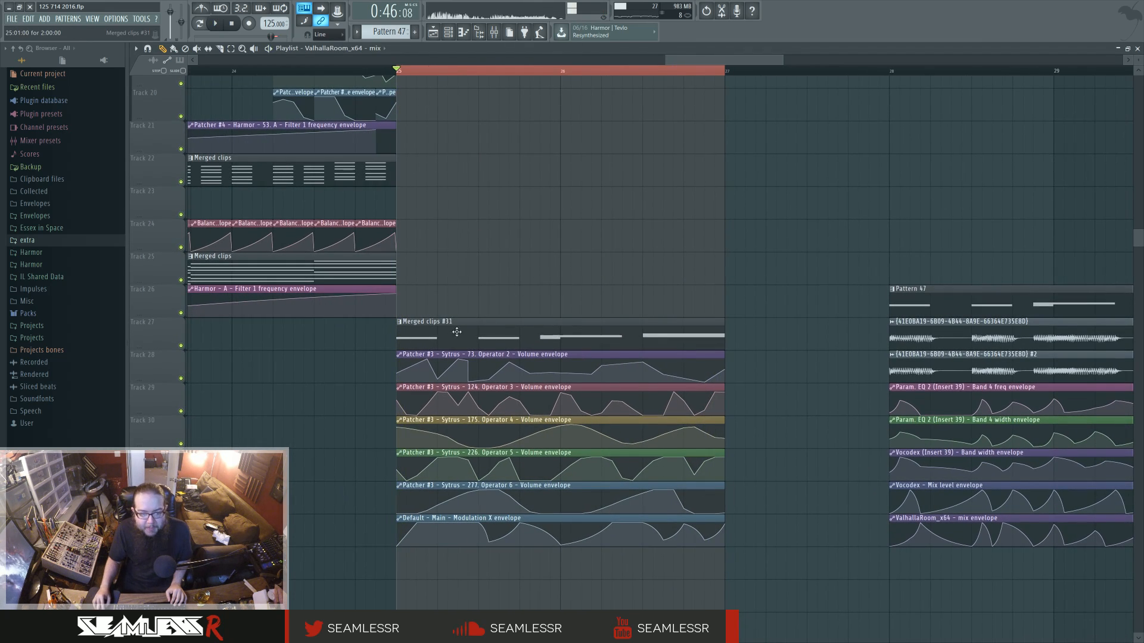
- Open the Merged clips #31 pattern in the piano roll, removing any stray copy of the clip, and show the channel rack
click(447, 329)
click(469, 311)
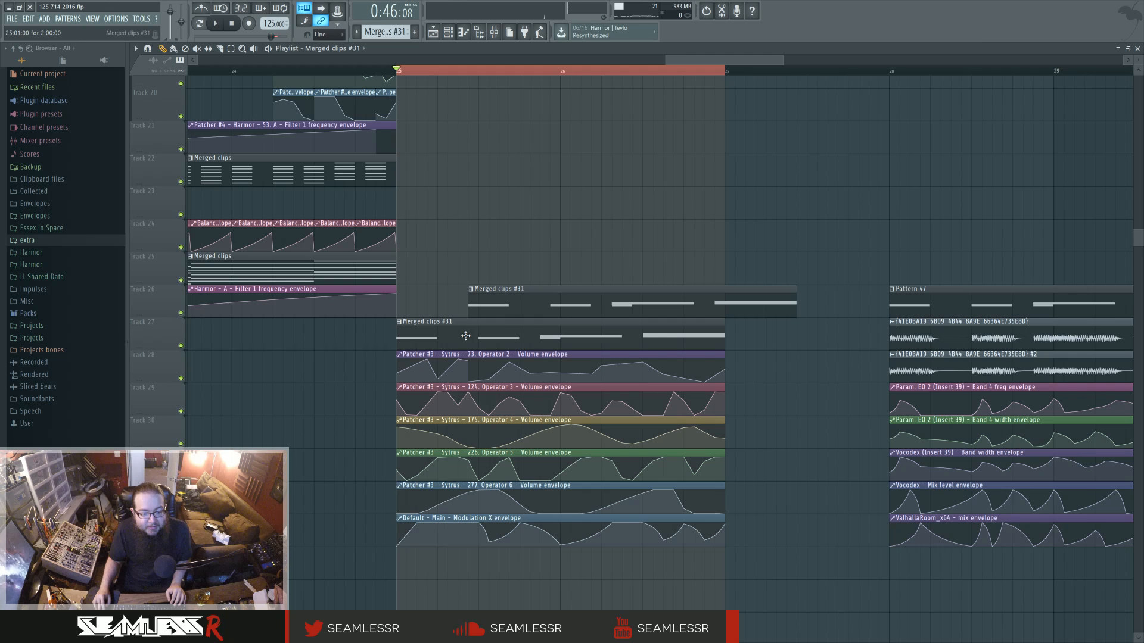
right_click(490, 311)
double_click(452, 328)
key(F6)
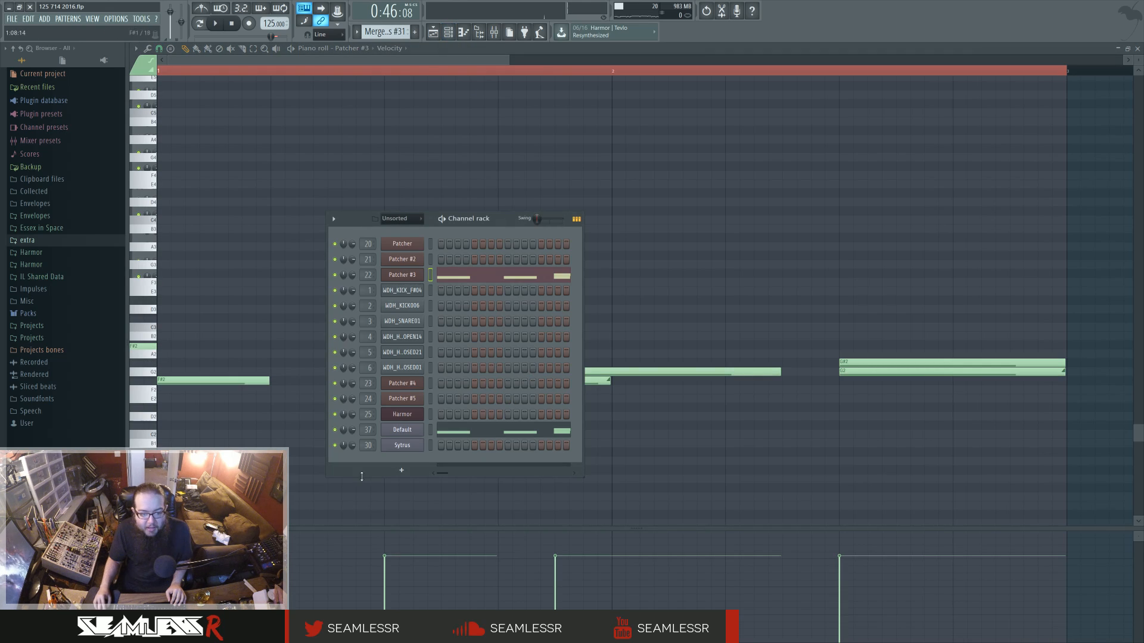